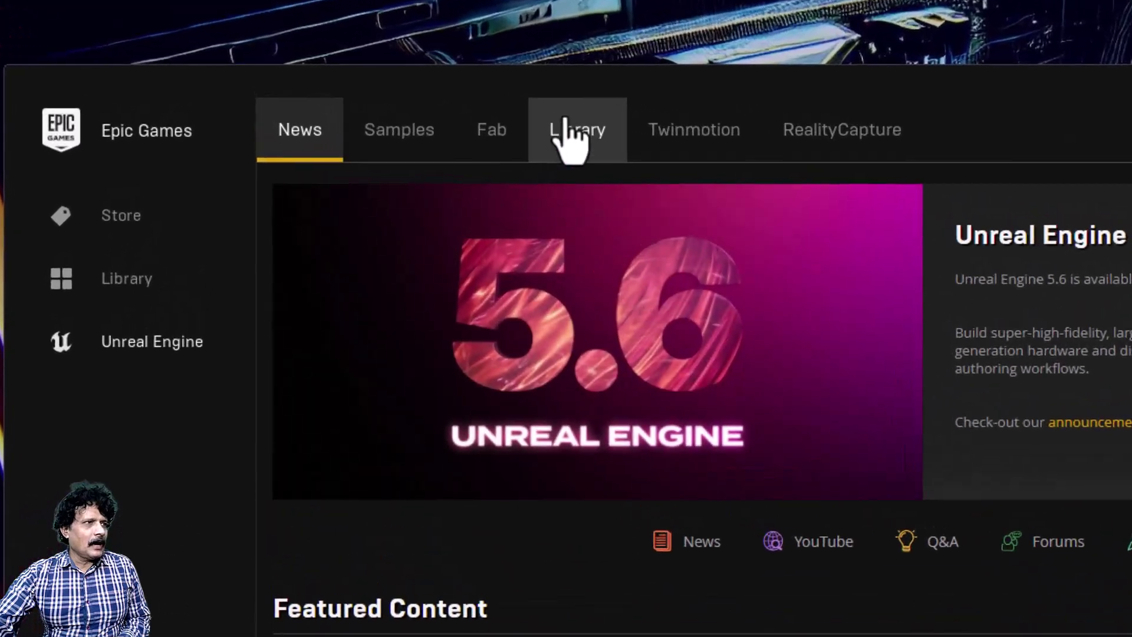
Step: Review the installation options of Unreal Engine 5.6.0 in the library and check the available updates for its installed plugins
left_click(452, 97)
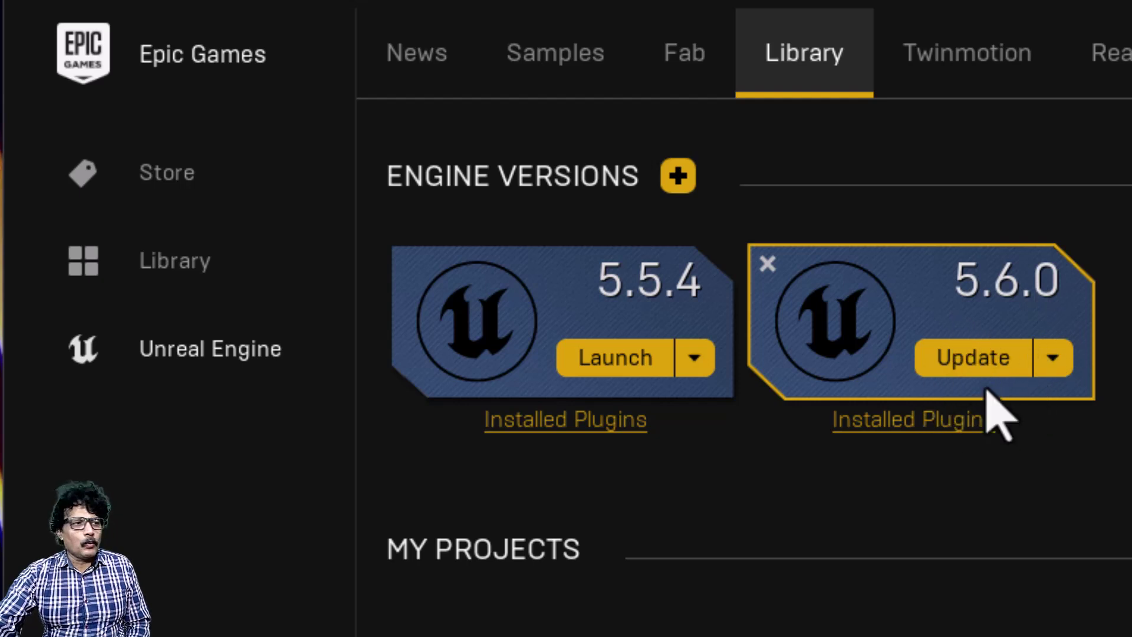
left_click(1044, 362)
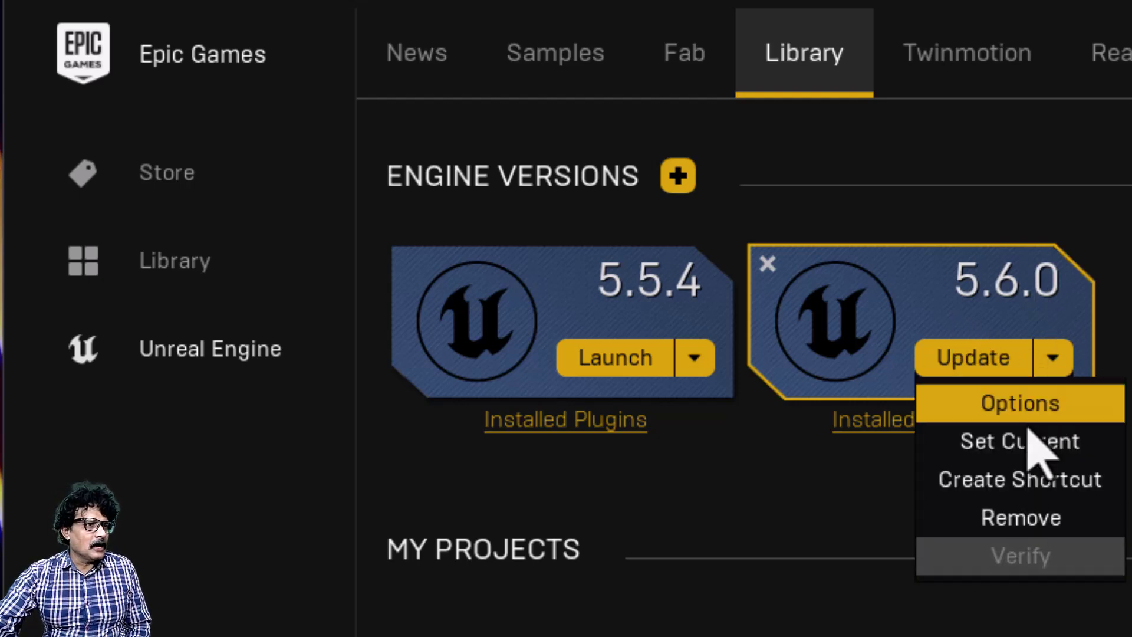
left_click(1029, 407)
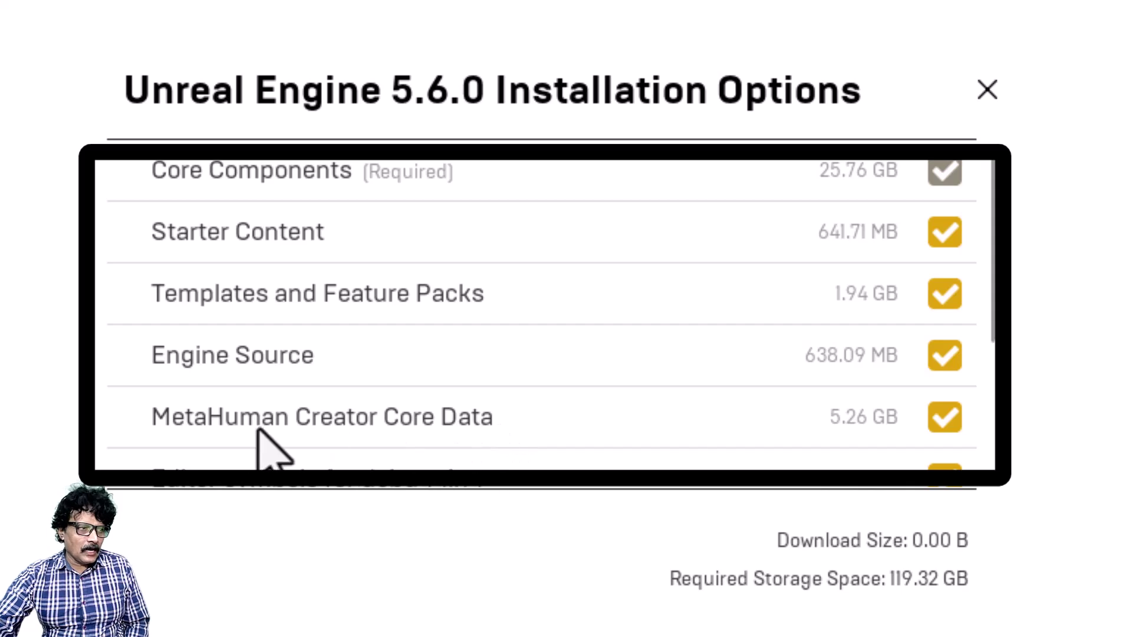
scroll(246, 427, "down", 1)
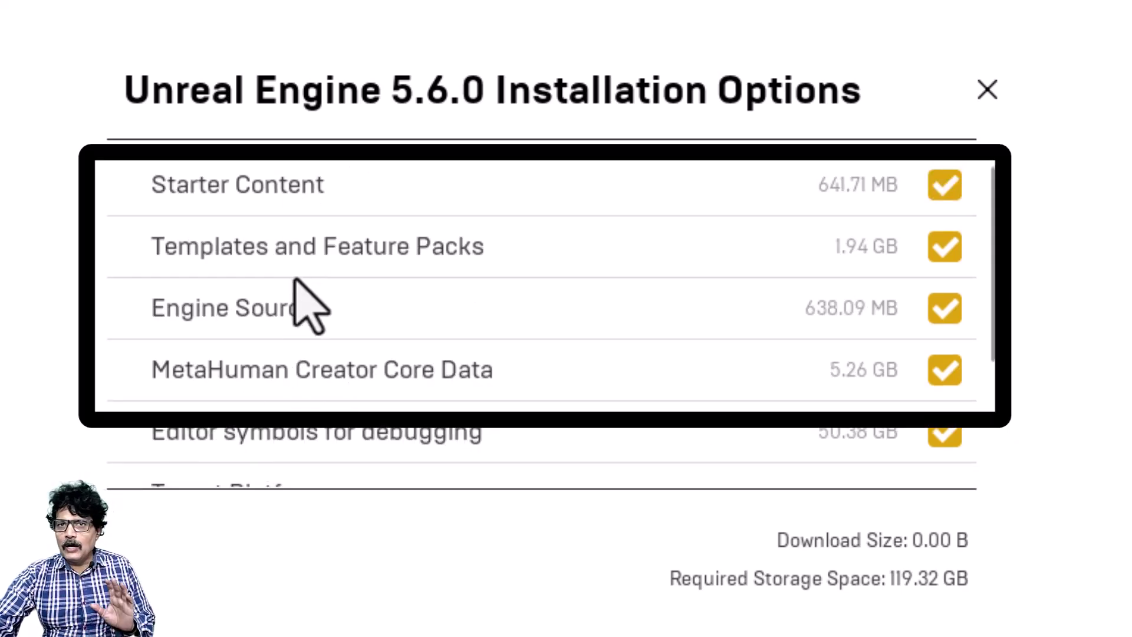
scroll(295, 280, "down", 1)
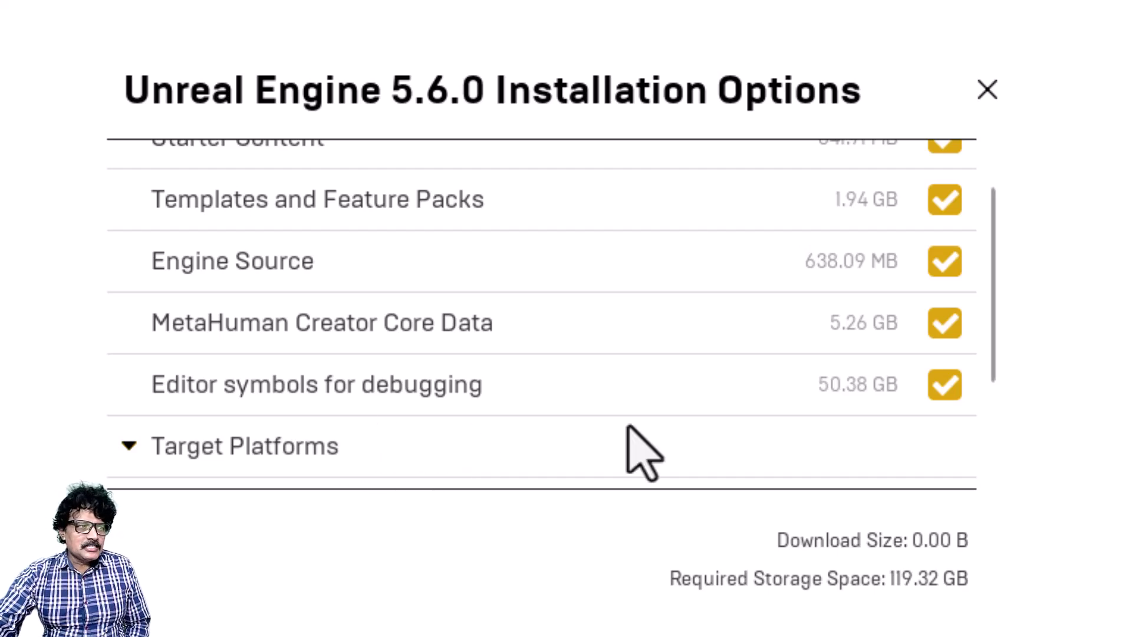
scroll(917, 433, "down", 3)
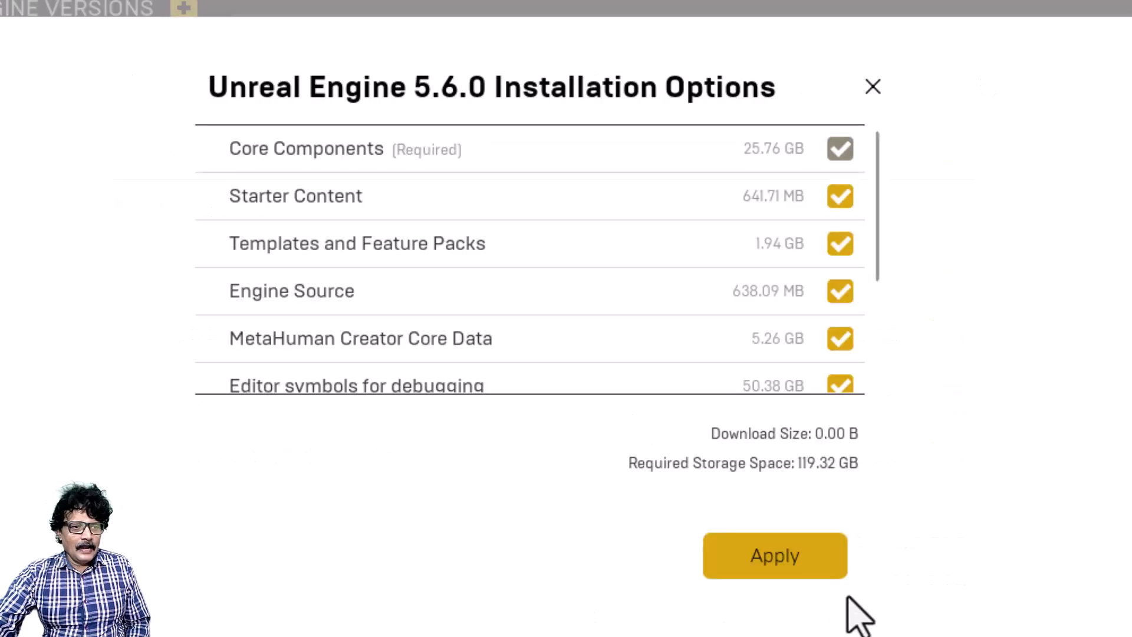
left_click(773, 554)
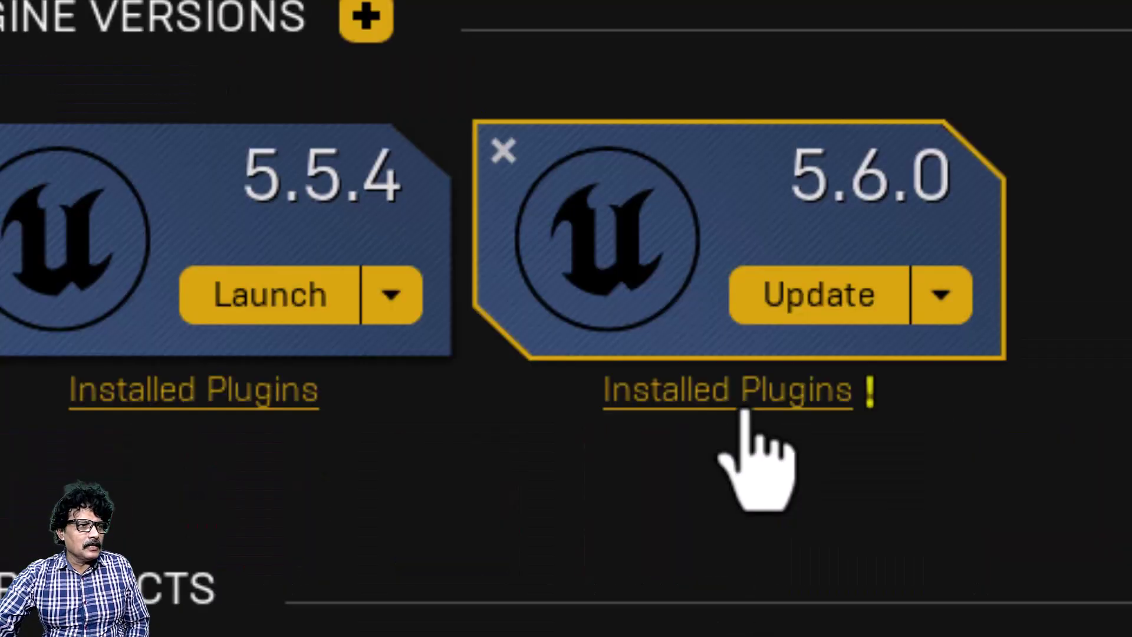
left_click(744, 407)
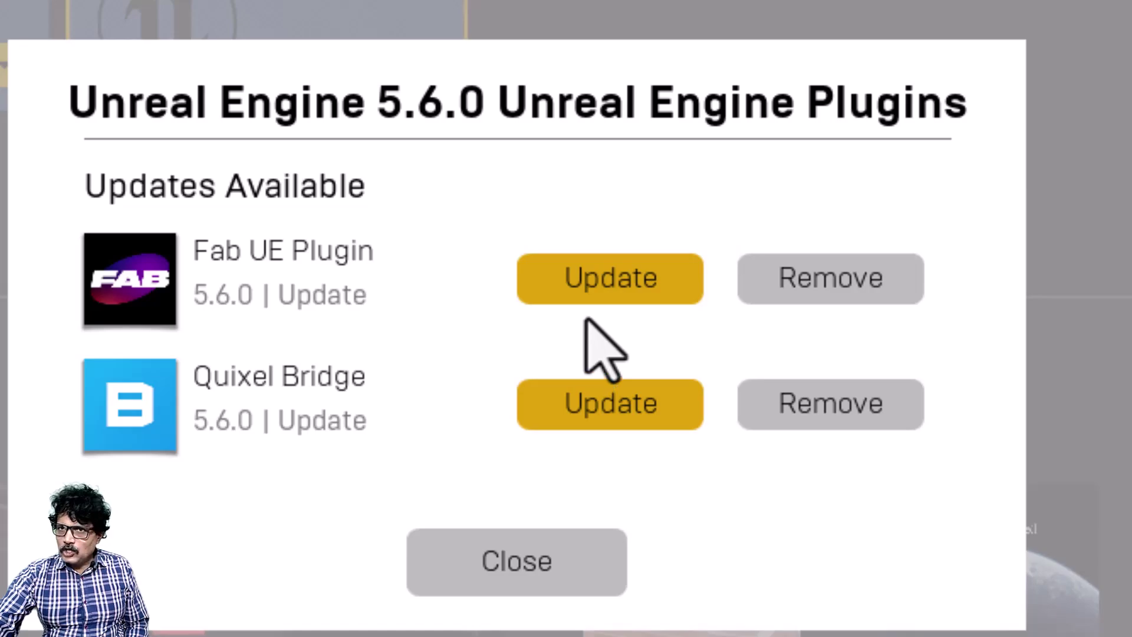
left_click(514, 584)
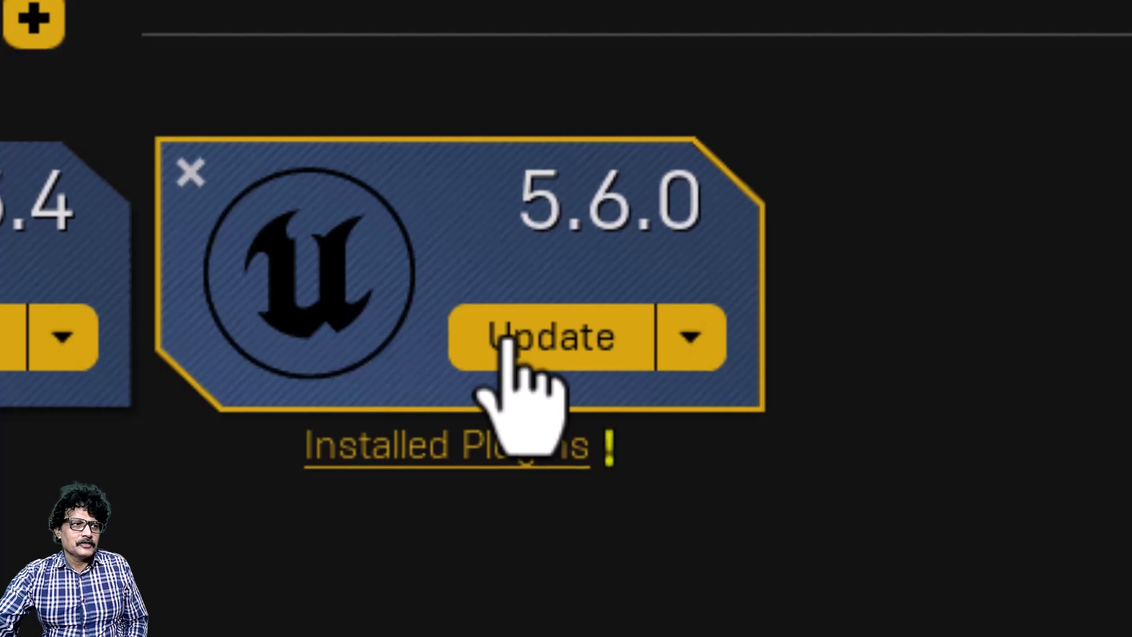
Step: Update Unreal Engine 5.6.0, accepting the pricing options and the End User License Agreement
left_click(506, 348)
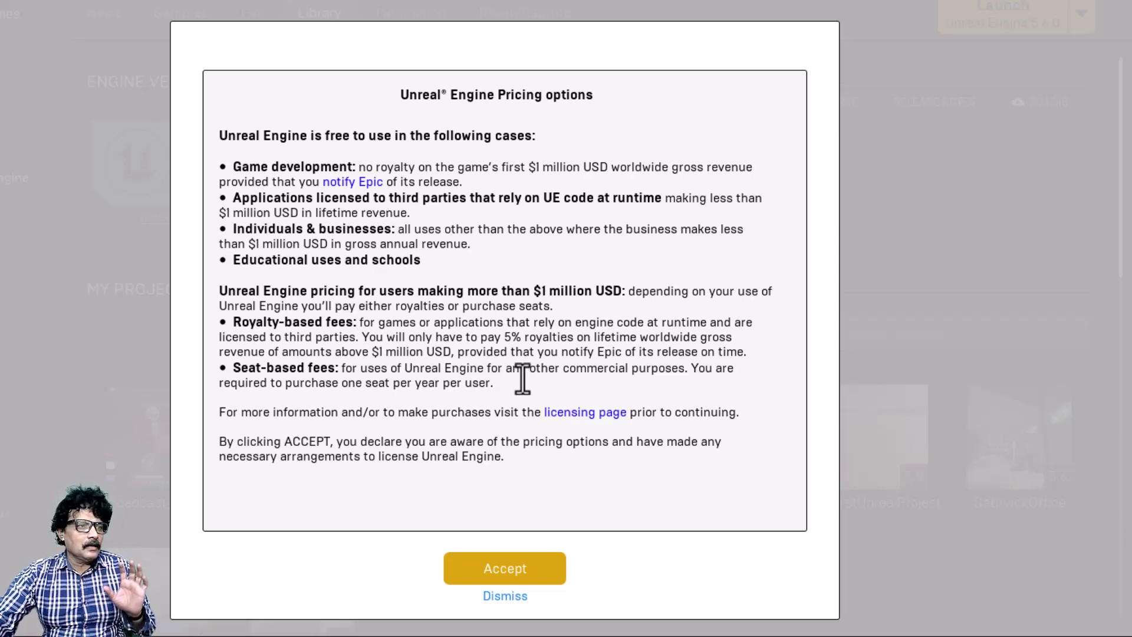
left_click(495, 577)
left_click(319, 493)
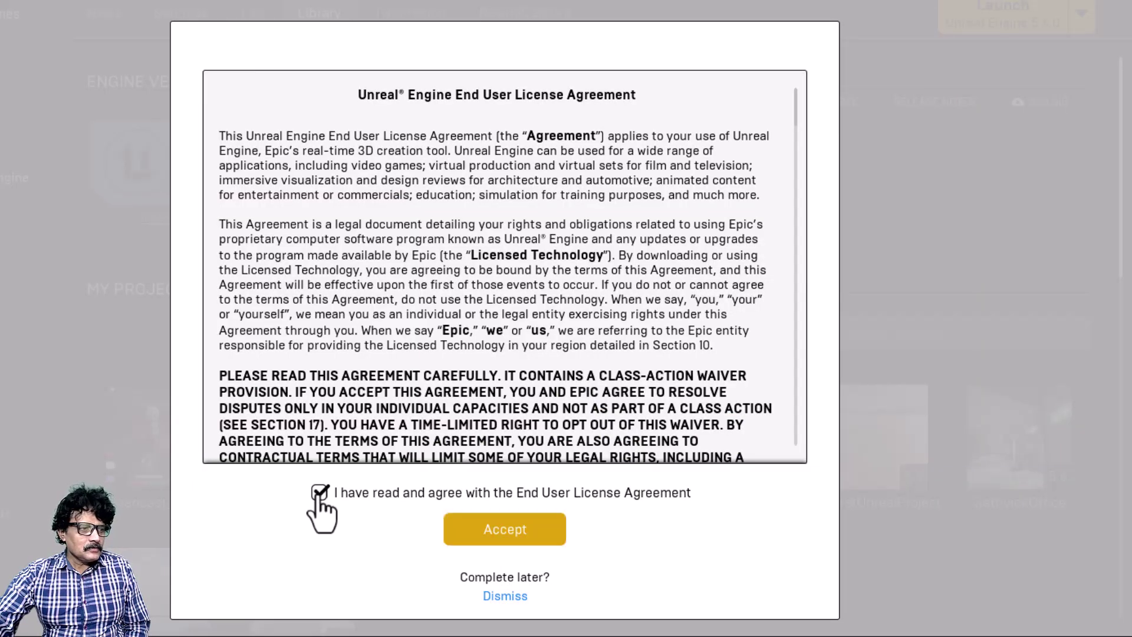
left_click(508, 530)
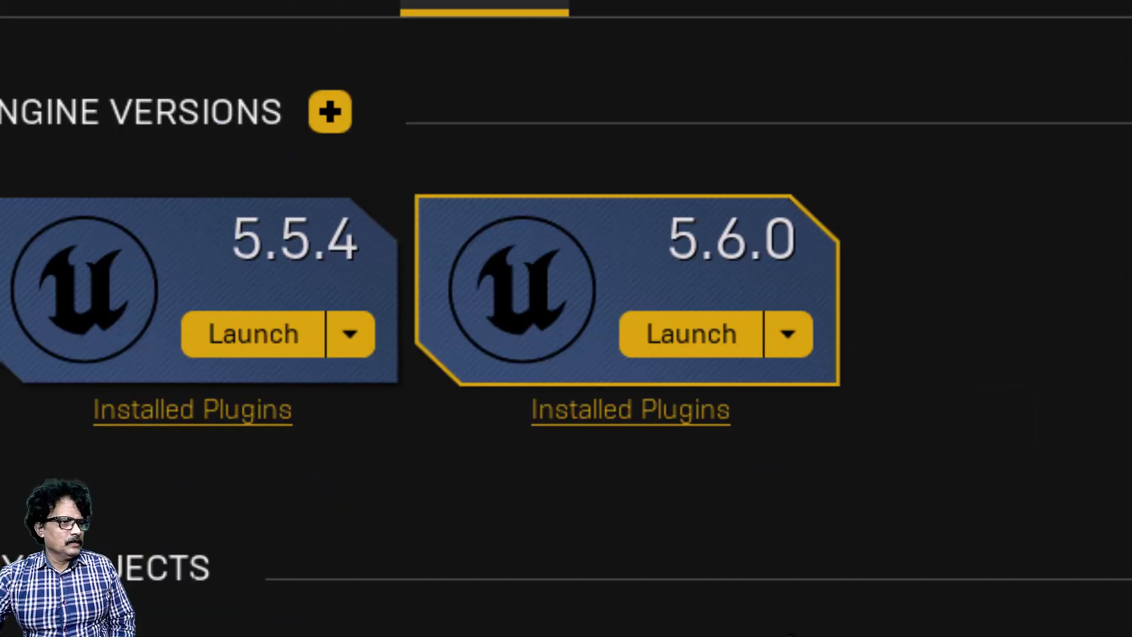
Step: Launch Unreal Engine 5.6.0, open the project at D:/unreal_projects/SathvickOffice and clear the asset check messages
left_click(690, 334)
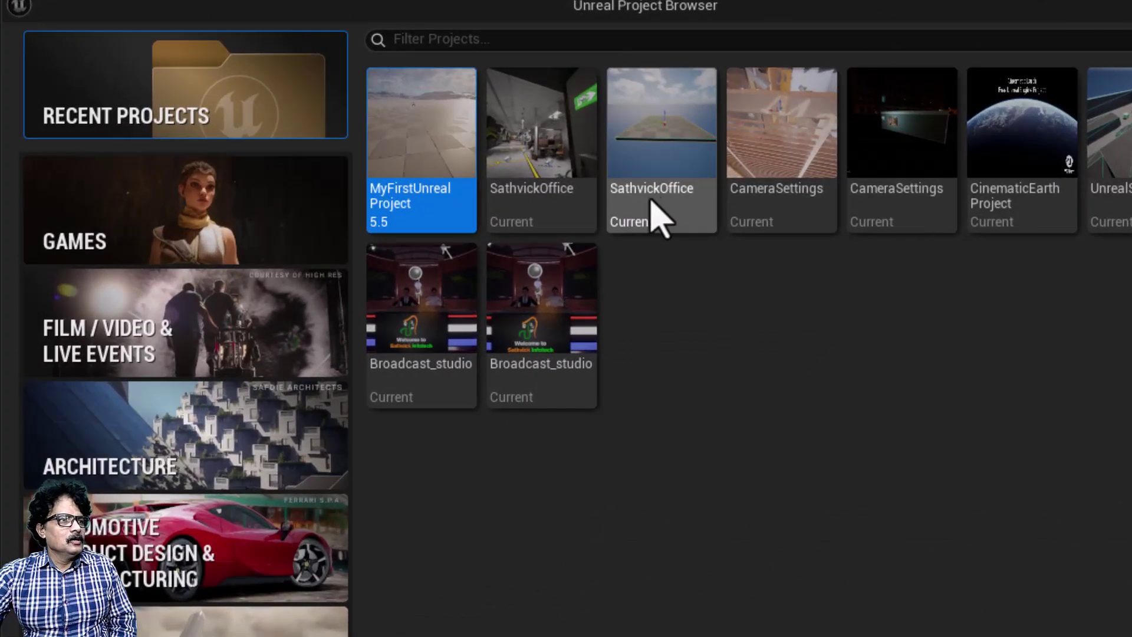
mouse_move(640, 177)
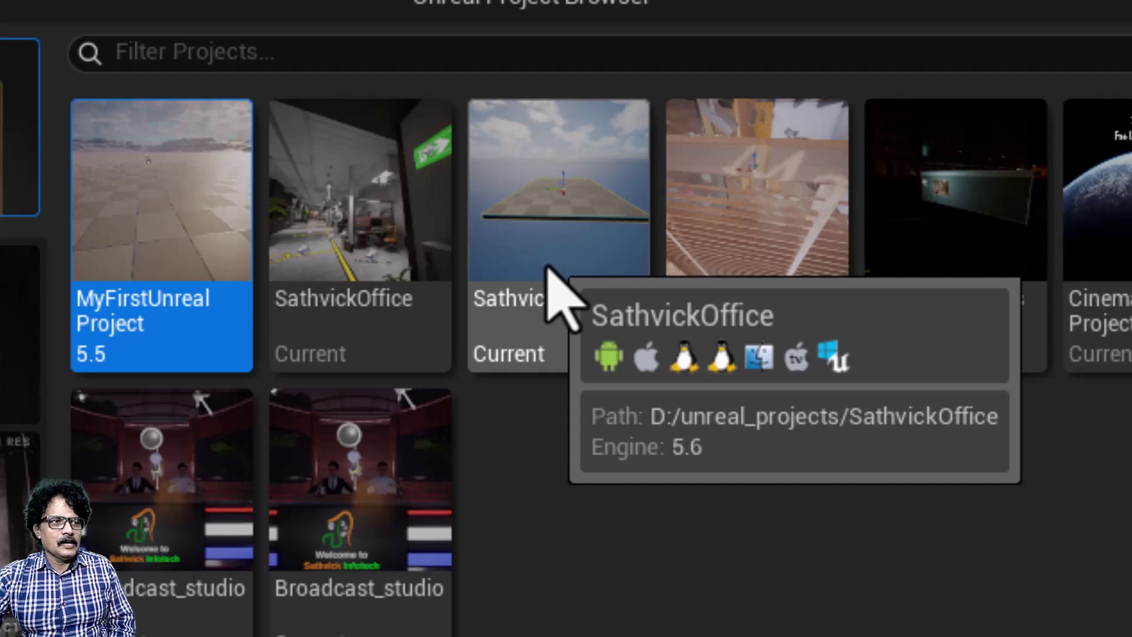
left_click(550, 283)
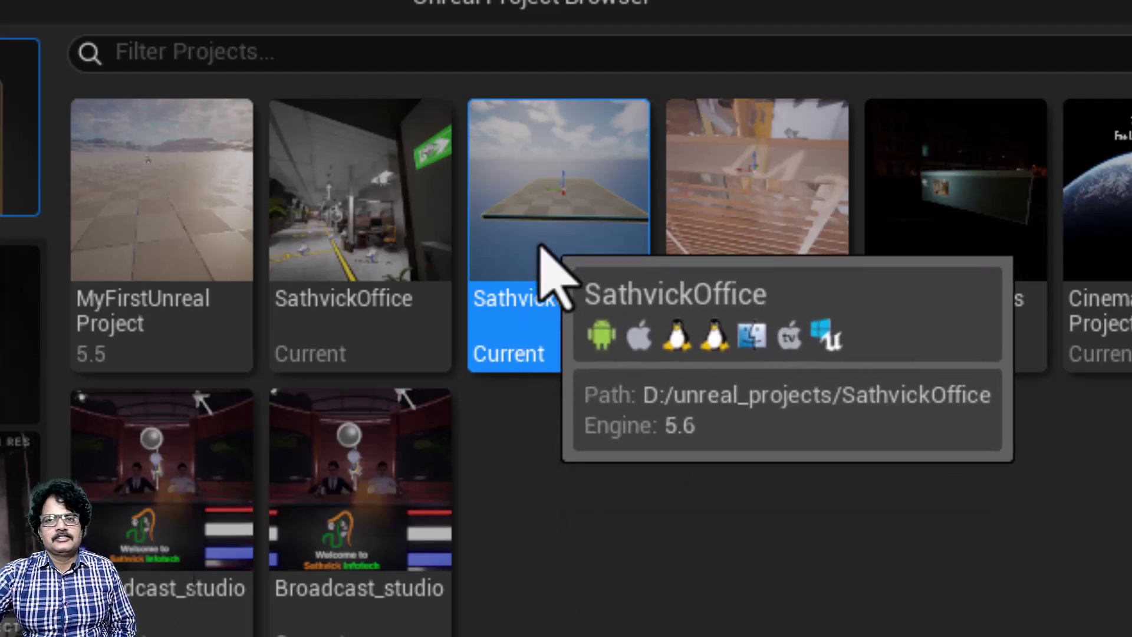
double_click(542, 245)
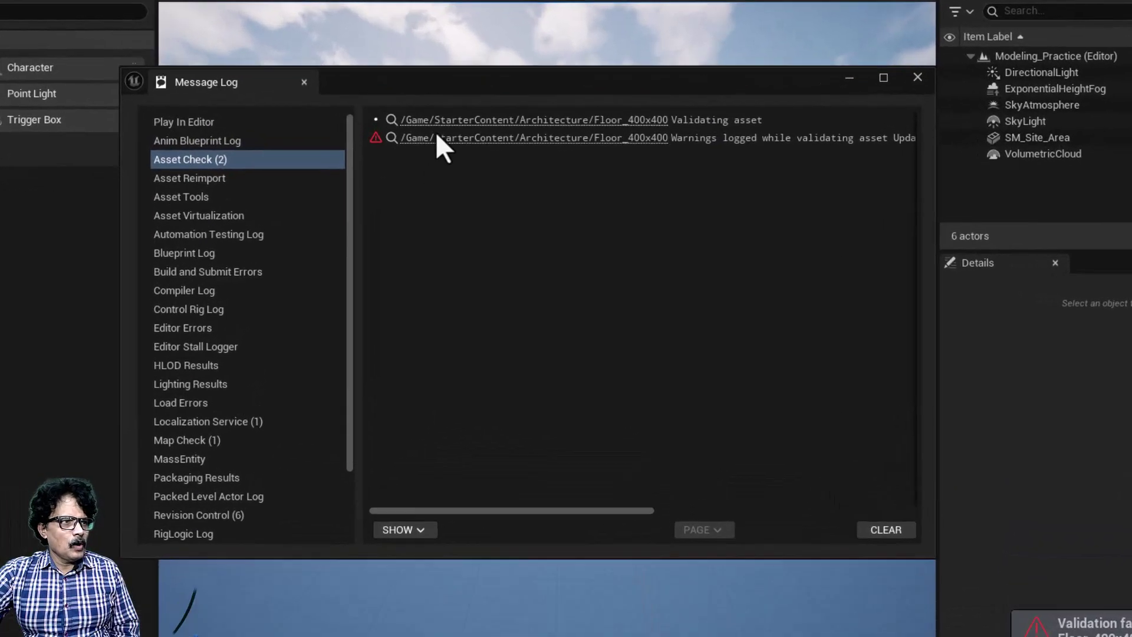
left_click(884, 534)
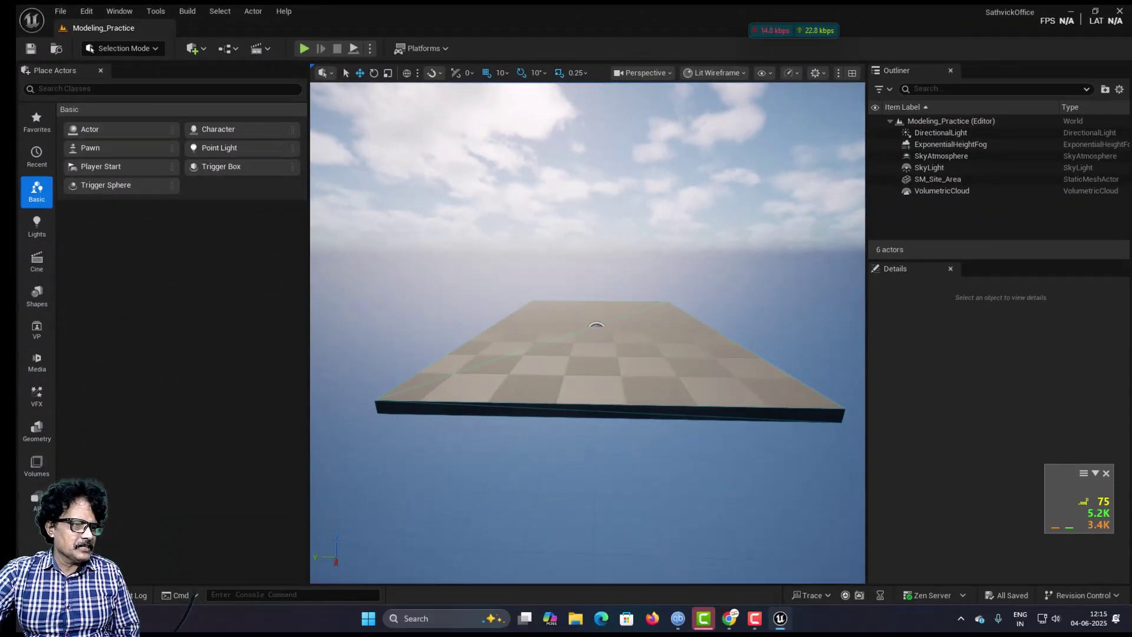
Step: Select the SM_Site_Area floor mesh, switch to Modeling mode and start creating a box
left_click(539, 394)
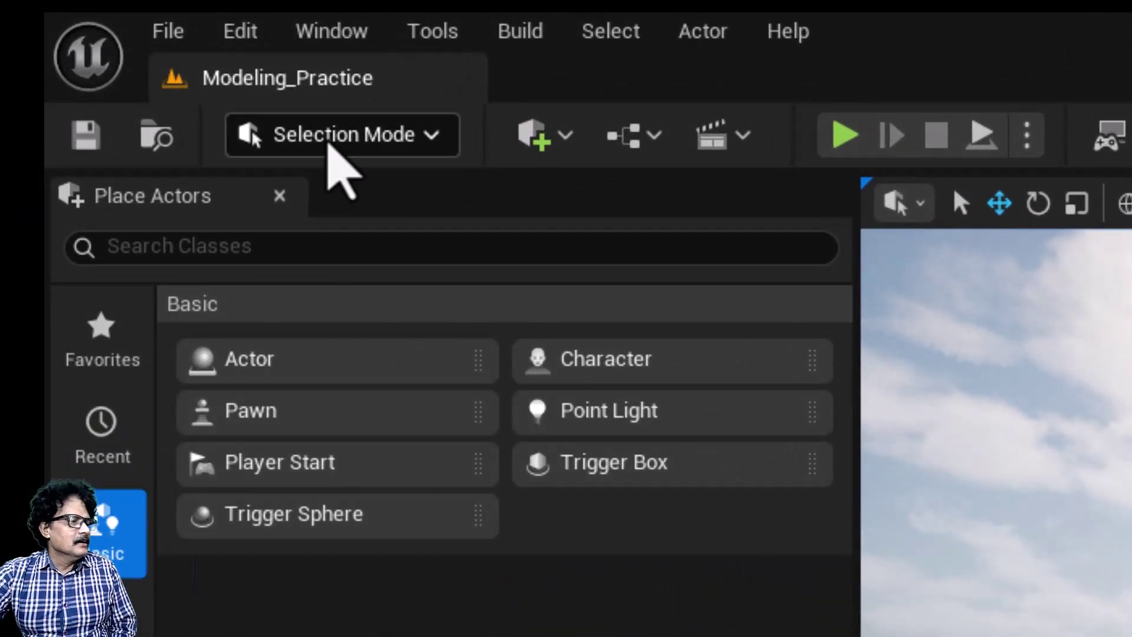
left_click(332, 140)
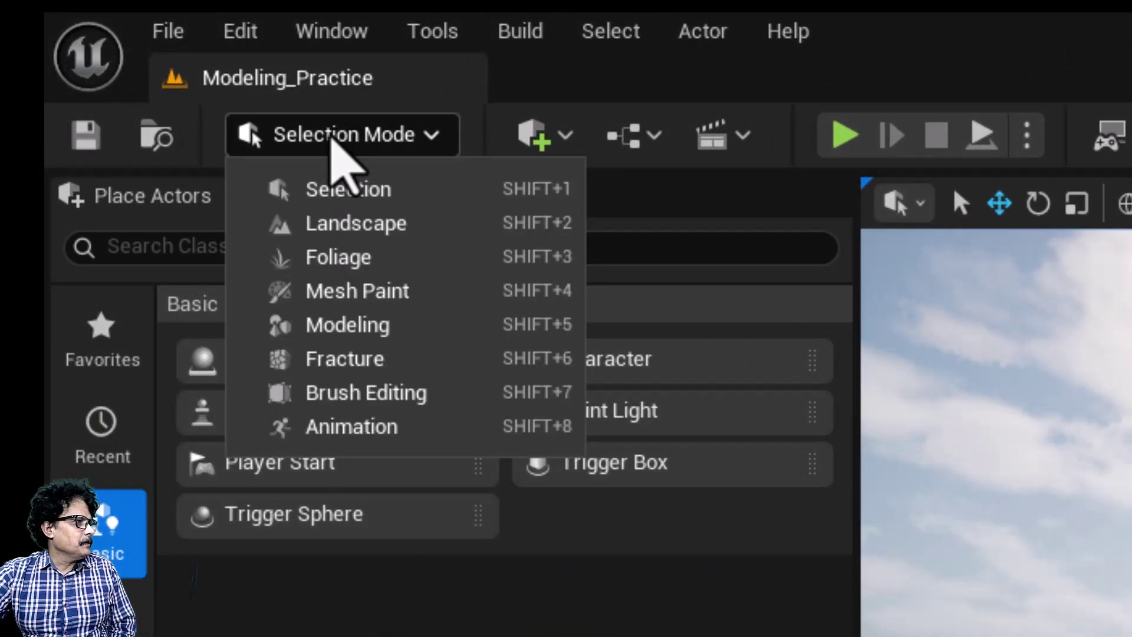
left_click(333, 325)
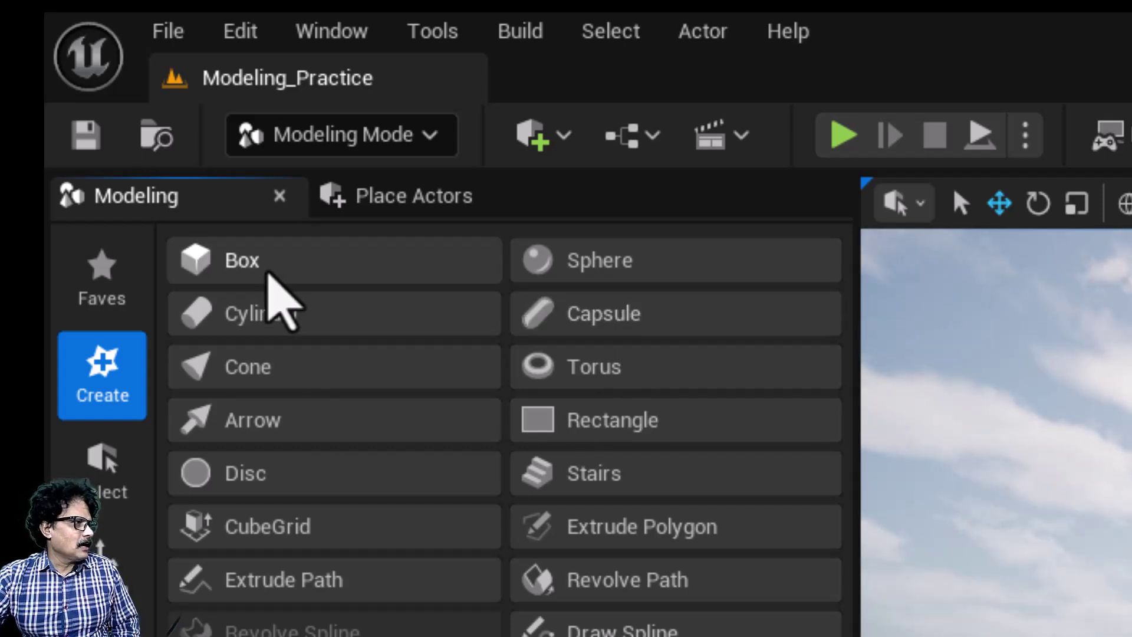
left_click(267, 272)
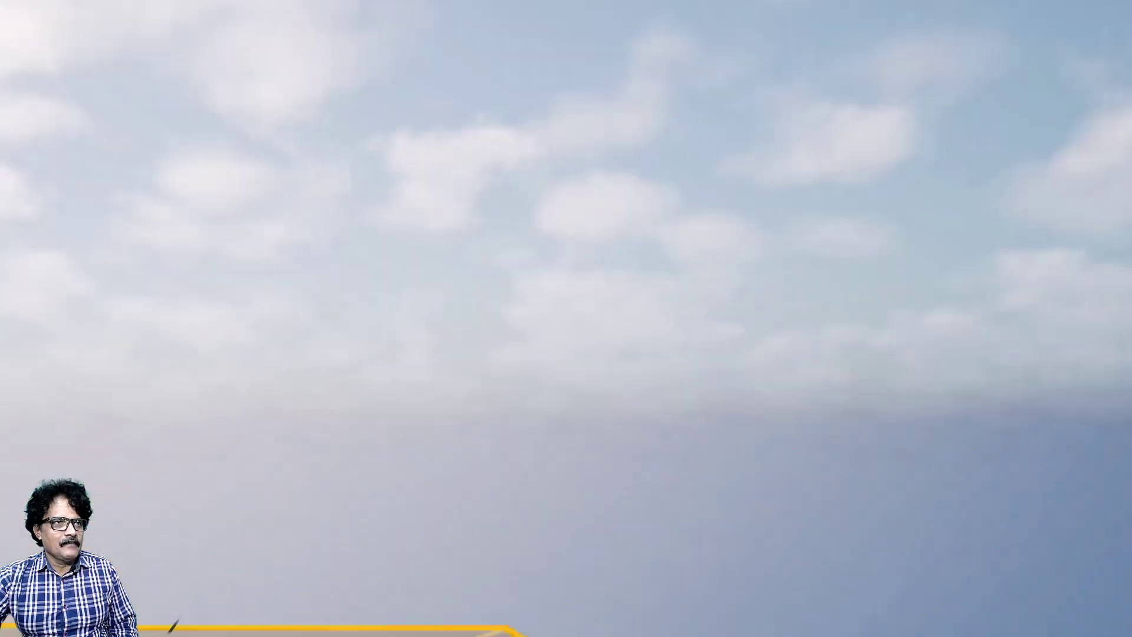
Step: Review the available viewport view modes and inspect the box preview over the site floor
left_click(457, 21)
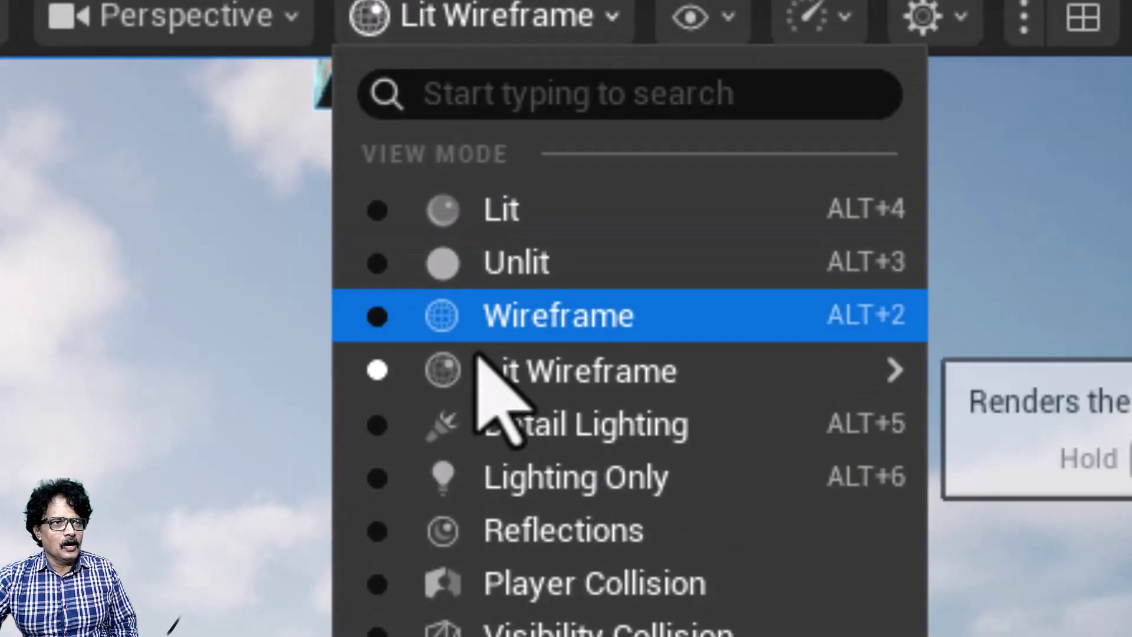
mouse_move(483, 378)
left_click(478, 15)
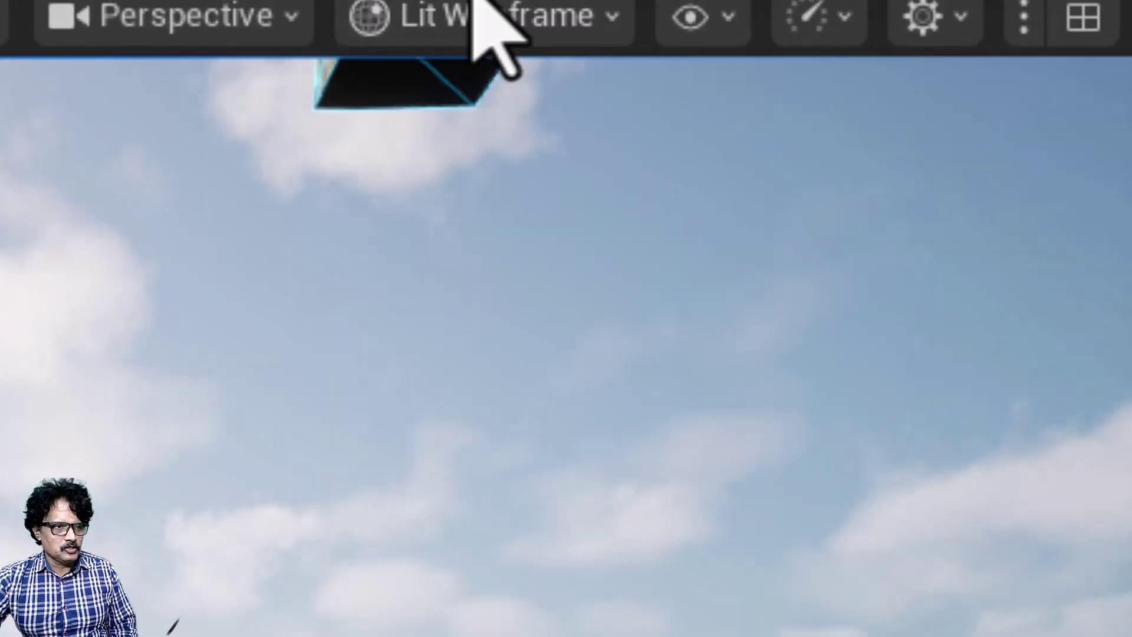
scroll(593, 358, "up", 6)
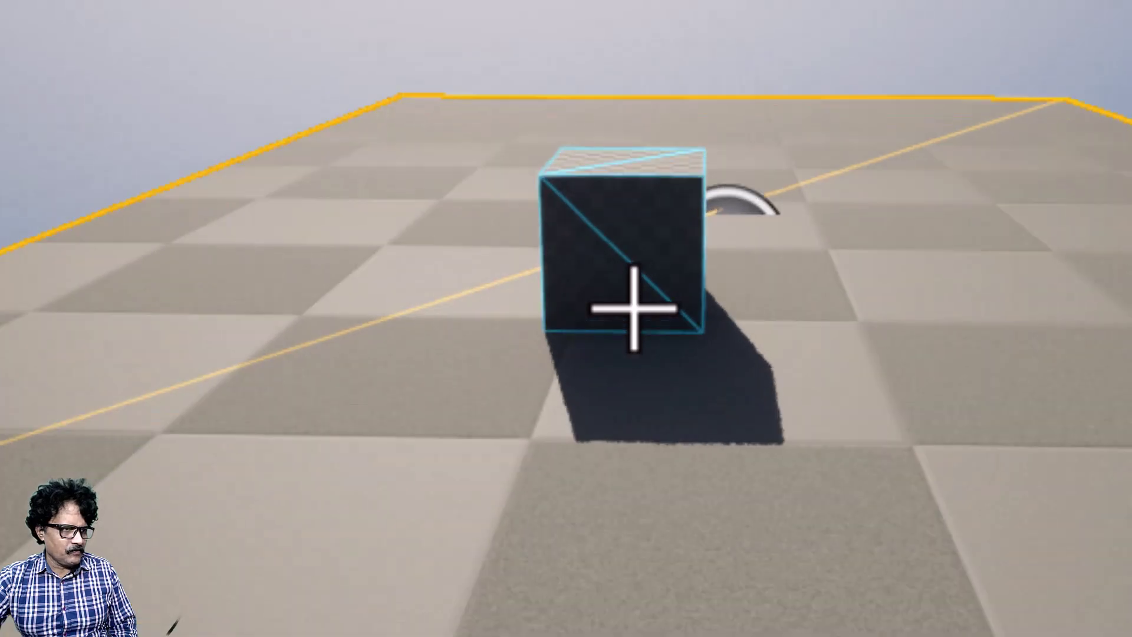
left_click_drag(619, 530, 549, 519)
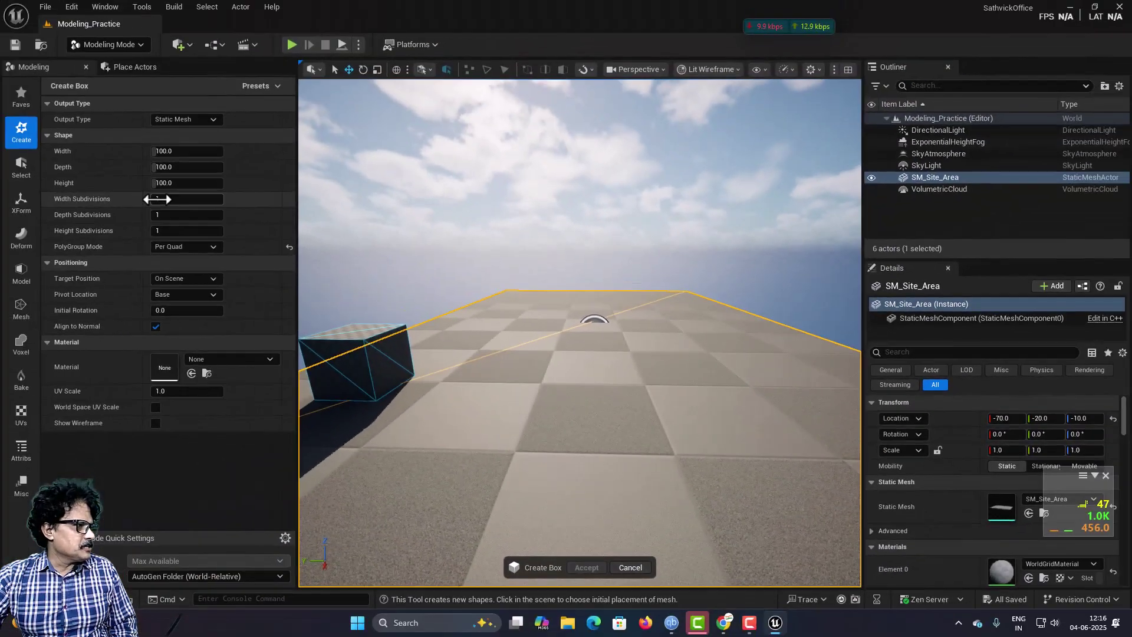
Step: Set the new box's width, depth and height subdivisions to 2 each
left_click(158, 199)
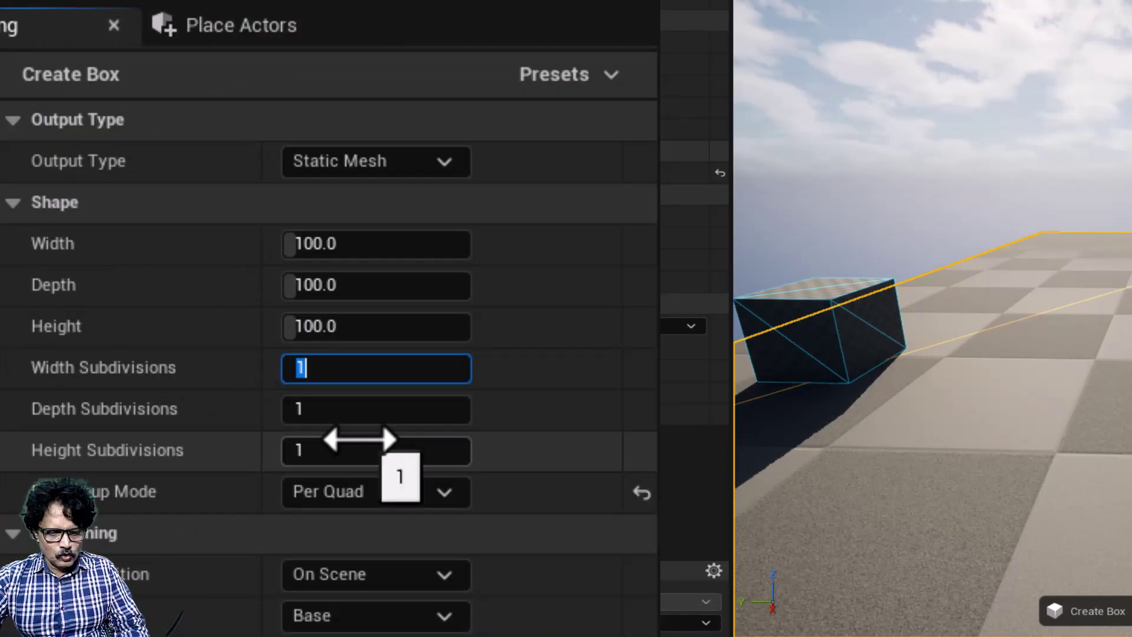
type("2")
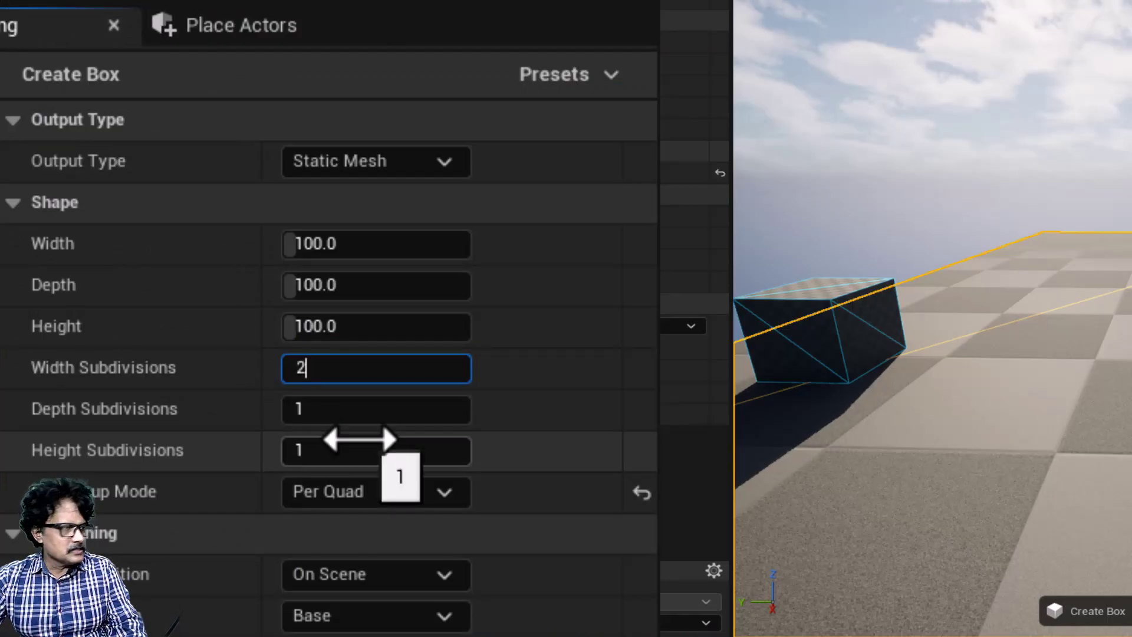
left_click(285, 408)
type("2")
left_click(298, 449)
type("2")
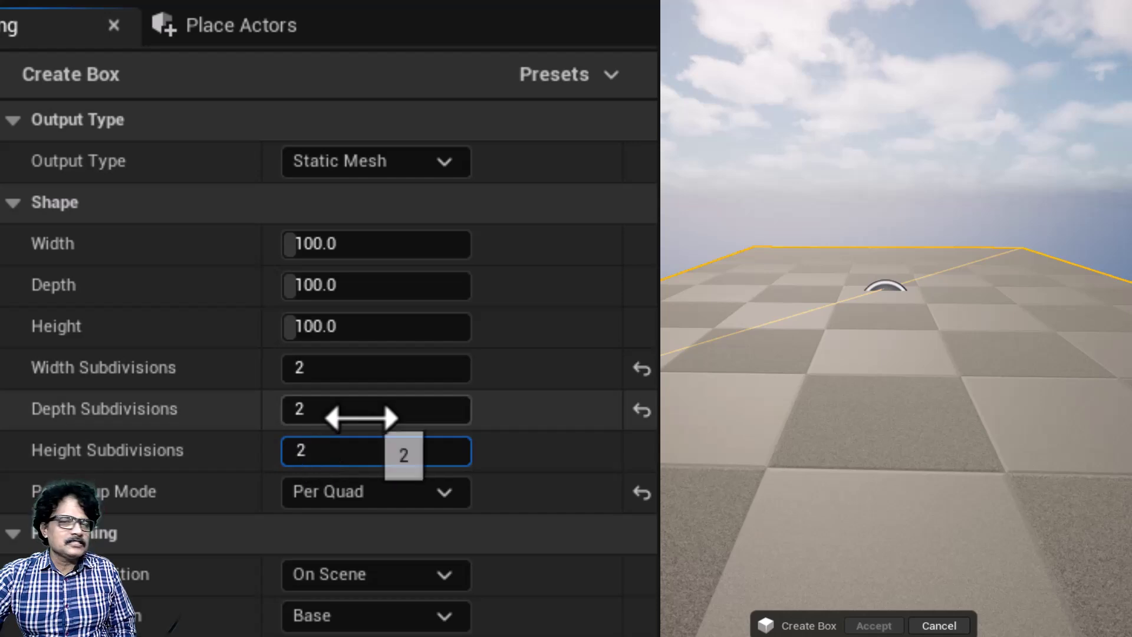
Step: Size the box 500 wide, 500 deep and 10 high, and place it on the site floor
left_click(354, 241)
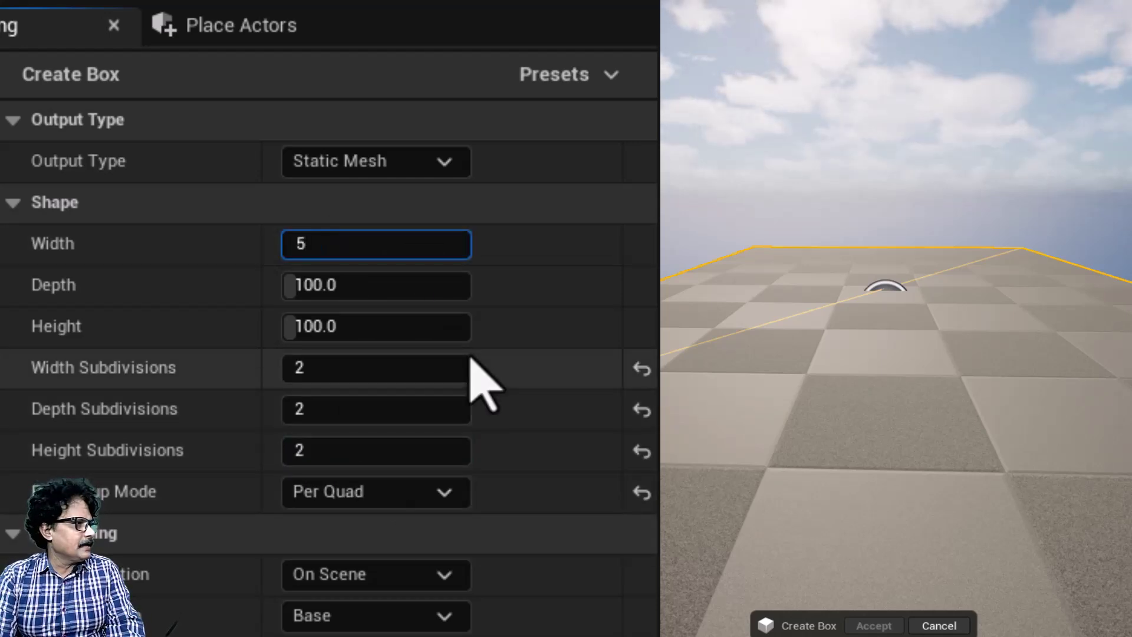
key("Tab")
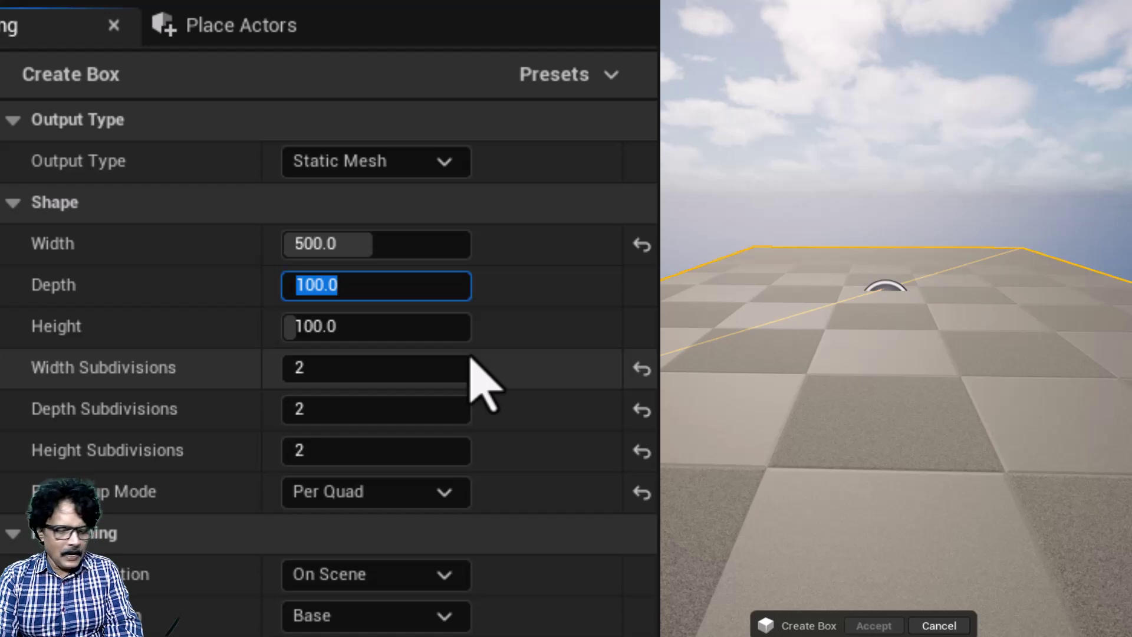
key("Tab")
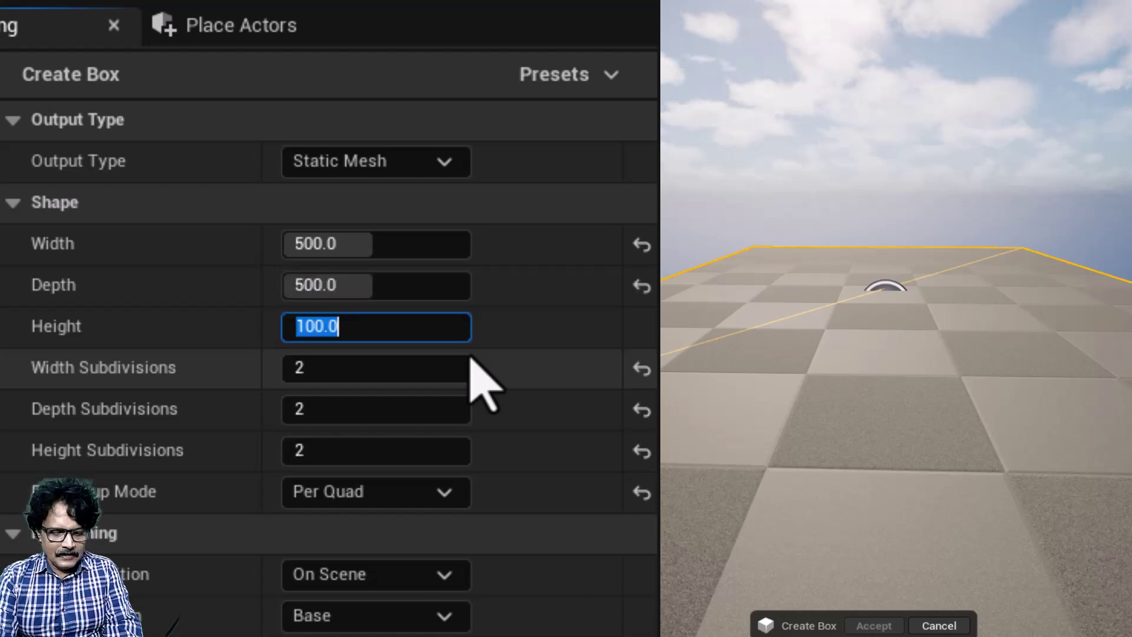
type("10")
key("Return")
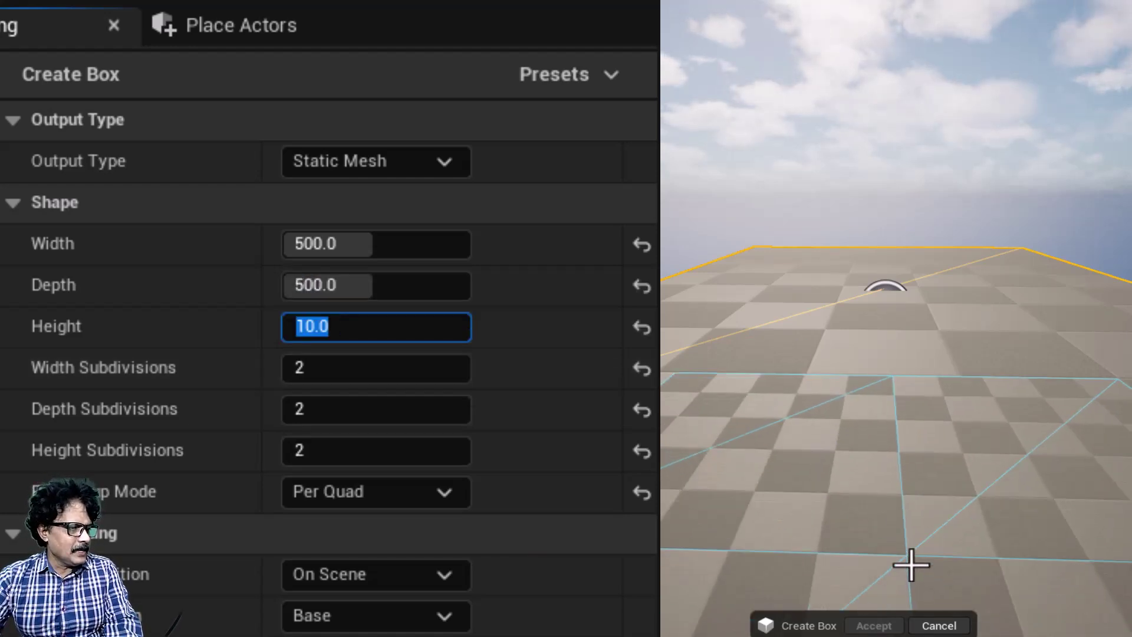
left_click(835, 322)
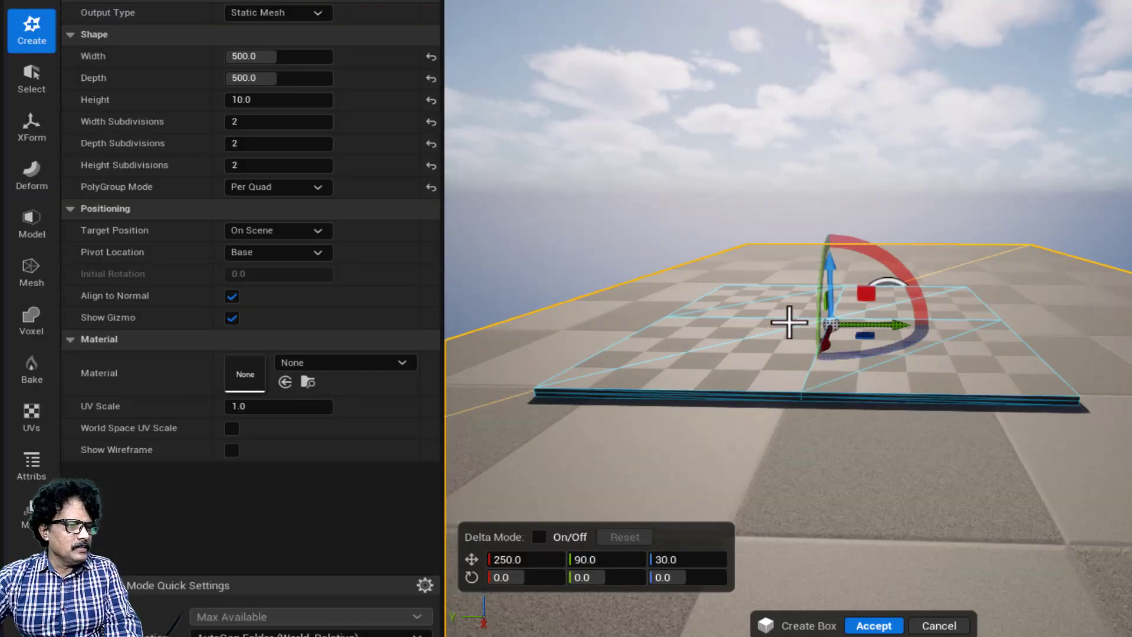
scroll(789, 322, "up", 2)
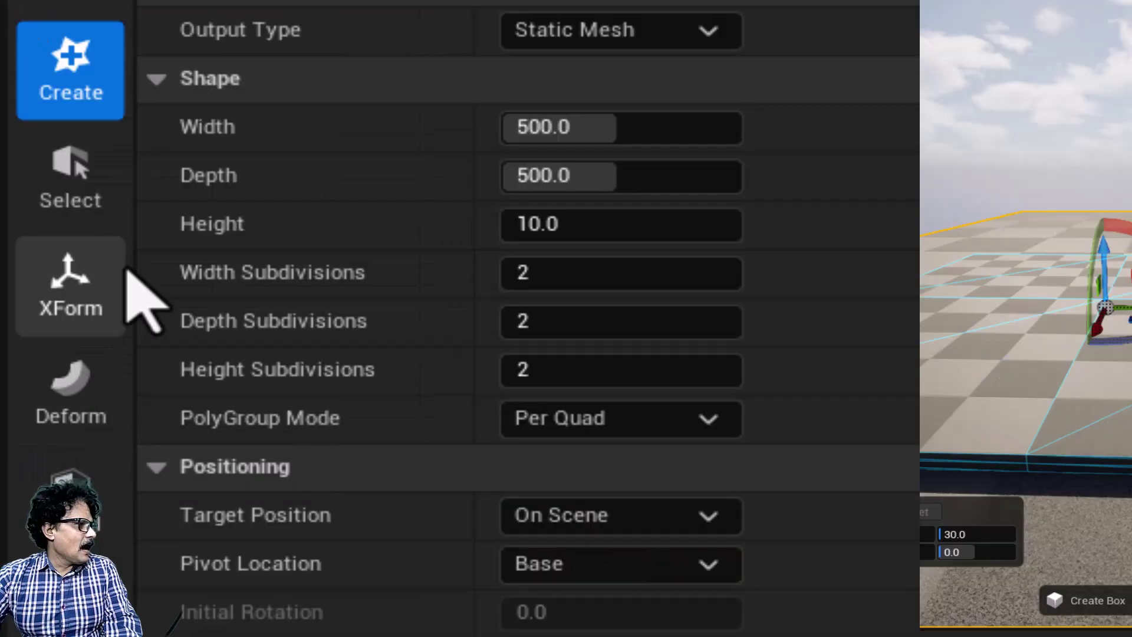
Step: Try the Warp tool's Bend operation on the 500 × 500 × 10 box over the site floor
left_click(41, 175)
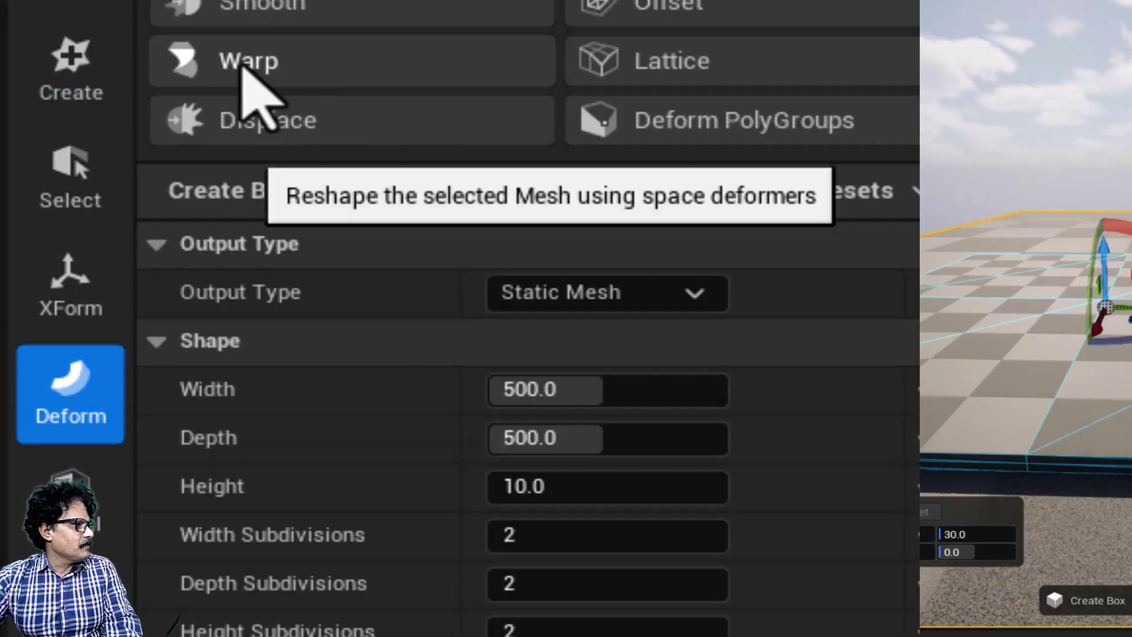
left_click(243, 66)
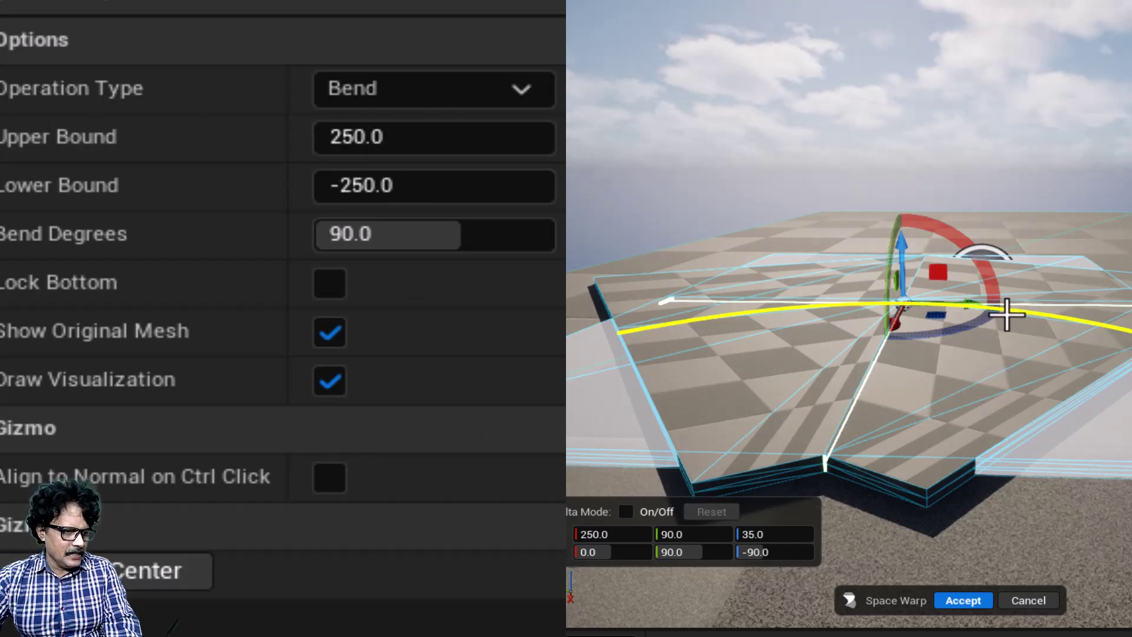
right_click_drag(997, 295, 970, 294)
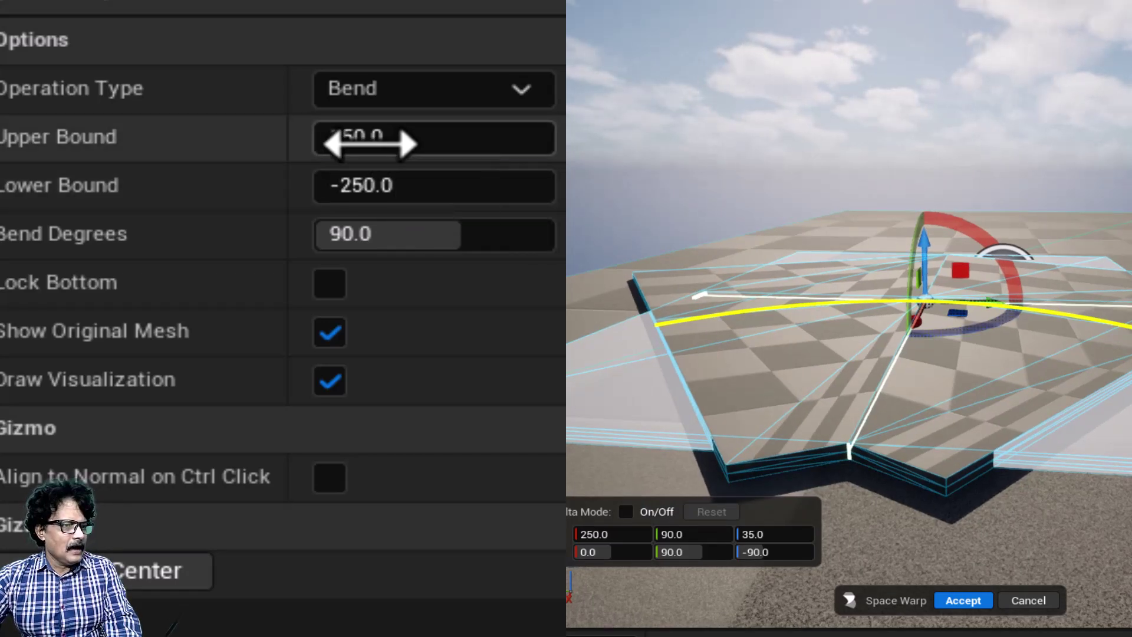
left_click_drag(369, 143, 412, 144)
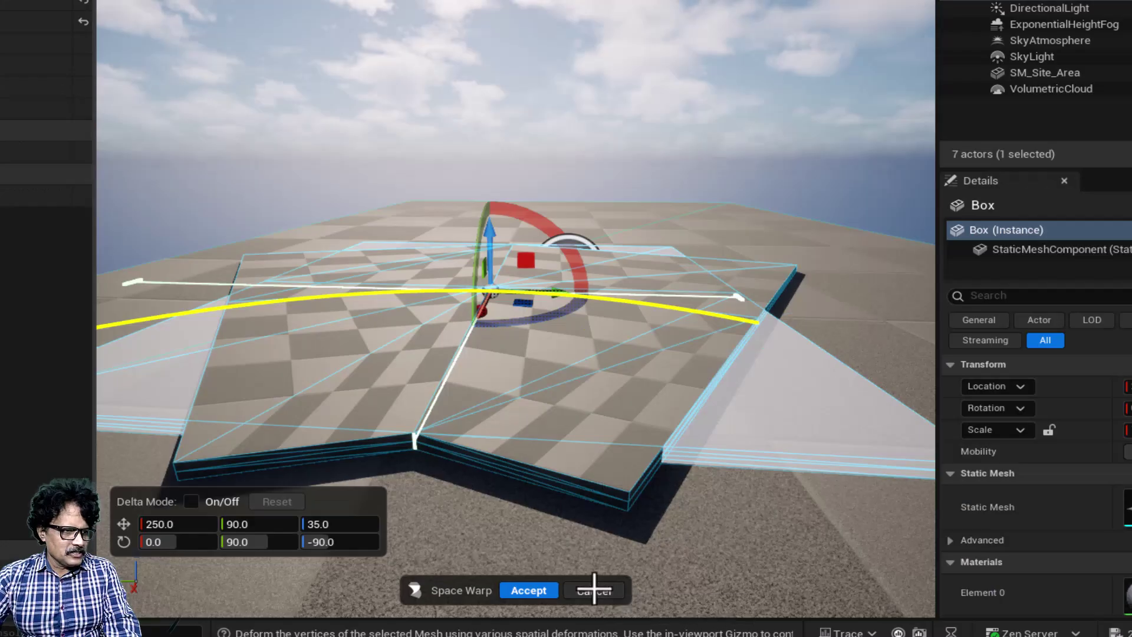
left_click(1028, 600)
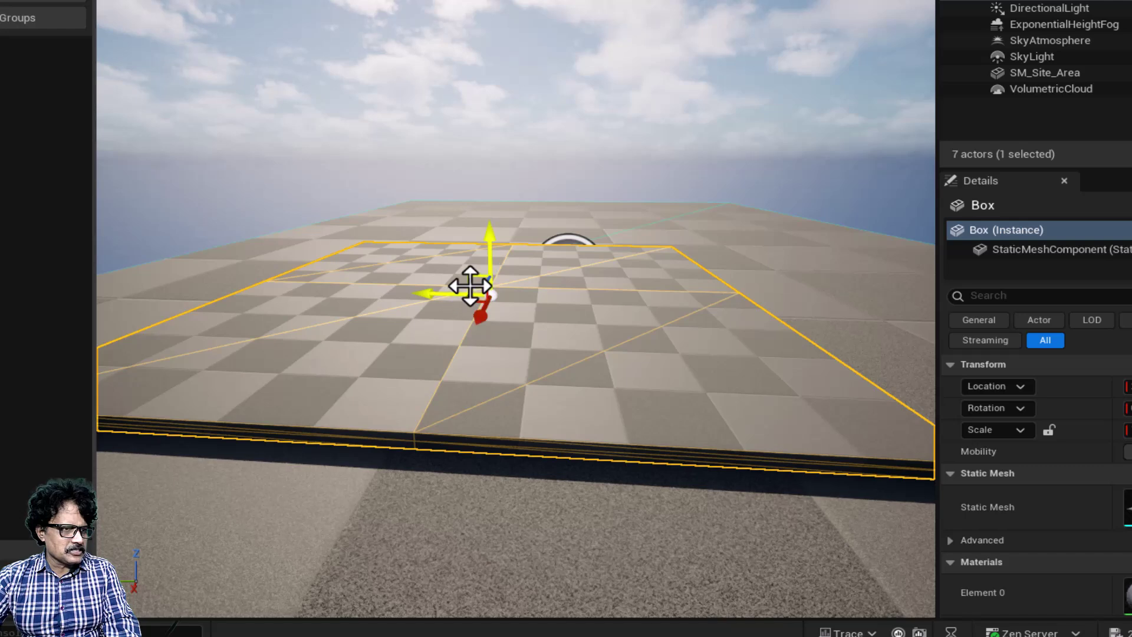
Step: Delete the box from the level, along with its static mesh asset inside the Maps/_GENERATED folder
key("Delete")
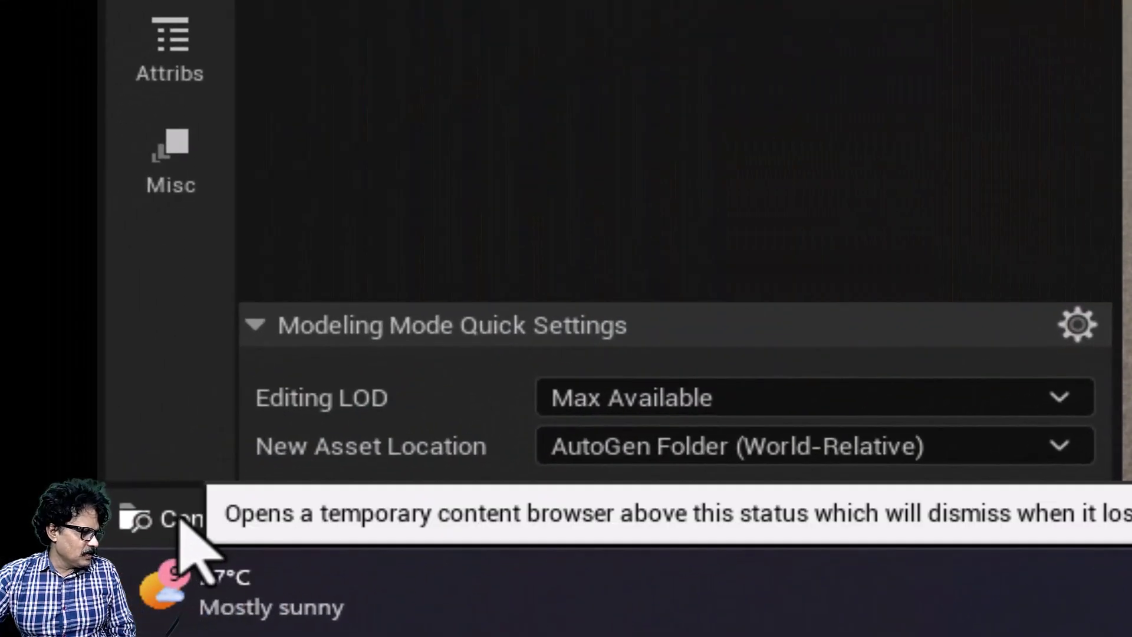
left_click(178, 519)
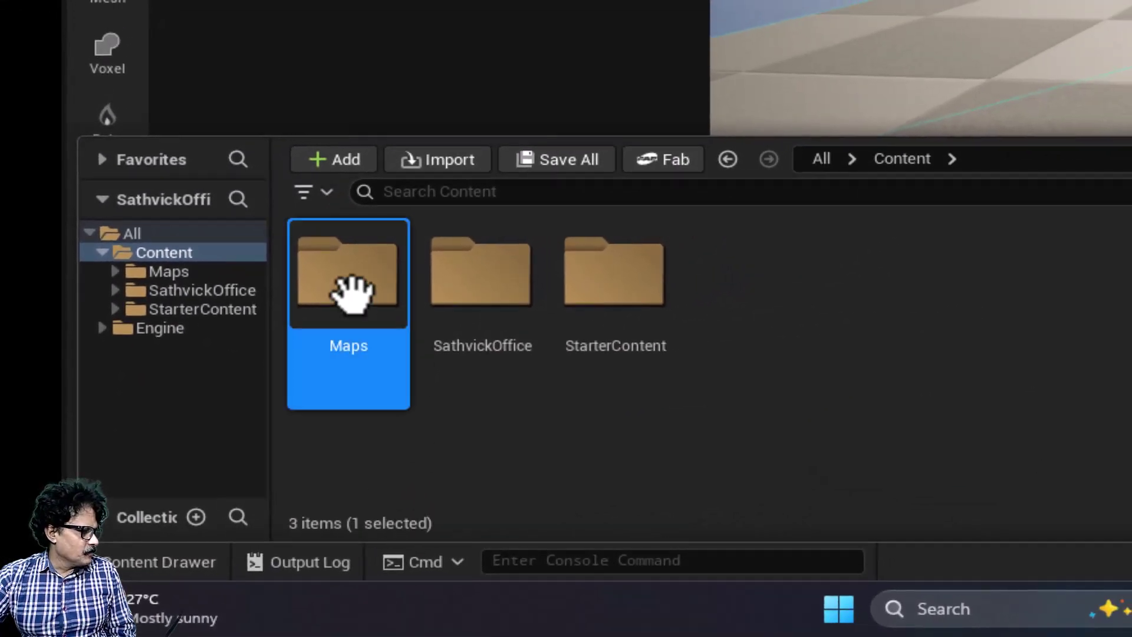
double_click(396, 272)
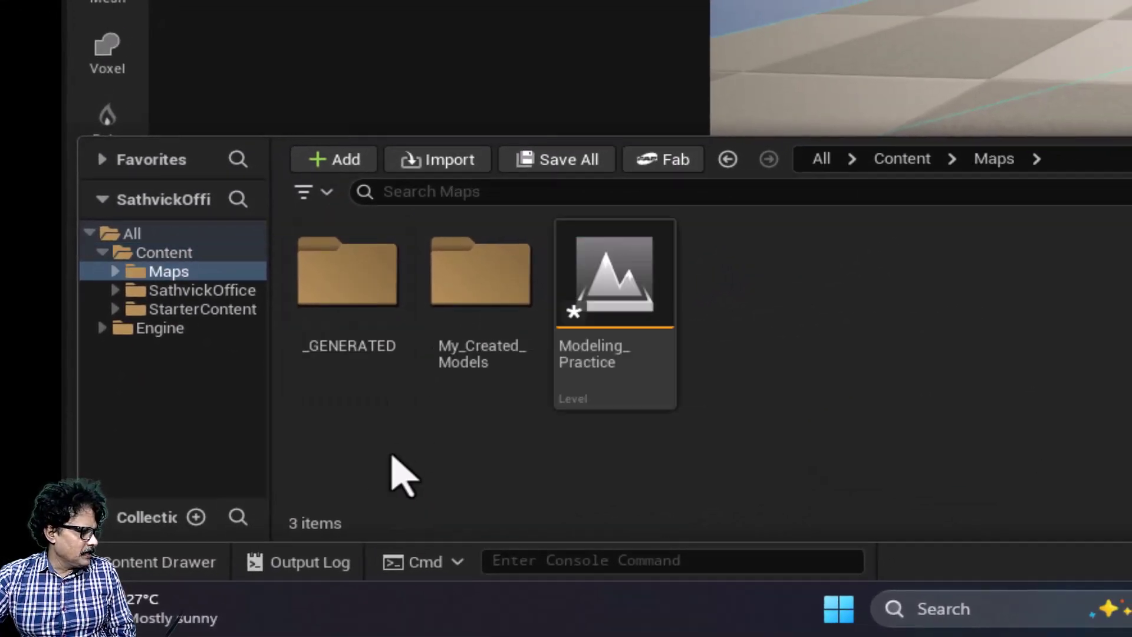
double_click(349, 275)
double_click(328, 268)
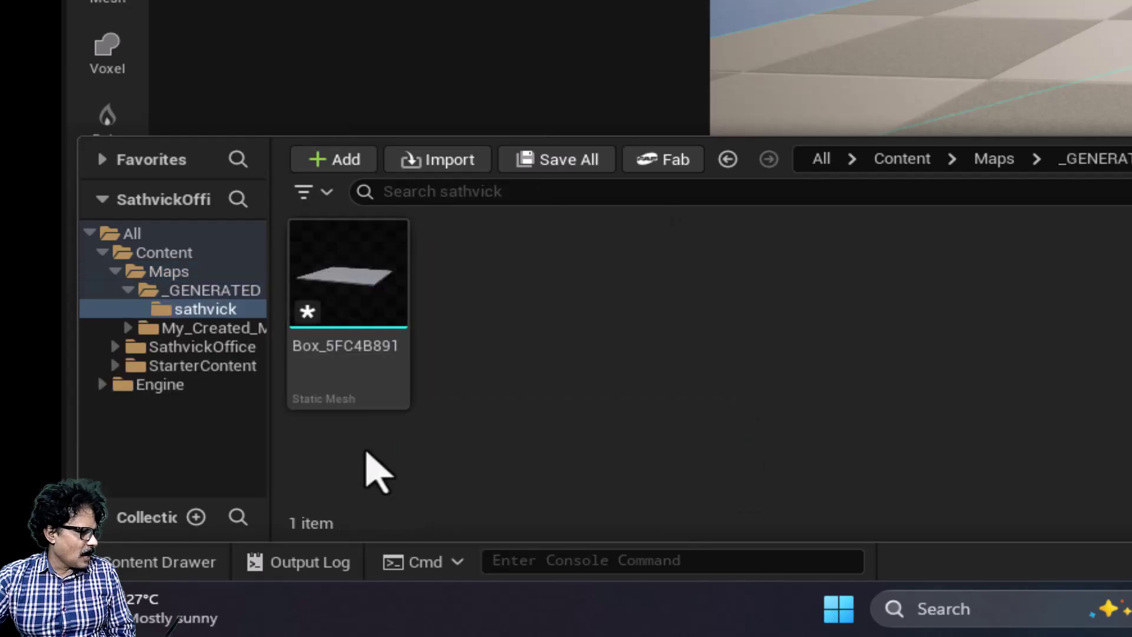
left_click(353, 282)
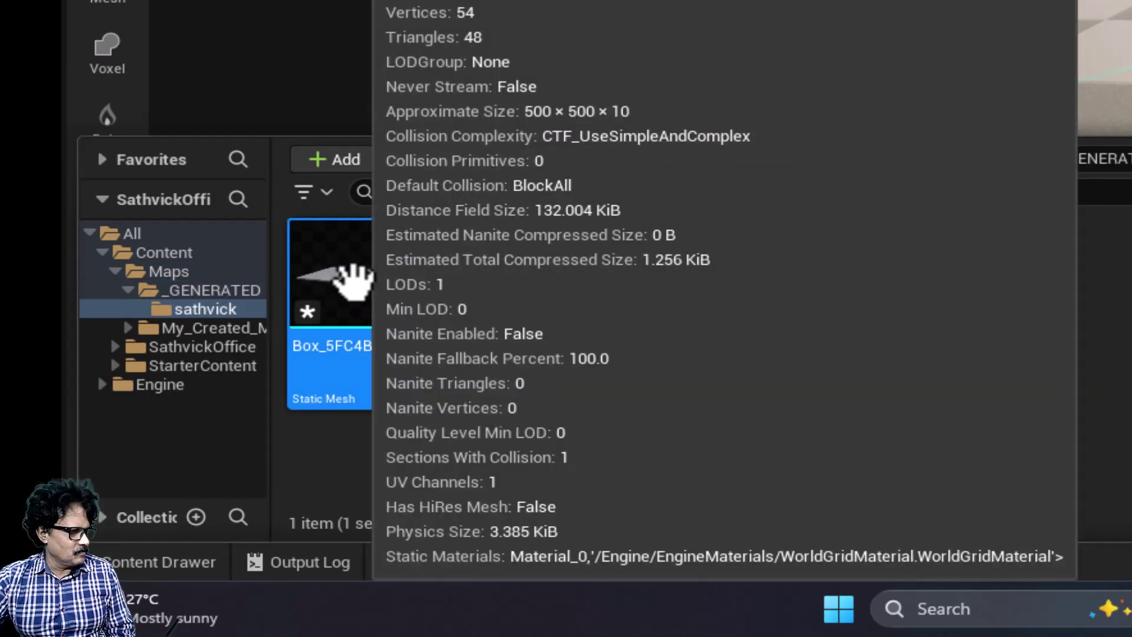
right_click(353, 281)
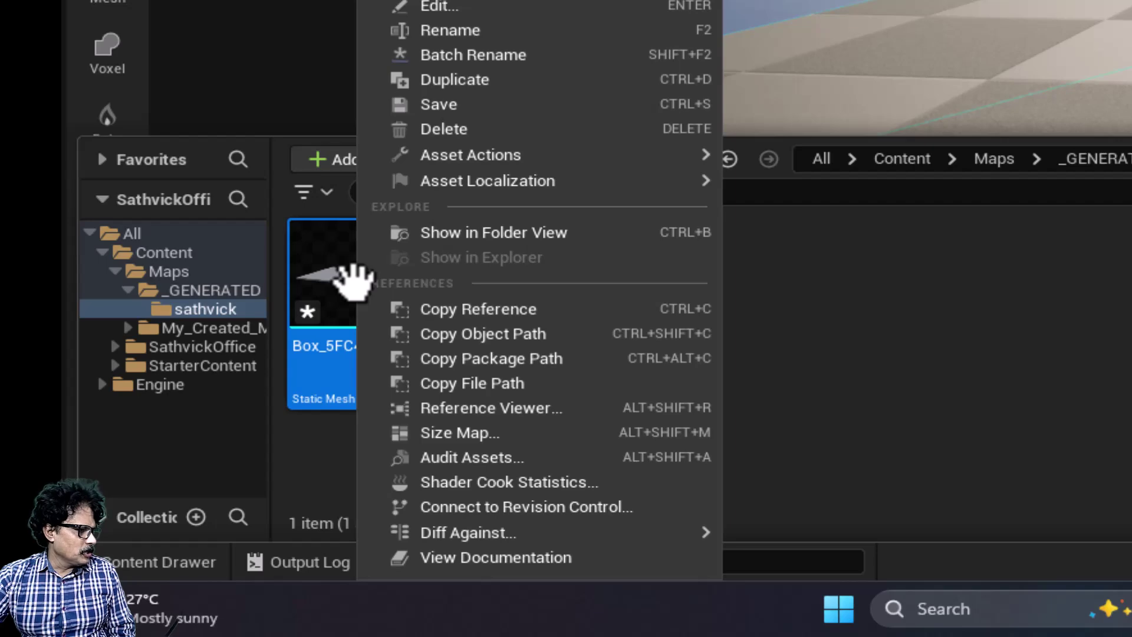
left_click(454, 113)
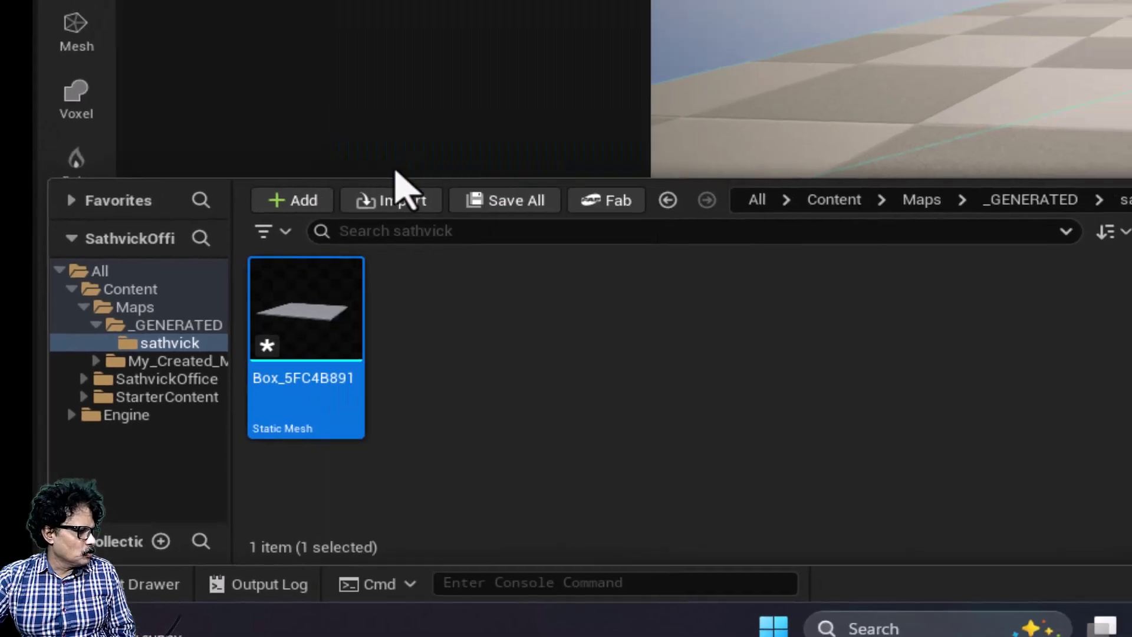
key("Delete")
left_click(591, 589)
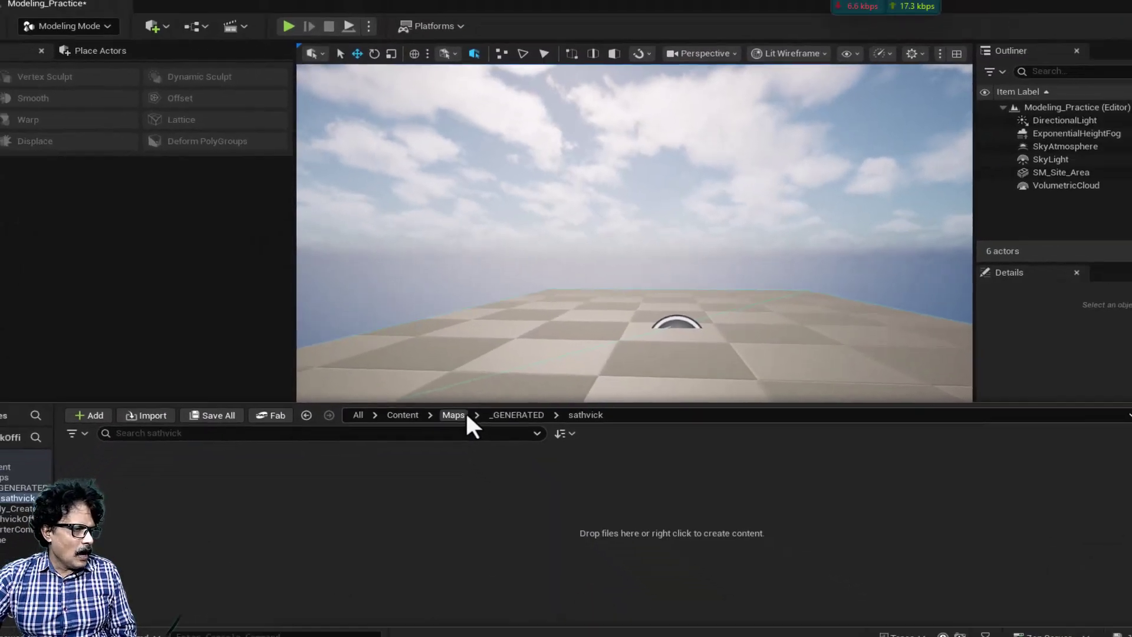
Step: Delete the _GENERATED folder from the project's Maps folder
left_click(485, 446)
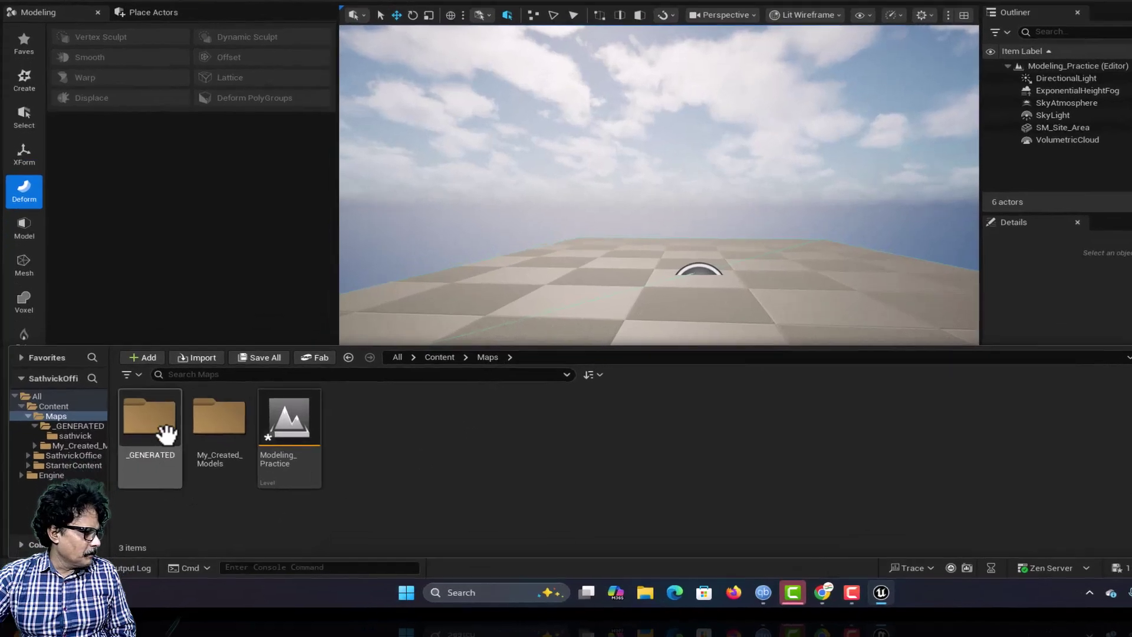
left_click(167, 435)
right_click(166, 435)
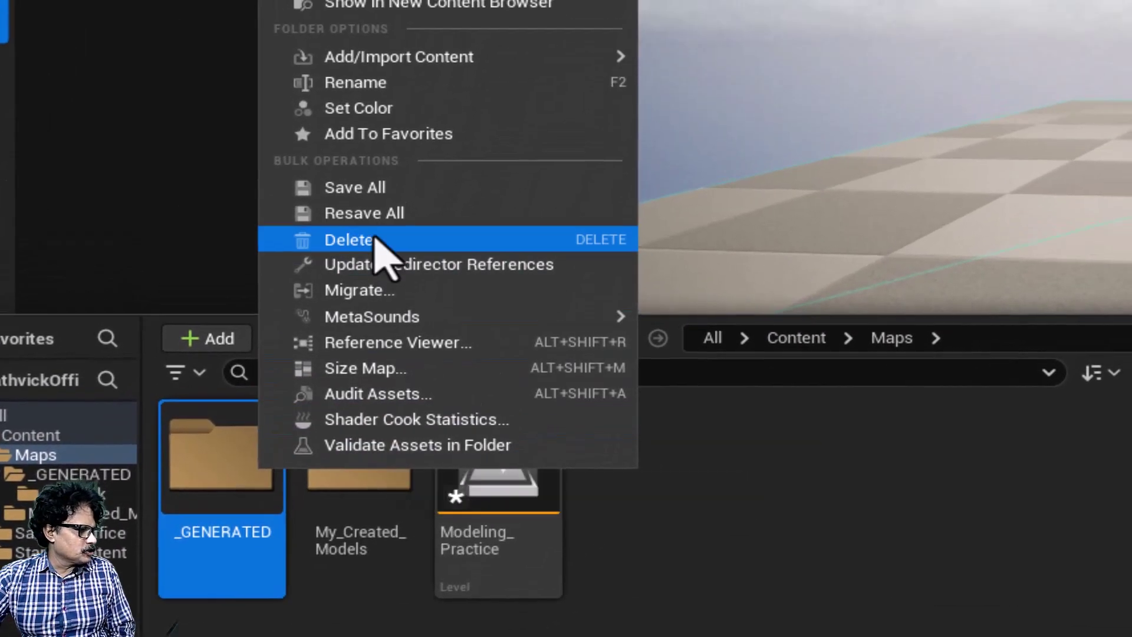
left_click(507, 28)
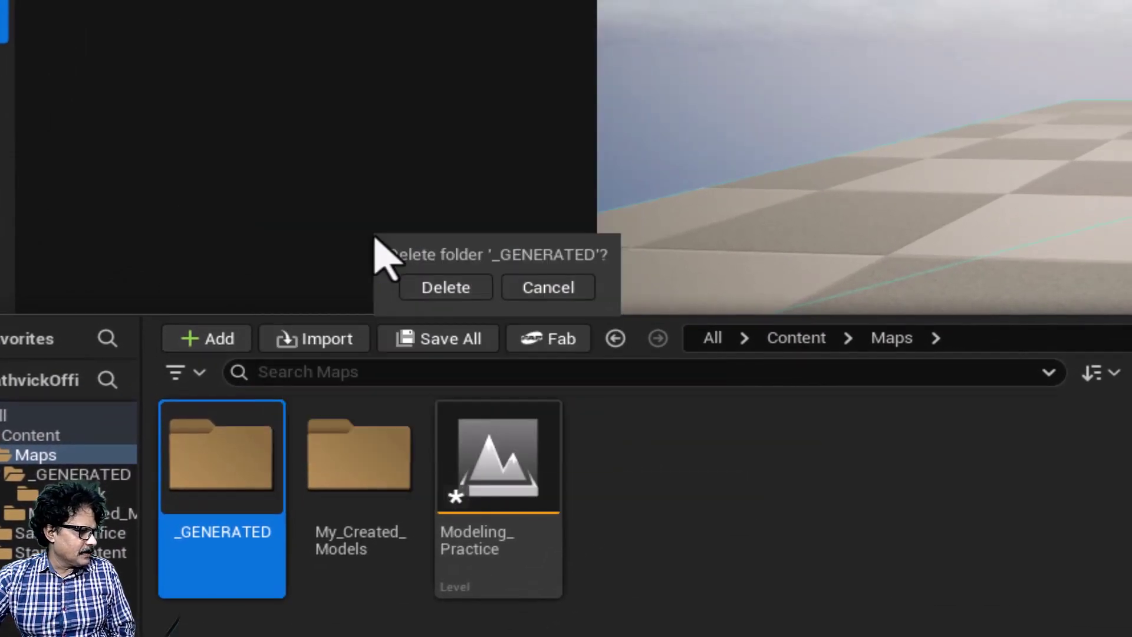
left_click(443, 290)
Step: Copy the name of the My_Created_Models folder in Maps, leaving the folder's name as it is
left_click(188, 472)
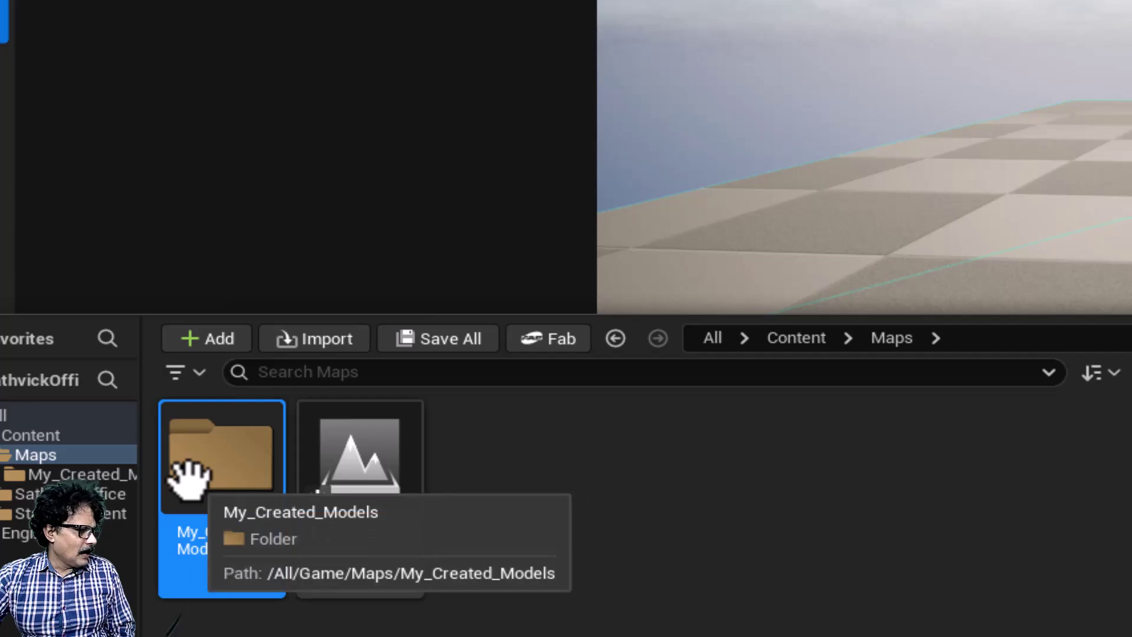
right_click(189, 472)
left_click(304, 77)
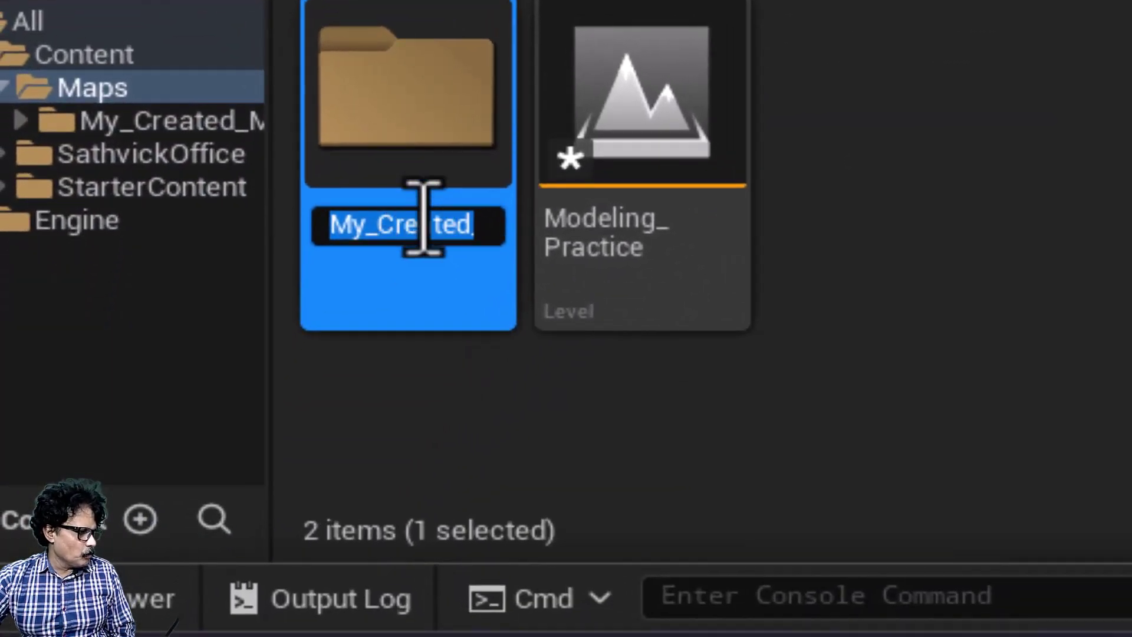
right_click(422, 219)
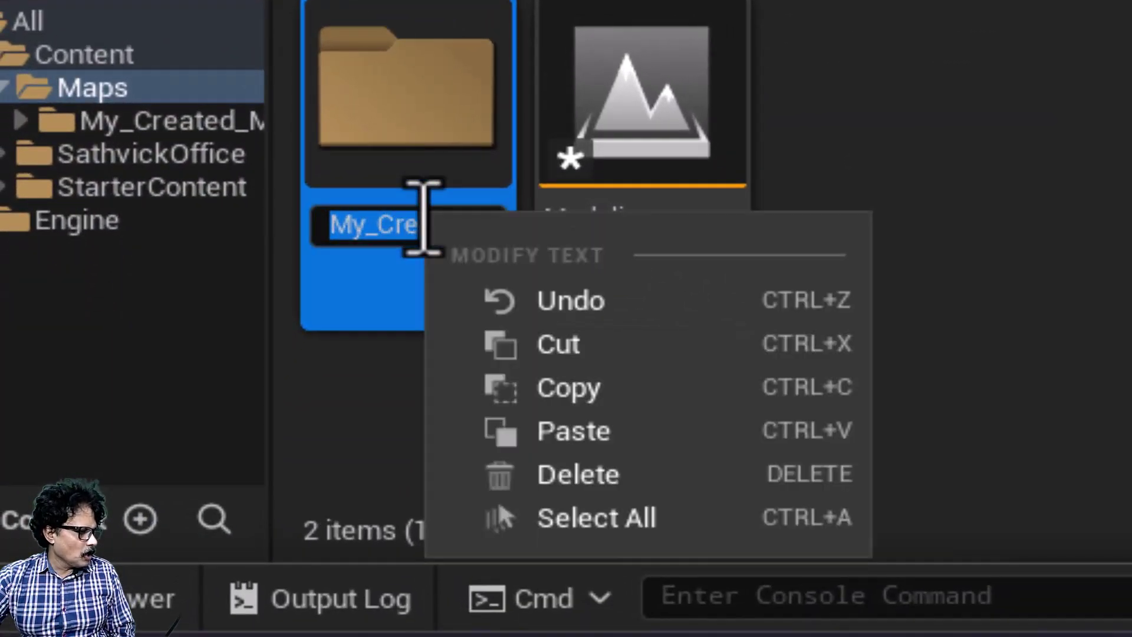
left_click(594, 417)
key("Return")
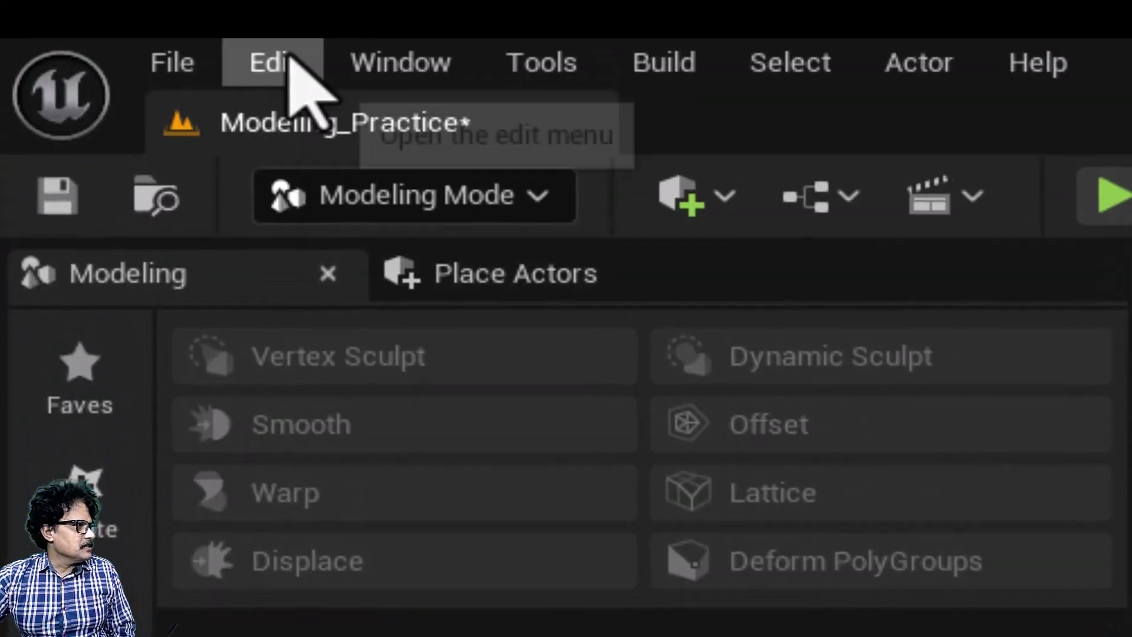
Step: In the project settings, replace the auto-generated asset folder name _GENERATED with My_Created_Models
left_click(289, 59)
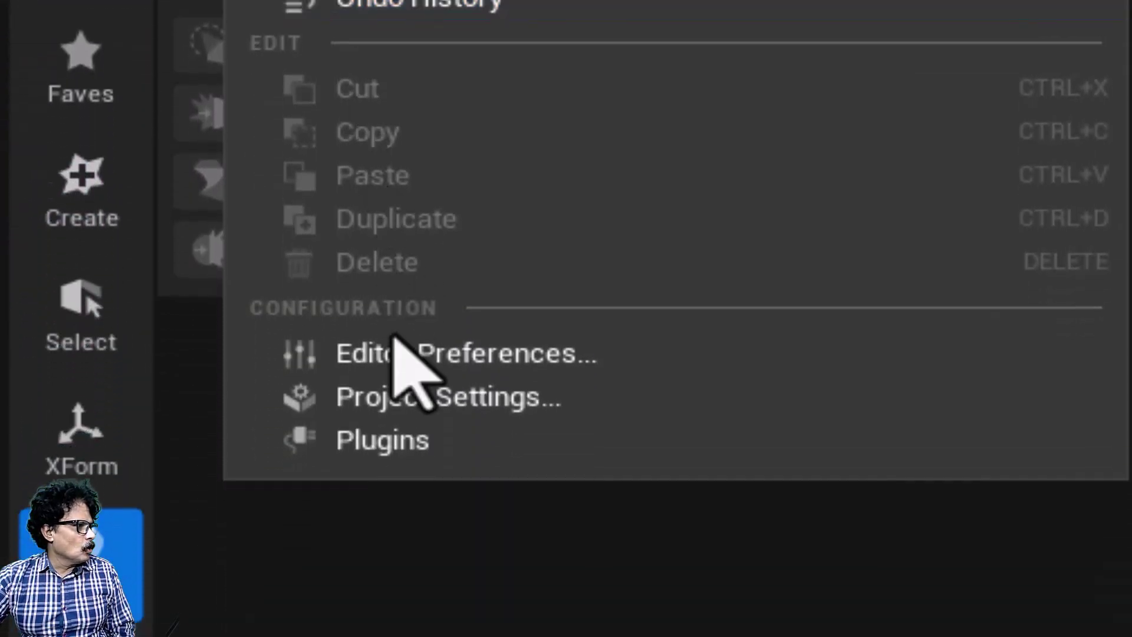
left_click(391, 630)
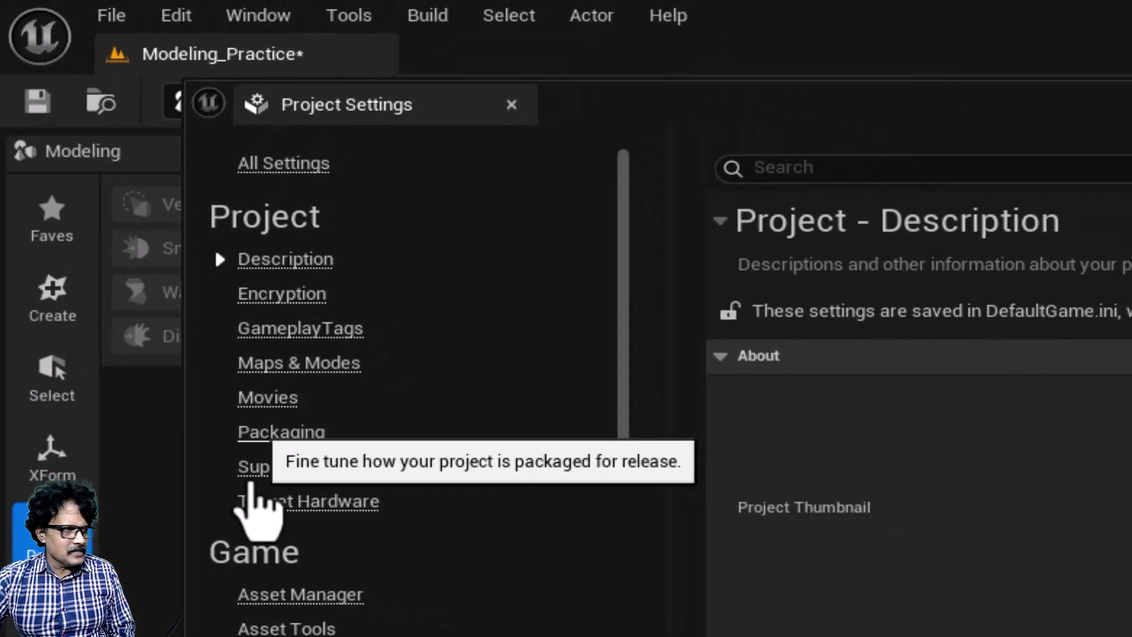
scroll(308, 426, "down", 20)
left_click(298, 395)
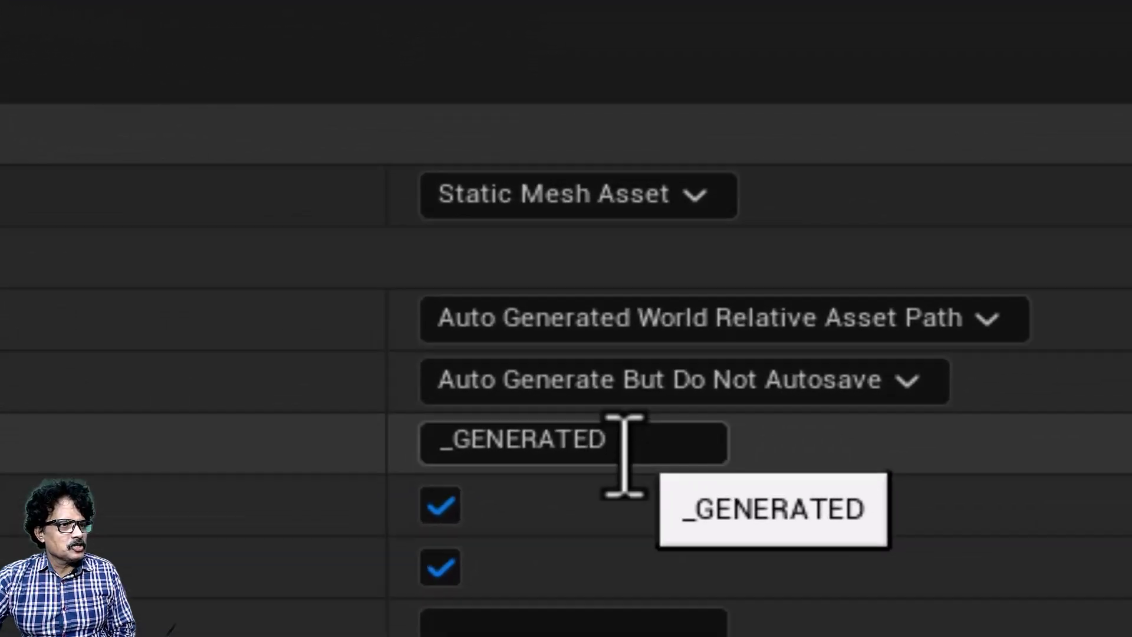
left_click(624, 454)
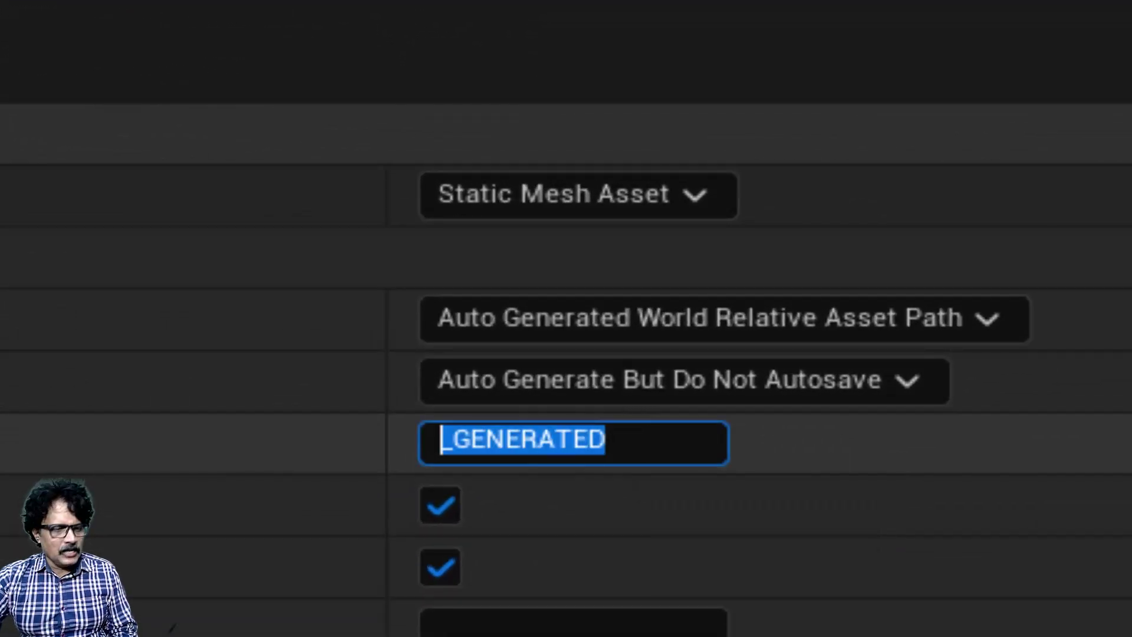
key("ctrl+v")
key("Return")
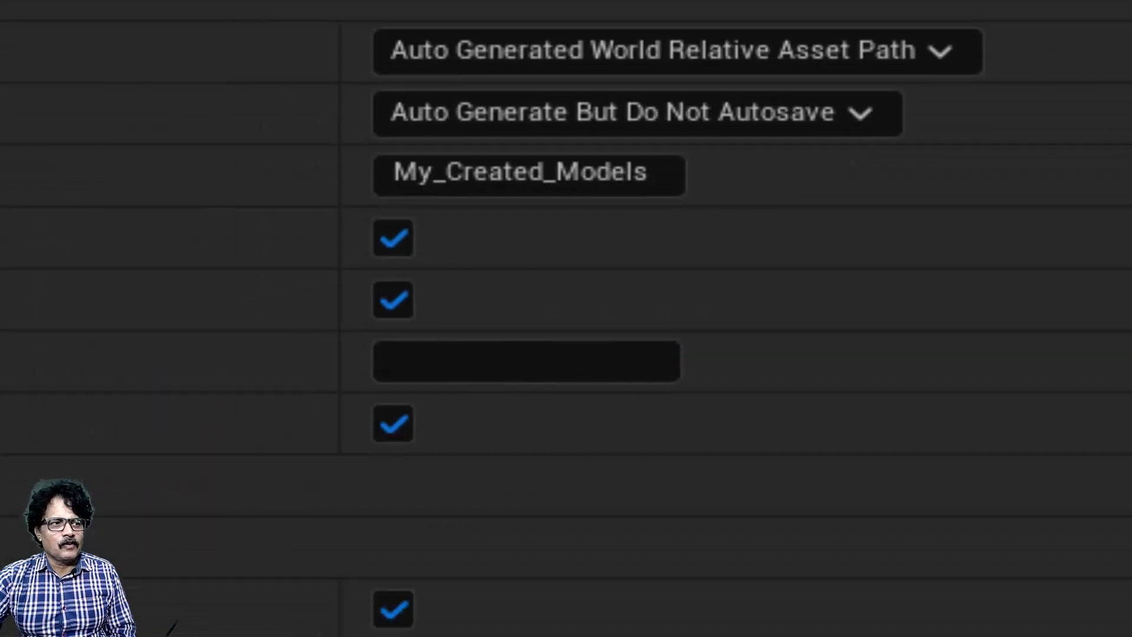
Step: Save the modeling settings as the project default, allow the configuration file to become writable, and close the project settings
left_click(789, 147)
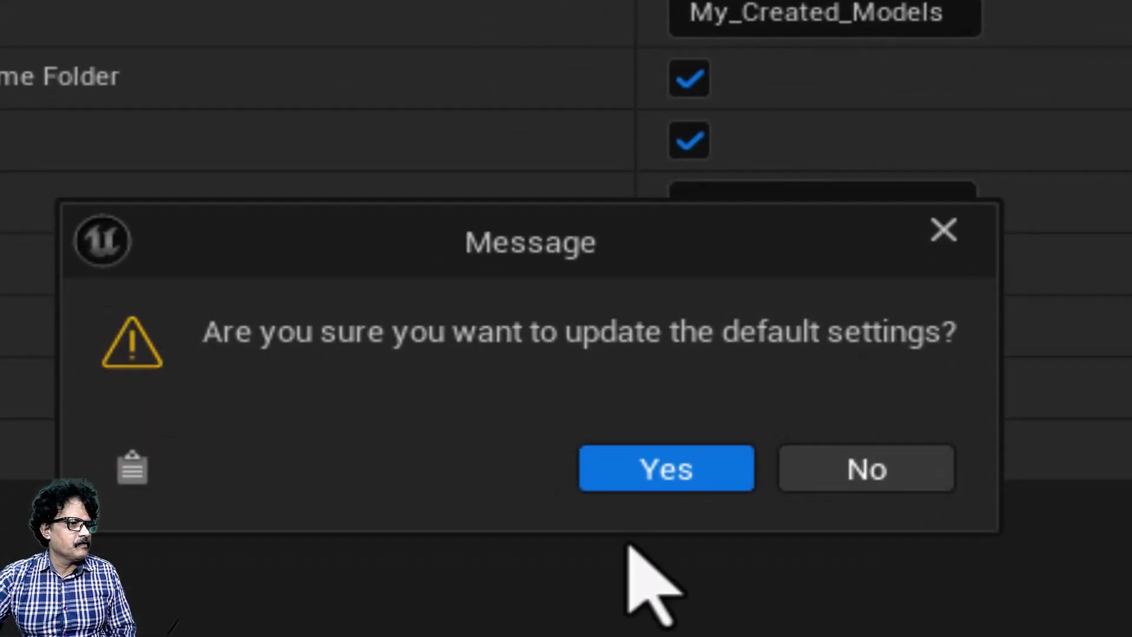
left_click(666, 467)
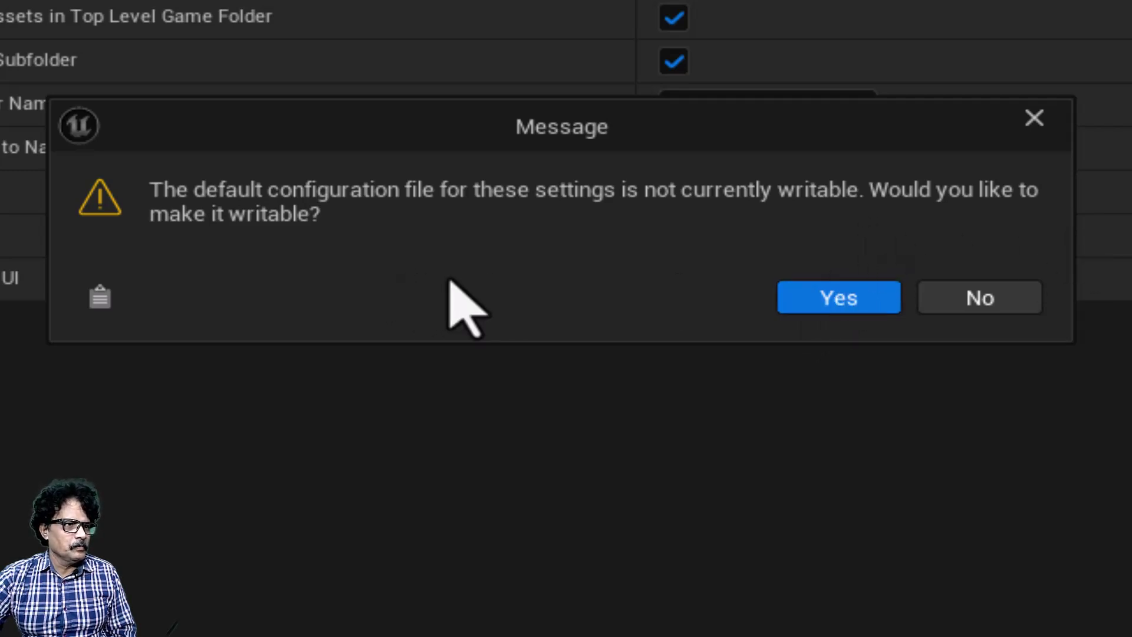
left_click(800, 299)
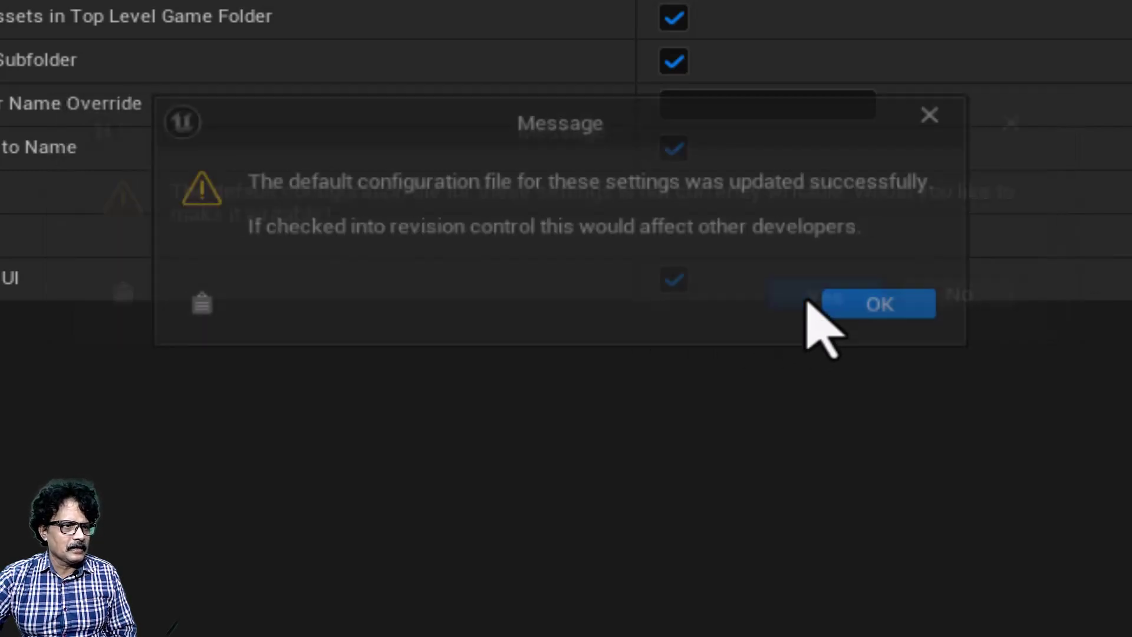
left_click(904, 312)
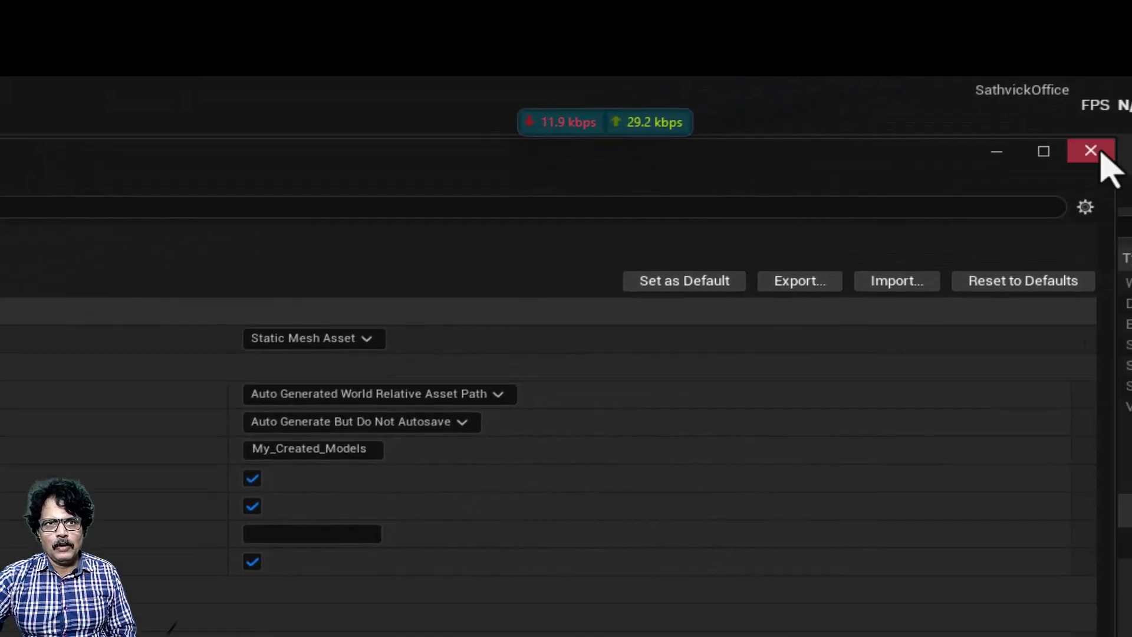
left_click(1099, 154)
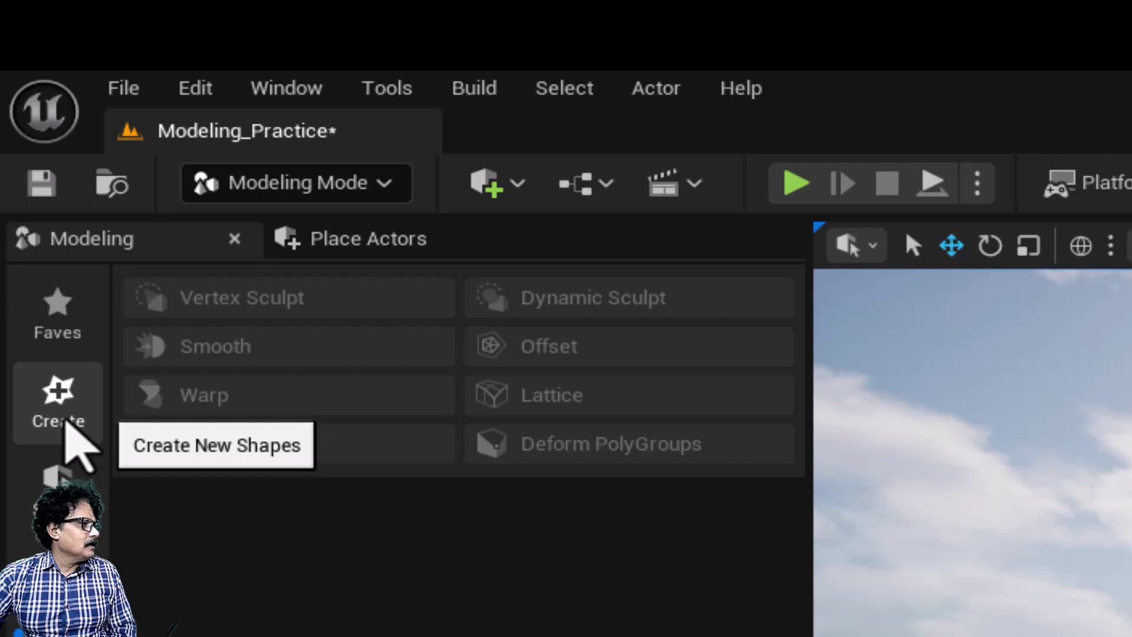
Step: Create a new box on the site floor with width and depth subdivisions of 59 each, and accept it
left_click(66, 407)
left_click(248, 304)
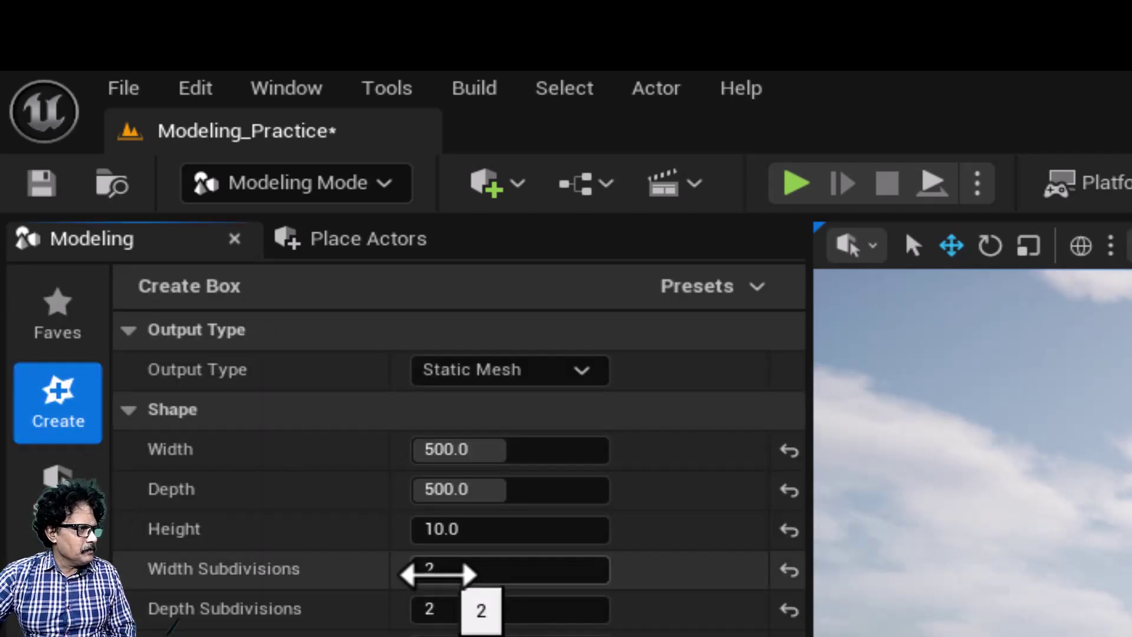
left_click(437, 573)
type("59")
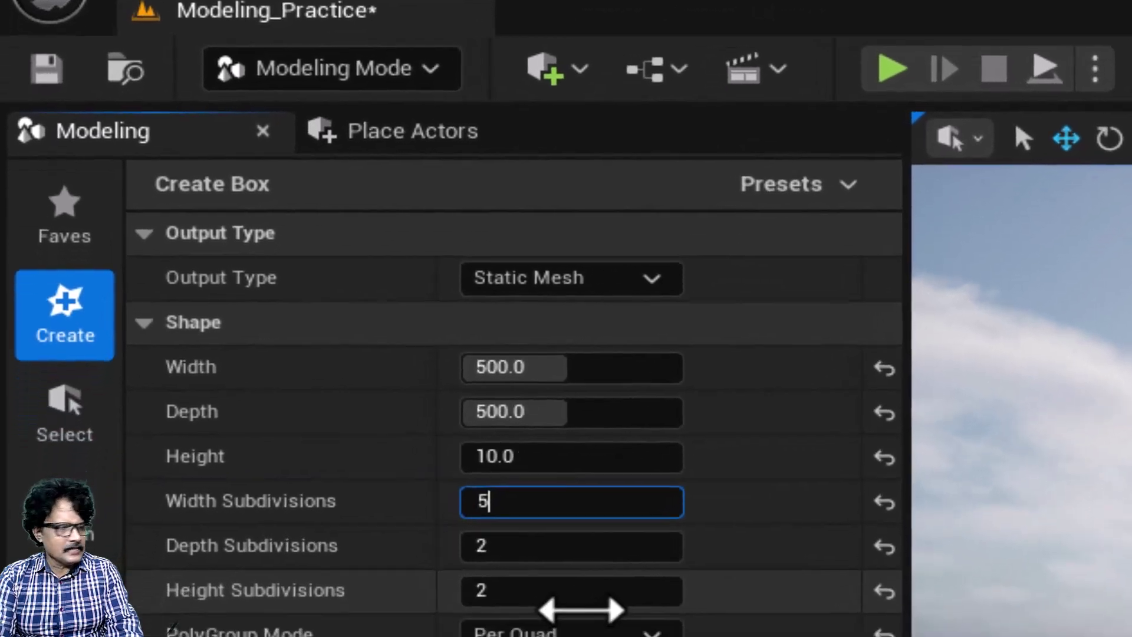
key("Tab")
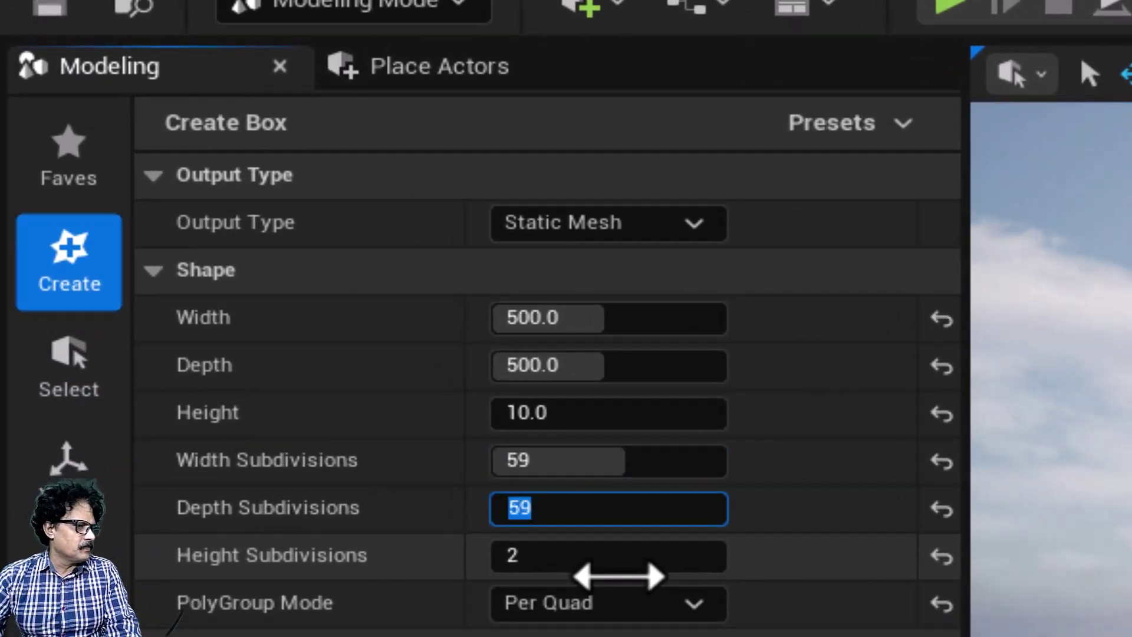
key("Return")
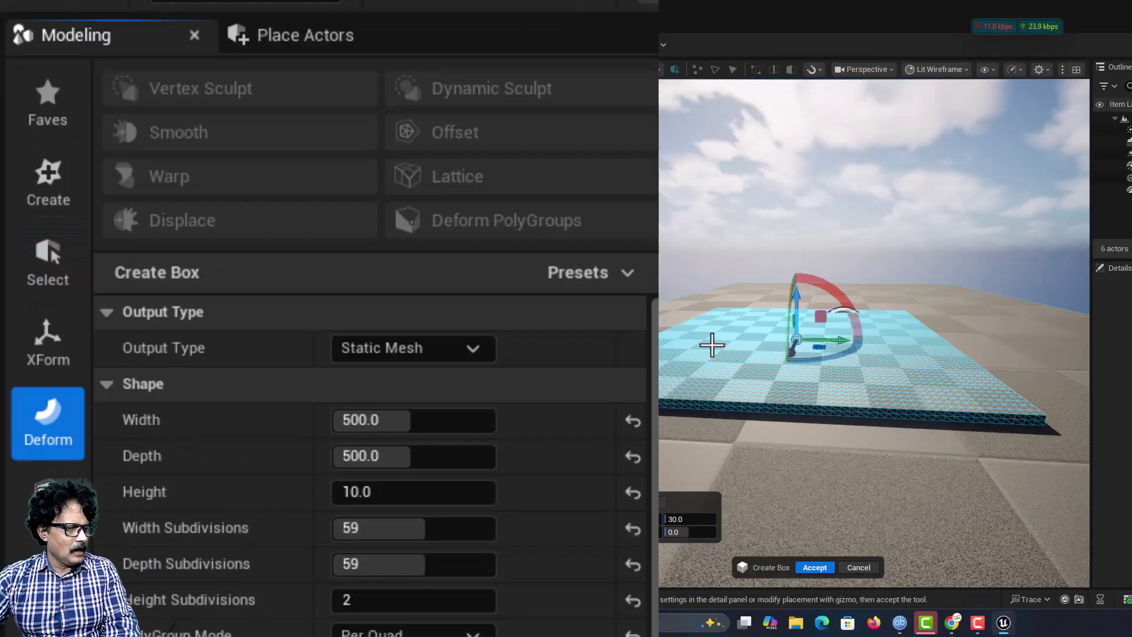
left_click(815, 567)
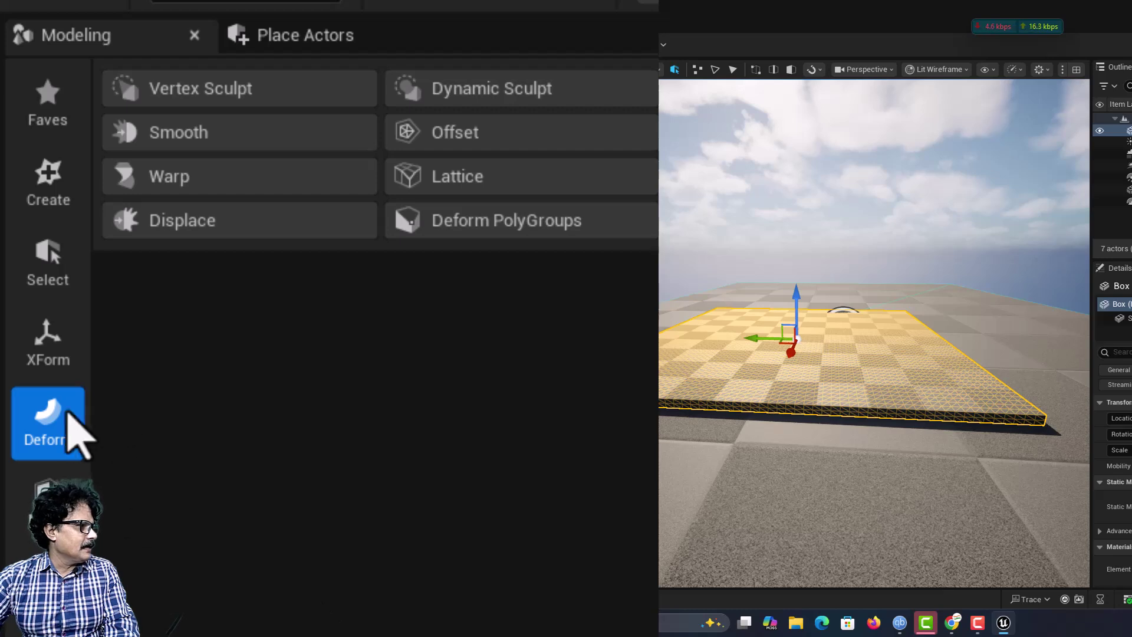
Step: Preview a Bend warp on the subdivided box and discard it without applying the deformation
left_click(50, 189)
left_click(48, 440)
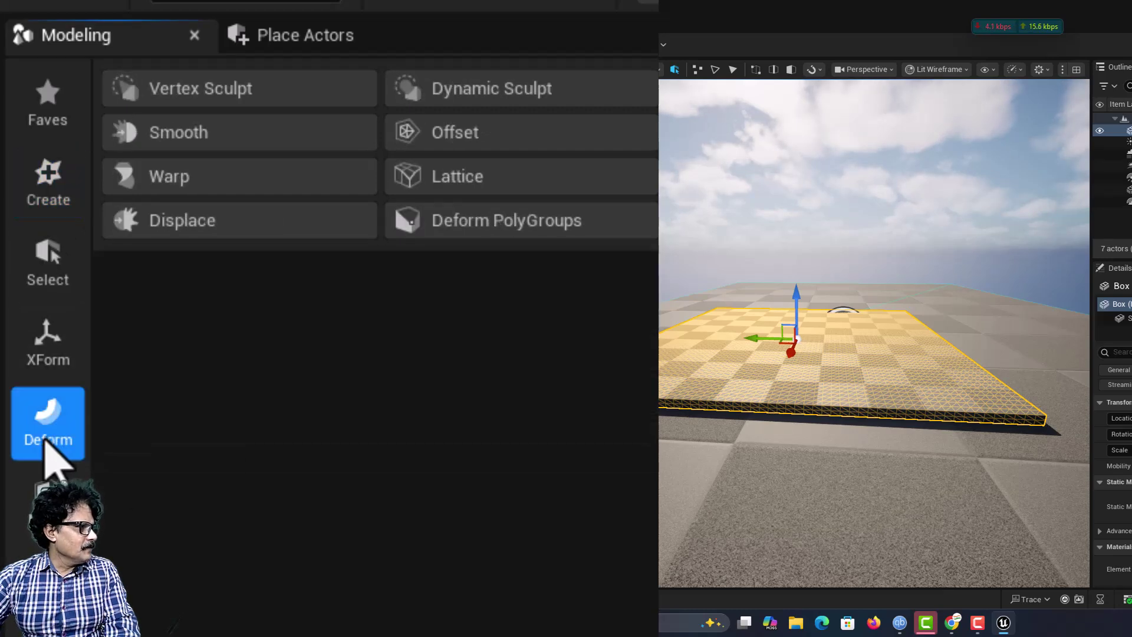
left_click(186, 184)
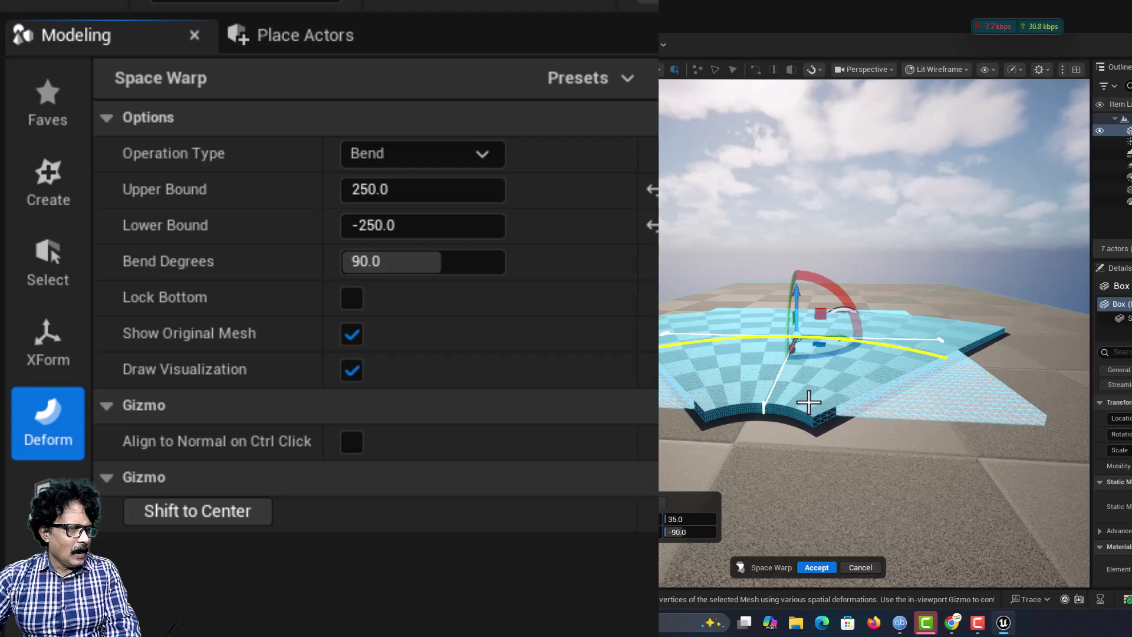
scroll(808, 402, "up", 2)
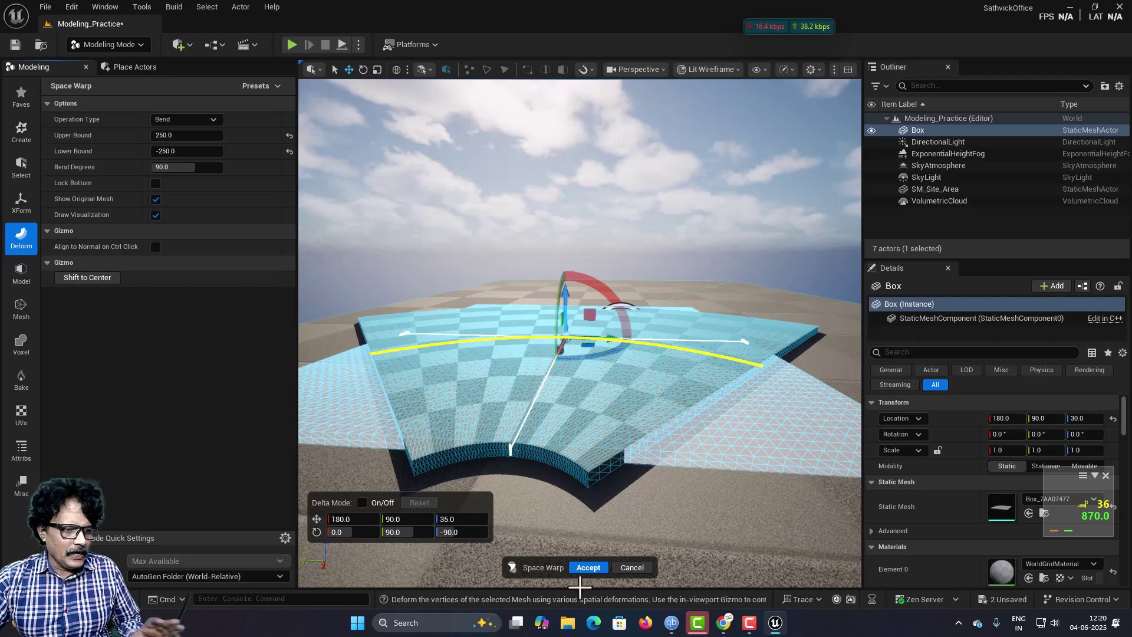
left_click(631, 567)
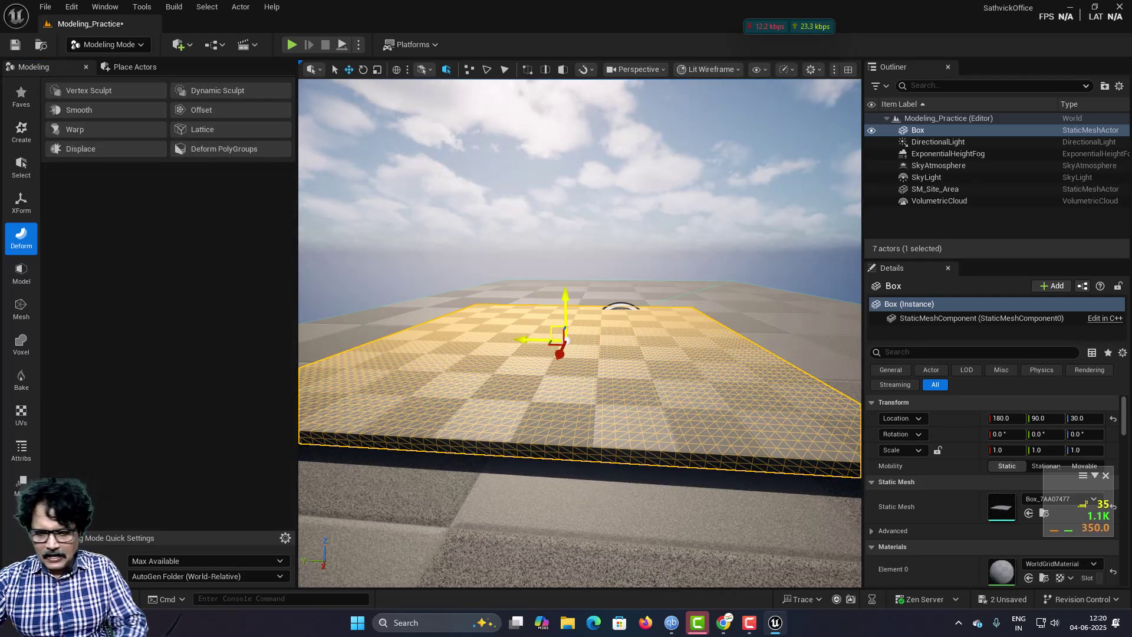
Step: Delete the subdivided box from the site floor and leave the box creation tool without adding a new box
key("Delete")
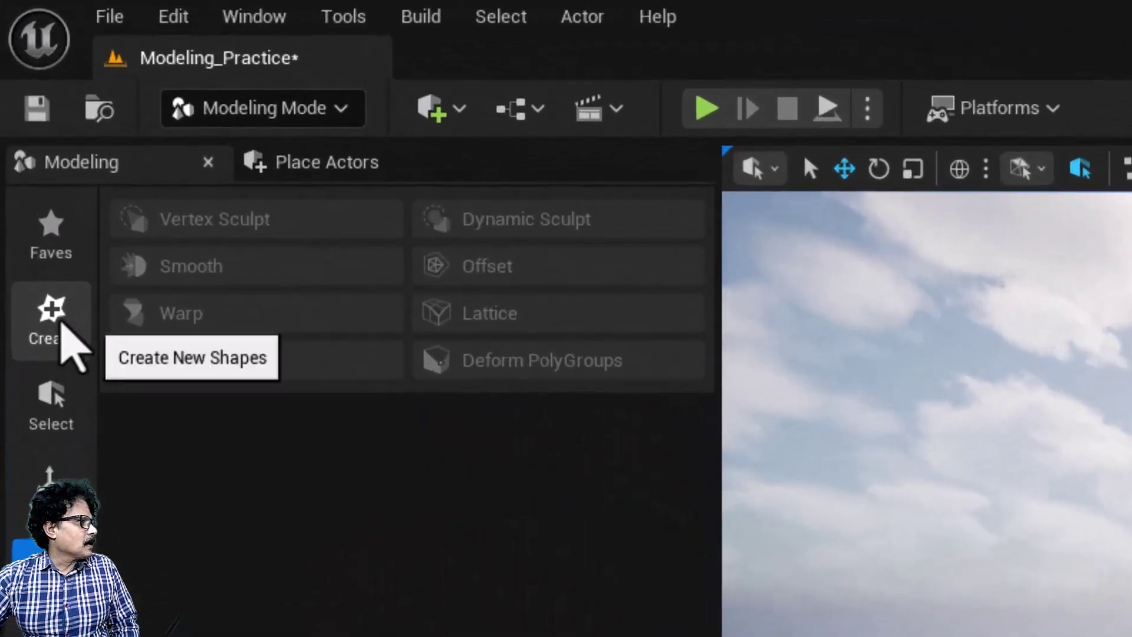
left_click(21, 130)
left_click(243, 242)
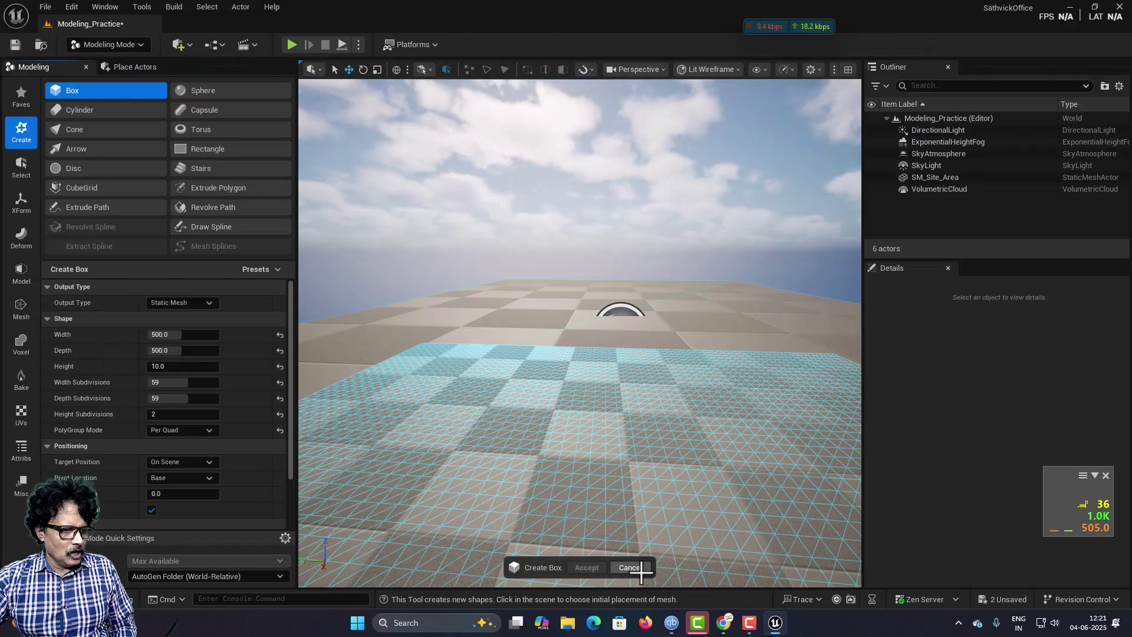
left_click(635, 570)
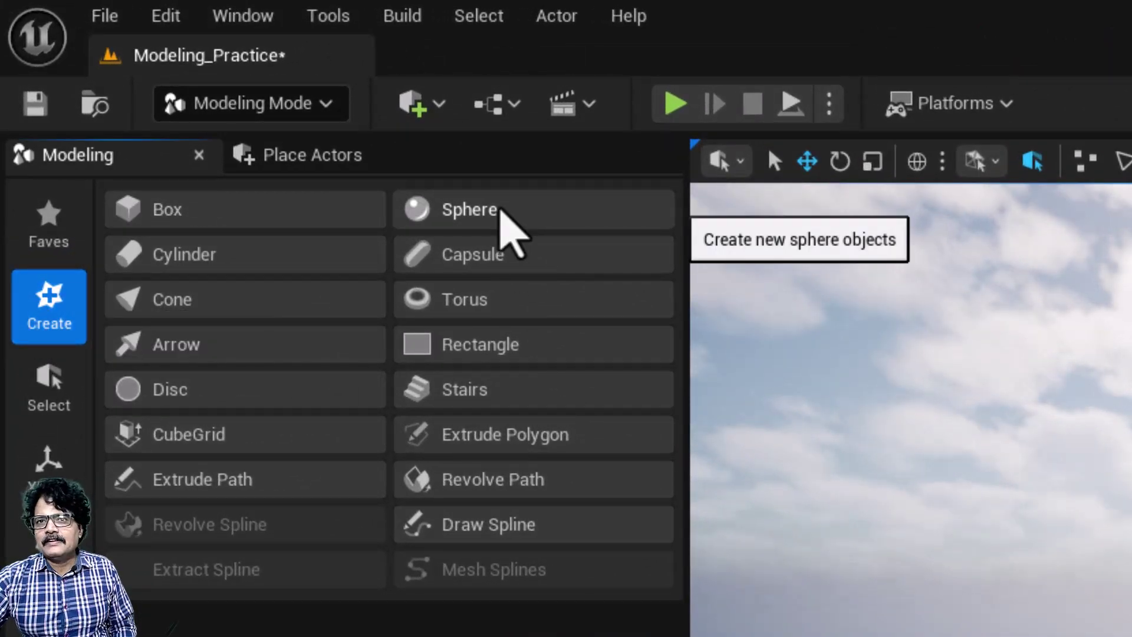
Step: Start a new sphere with its output type set to Dynamic Mesh
left_click(500, 210)
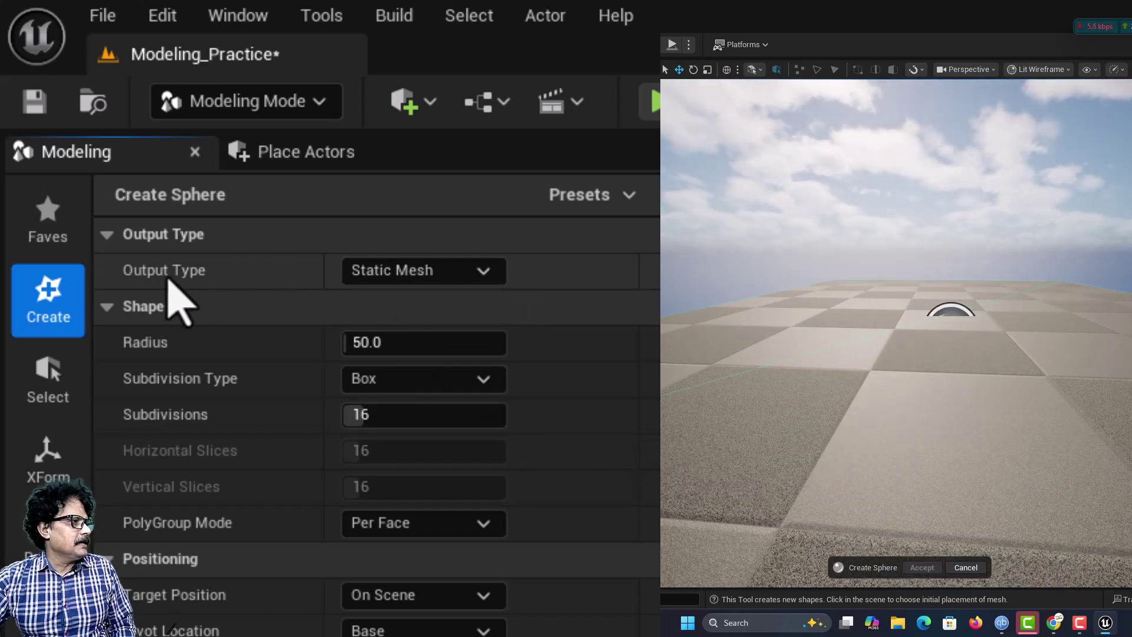
left_click(413, 270)
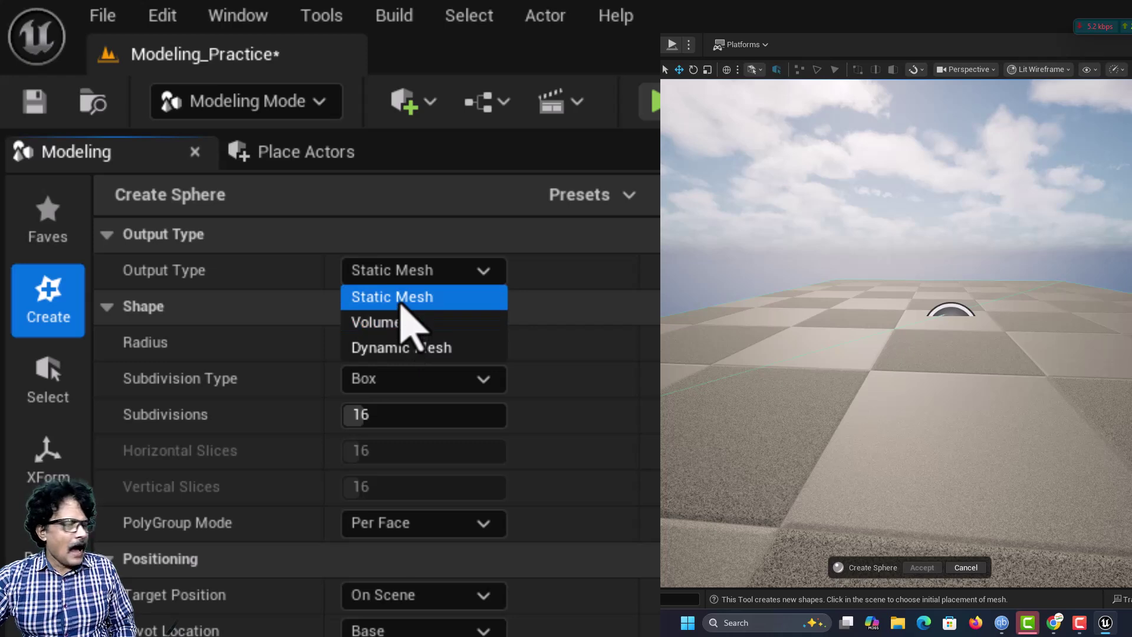
left_click(405, 348)
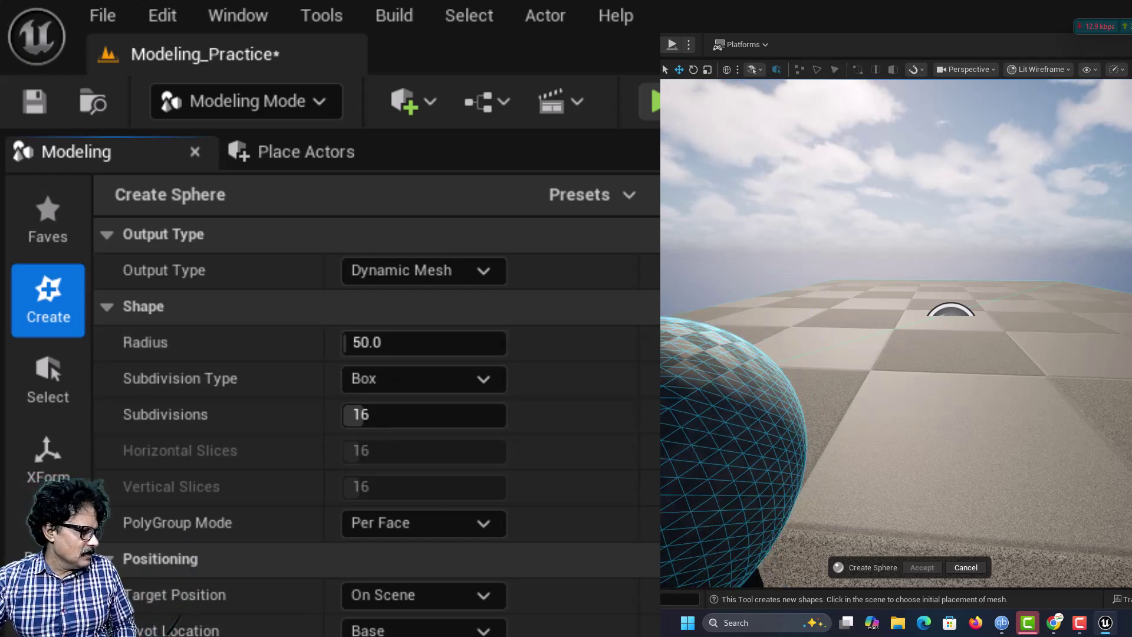
key("ctrl+space")
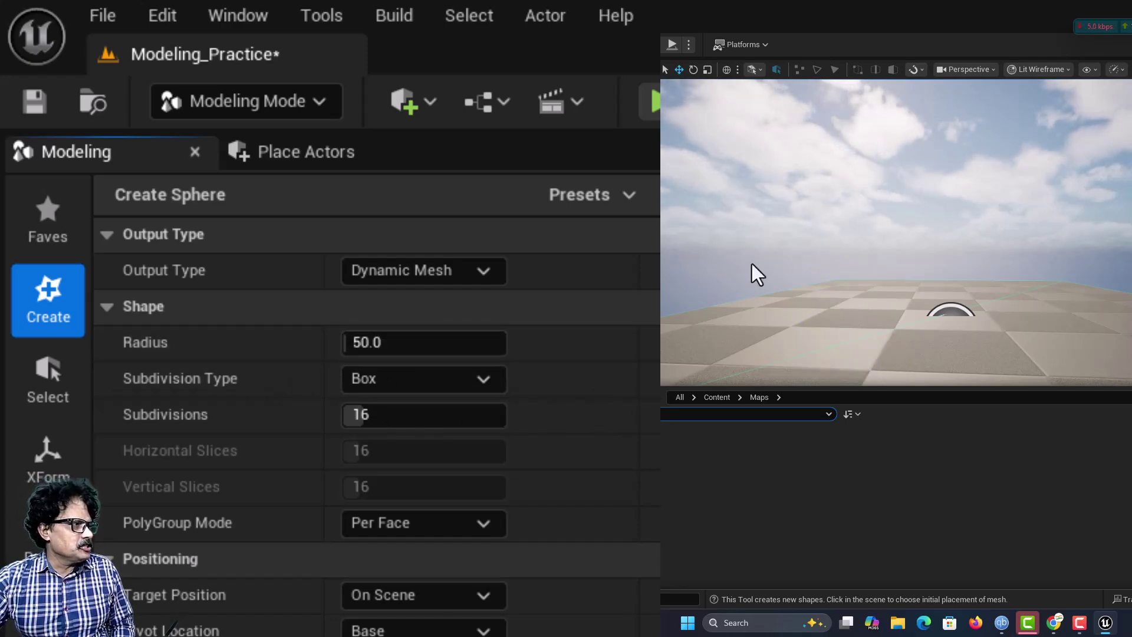
Step: Set the sphere's radius to 100, place it on the site floor, and accept it
left_click_drag(342, 344, 419, 346)
left_click(422, 345)
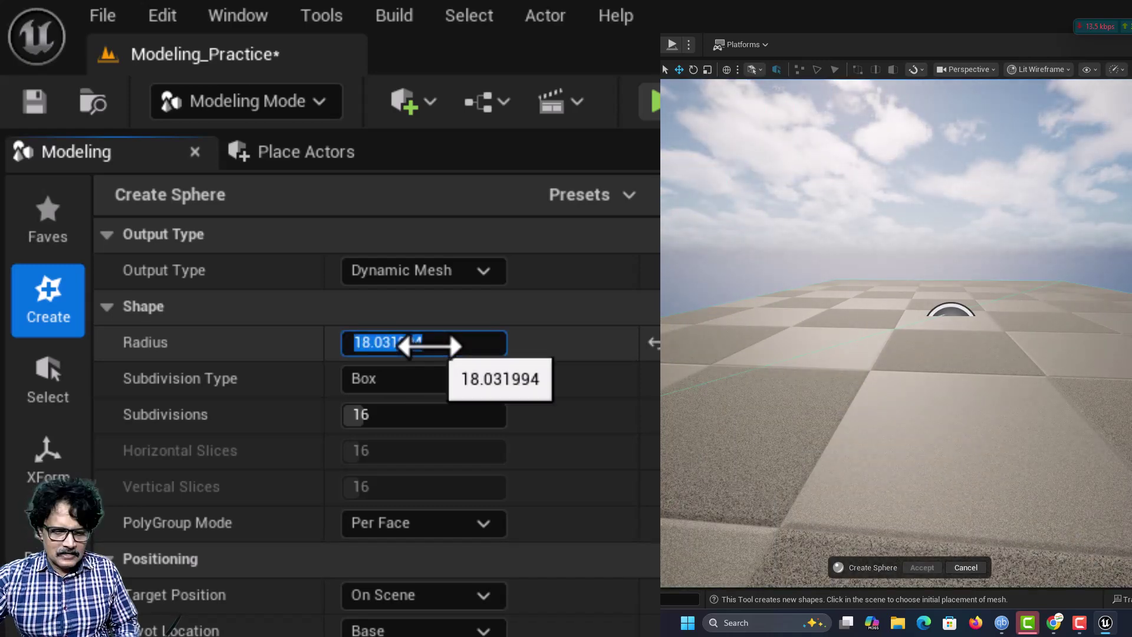
type("100")
key("Return")
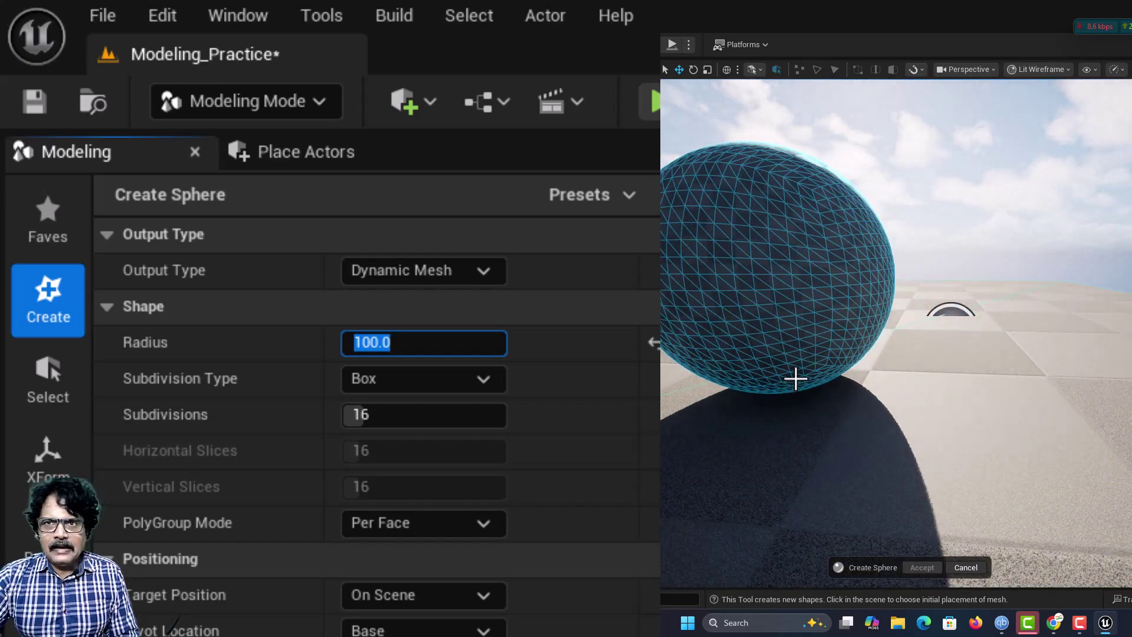
left_click(805, 367)
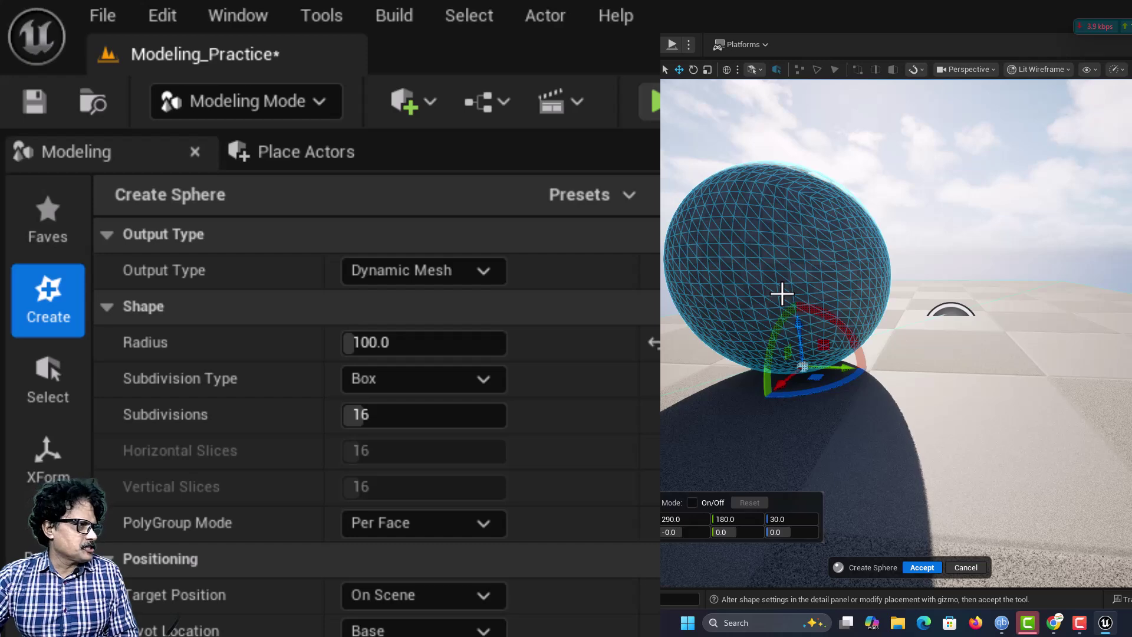
left_click(923, 568)
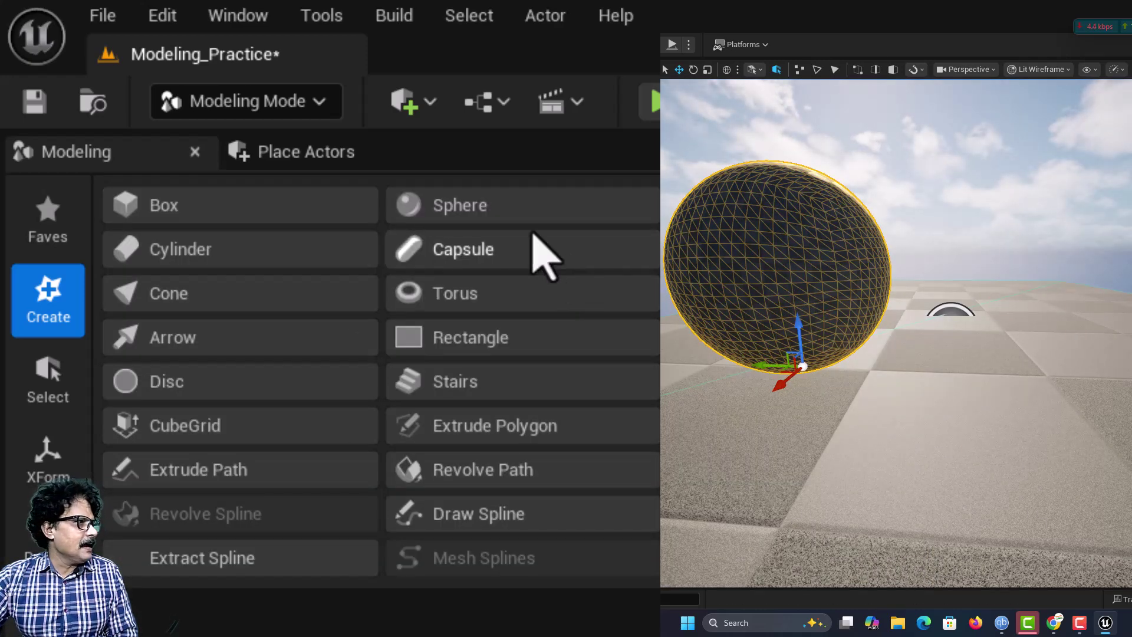
Step: Create a second sphere beside the first with the Lat Long subdivision type and accept it
left_click(513, 214)
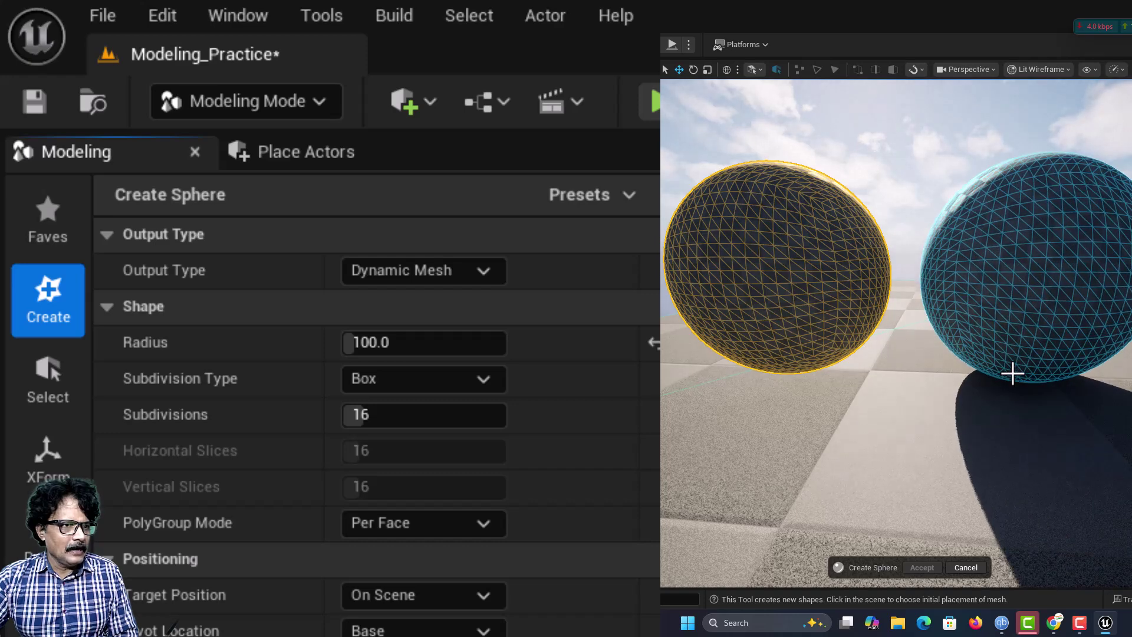
left_click(1012, 373)
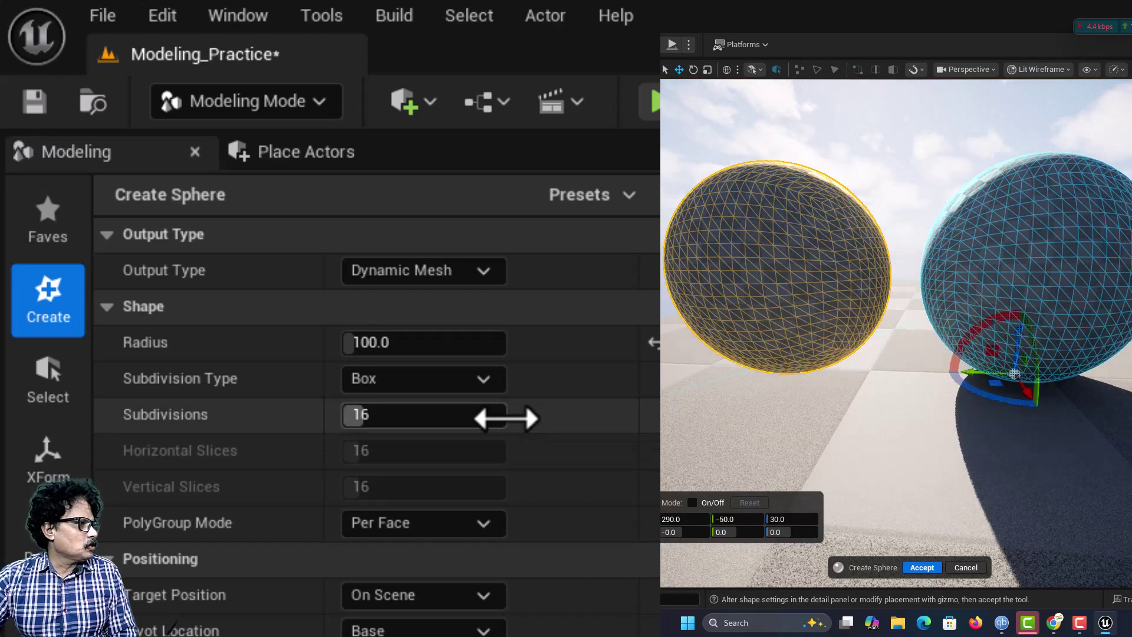
left_click(476, 383)
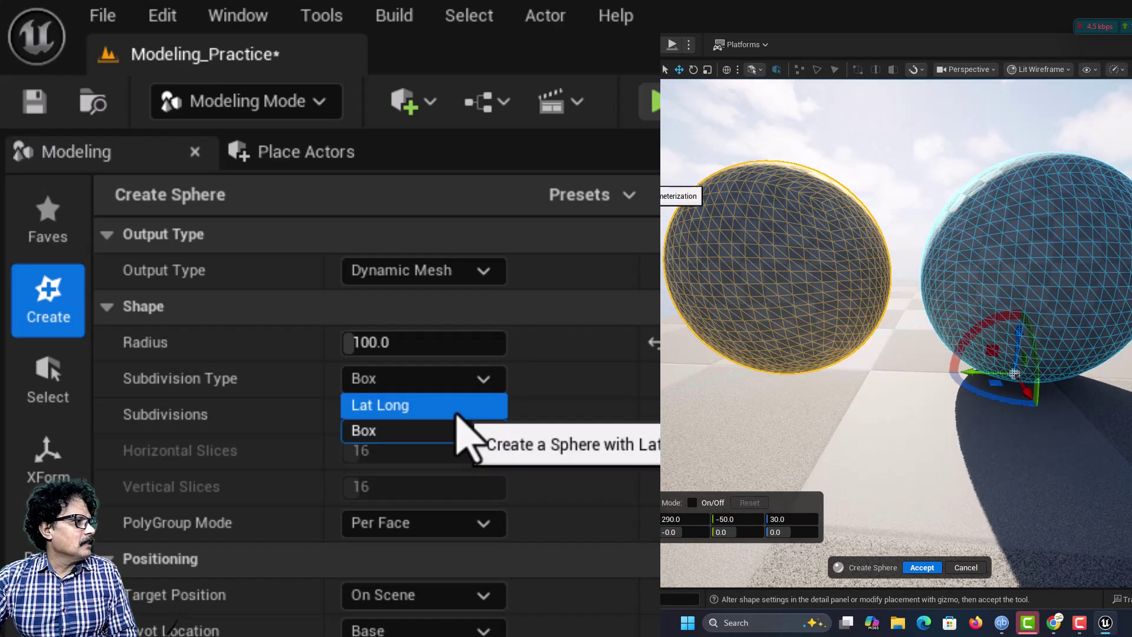
left_click(458, 415)
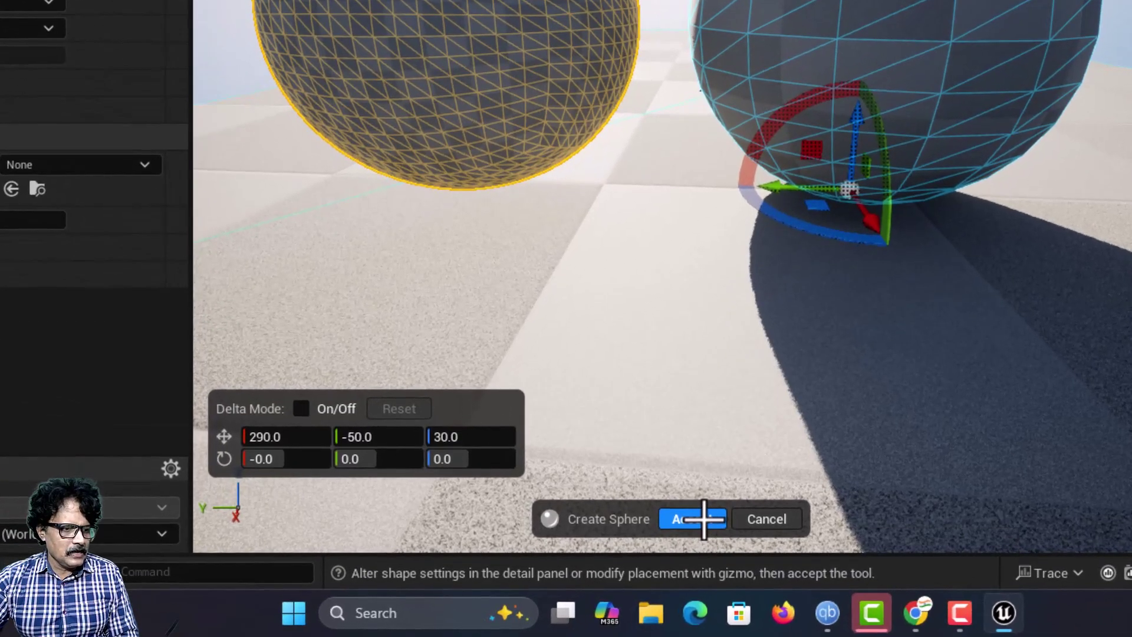
left_click(592, 567)
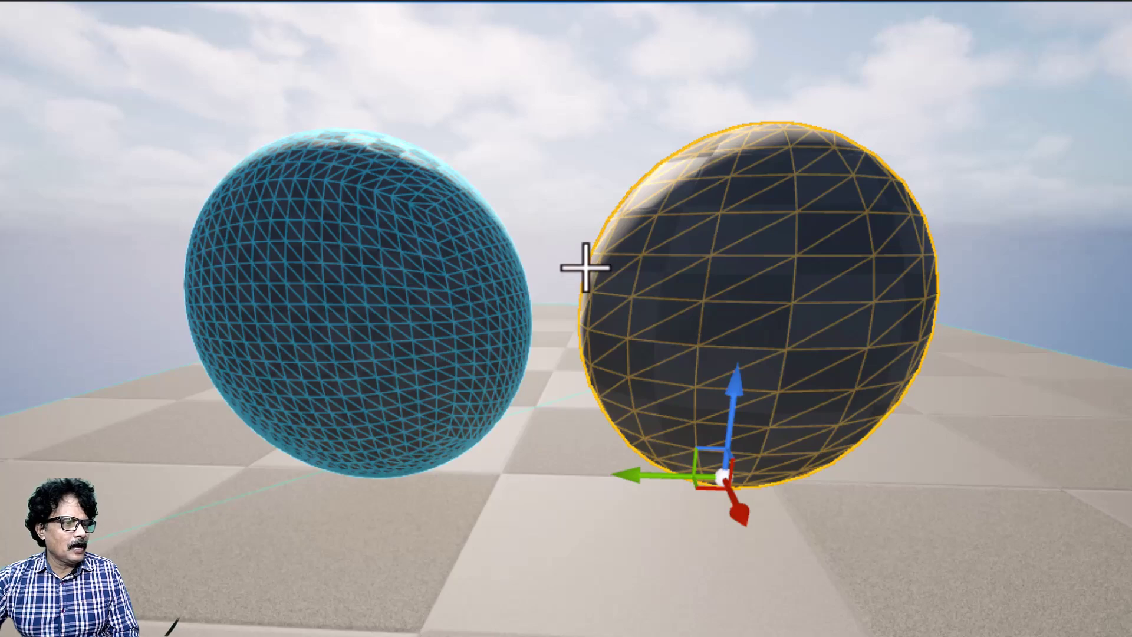
Step: Compare the wireframe subdivisions of the Box-type and Lat Long spheres from above and up close
left_click_drag(585, 267, 592, 299, "alt")
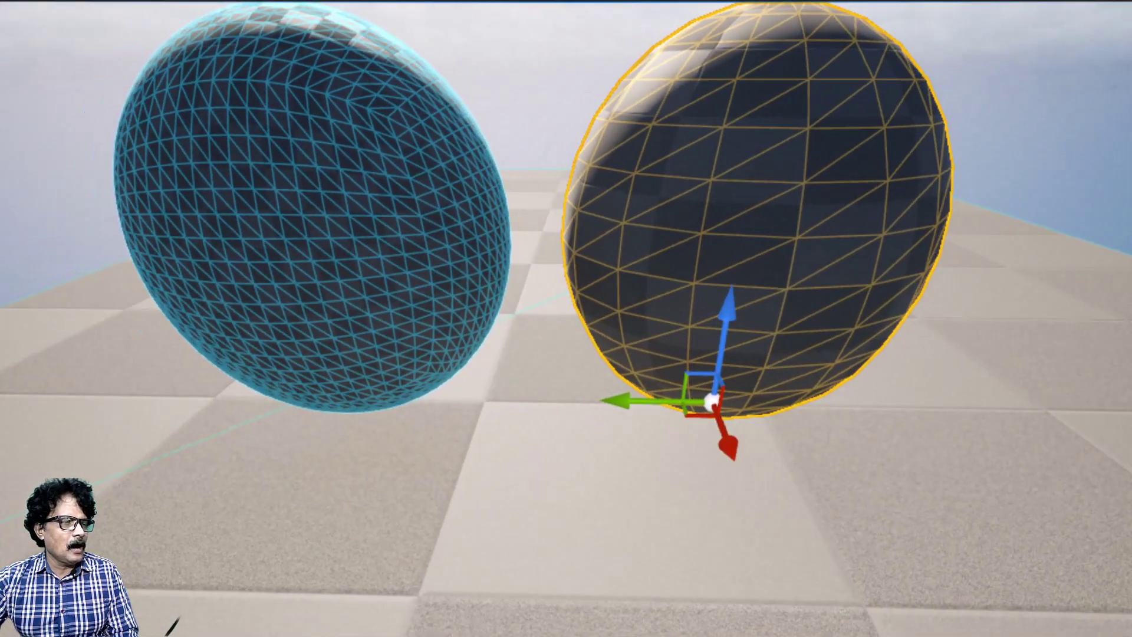
middle_click_drag(537, 206, 538, 147)
left_click_drag(515, 299, 514, 355, "alt")
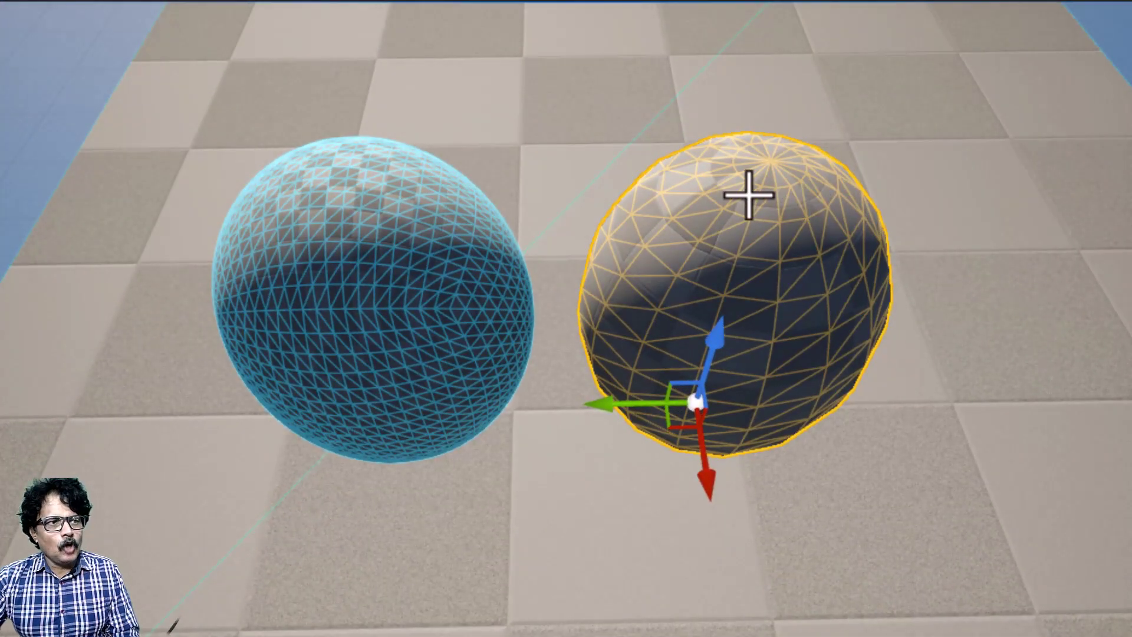
scroll(747, 194, "up", 5)
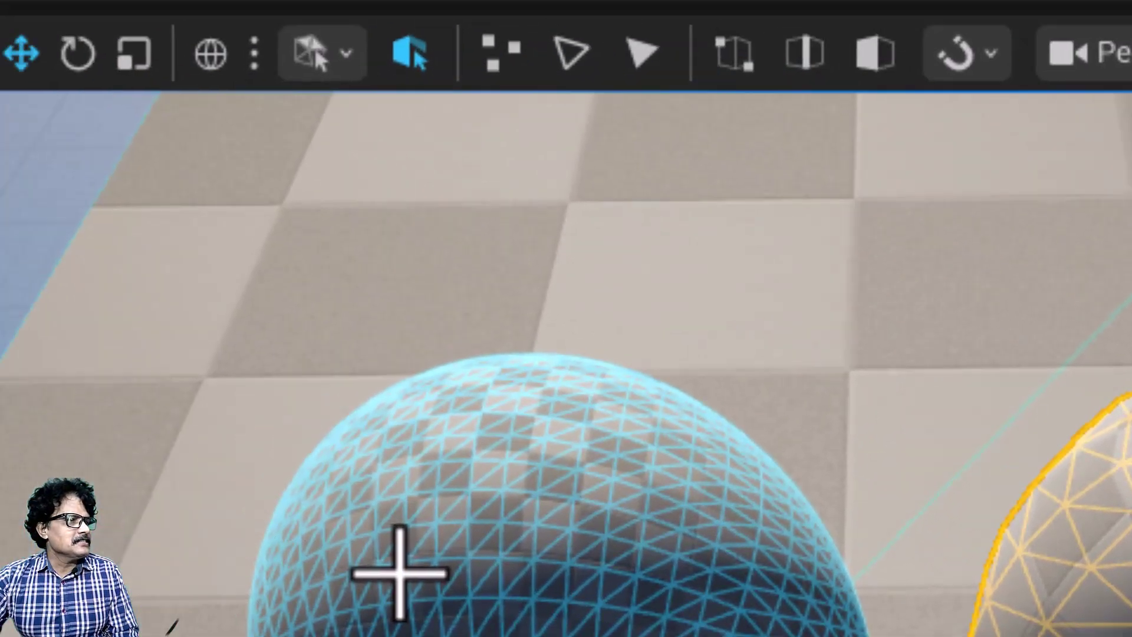
scroll(400, 571, "up", 5)
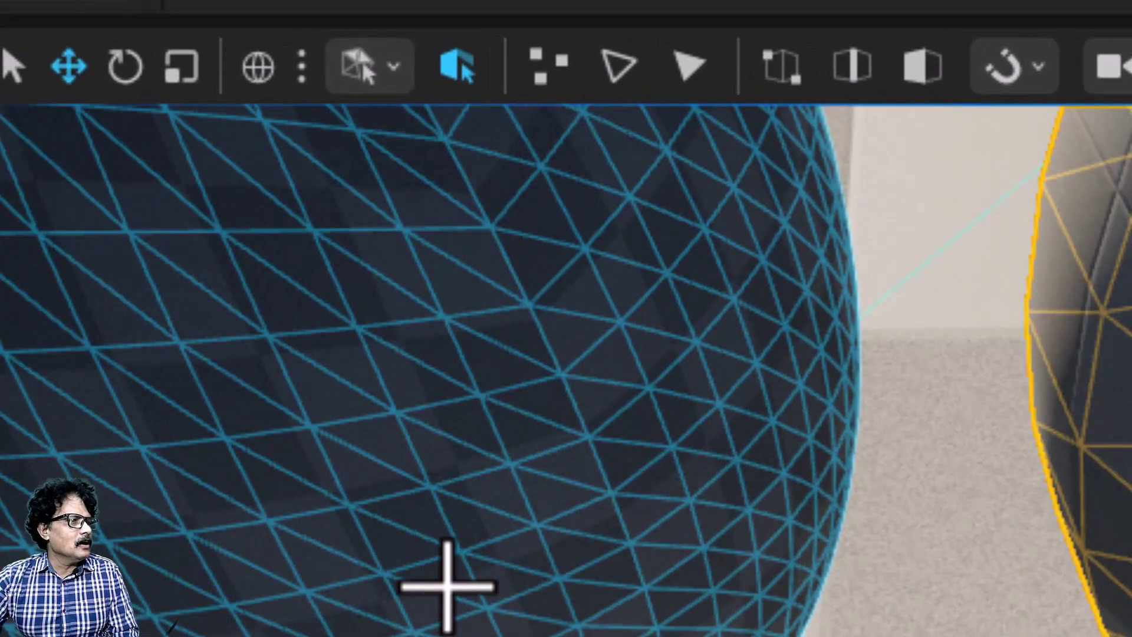
scroll(447, 585, "down", 5)
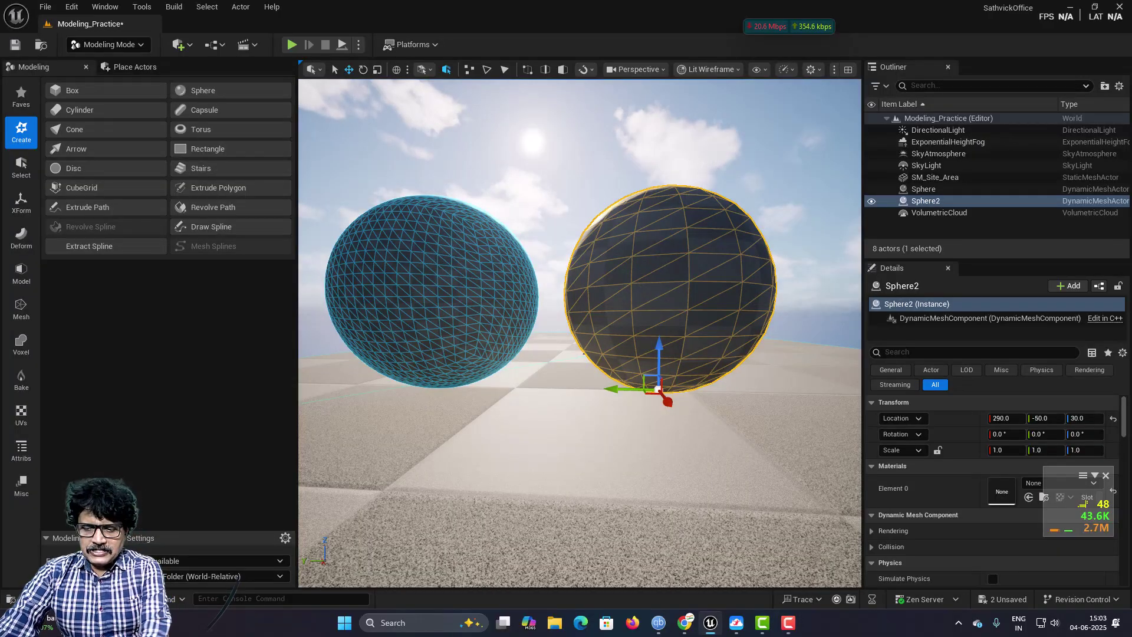
Step: Delete both spheres from the site floor
key("Delete")
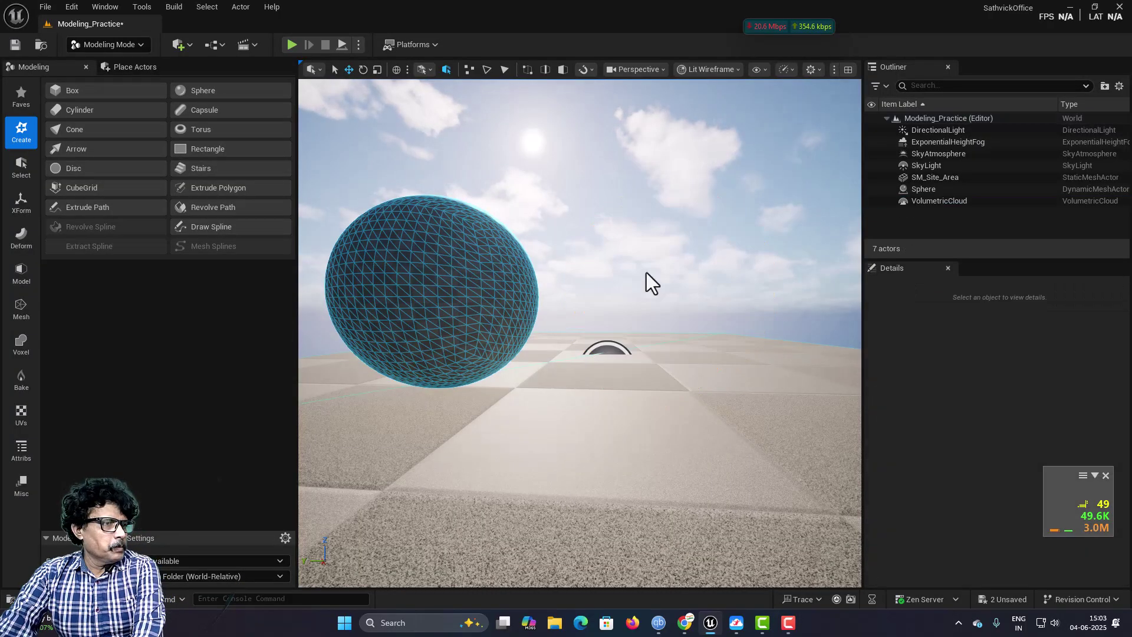
left_click(450, 291)
key("Delete")
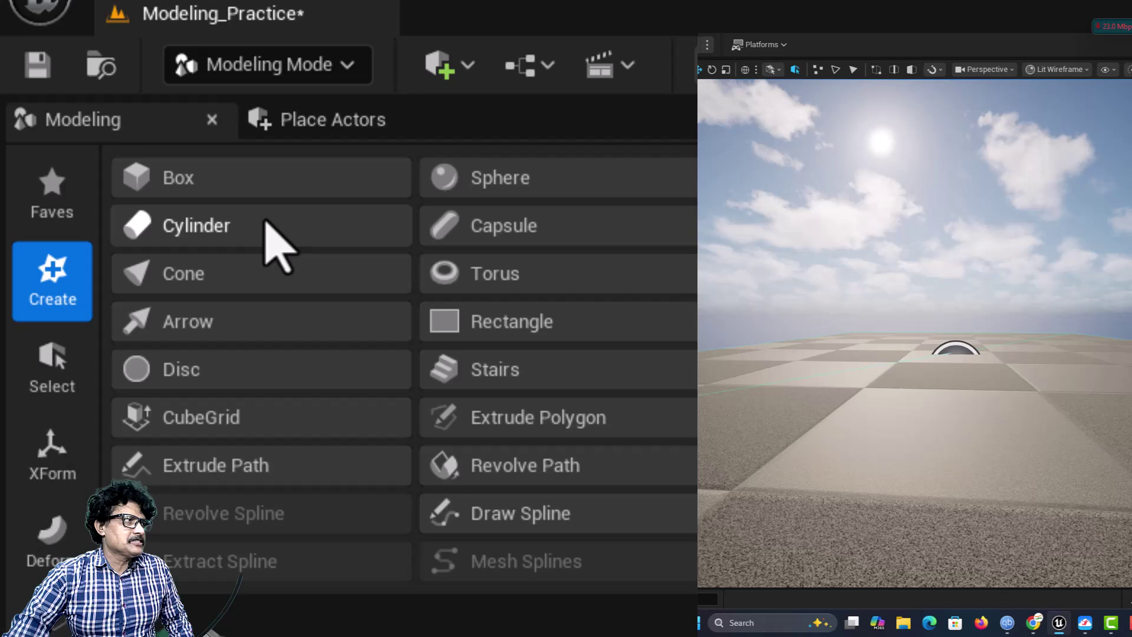
Step: Create a cylinder with 3 radial slices on the site floor and accept it
left_click(271, 236)
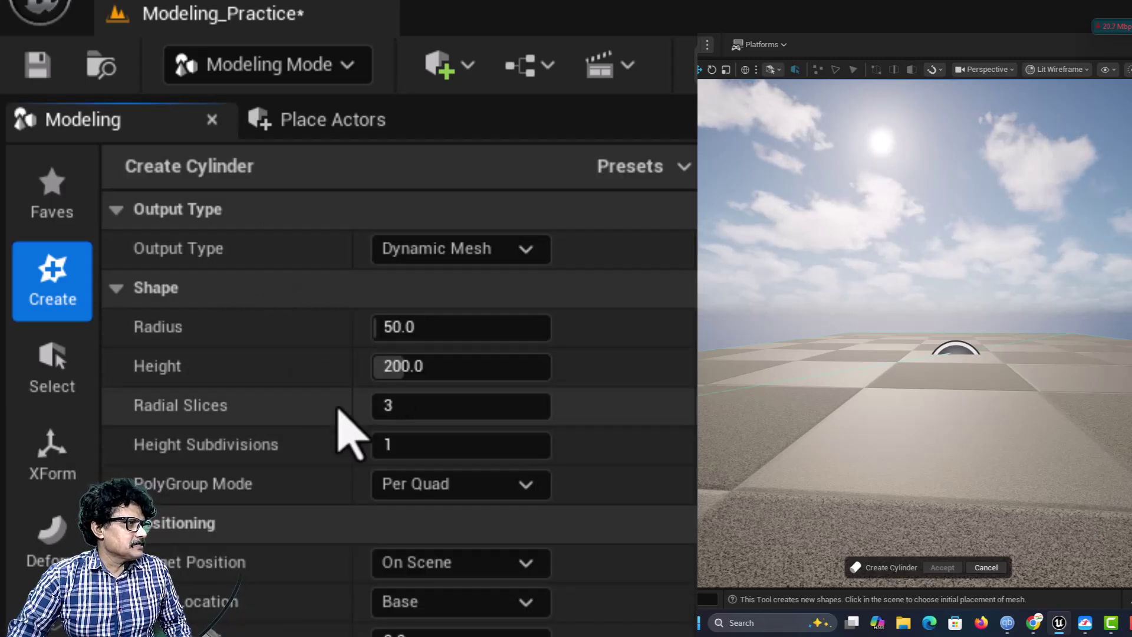
left_click(709, 406)
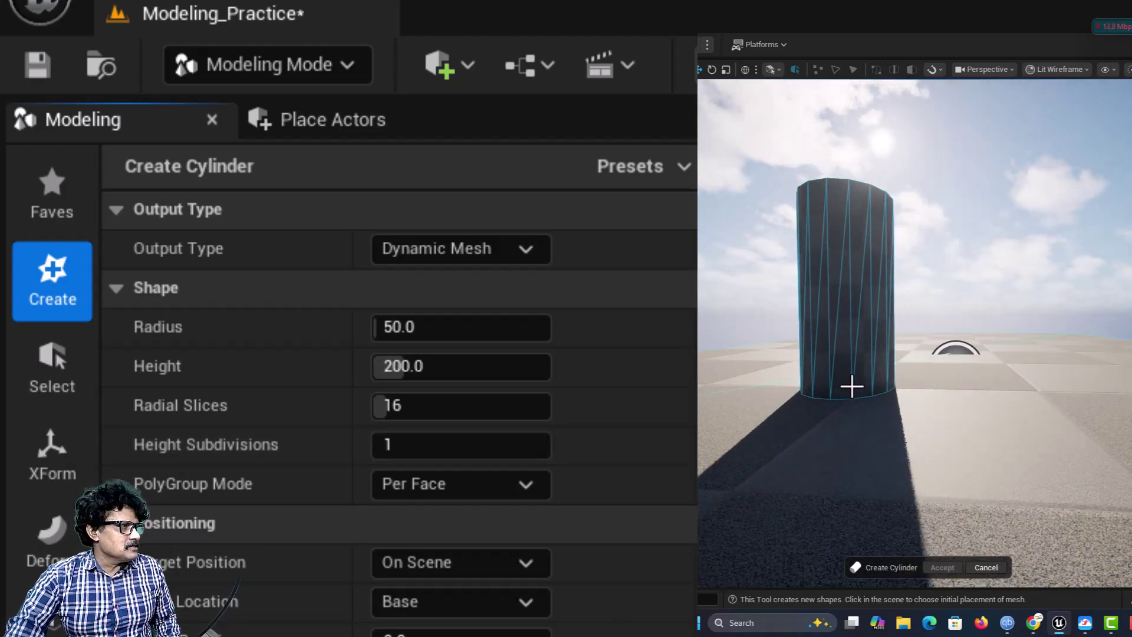
left_click(404, 407)
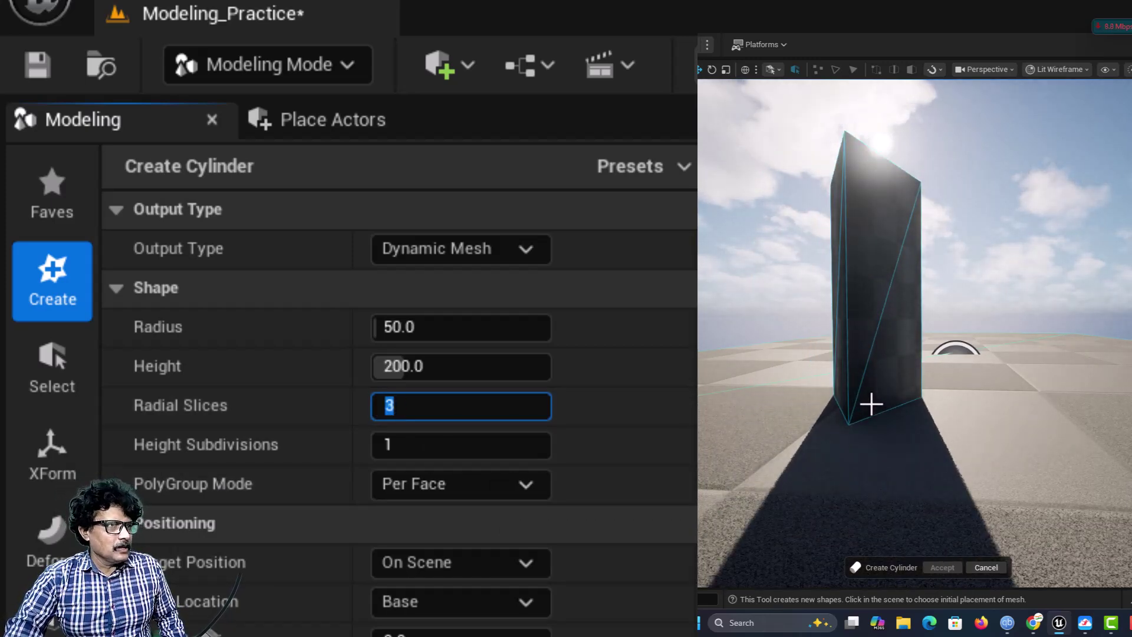
left_click(871, 405)
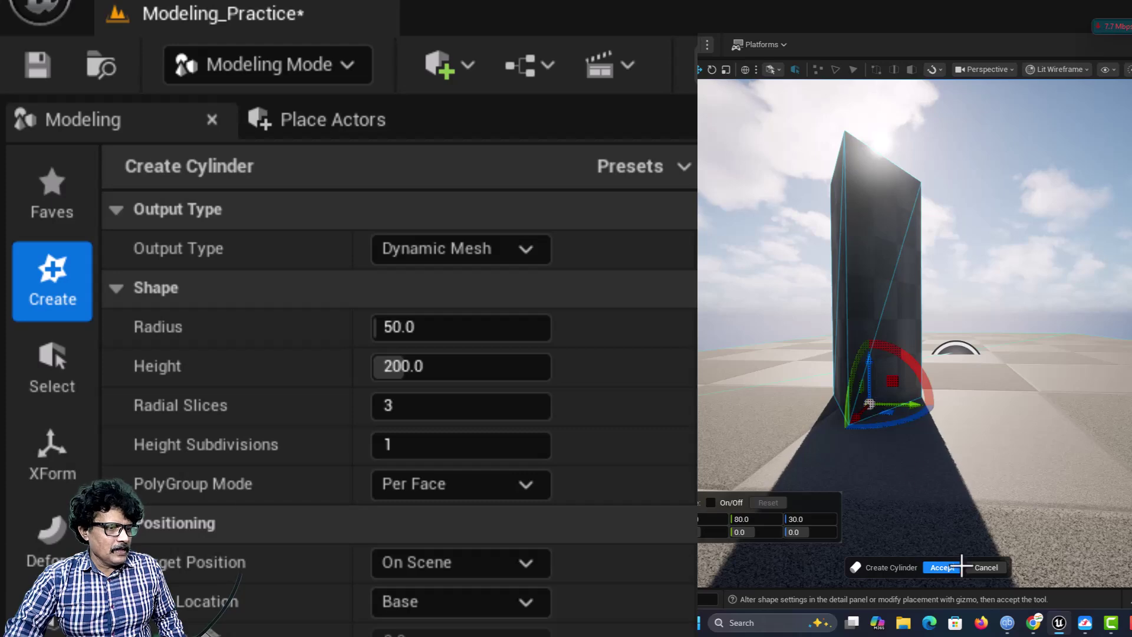
left_click(942, 567)
Step: Create a second cylinder beside the three-sided one with 19 radial slices, 21 height subdivisions and Per Face PolyGroup mode, and accept it
scroll(937, 327, "down", 3)
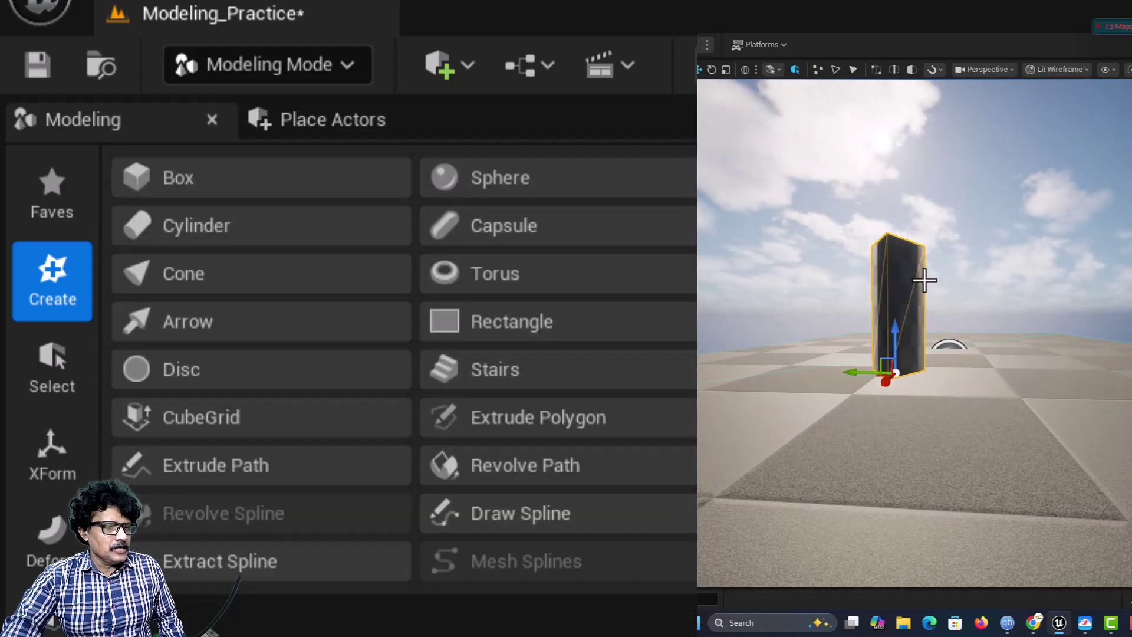
left_click_drag(910, 240, 923, 340, "alt")
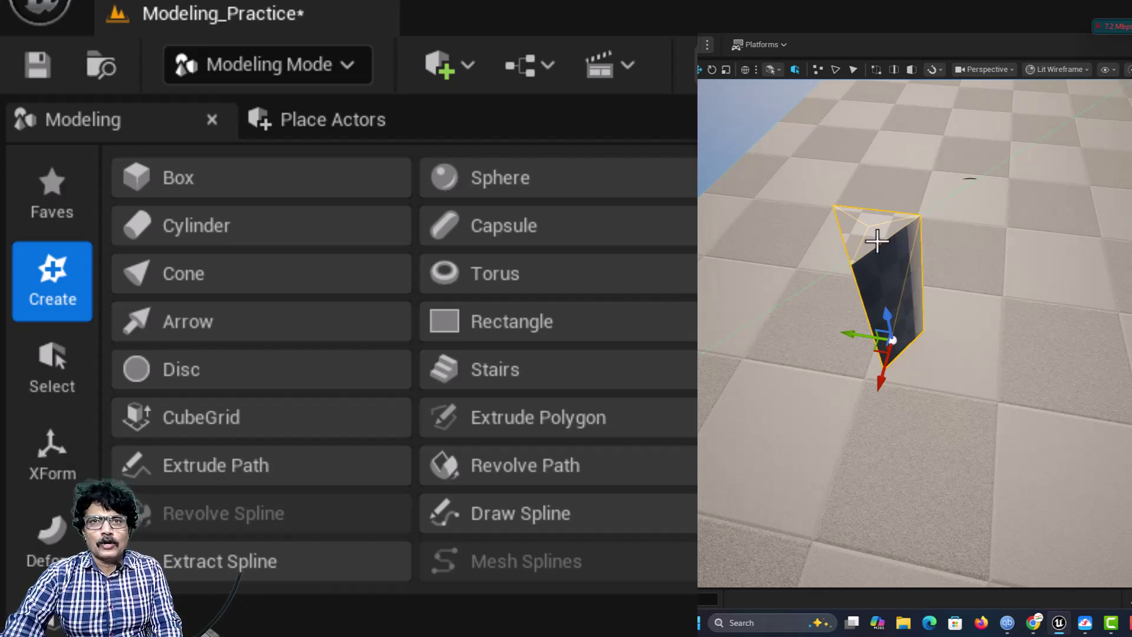
left_click(209, 231)
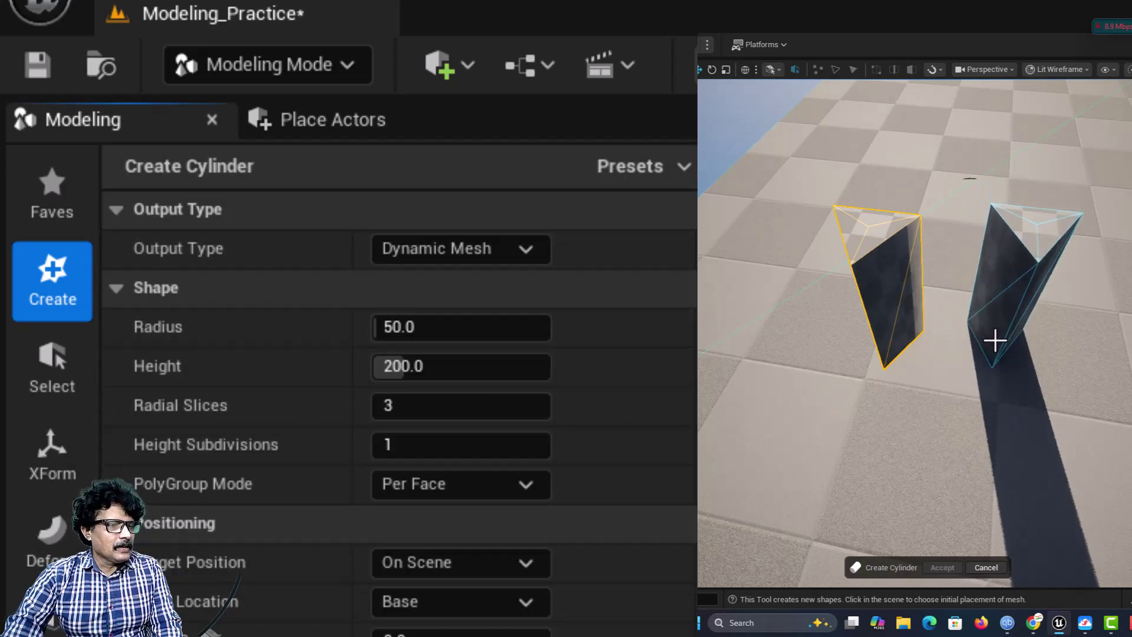
left_click(995, 341)
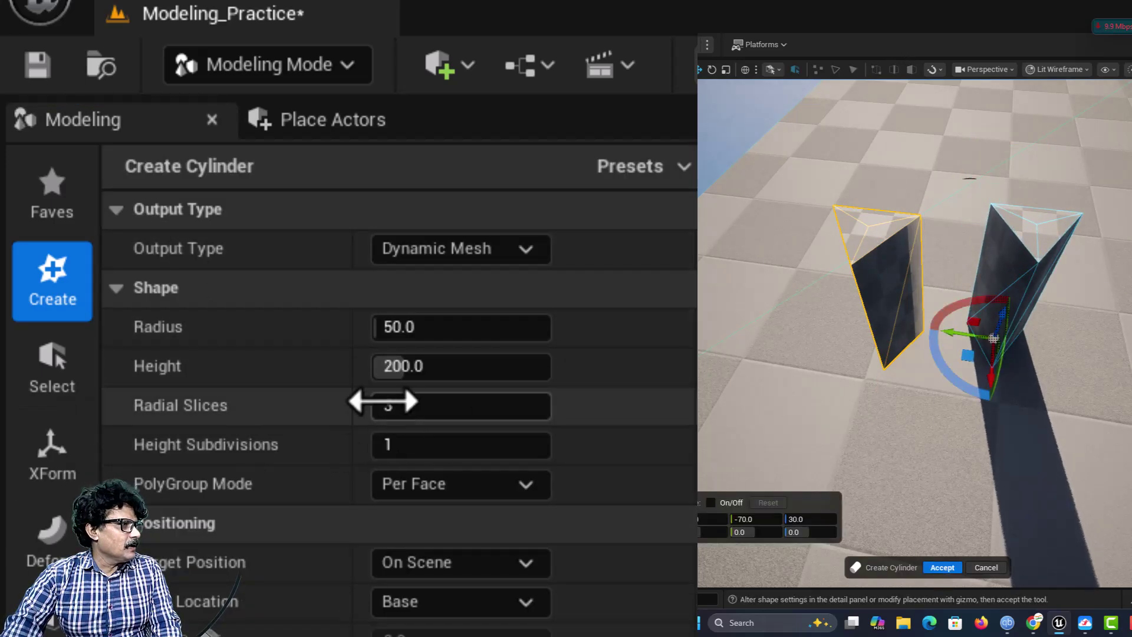
left_click_drag(384, 401, 439, 405)
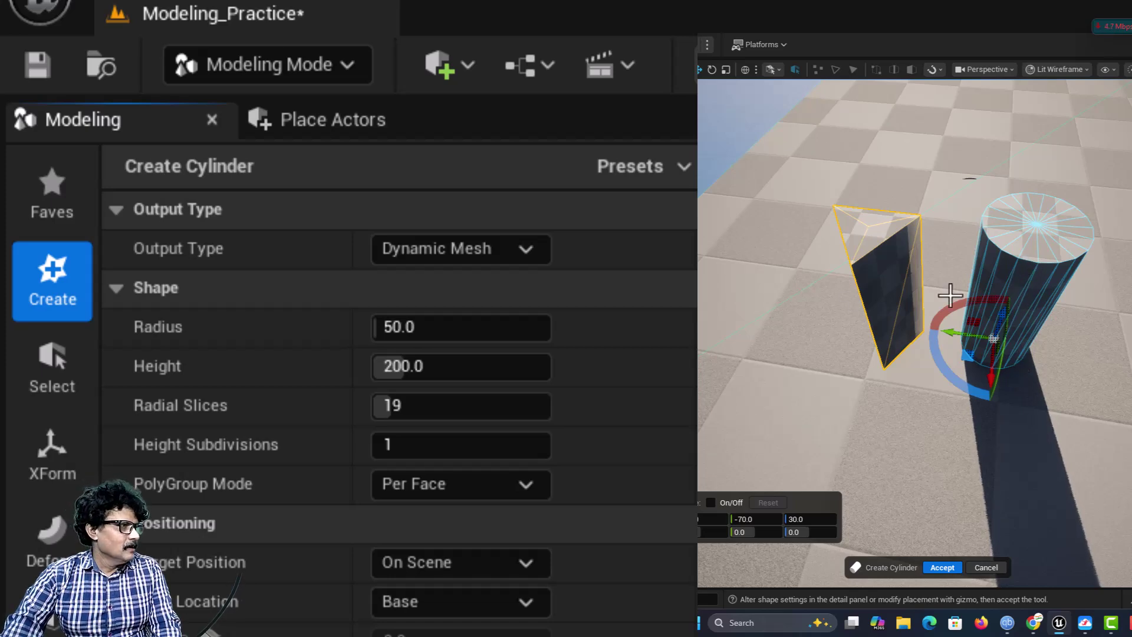
left_click_drag(376, 444, 403, 444)
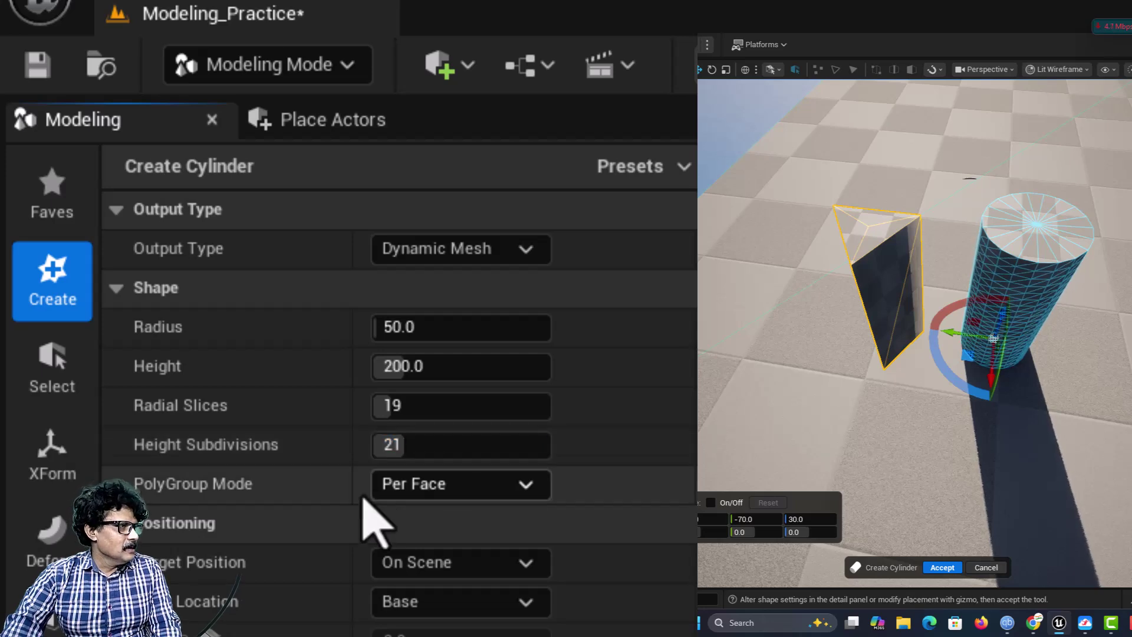
left_click(488, 489)
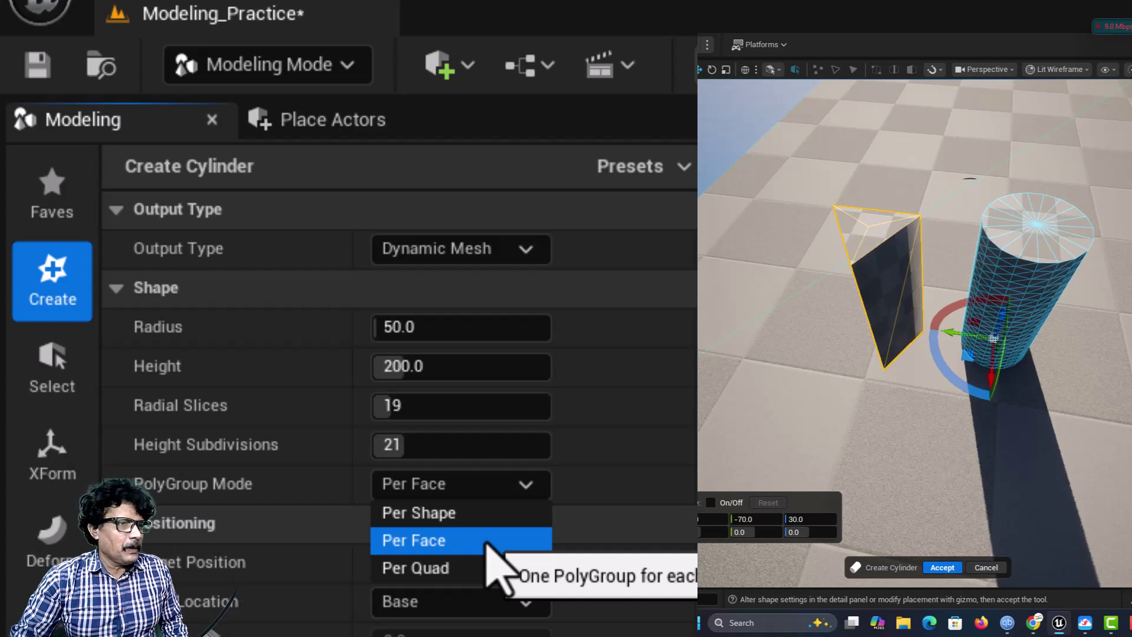
left_click(495, 559)
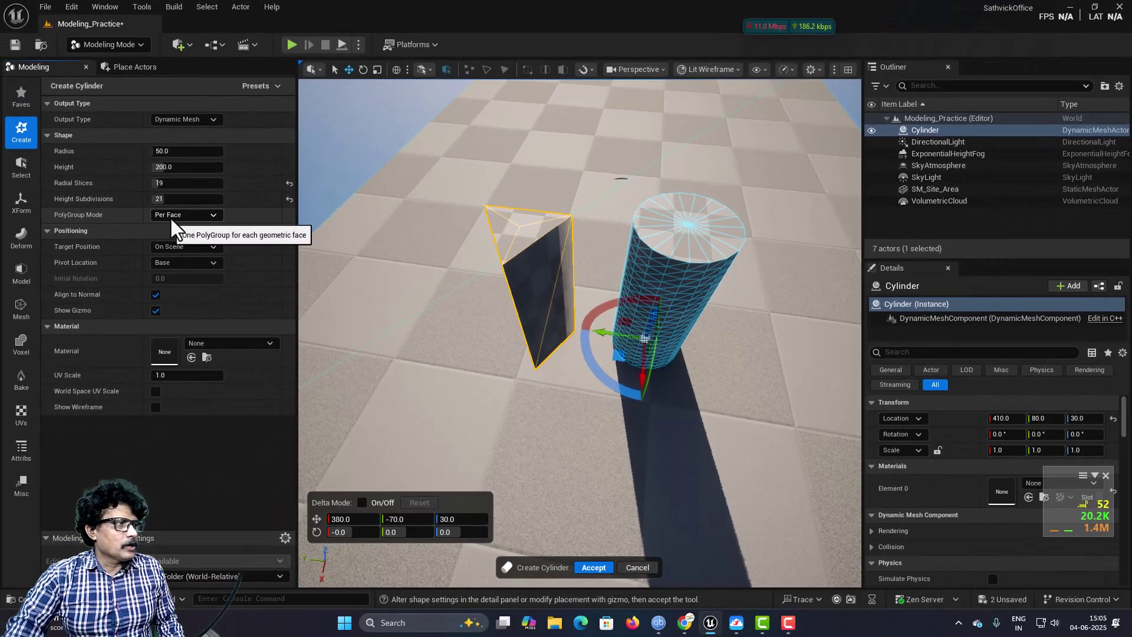
left_click(175, 217)
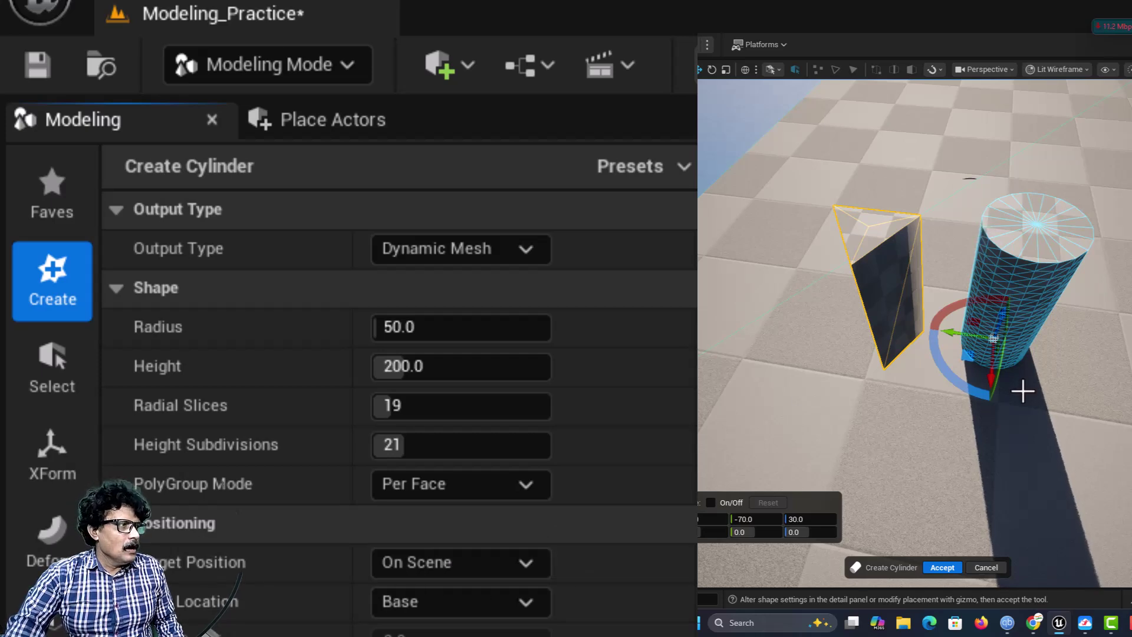
left_click(942, 567)
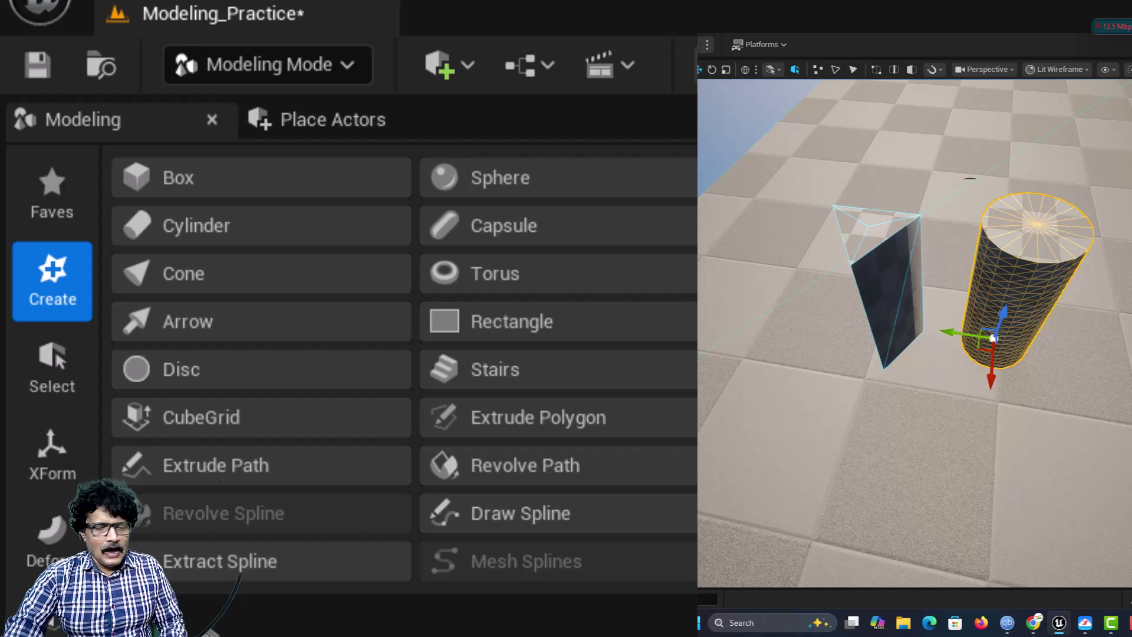
Step: Delete the 19-slice cylinder and create a capsule with radius 25 and cylinder length 50 in its place
key("Delete")
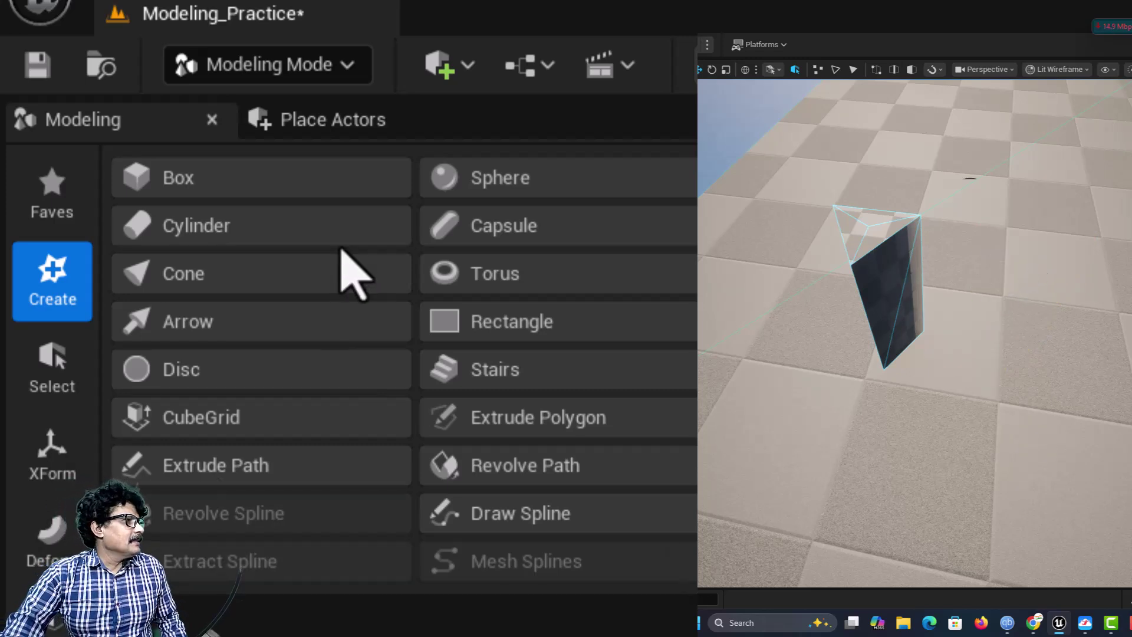
left_click(534, 238)
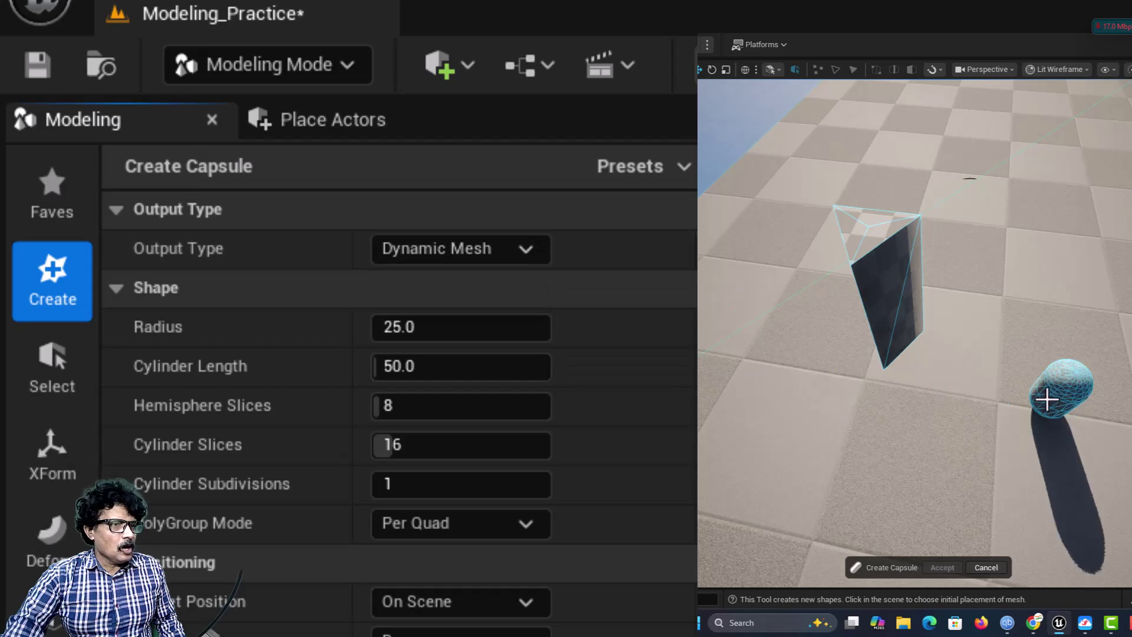
left_click(987, 336)
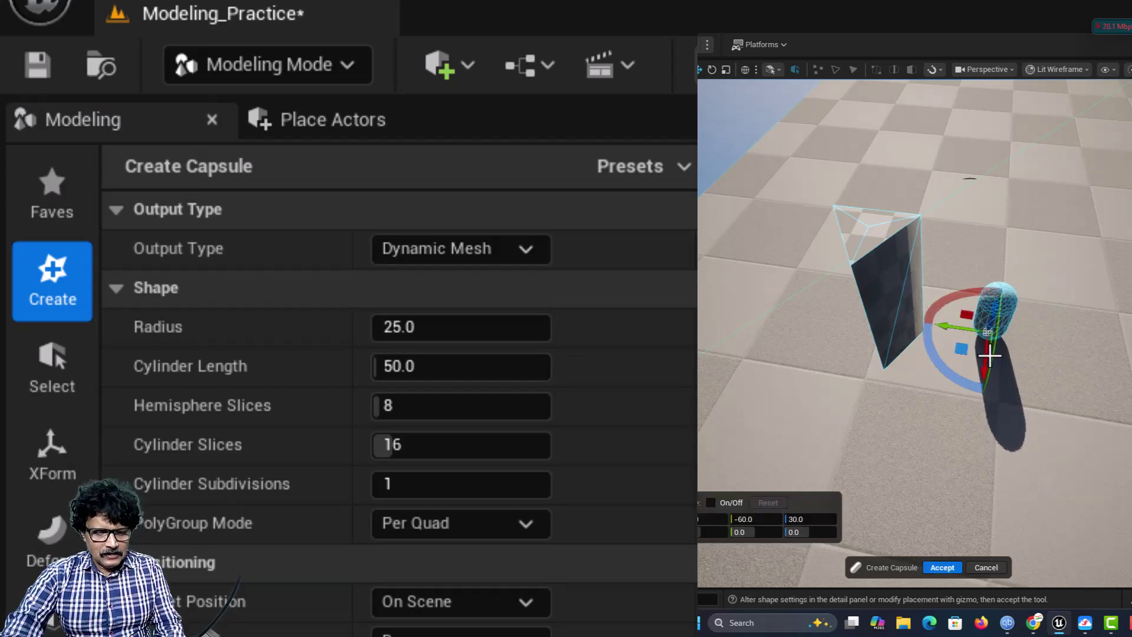
left_click(945, 567)
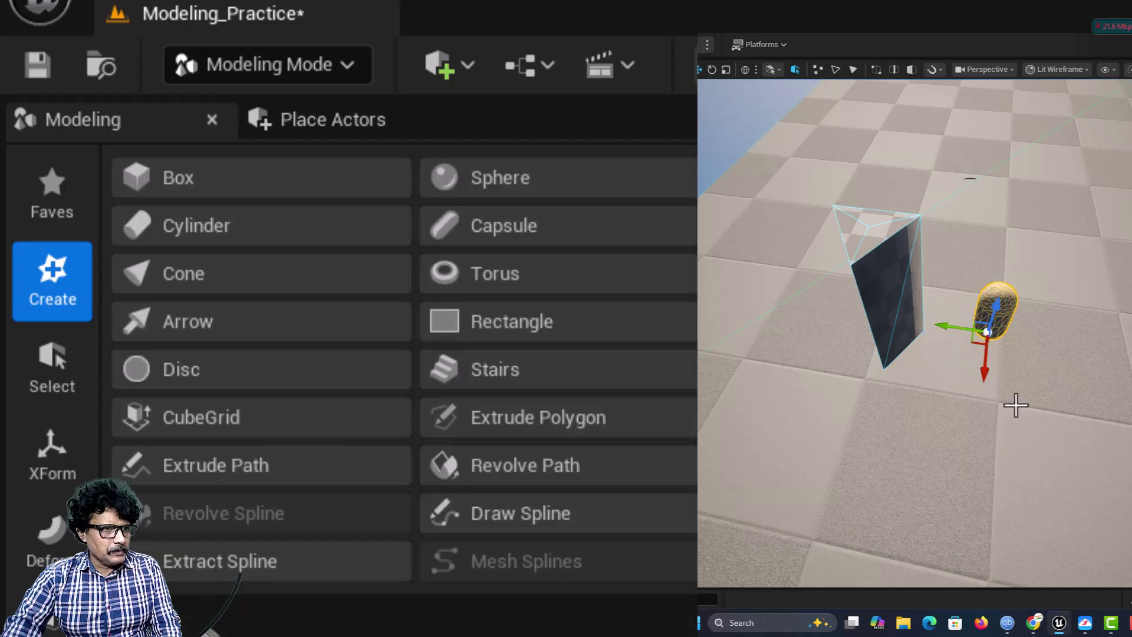
Step: Examine the capsule's wireframe up close and delete the capsule
scroll(1014, 342, "up", 4)
left_click_drag(1036, 362, 1010, 359)
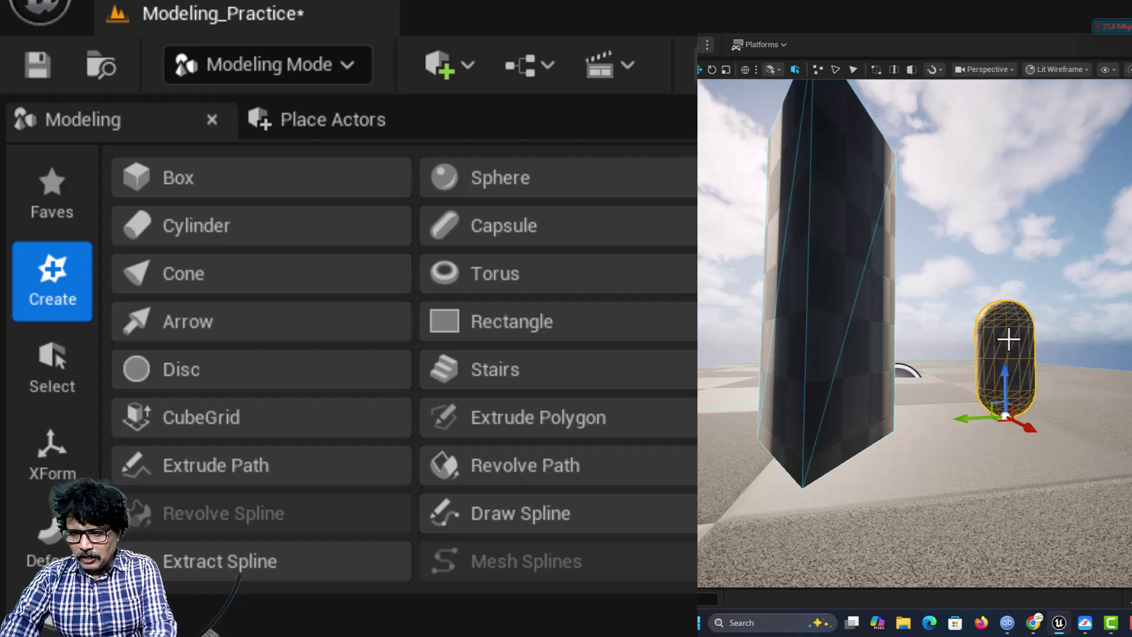
key("Delete")
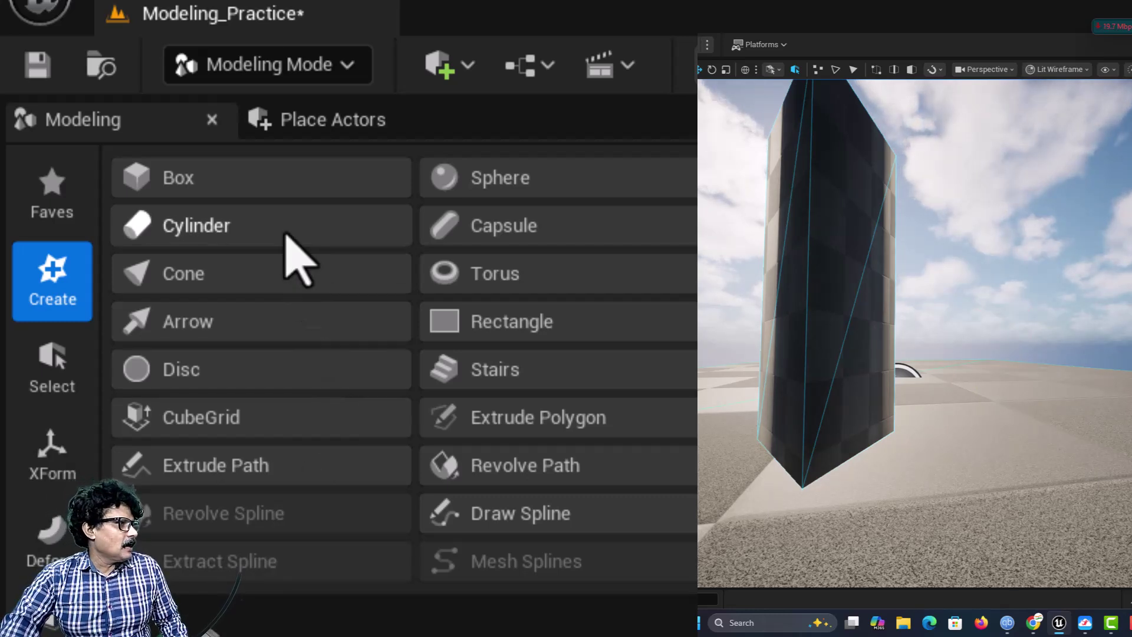
Step: Place another capsule beside the three-sided cylinder and set its radius to 48.952 and cylinder length to 24.976
left_click(515, 230)
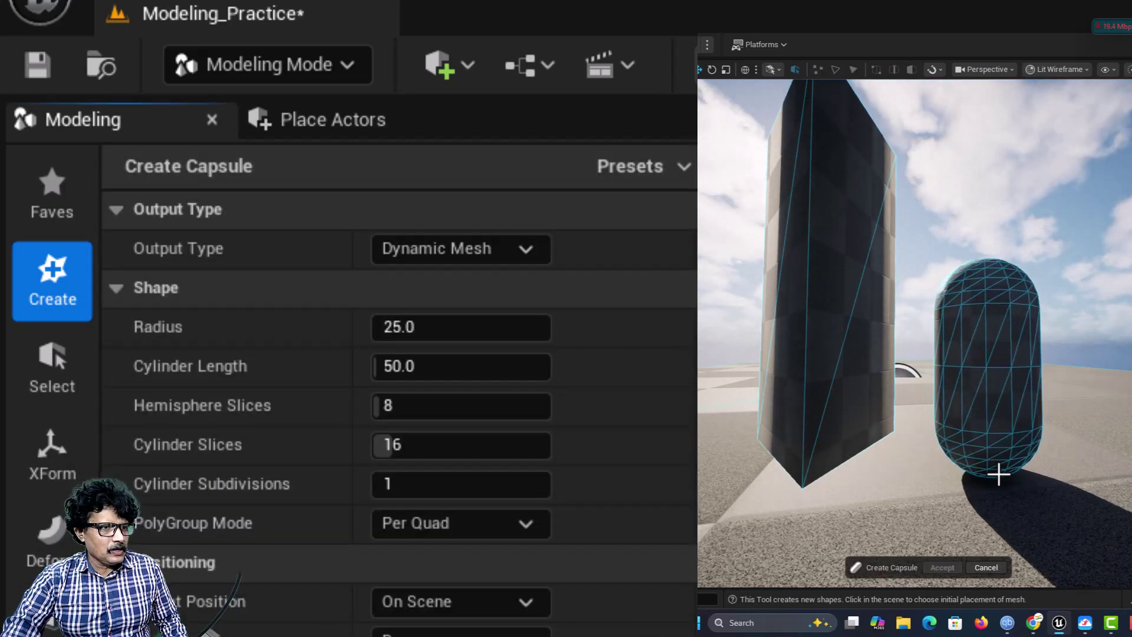
left_click(1004, 473)
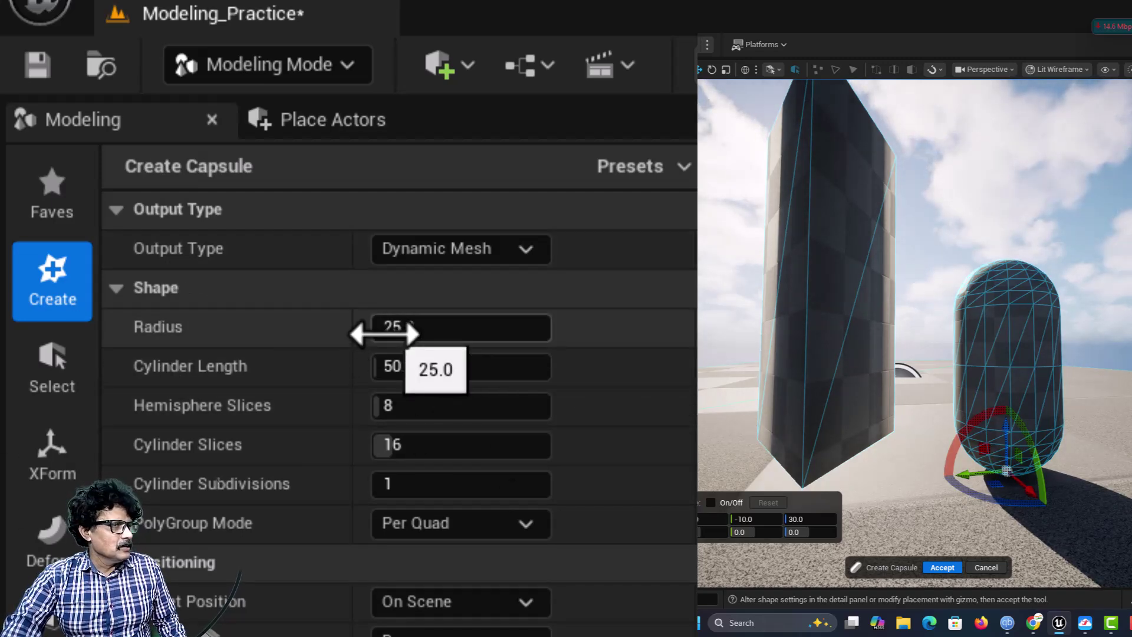
mouse_move(366, 331)
left_mouse_down()
mouse_move(425, 331)
mouse_move(362, 330)
mouse_move(377, 330)
left_mouse_up()
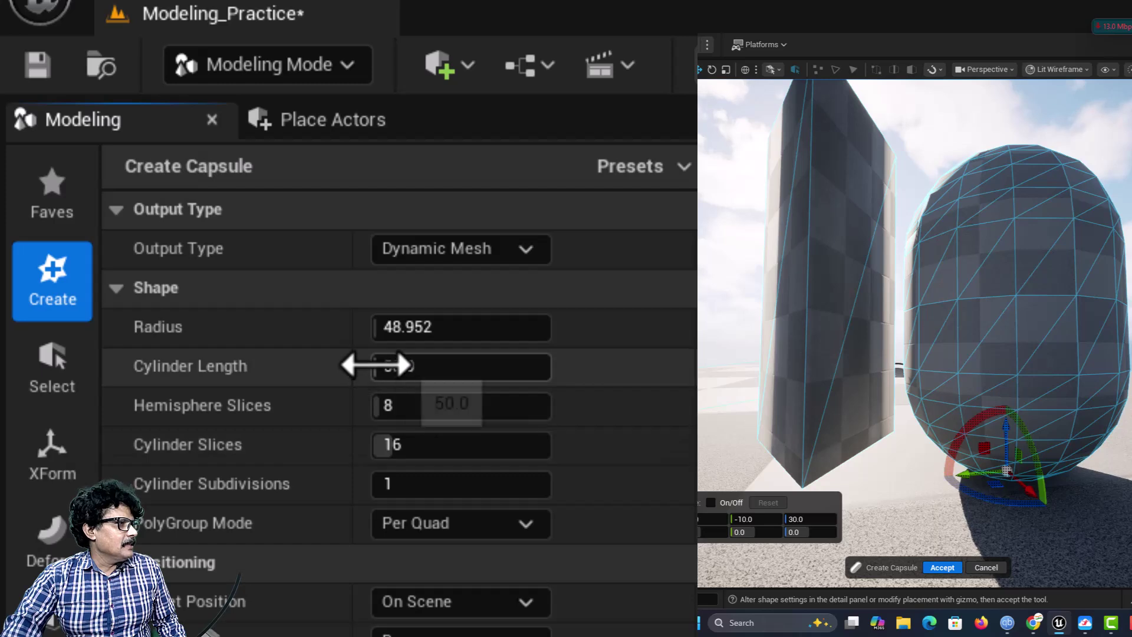
mouse_move(380, 365)
left_mouse_down()
mouse_move(413, 364)
mouse_move(351, 366)
mouse_move(363, 372)
left_mouse_up()
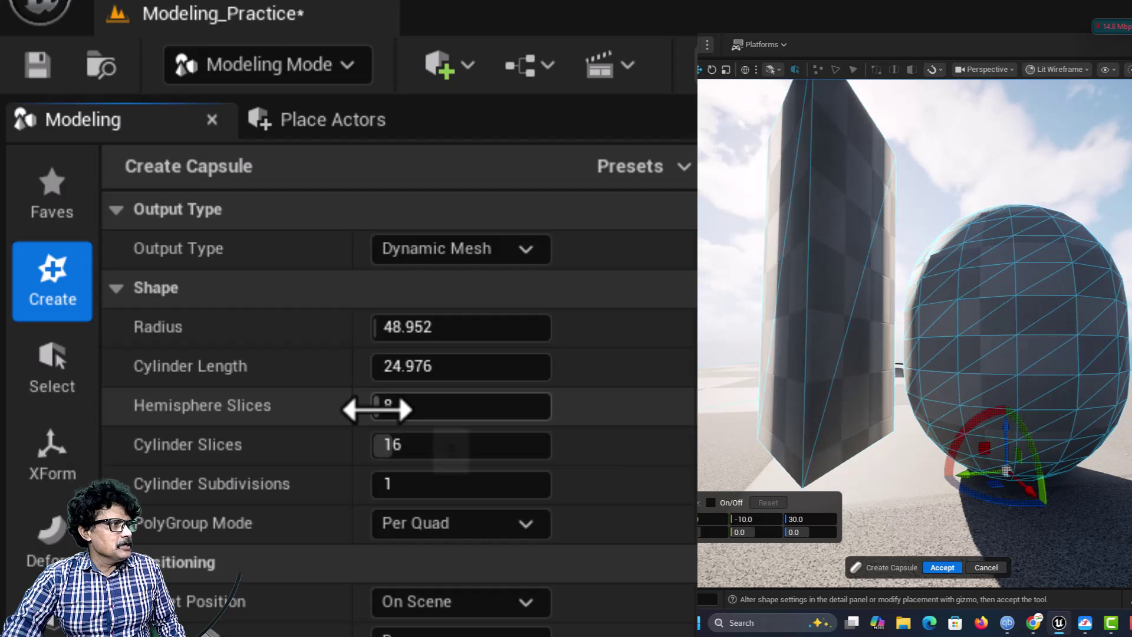
Step: Try the capsule with 7 hemisphere slices, 31 cylinder slices and 9 cylinder subdivisions, and discard it
left_click_drag(377, 405, 392, 405)
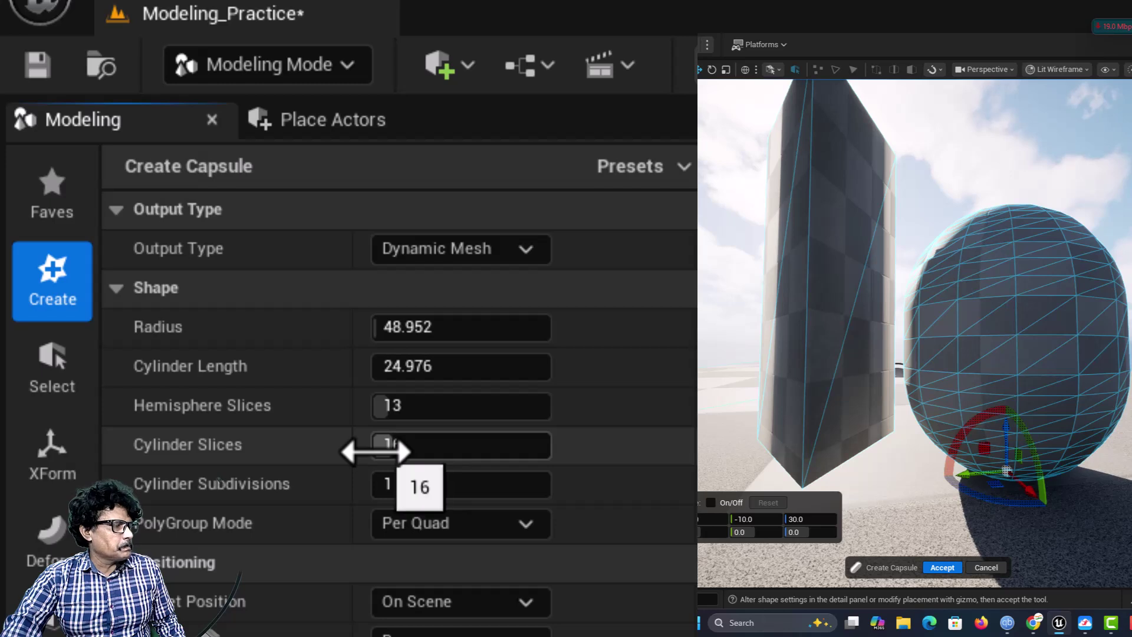
mouse_move(374, 446)
left_mouse_down()
mouse_move(390, 446)
mouse_move(373, 446)
left_mouse_up()
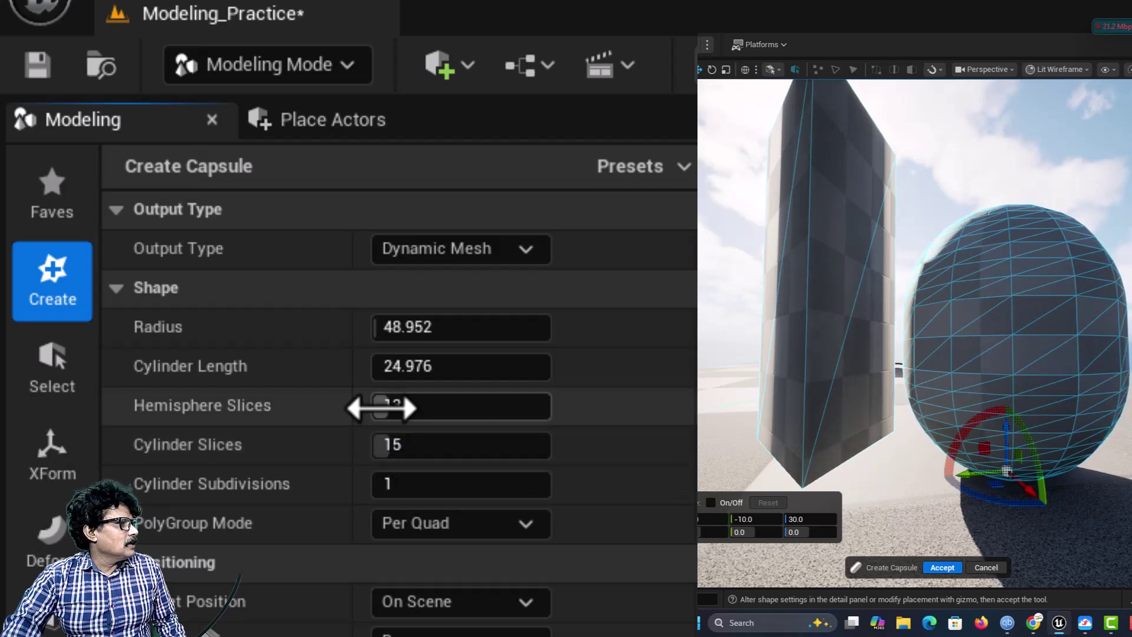
left_click_drag(380, 408, 369, 408)
left_click_drag(392, 446, 429, 446)
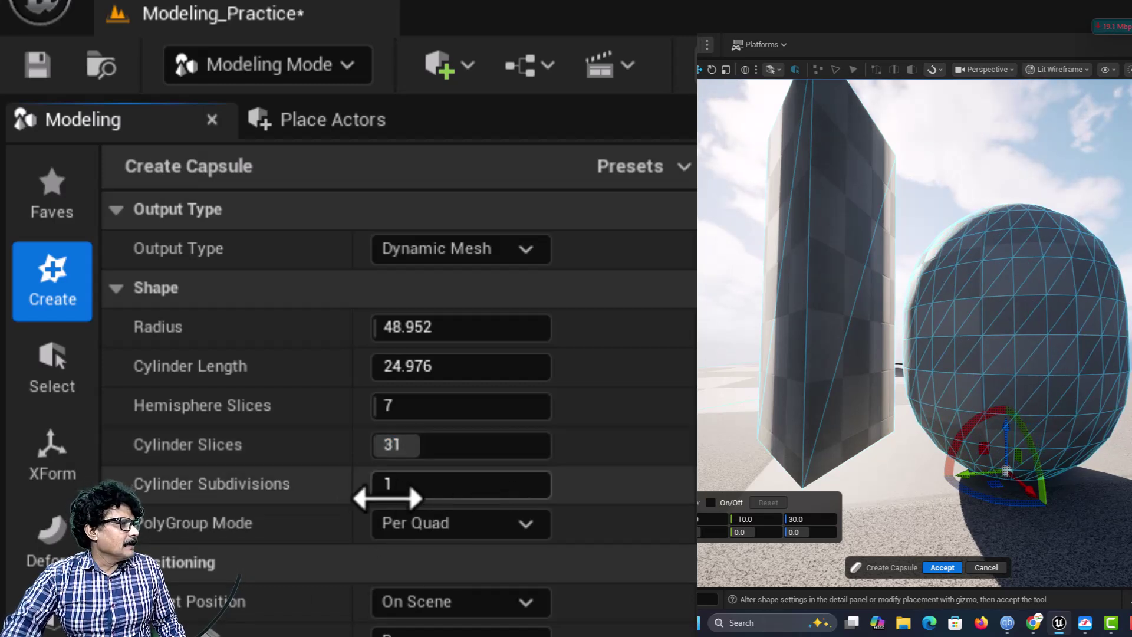
left_click_drag(381, 491, 413, 490)
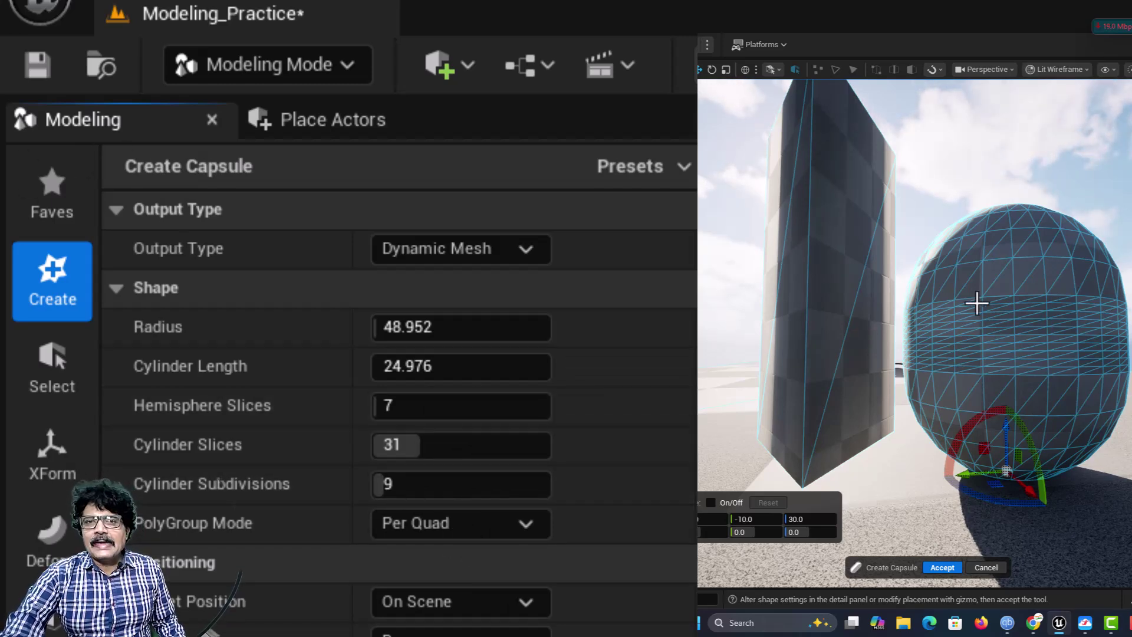
left_click(988, 567)
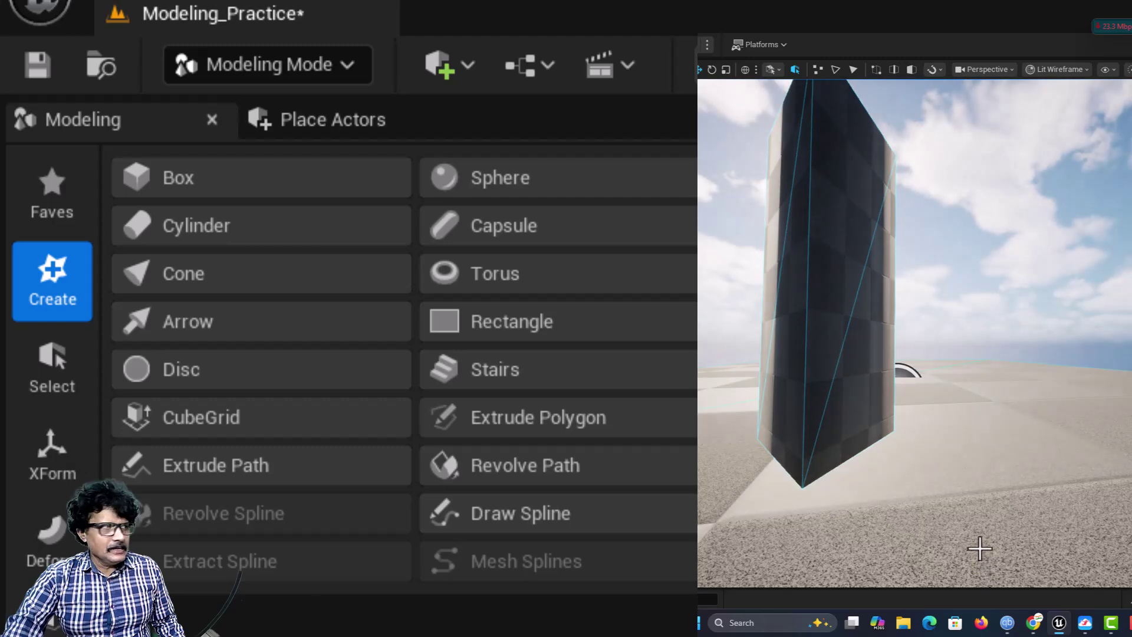
Step: Try a cone about 80 high with radius 50, 46 radial slices and 16 height subdivisions, and discard it
left_click(268, 286)
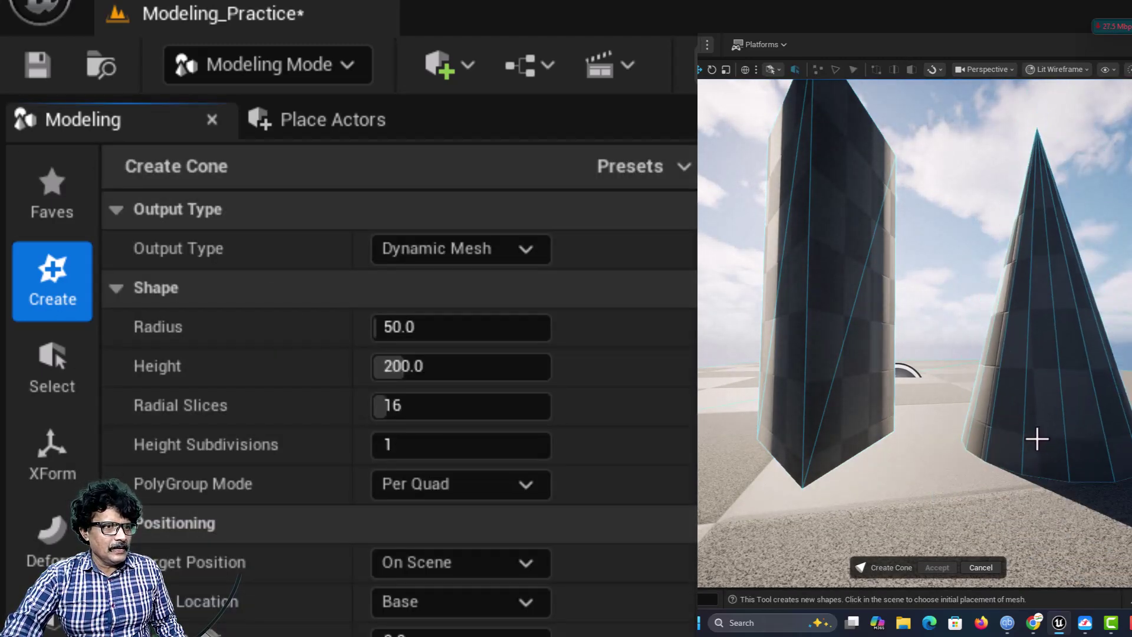
left_click(1035, 437)
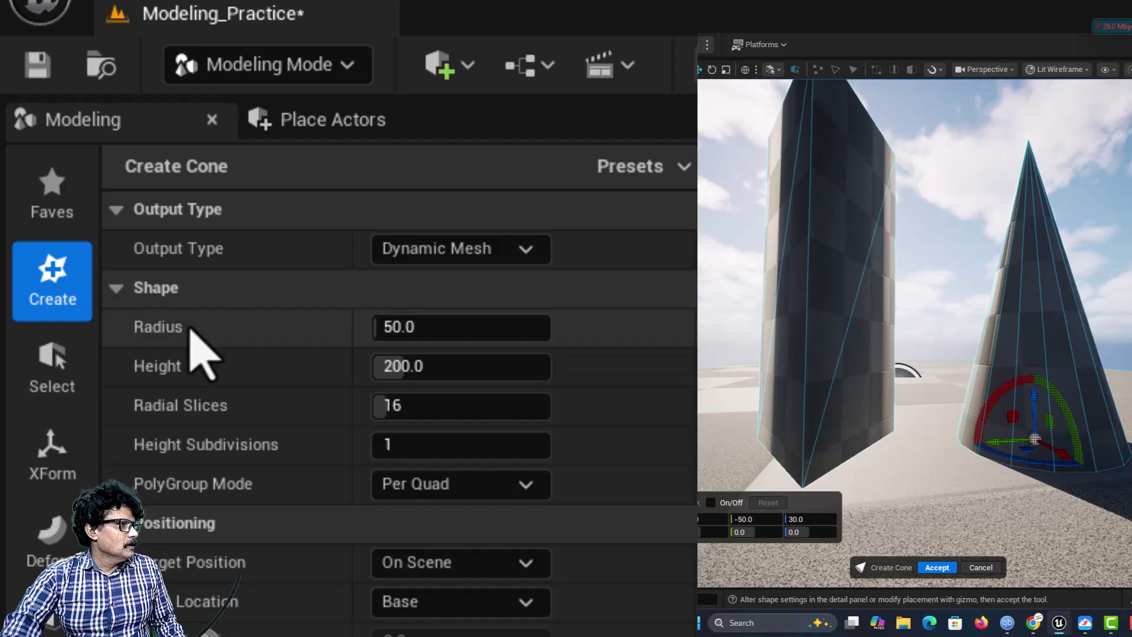
left_click_drag(379, 329, 375, 366)
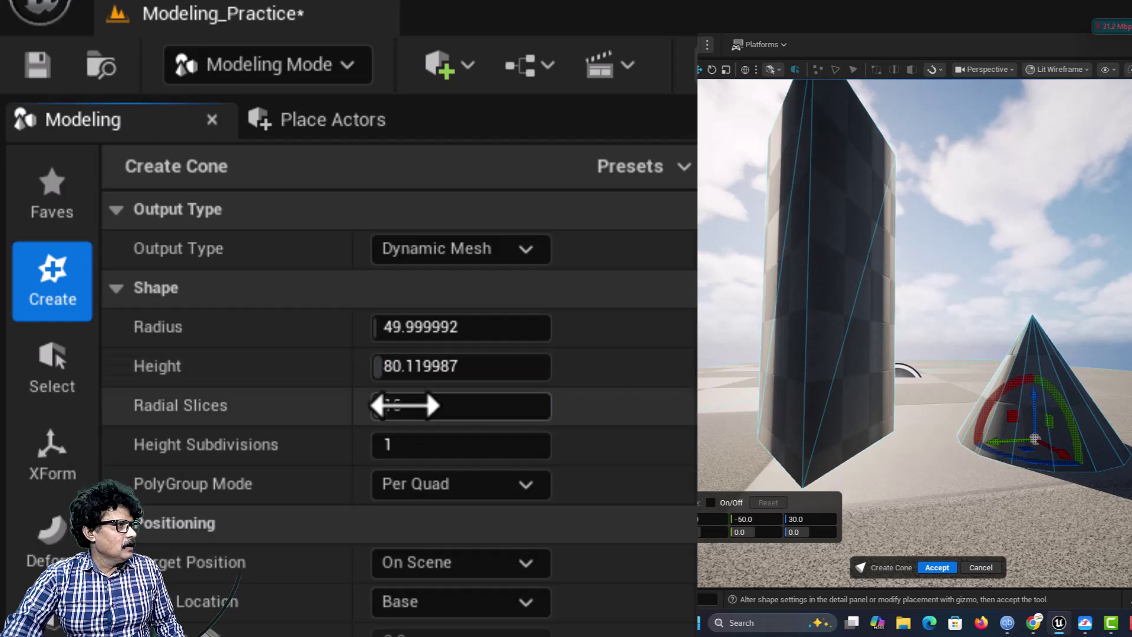
left_click_drag(379, 404, 413, 404)
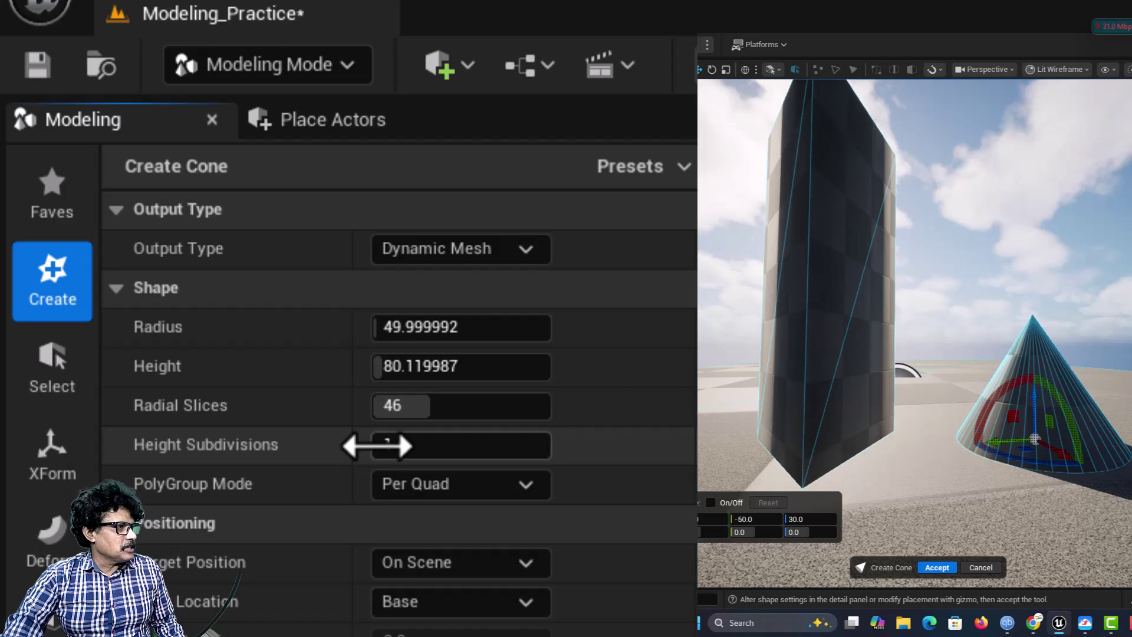
left_click_drag(378, 446, 402, 446)
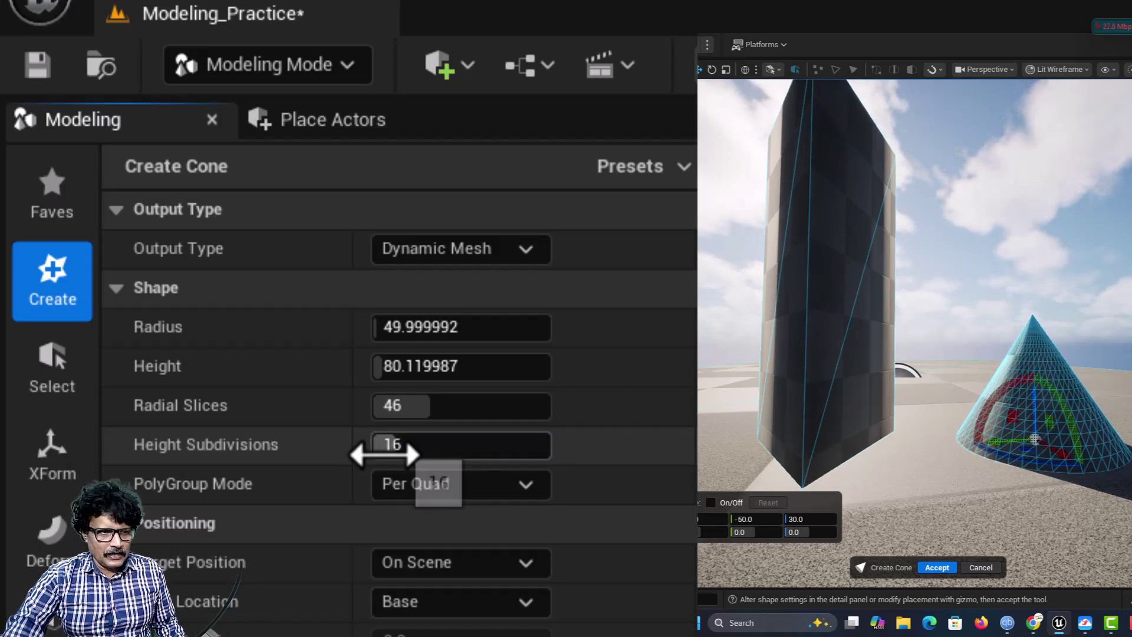
left_click(980, 568)
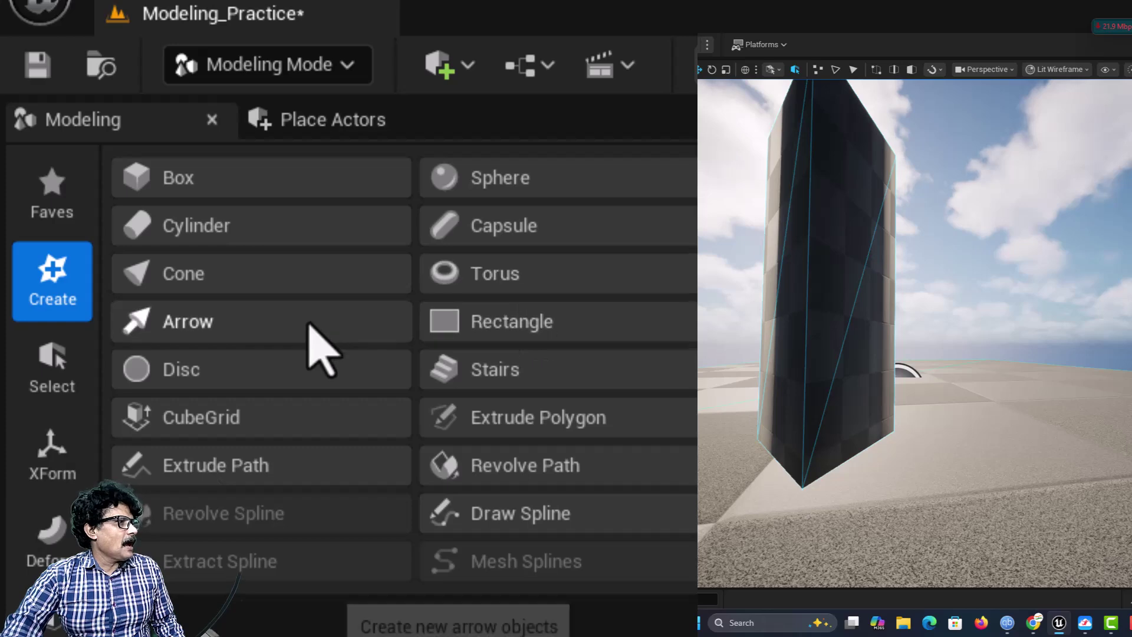
Step: Place a torus beside the three-sided cylinder and set its major radius to 73.976 and minor radius to 16.984
left_click(498, 281)
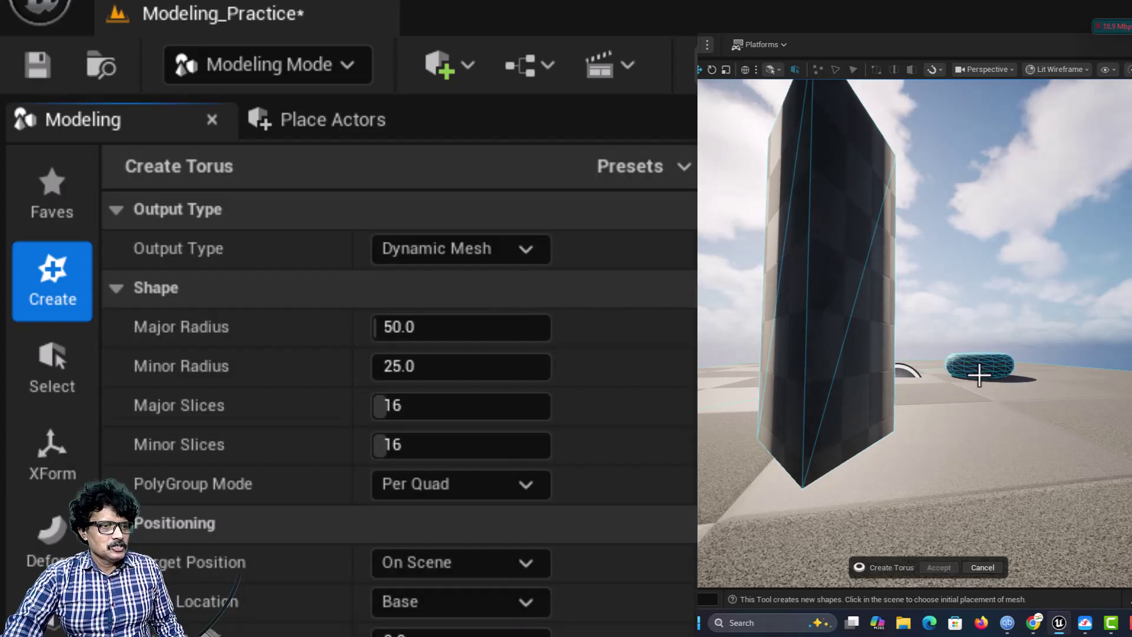
left_click(973, 435)
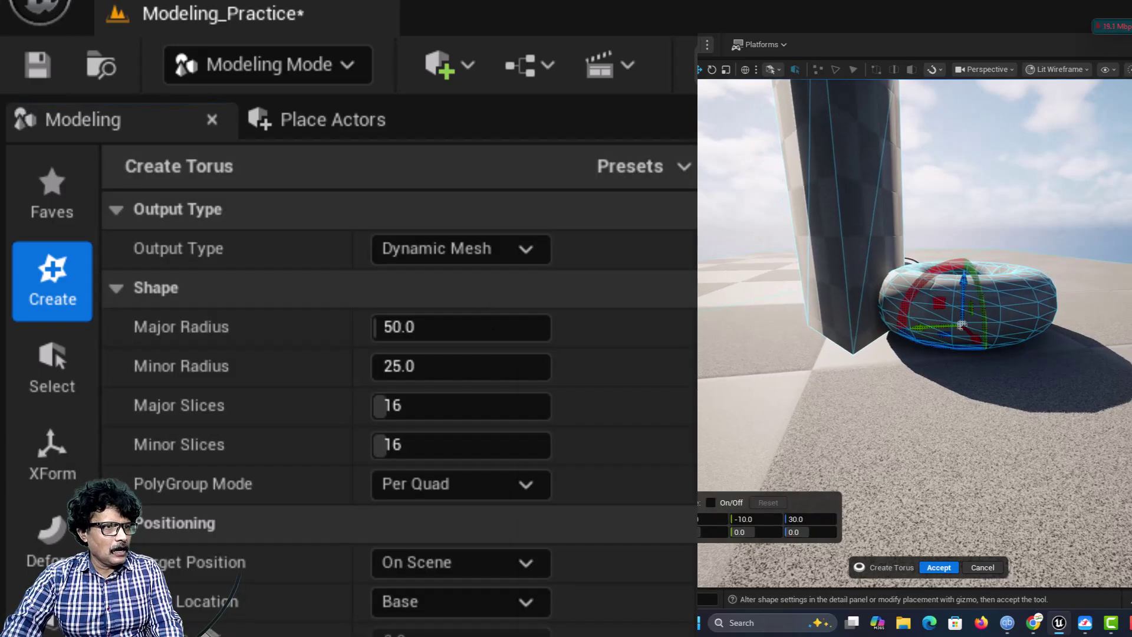
right_click_drag(973, 434, 976, 480)
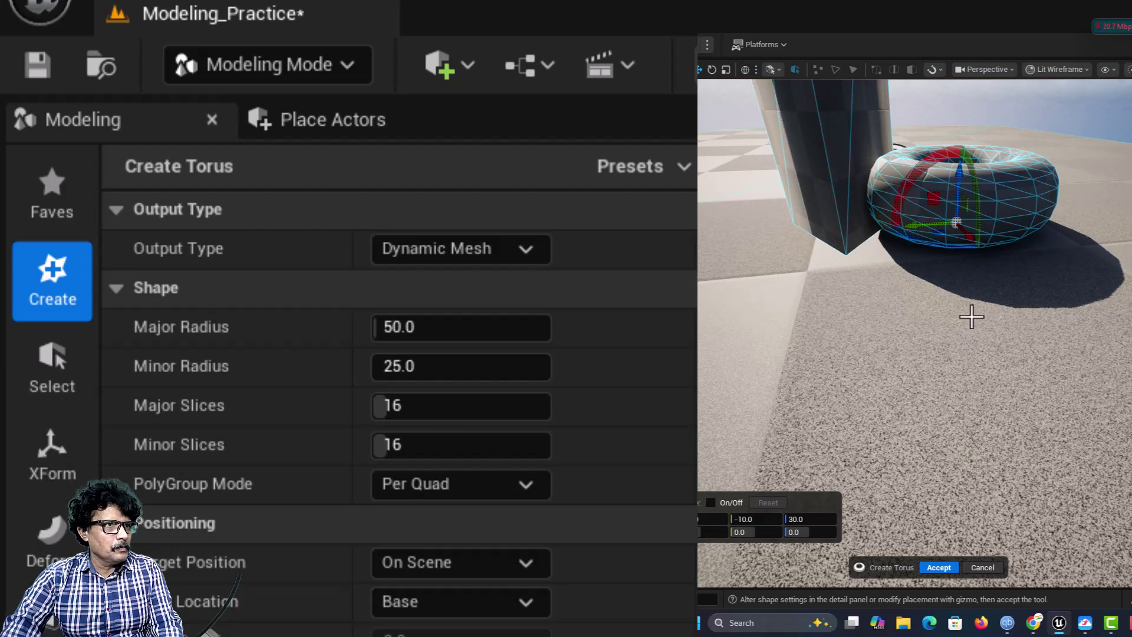
left_click_drag(972, 317, 958, 234, "alt")
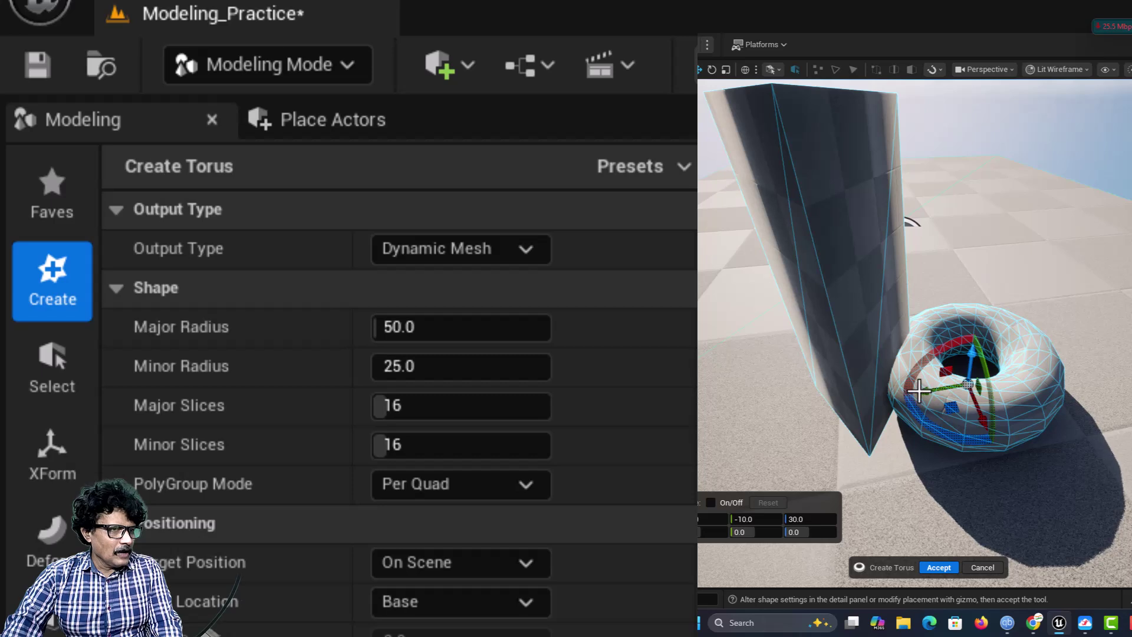
left_click_drag(918, 390, 956, 394, "alt")
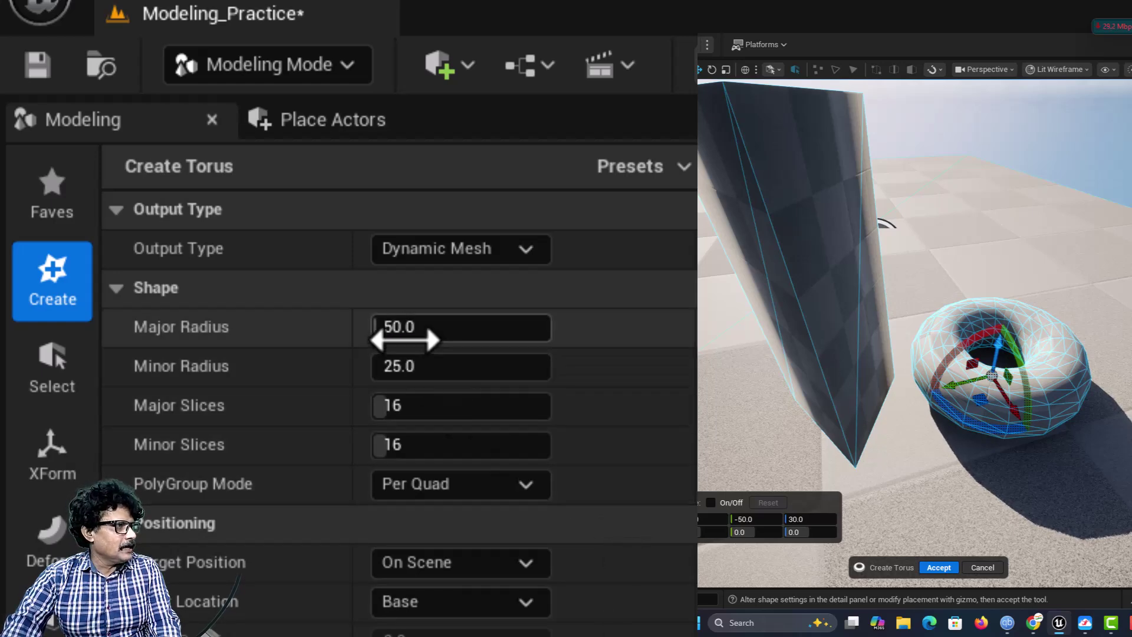
mouse_move(407, 327)
left_mouse_down()
mouse_move(448, 327)
mouse_move(406, 327)
mouse_move(439, 327)
mouse_move(407, 327)
mouse_move(421, 328)
left_mouse_up()
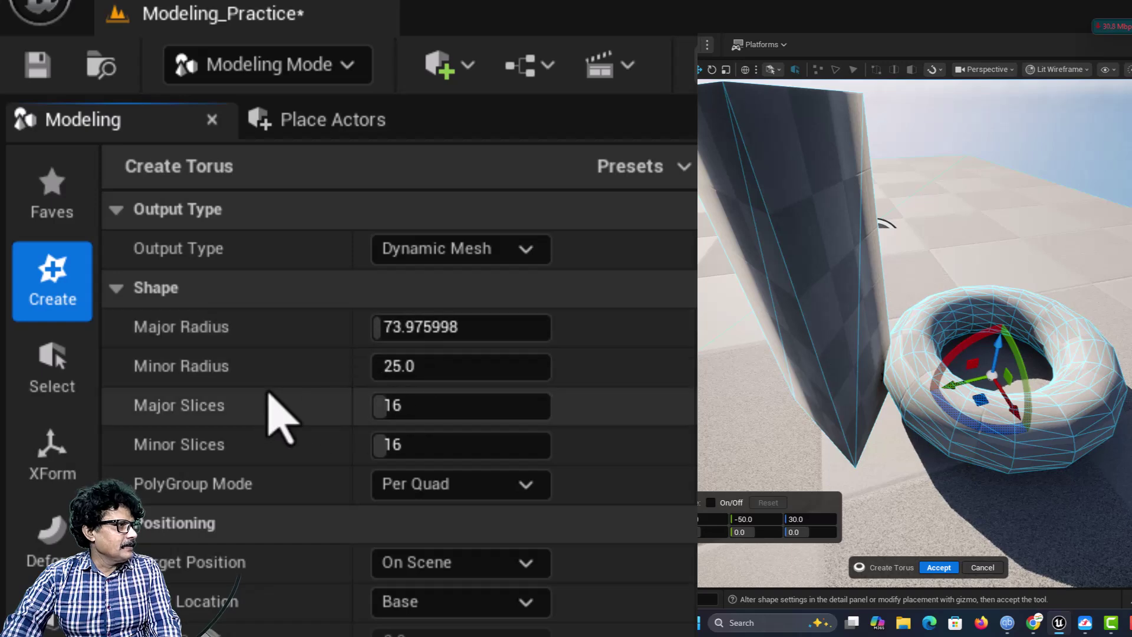
mouse_move(413, 367)
left_mouse_down()
mouse_move(383, 366)
mouse_move(434, 366)
mouse_move(377, 366)
mouse_move(407, 366)
left_mouse_up()
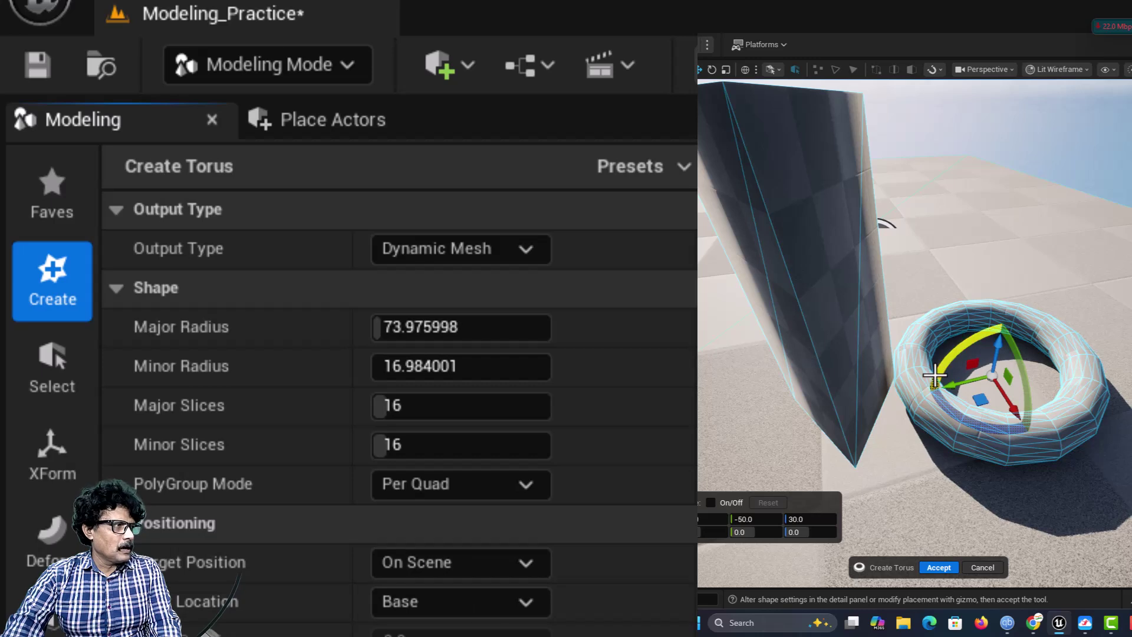
Step: Review the torus's PolyGroup modes, keep Per Quad, create the torus and delete it
left_click(398, 486)
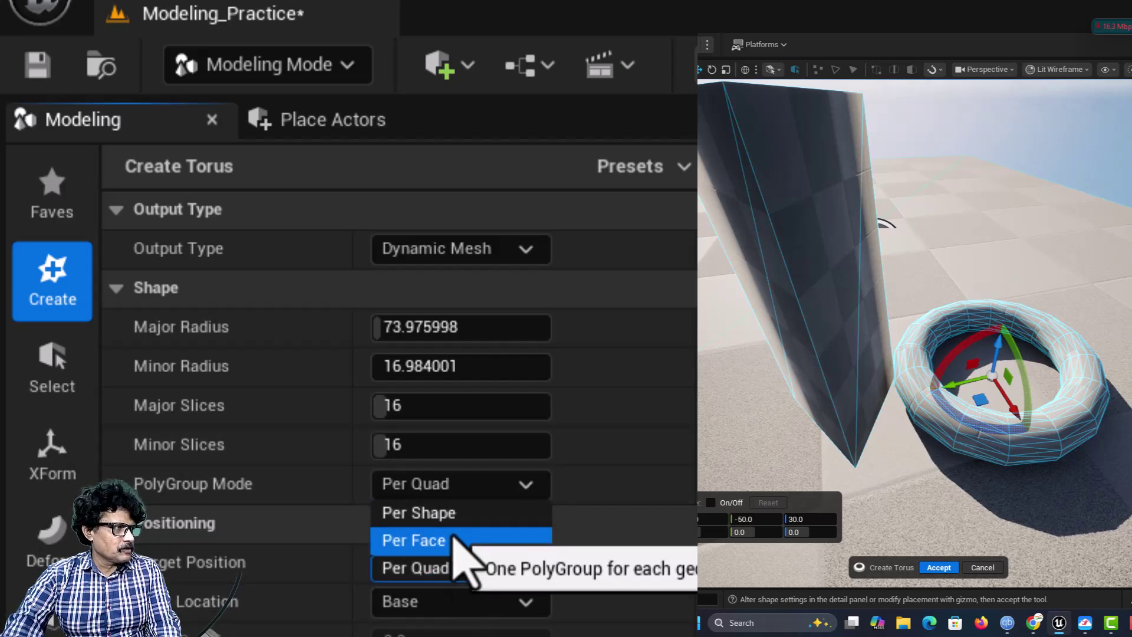
left_click(453, 481)
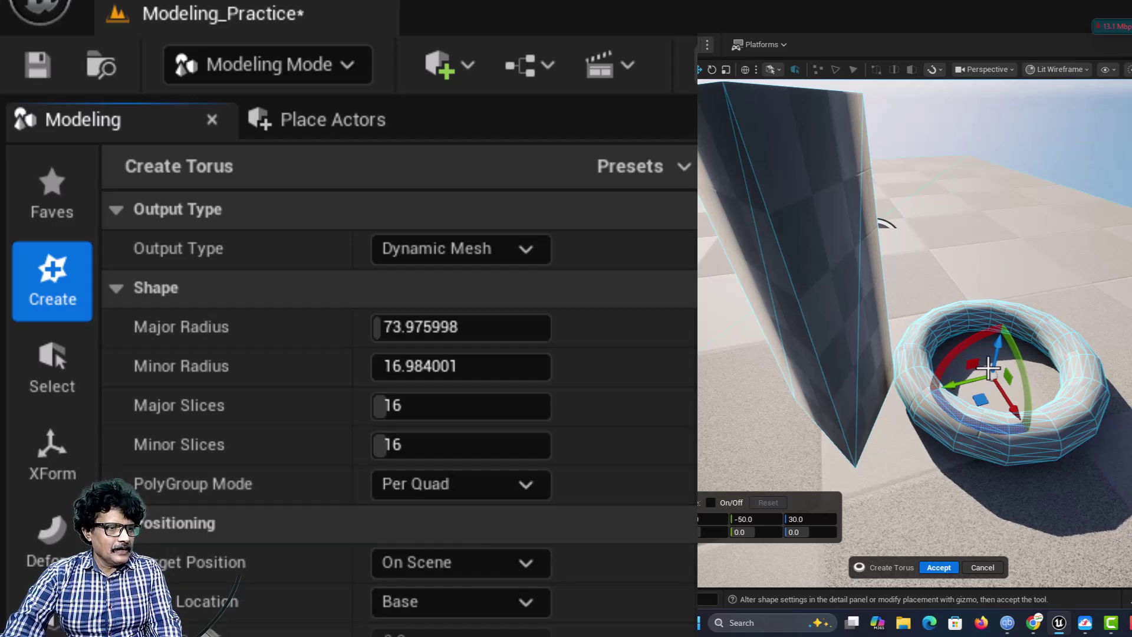
left_click(937, 568)
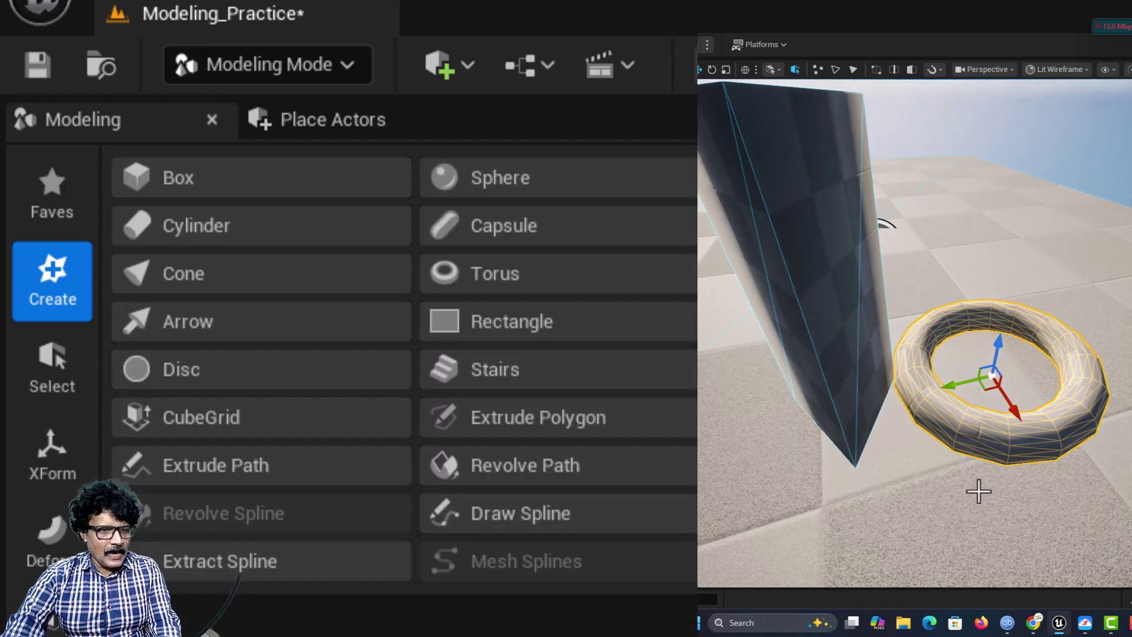
key("Delete")
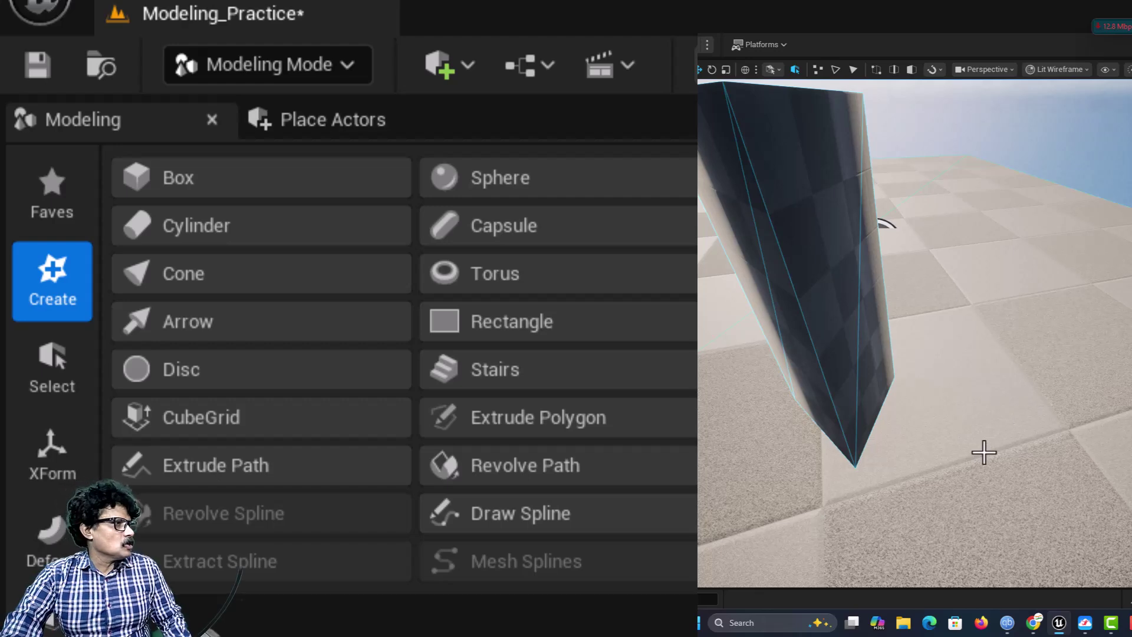
Step: Place an arrow beside the three-sided cylinder with shaft radius 112.888, shaft height 112.088 and head radius 83.976
left_click(186, 325)
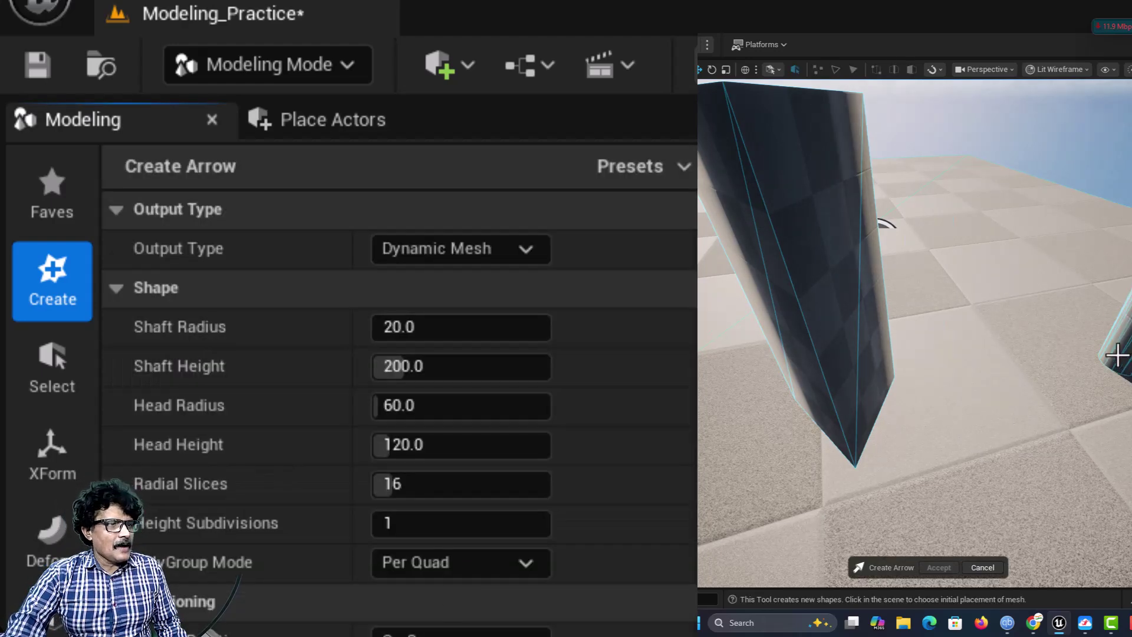
scroll(986, 356, "down", 5)
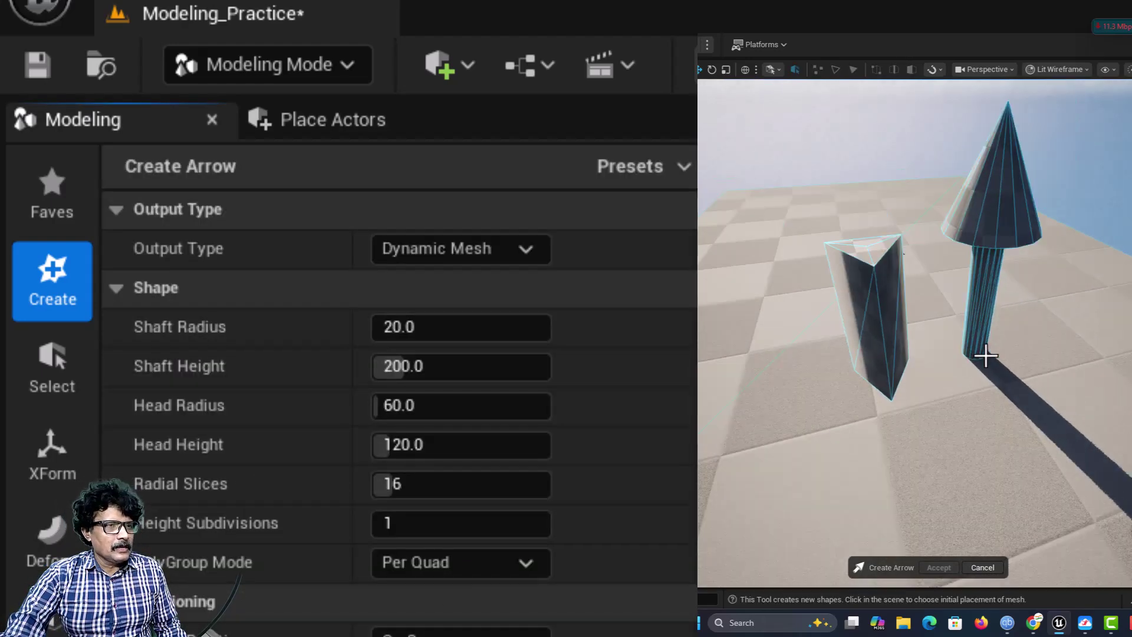
left_click(980, 352)
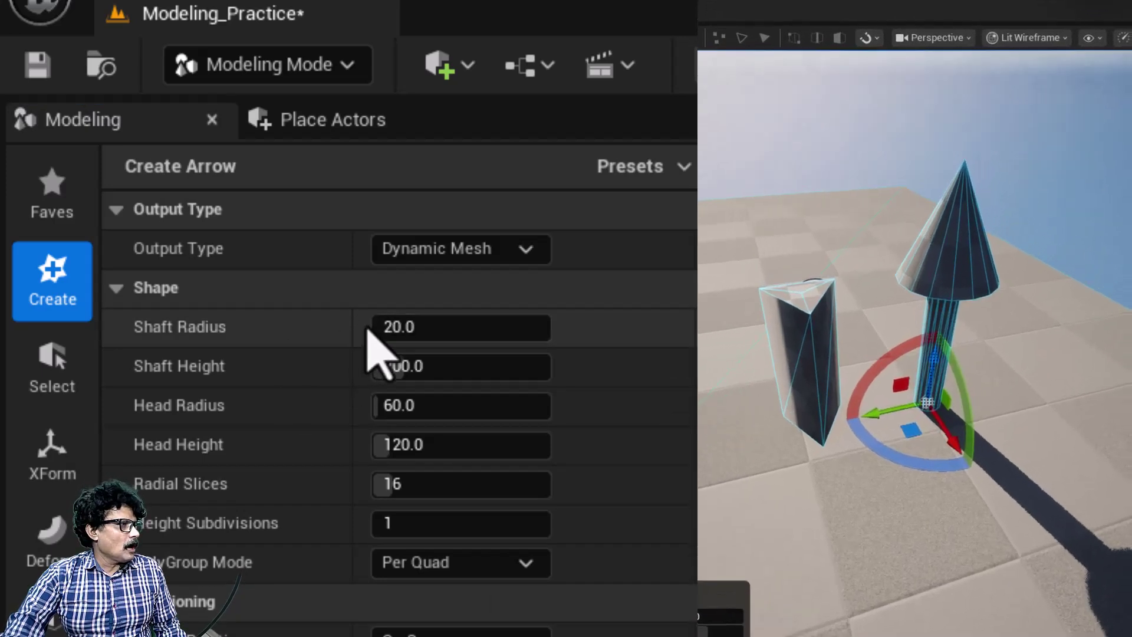
left_click_drag(373, 327, 431, 327)
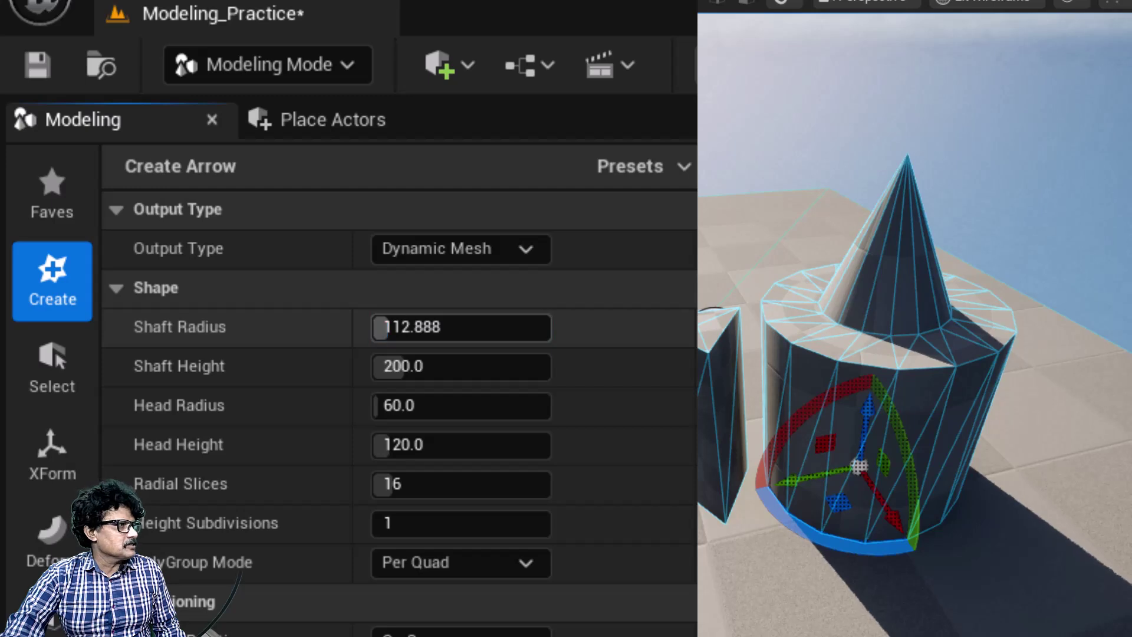
mouse_move(380, 366)
left_mouse_down()
mouse_move(419, 366)
mouse_move(376, 366)
left_mouse_up()
left_click_drag(374, 407, 397, 407)
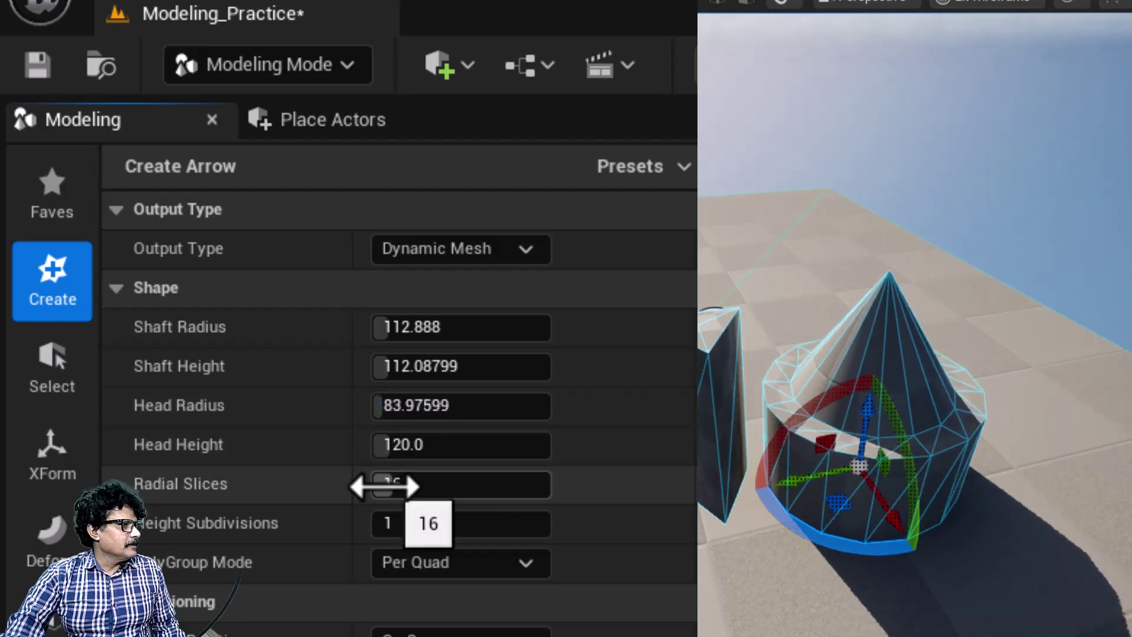
Step: Try the arrow with 20 radial slices, head height 135.984 and 7 height subdivisions, and discard it
mouse_move(383, 486)
left_mouse_down()
mouse_move(405, 486)
mouse_move(391, 486)
left_mouse_up()
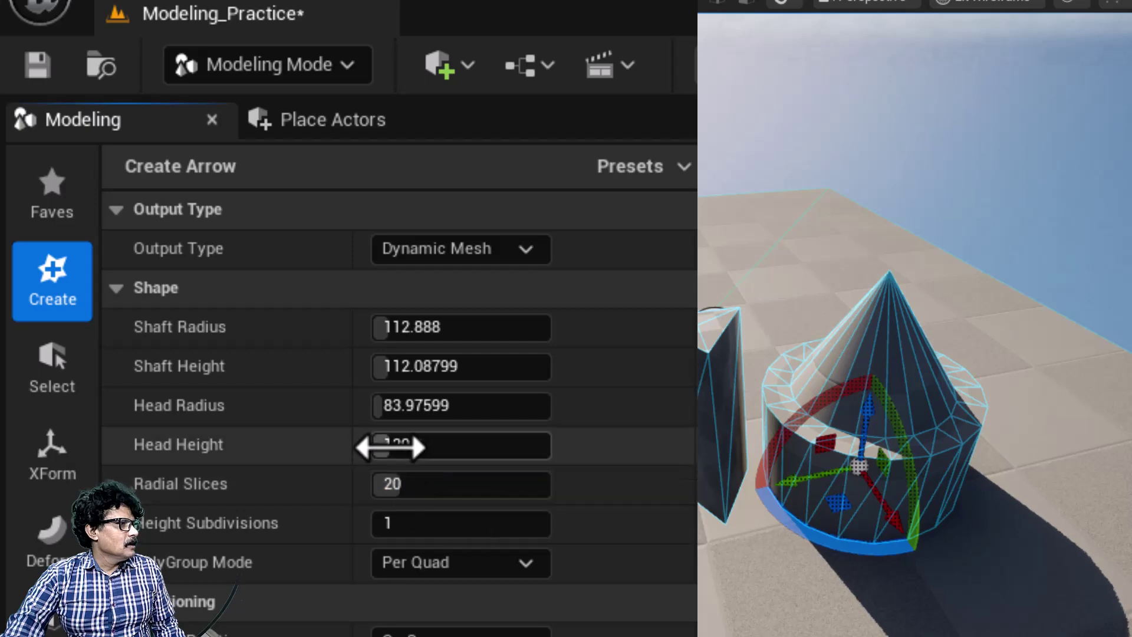
mouse_move(389, 447)
left_mouse_down()
mouse_move(413, 448)
mouse_move(379, 448)
mouse_move(410, 447)
mouse_move(383, 448)
mouse_move(396, 447)
left_mouse_up()
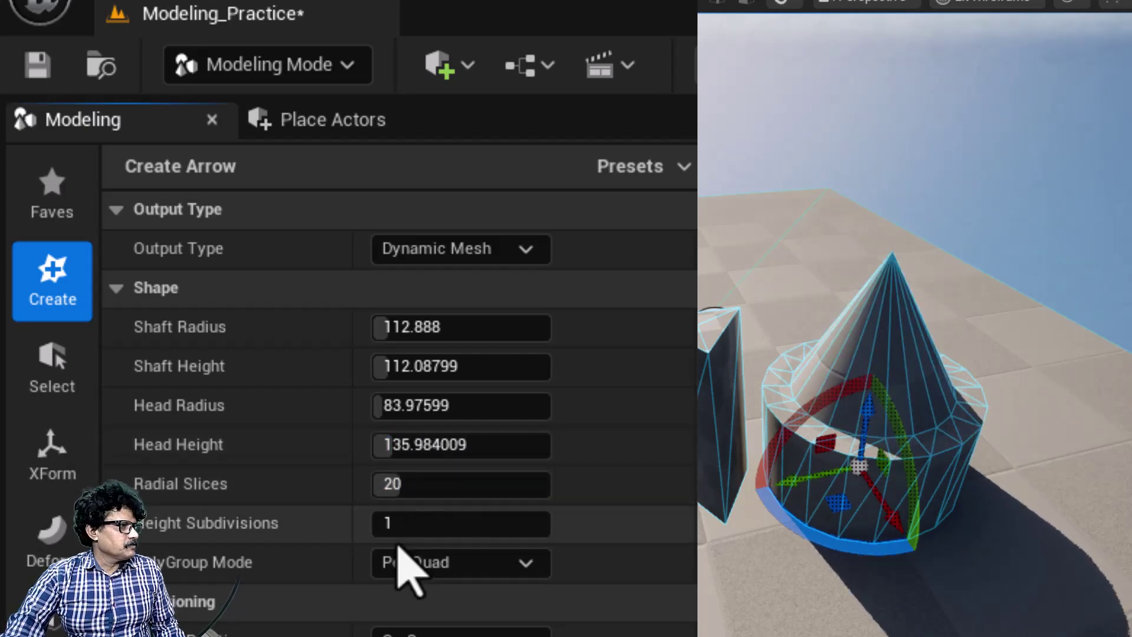
mouse_move(379, 523)
left_mouse_down()
mouse_move(413, 523)
mouse_move(383, 524)
mouse_move(401, 524)
left_mouse_up()
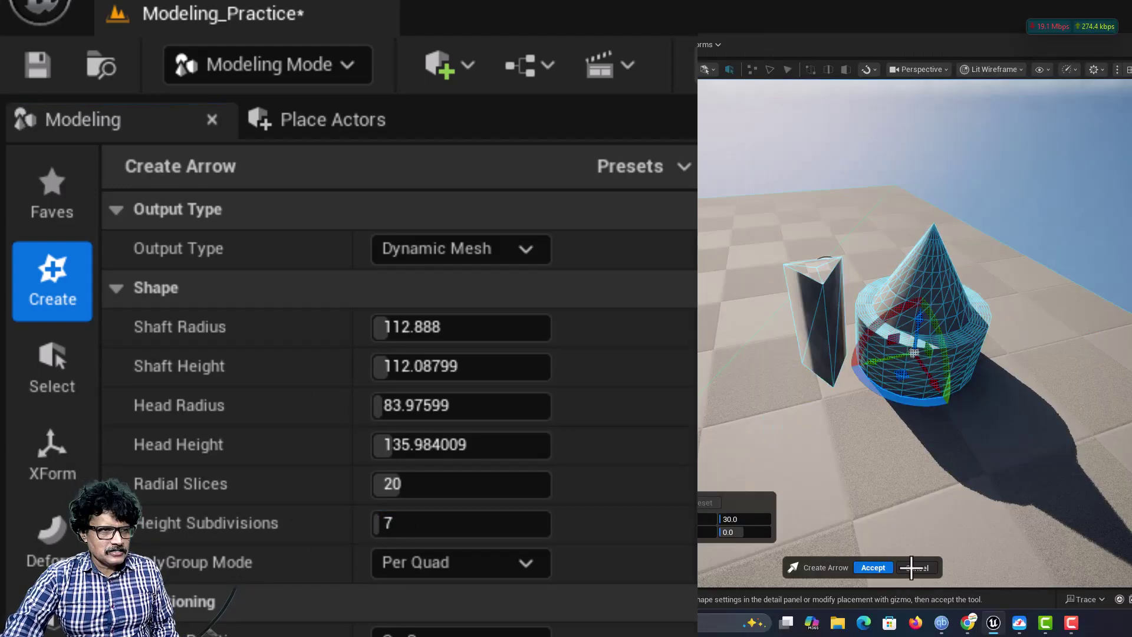
left_click(922, 567)
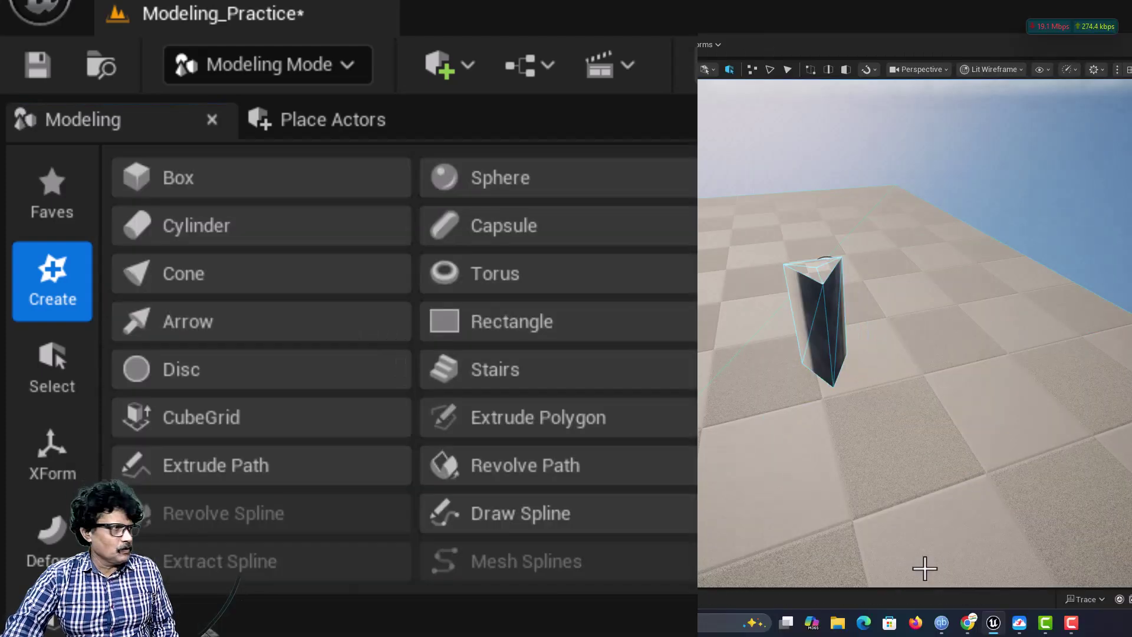
Step: Try a 100 by 100 rectangle on the floor beside the three-sided cylinder, and discard it
left_click(541, 328)
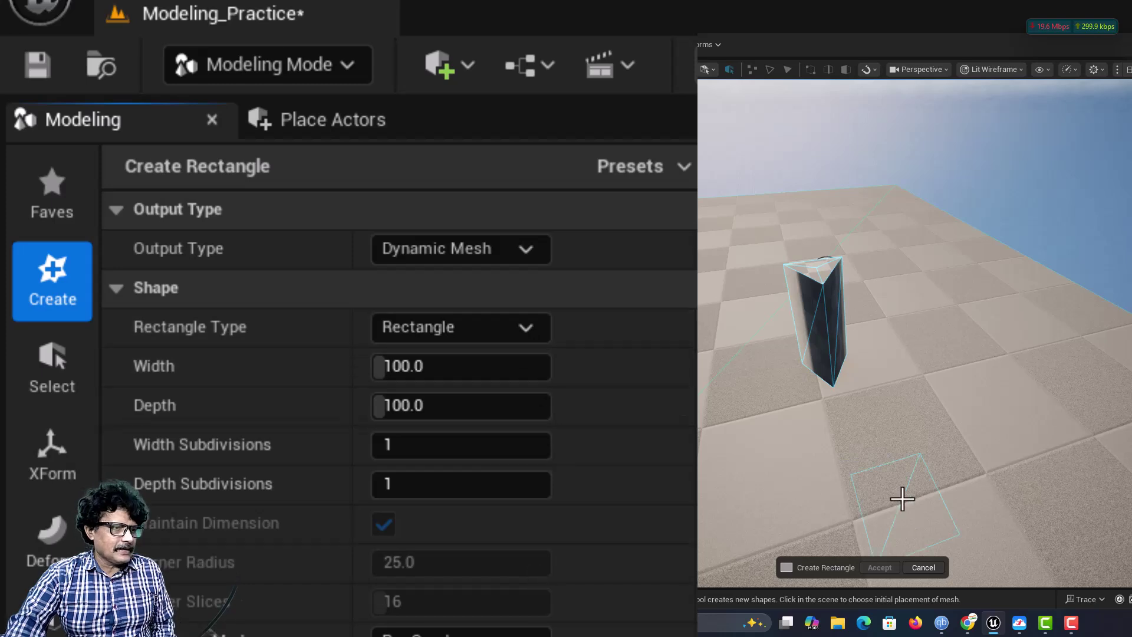
left_click(918, 359)
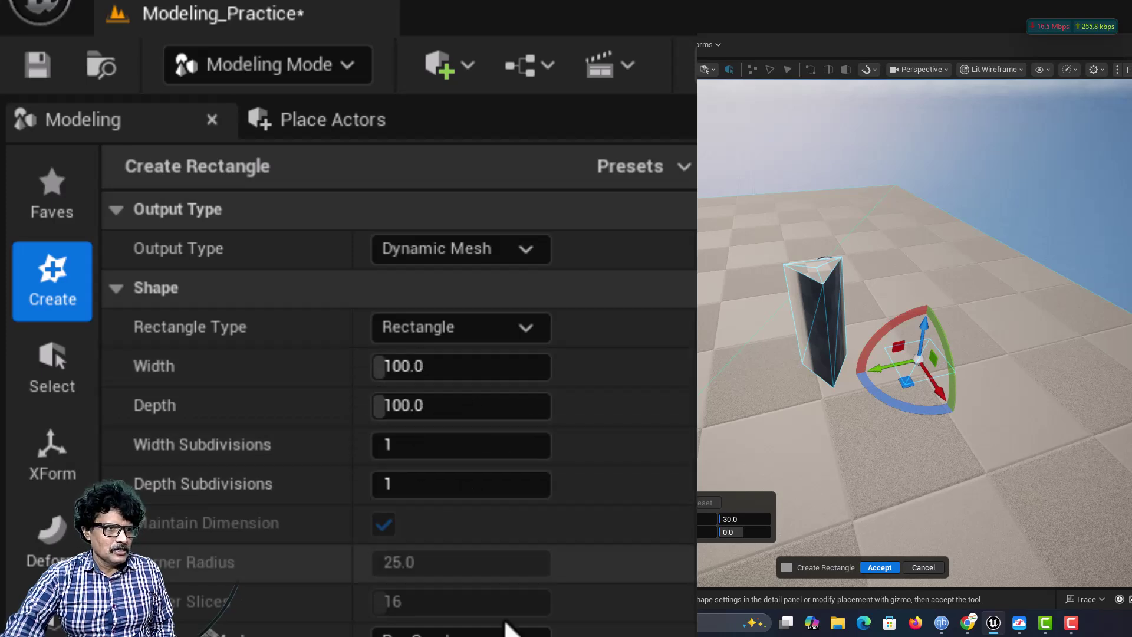
left_click(924, 567)
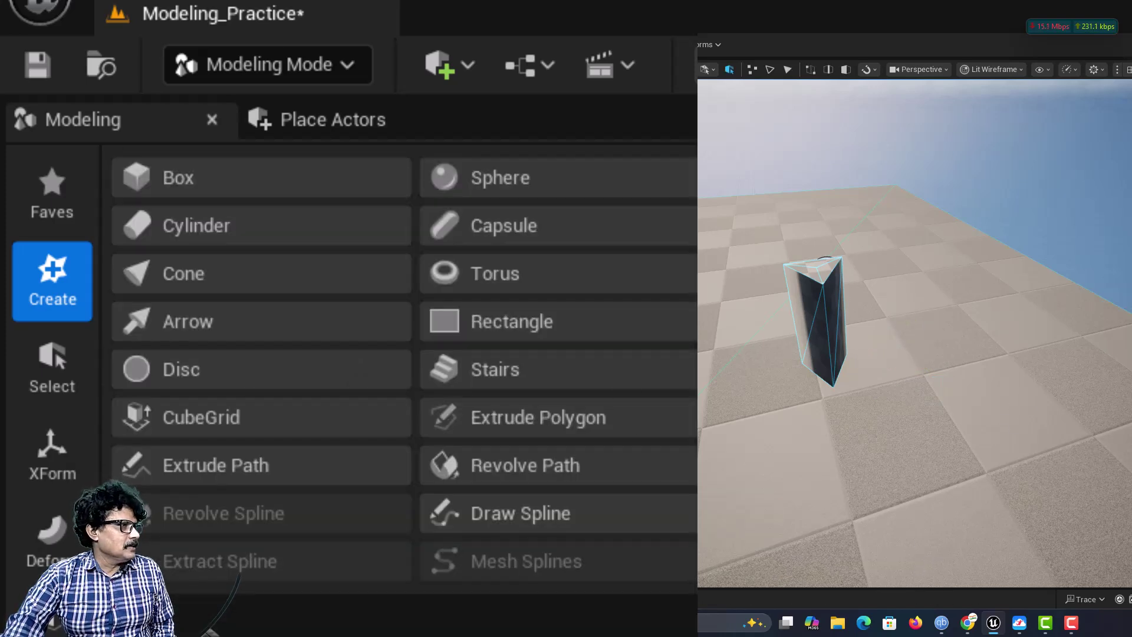
Step: Try a disc of radius 50 on the floor with 3 and with 6 radial slices, and discard it
left_click(223, 368)
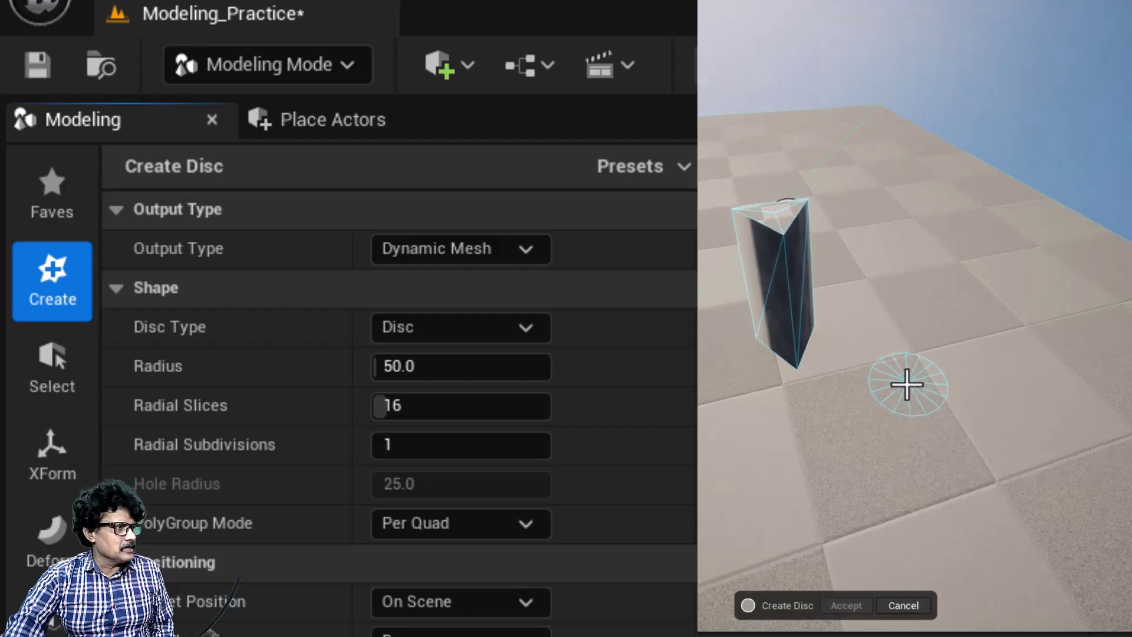
scroll(929, 390, "up", 3)
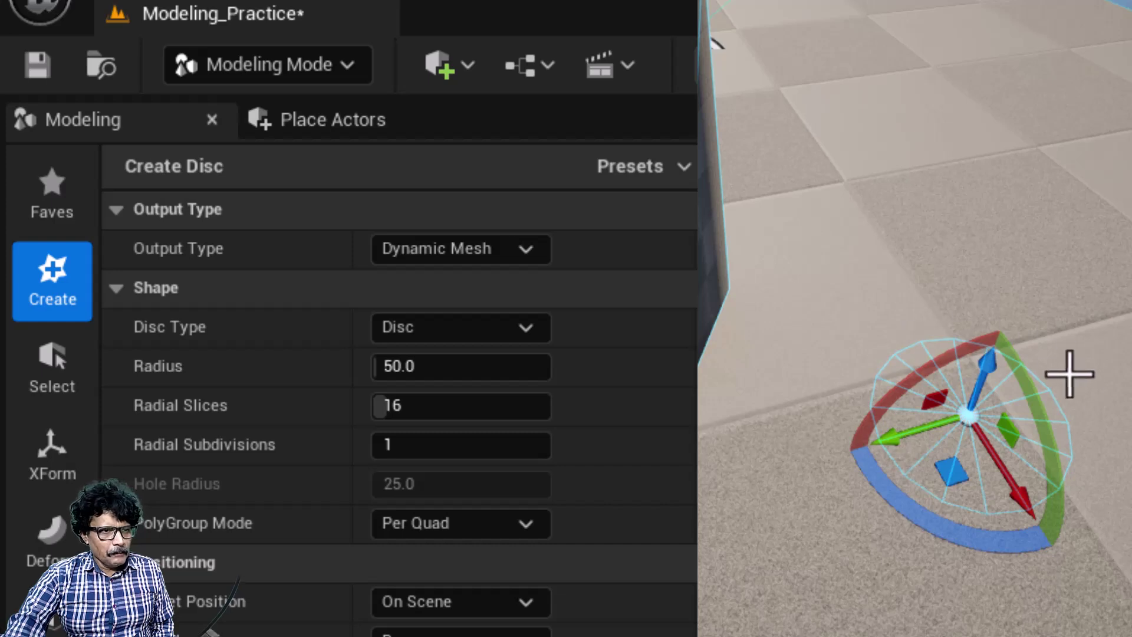
left_click(403, 406)
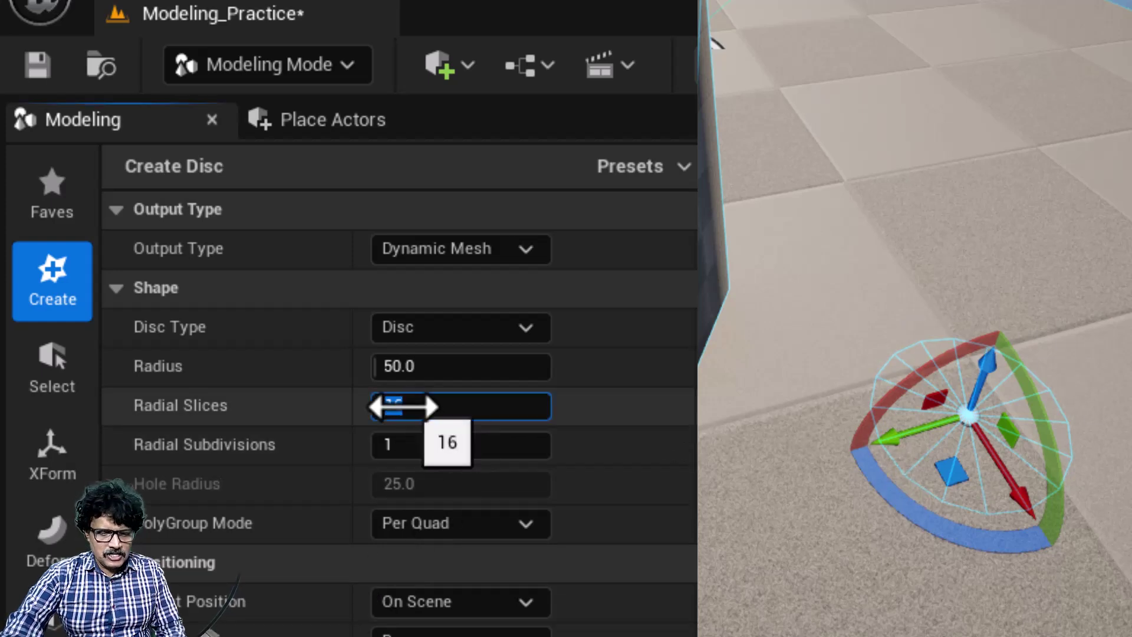
left_click_drag(403, 406, 403, 406)
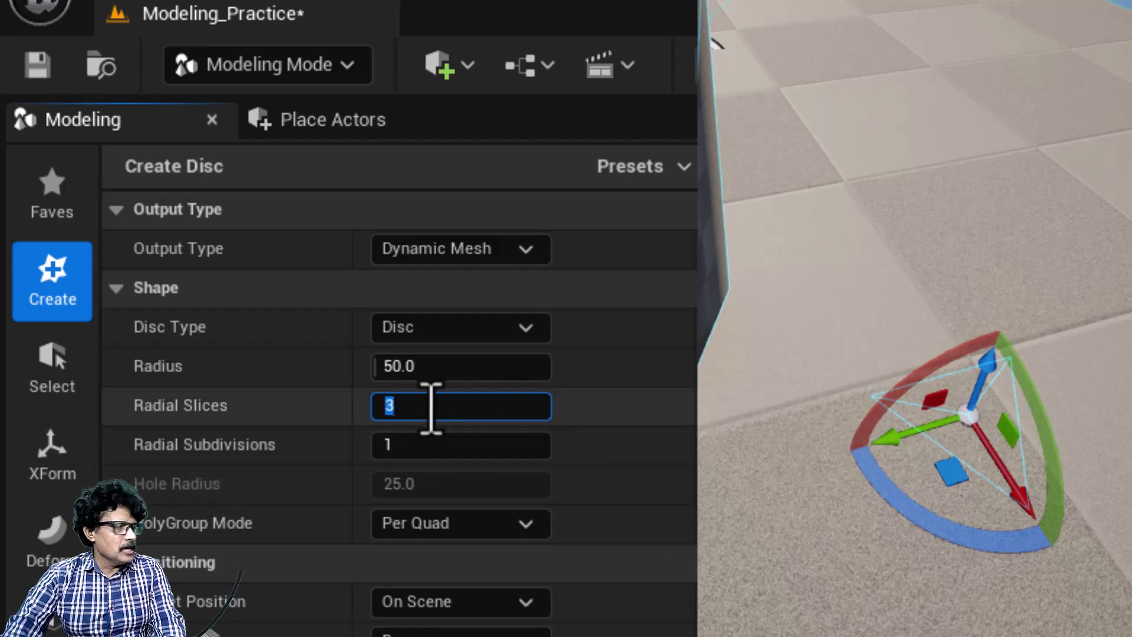
key("Return")
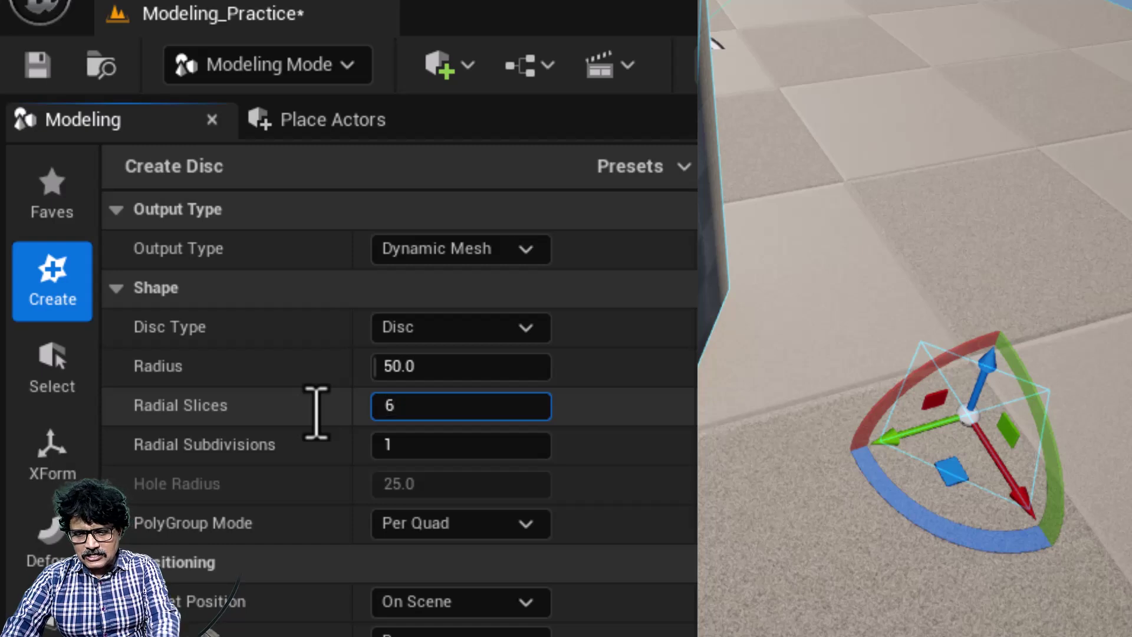
key("Return")
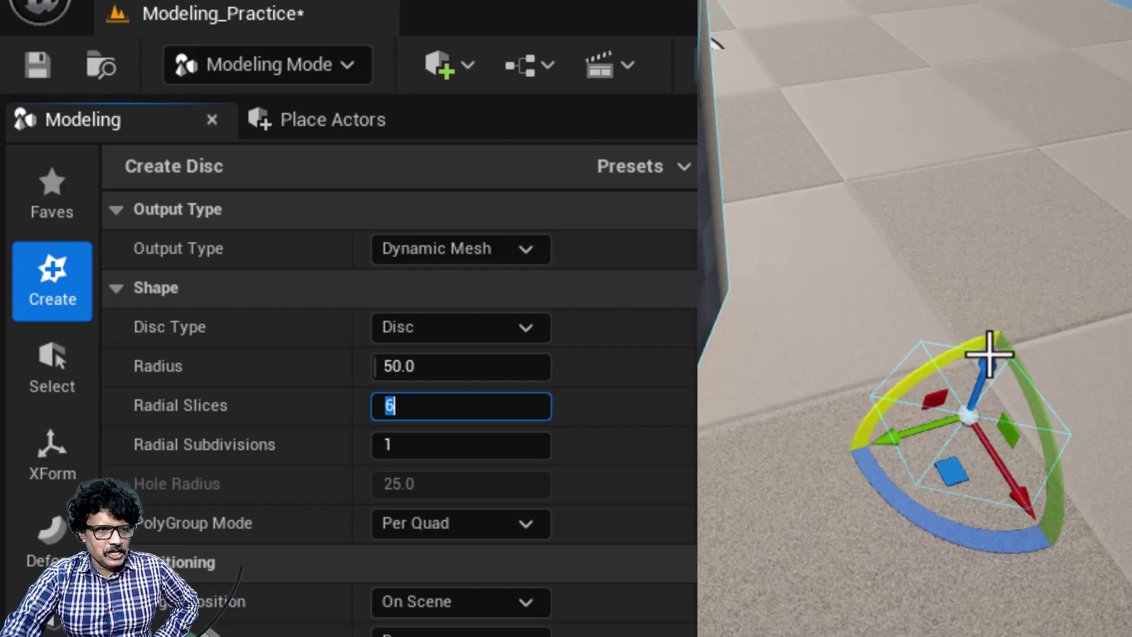
key("Escape")
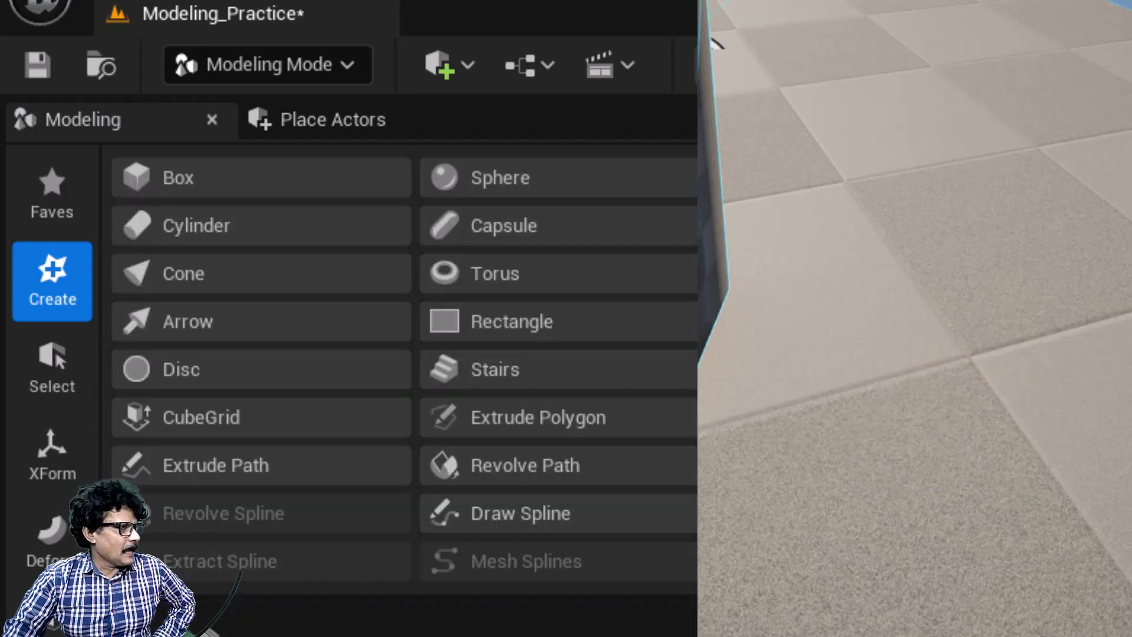
Step: Try linear stairs on the floor beside the three-sided cylinder with 10 steps and a step width of 126.024
left_click(462, 378)
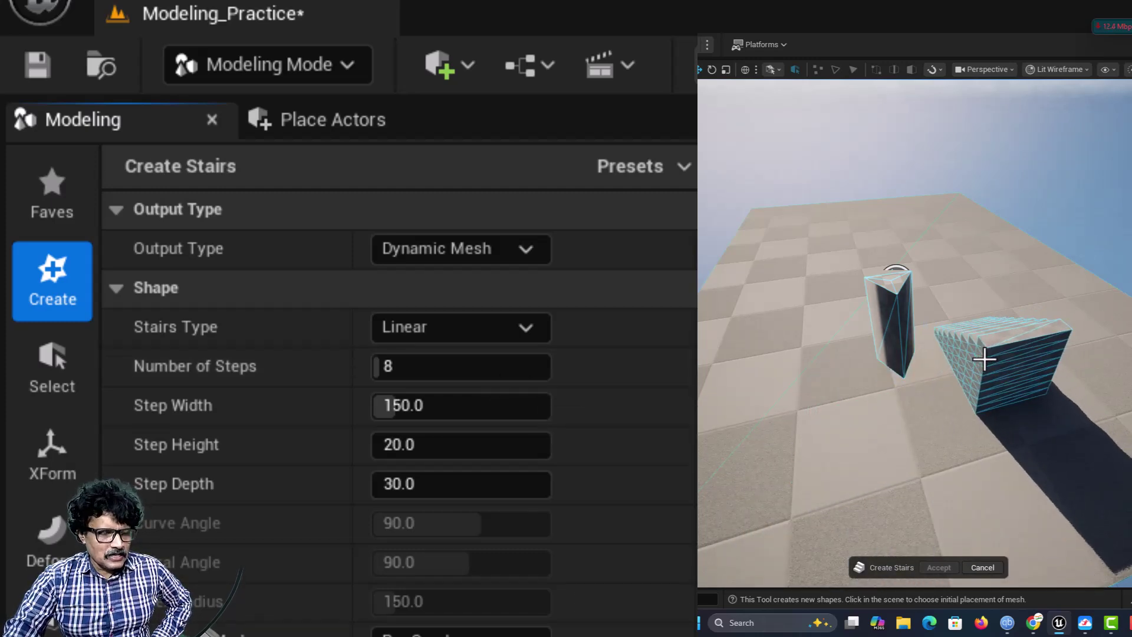
left_click(984, 358)
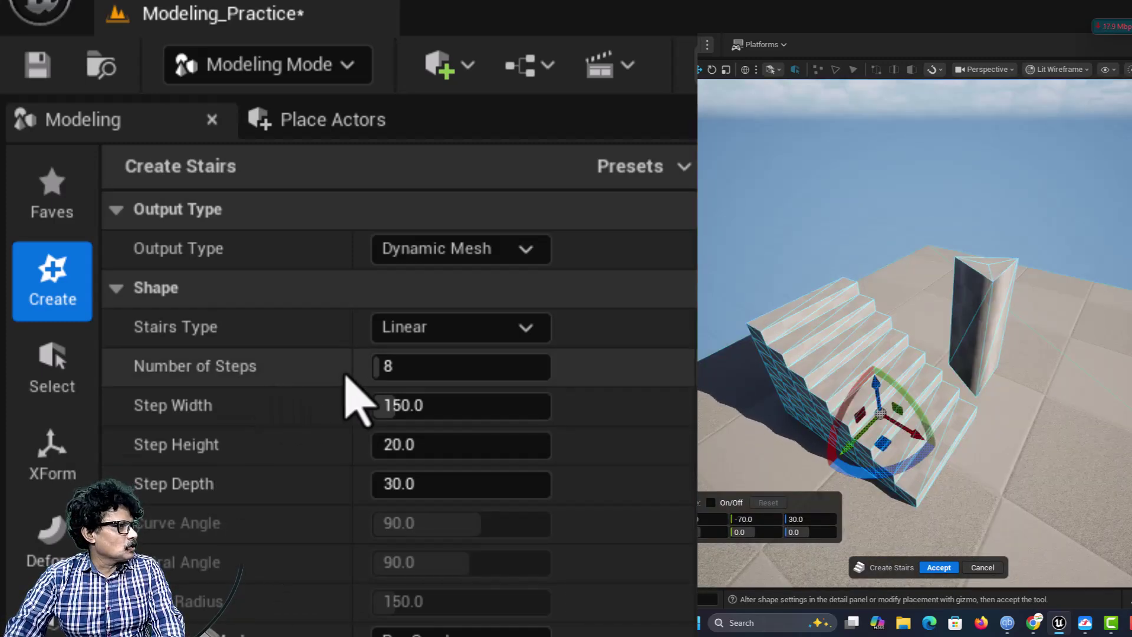
mouse_move(371, 365)
left_mouse_down()
mouse_move(406, 365)
mouse_move(365, 365)
mouse_move(400, 366)
mouse_move(377, 365)
left_mouse_up()
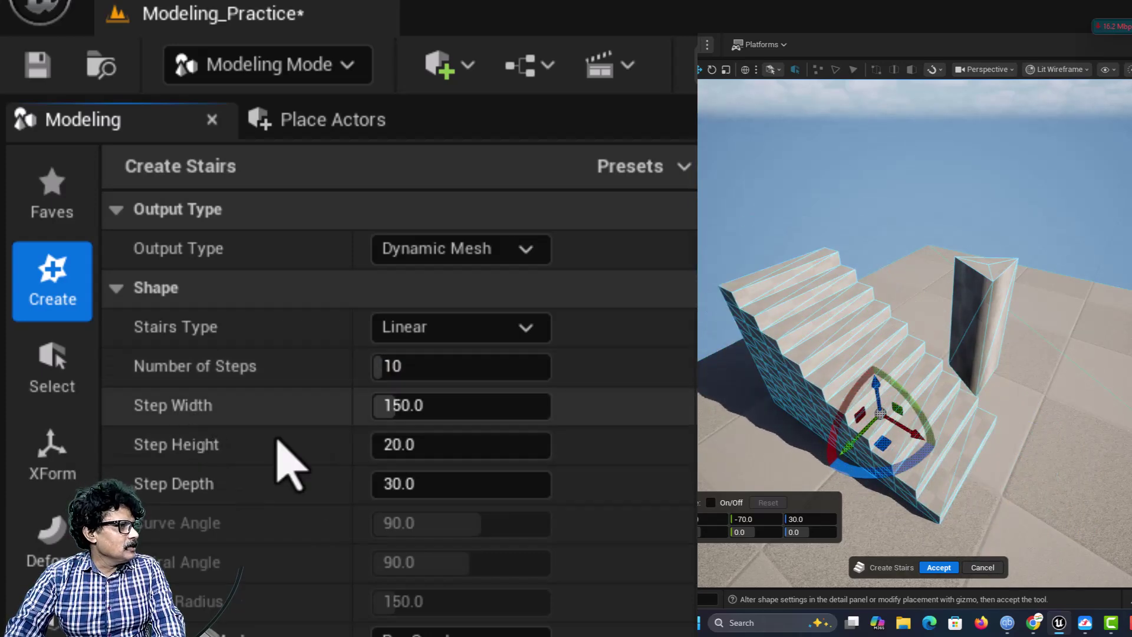
mouse_move(381, 417)
left_mouse_down()
mouse_move(425, 416)
mouse_move(384, 417)
left_mouse_up()
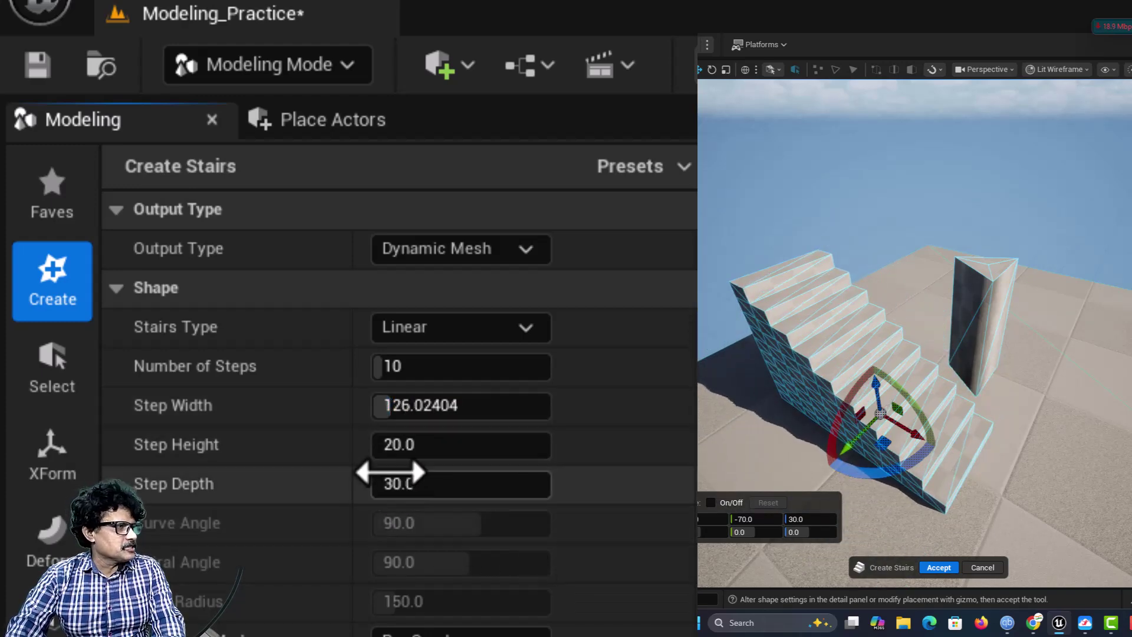
mouse_move(380, 445)
left_mouse_down()
mouse_move(413, 445)
mouse_move(381, 444)
left_mouse_up()
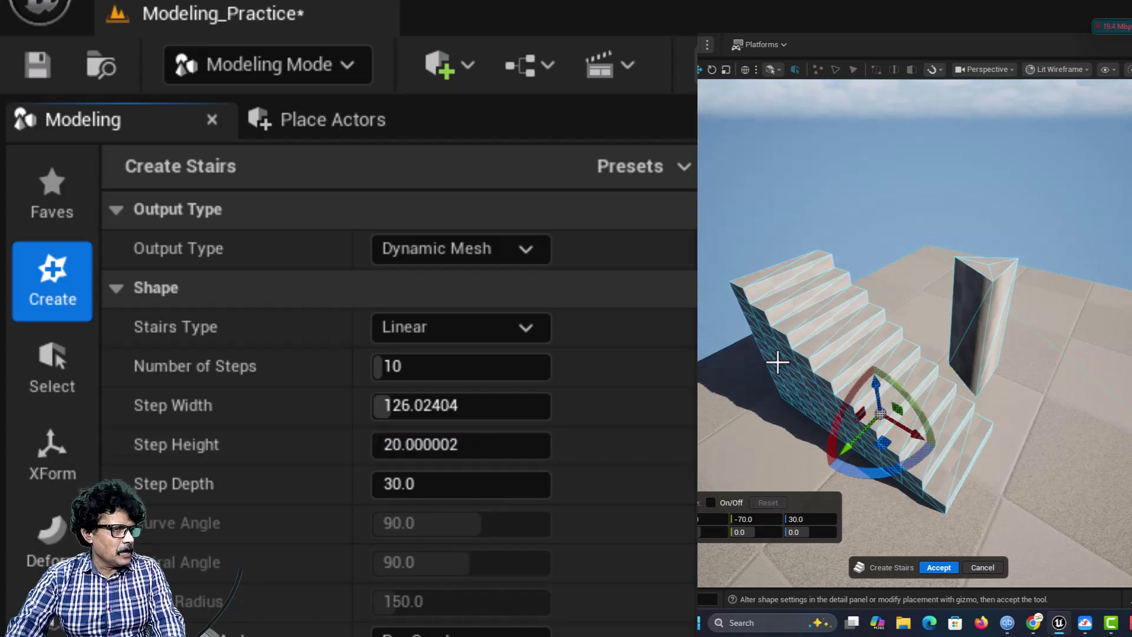
mouse_move(377, 488)
left_mouse_down()
mouse_move(458, 488)
mouse_move(377, 484)
left_mouse_up()
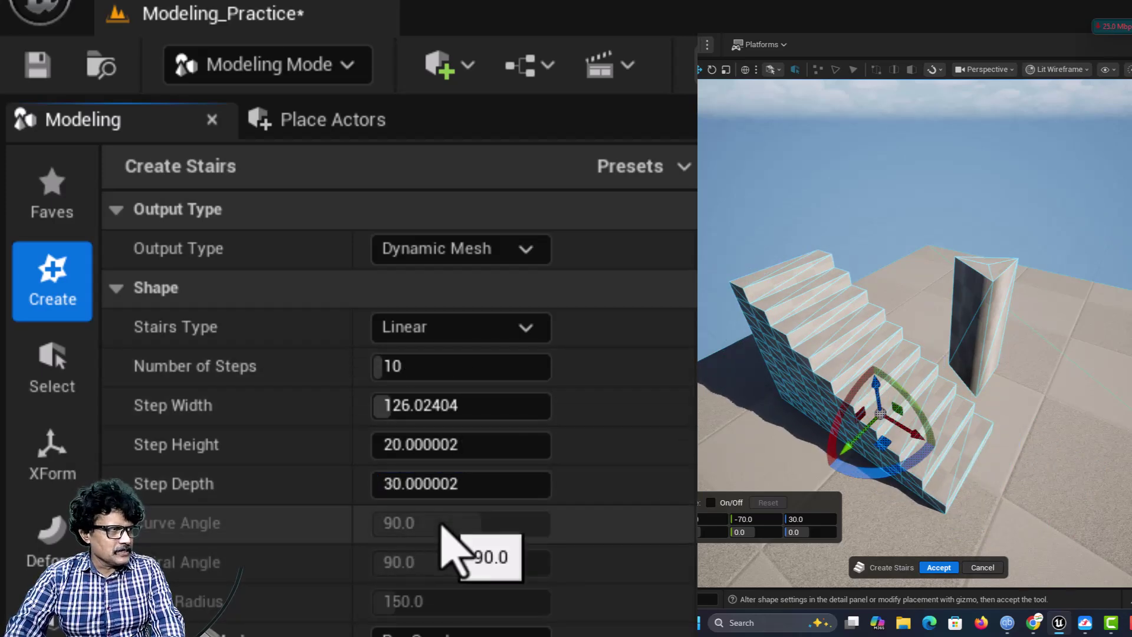
Step: Try the floating stairs type, and the curved type with a curve angle of 360
left_click(501, 339)
left_click(481, 392)
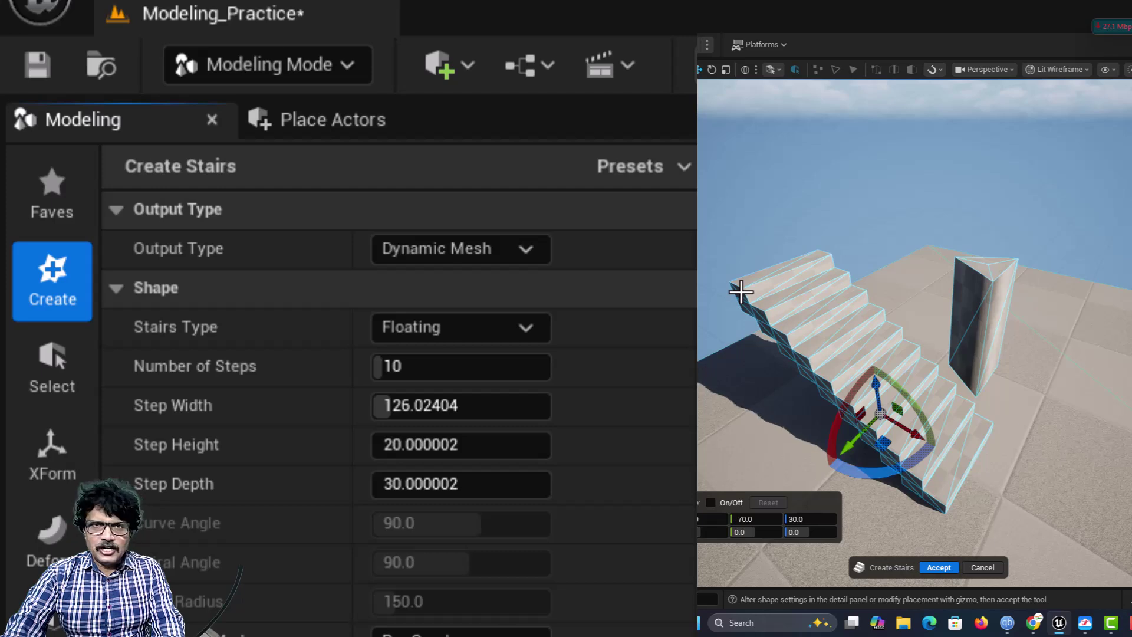
left_click(420, 335)
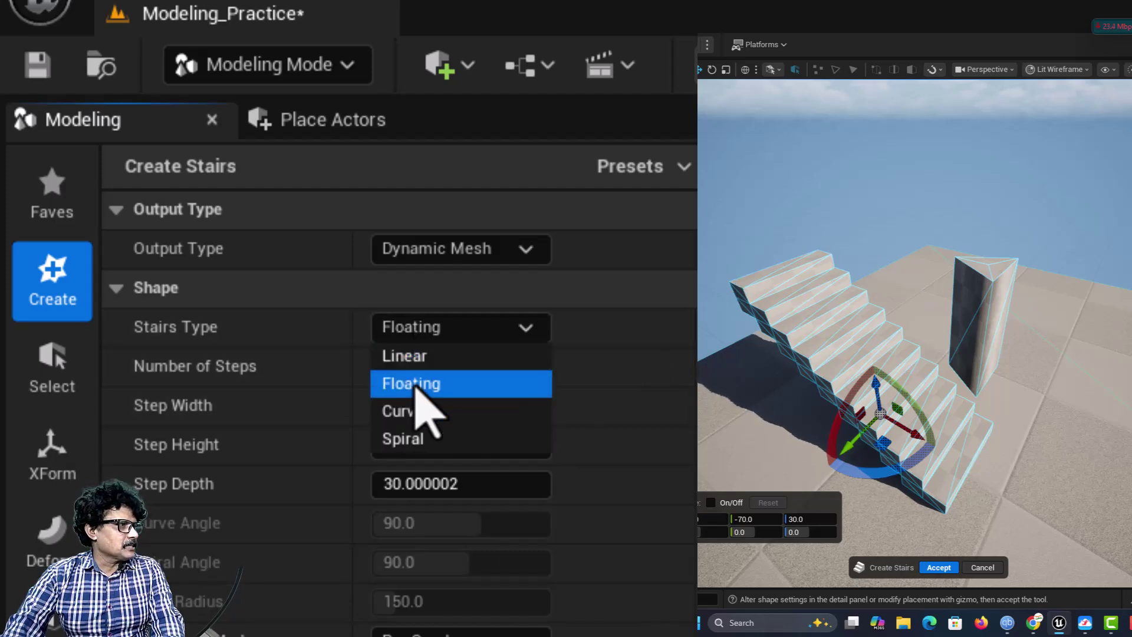
left_click(420, 411)
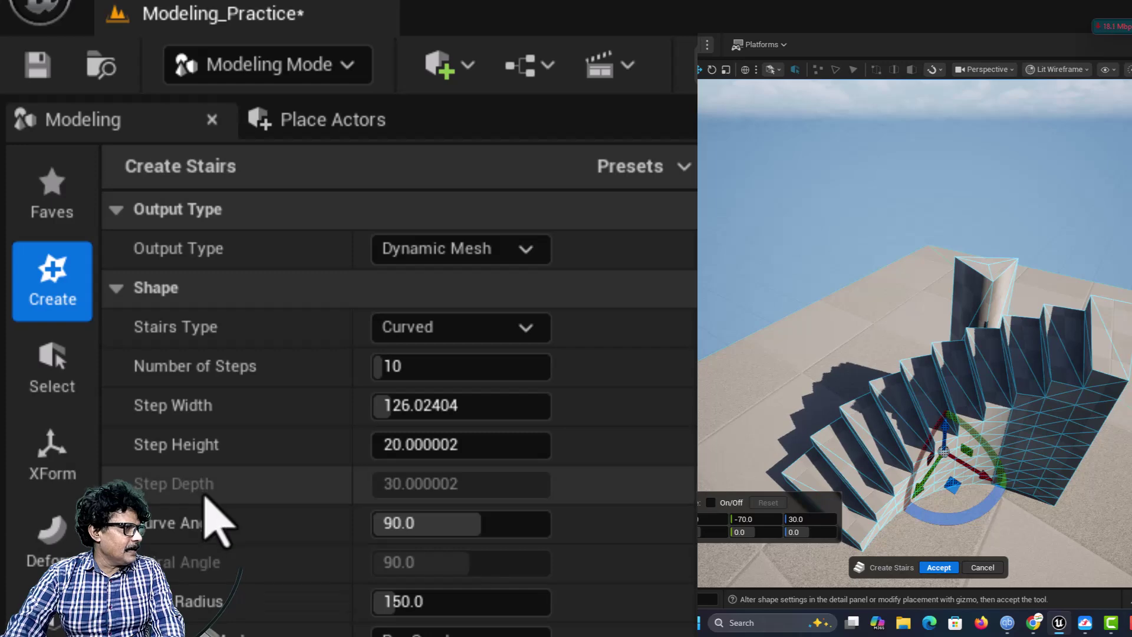
left_click_drag(425, 523, 550, 523)
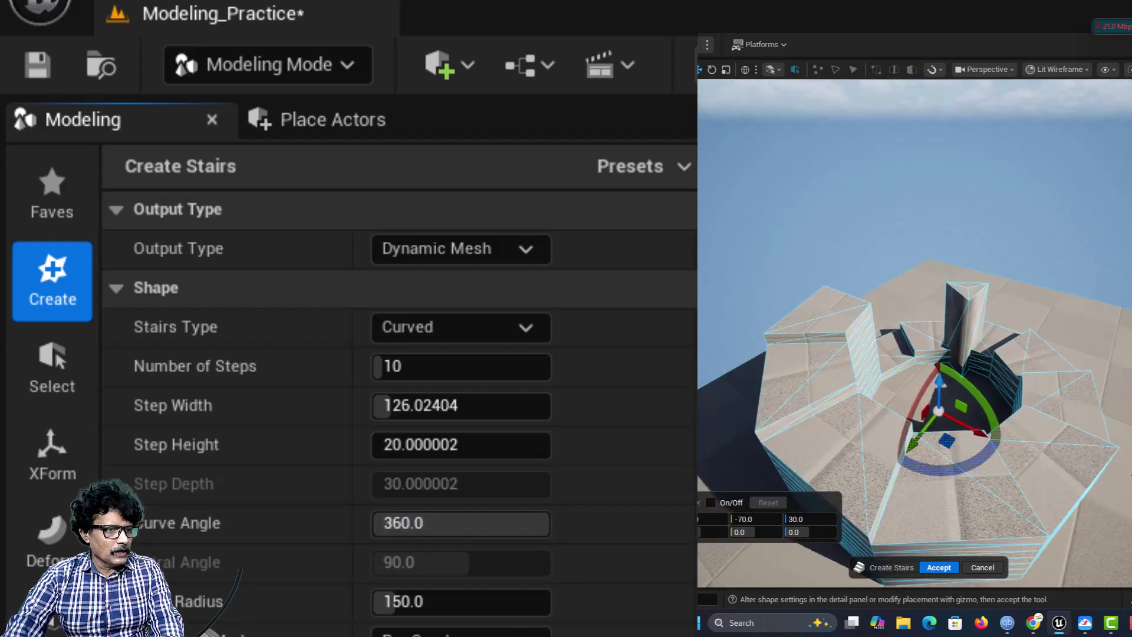
scroll(744, 380, "down", 3)
right_click_drag(744, 380, 753, 343)
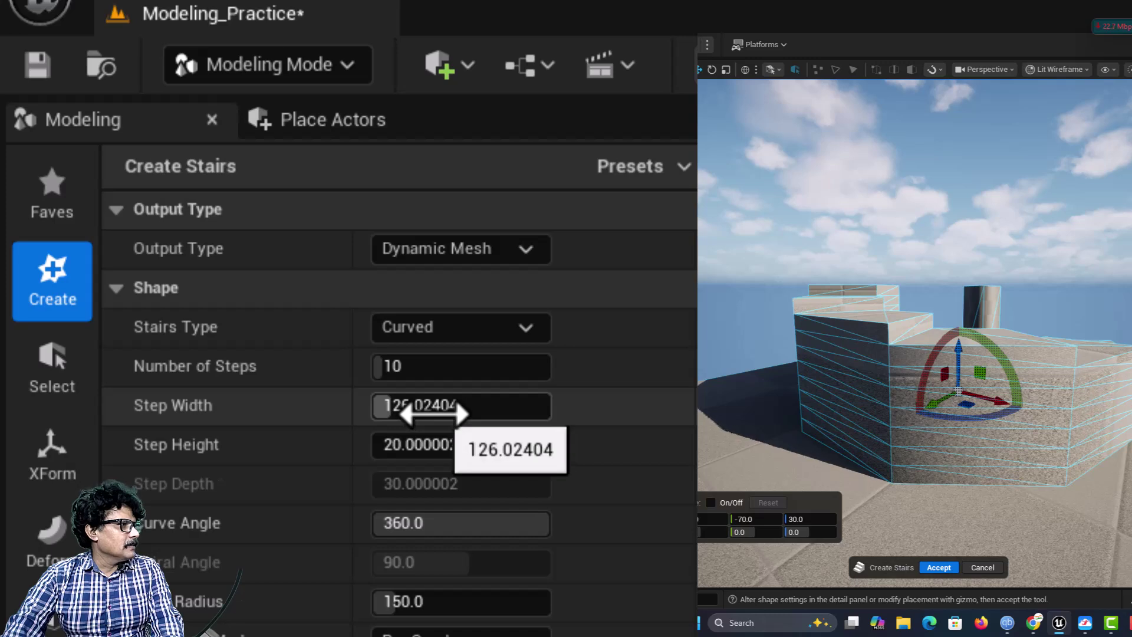
Step: Set the curved stairs' curve angle to 90 and their inner radius to 301.848
left_click(404, 519)
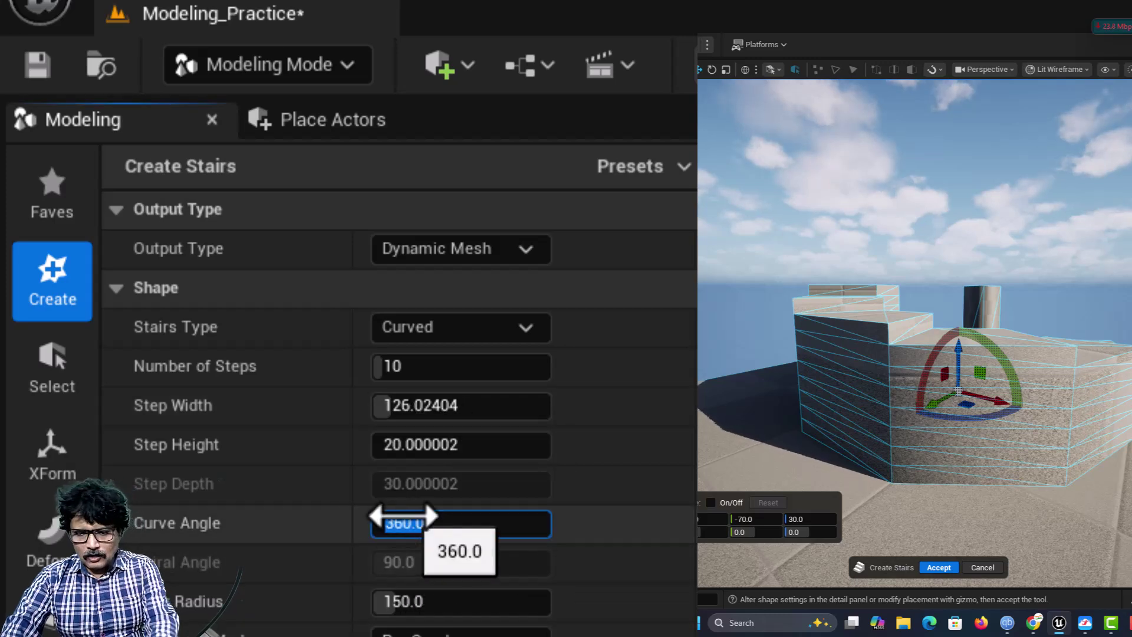
type("90")
key("Return")
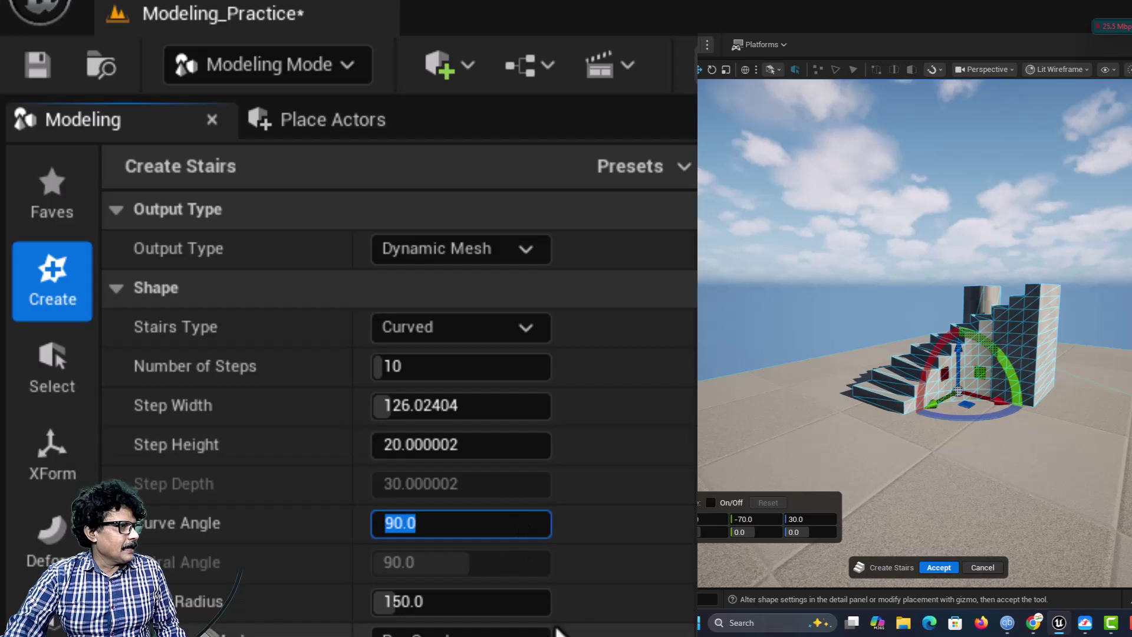
left_click_drag(384, 605, 420, 603)
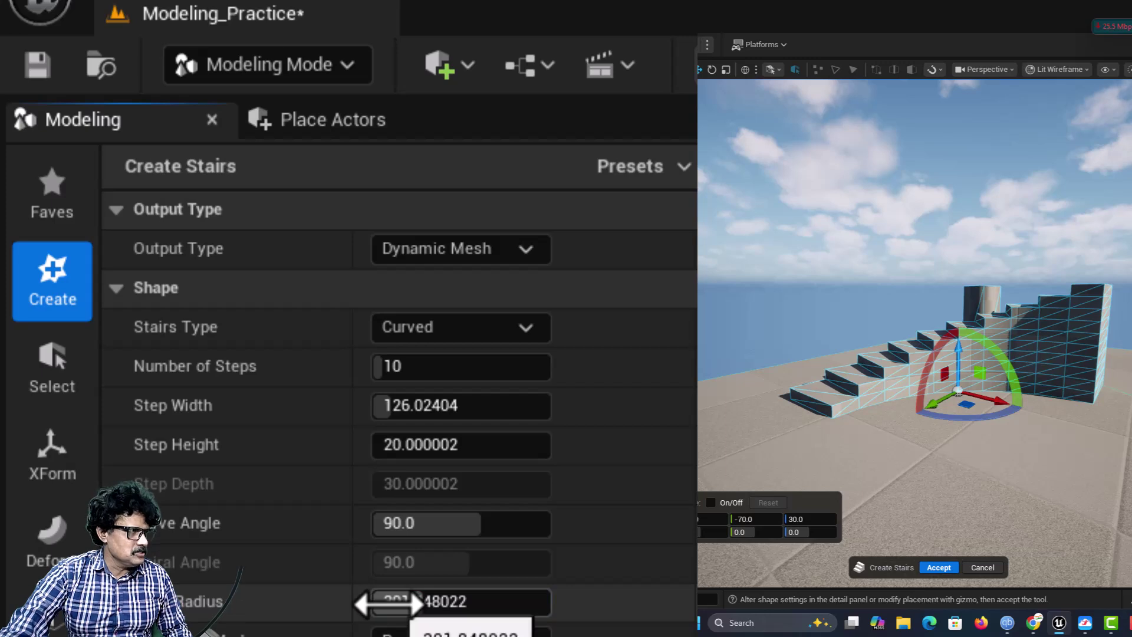
Step: Try the spiral stairs type, and discard the stairs
left_click(493, 338)
left_click(491, 339)
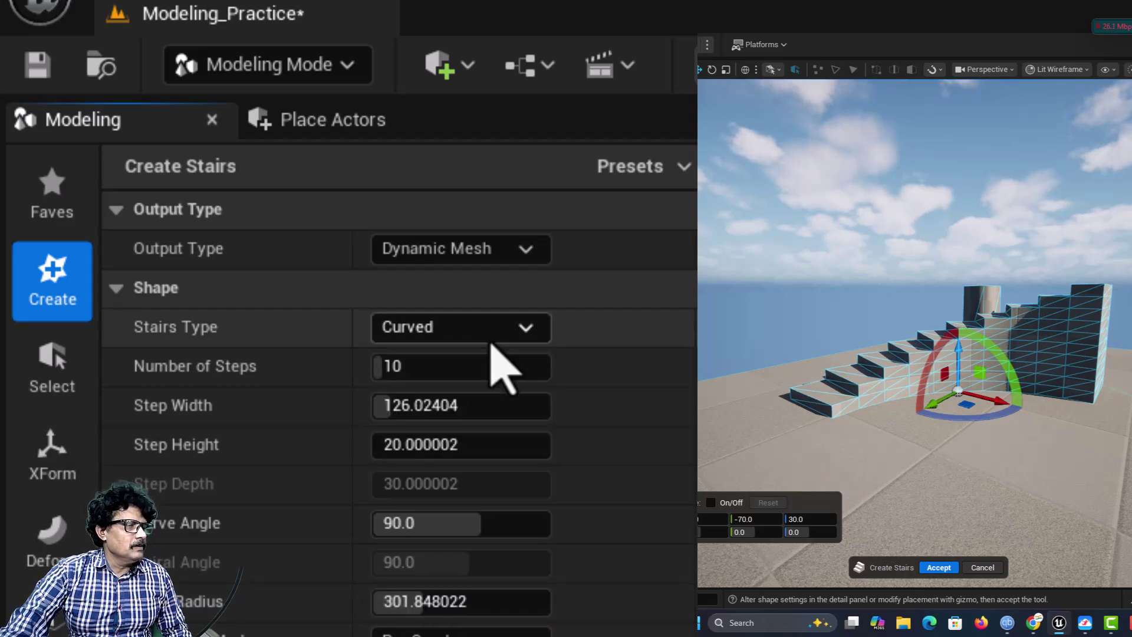
left_click(439, 330)
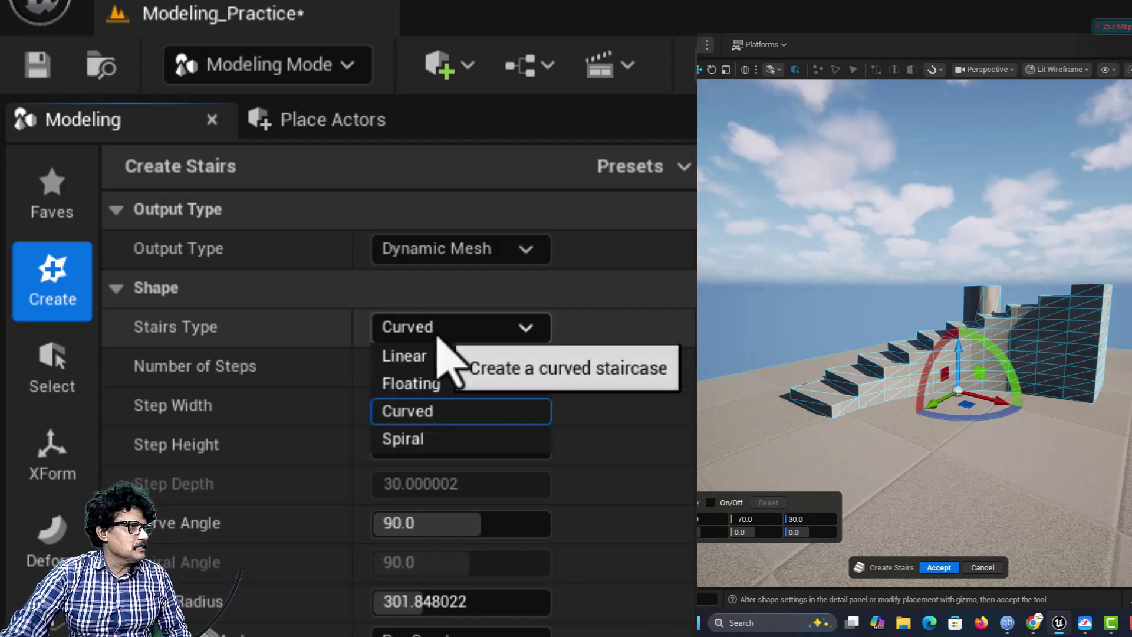
left_click(439, 437)
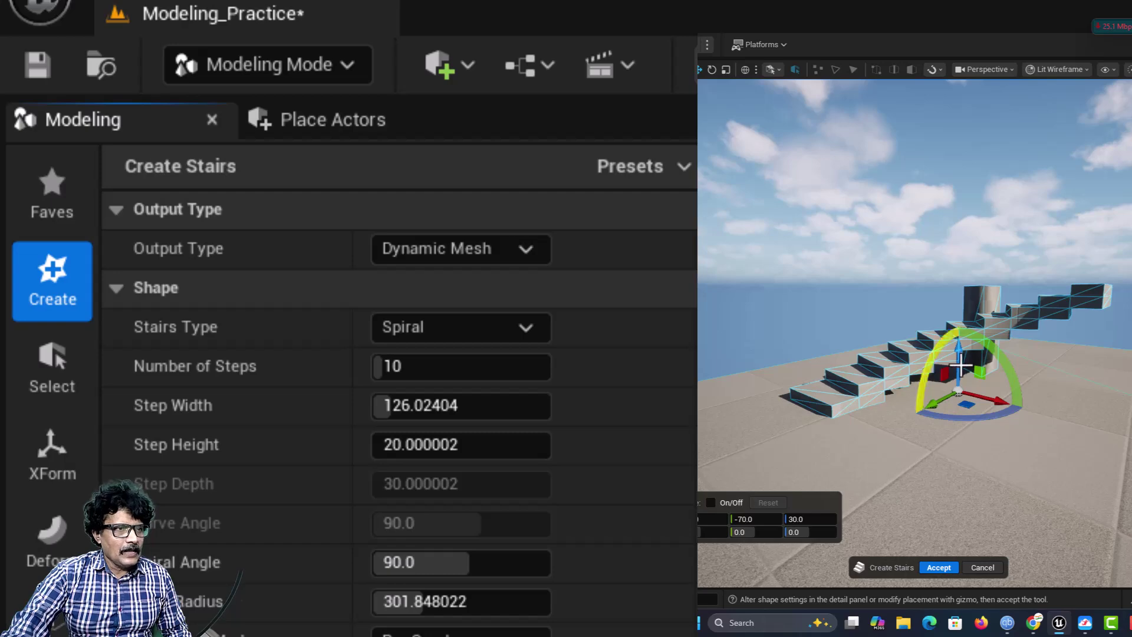
left_click(979, 567)
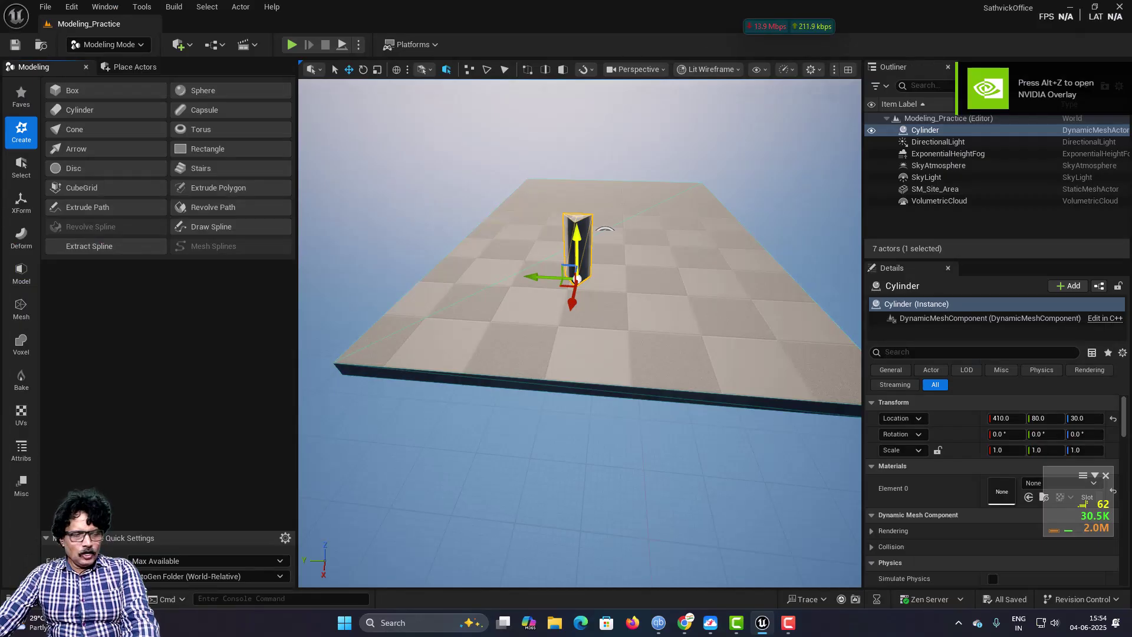
Step: Delete the three-sided cylinder from the level
key("Delete")
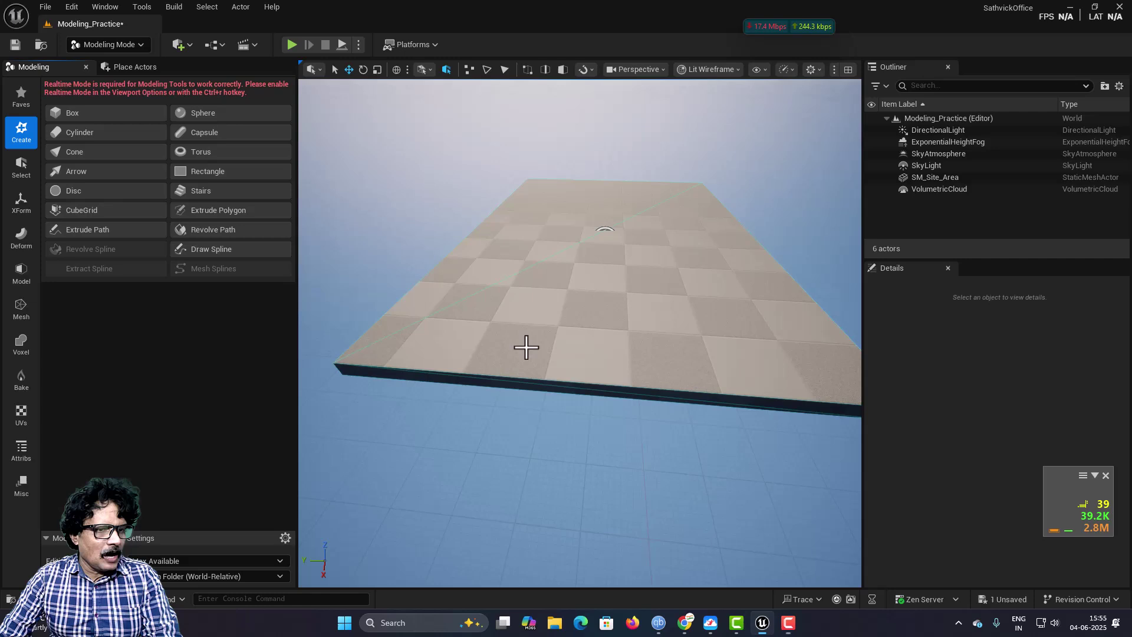
scroll(526, 347, "down", 3)
mouse_move(526, 347)
right_mouse_down()
mouse_move(542, 346)
mouse_move(521, 333)
right_mouse_up()
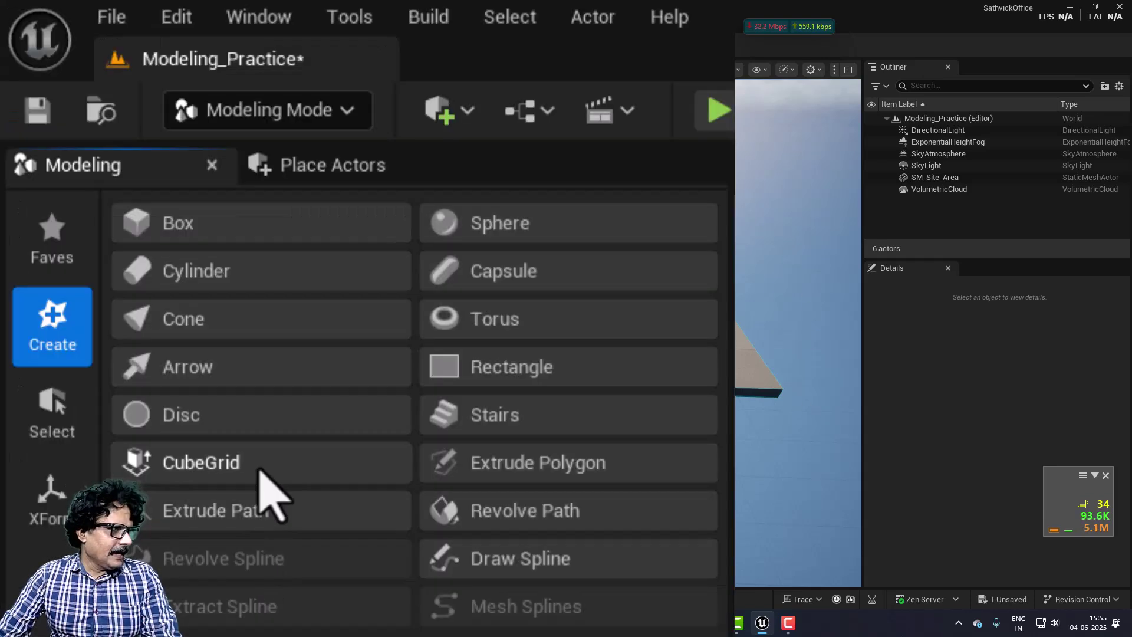
Step: Start a CubeGrid mesh with a current block size of 30
left_click(105, 190)
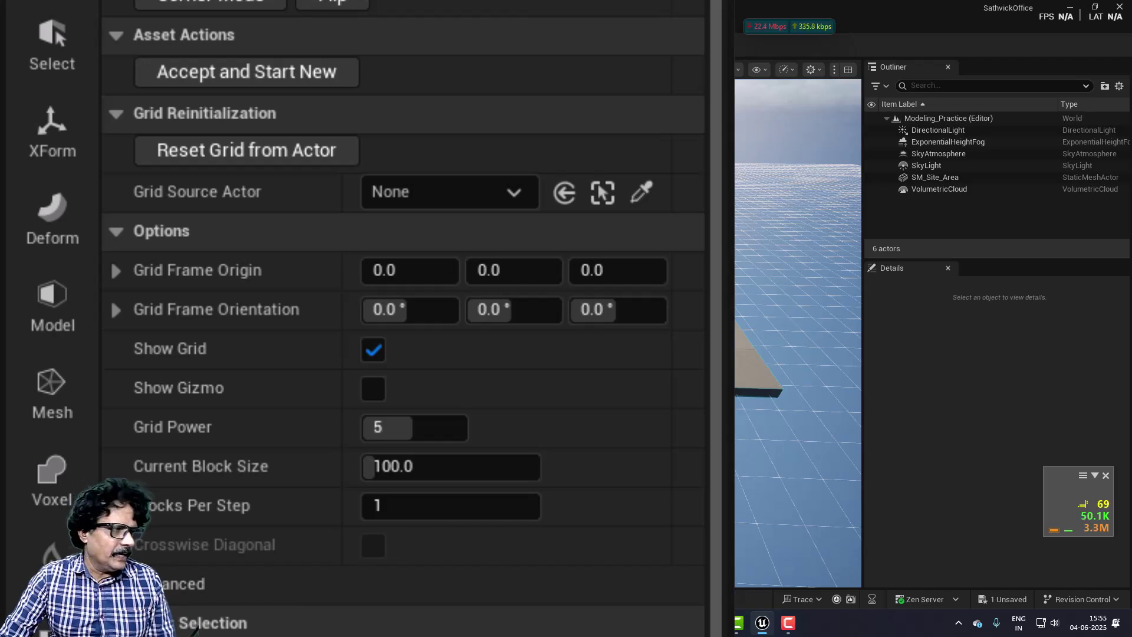
left_click(414, 466)
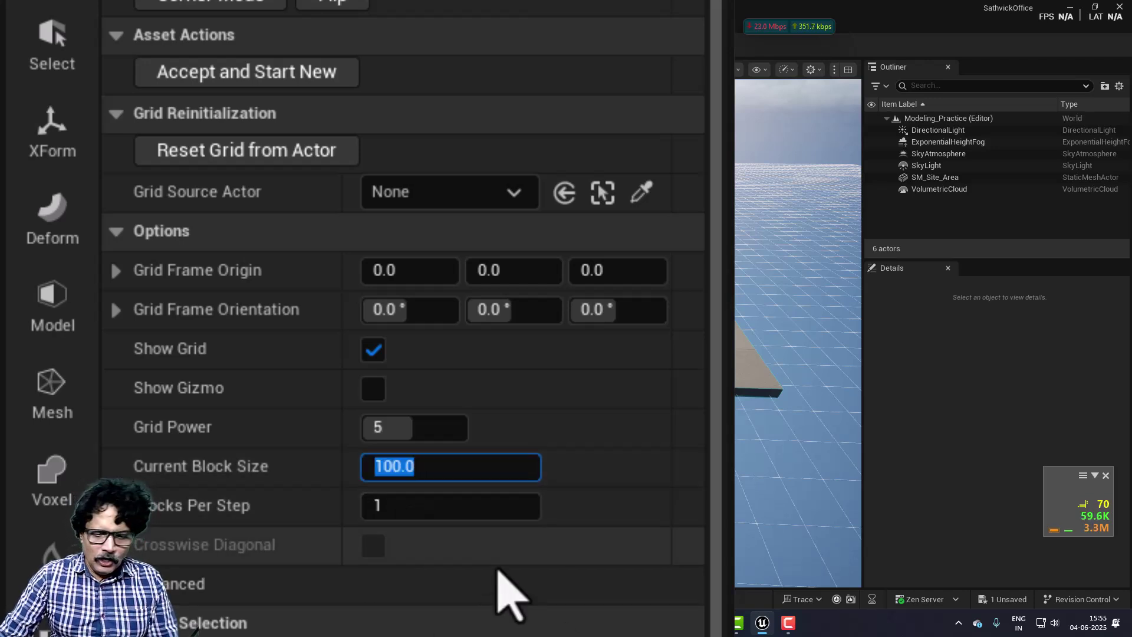
key("Return")
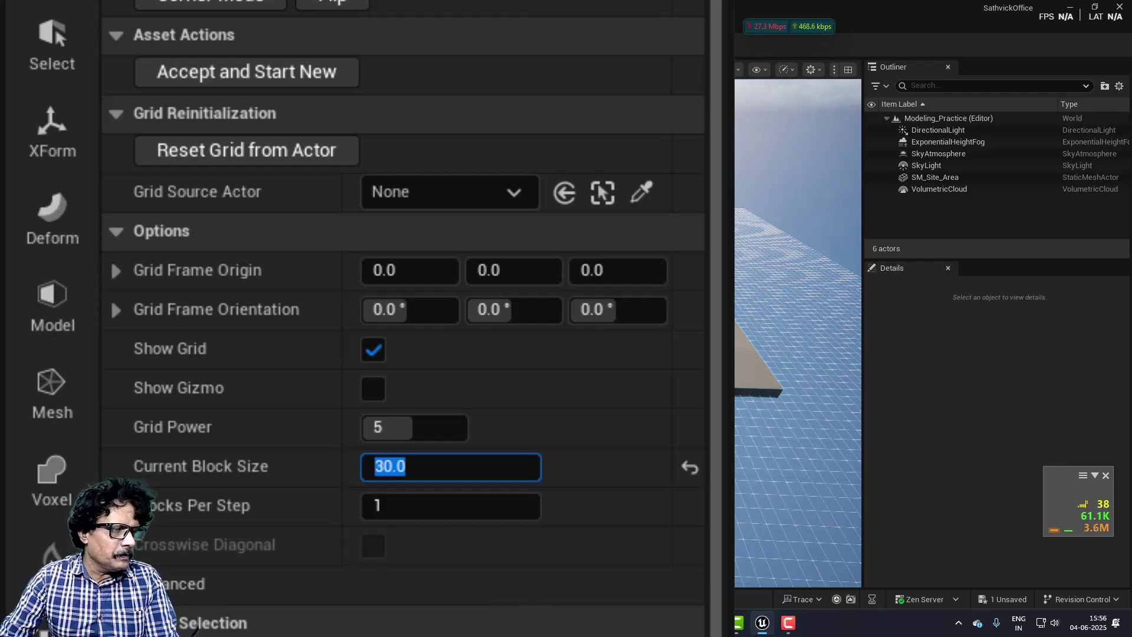
Step: Select a 90 by 90 block area at the floor's near corner and extrude it upward into a tall column
scroll(398, 377, "up", 4)
scroll(398, 377, "down", 2)
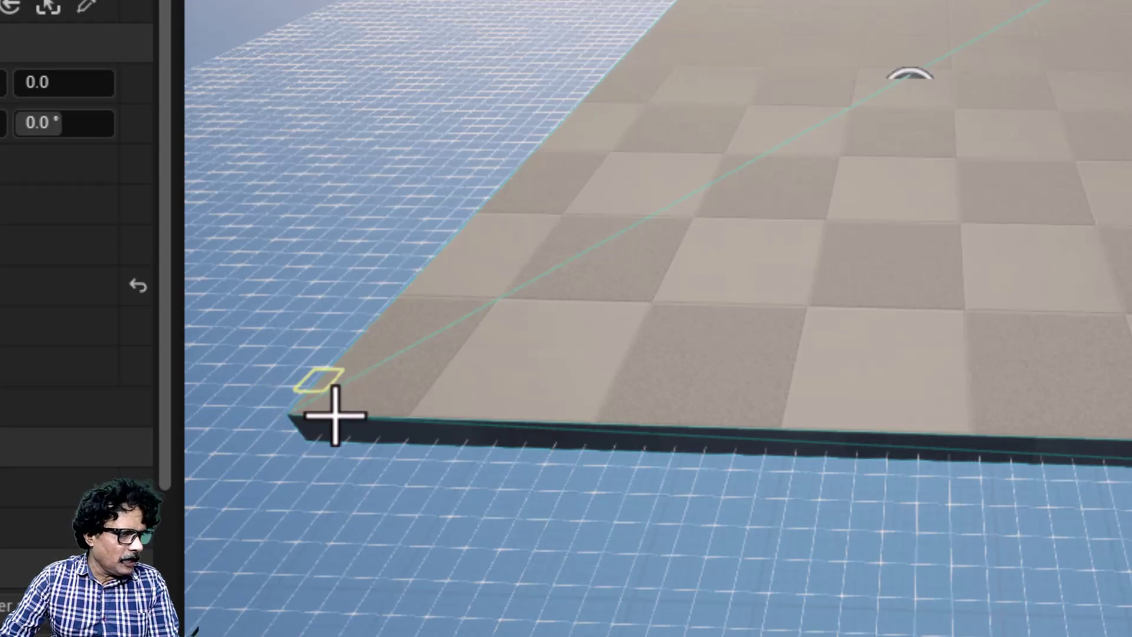
left_click_drag(345, 416, 425, 360)
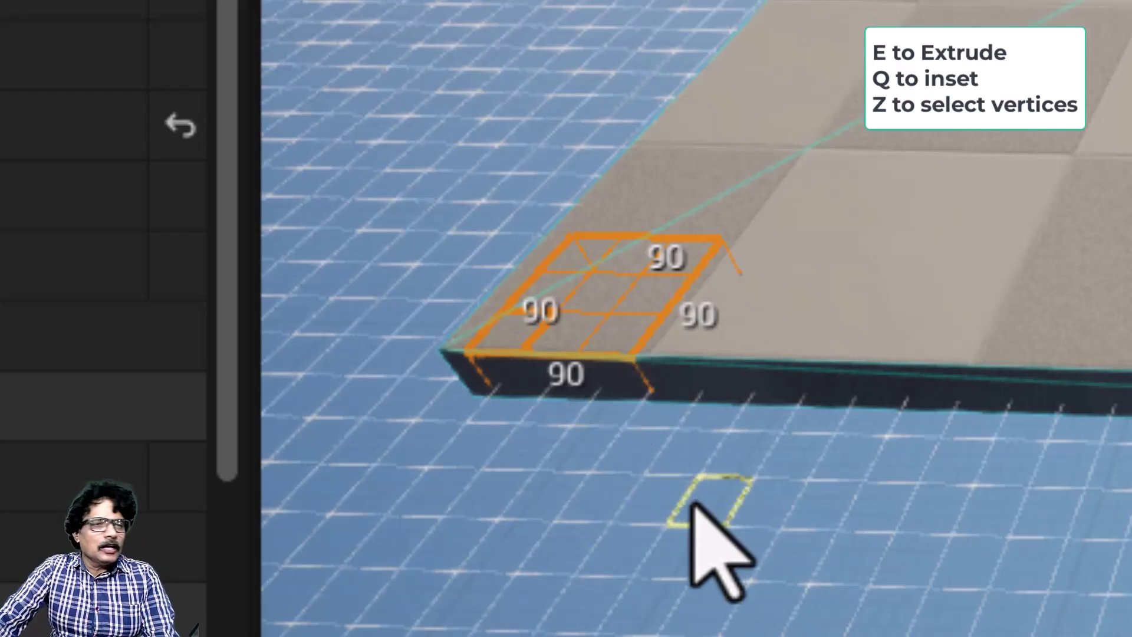
key("e")
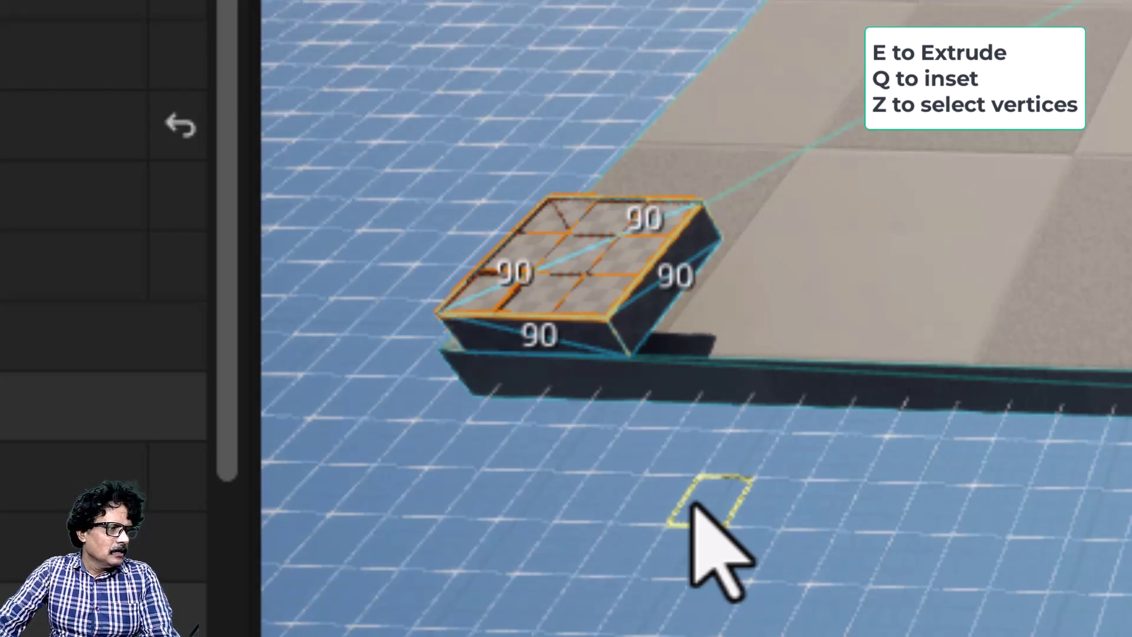
key("e")
key("e")
key("e")
key("e")
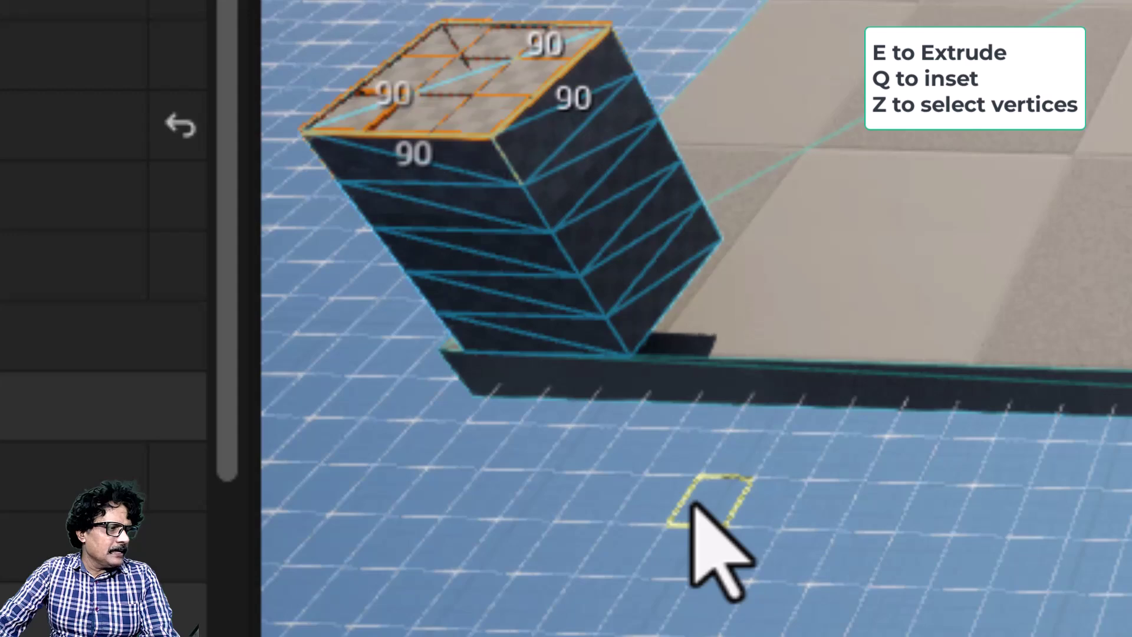
key("e")
key("e")
key("e")
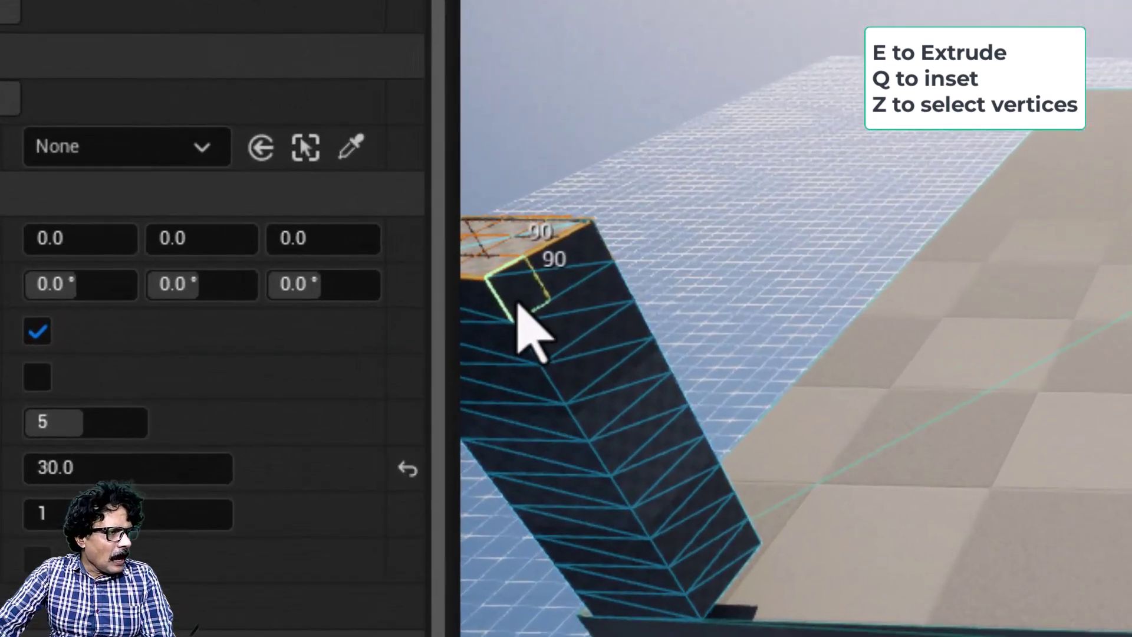
Step: Select the 90 by 30 strip at the top of the column's inner side and extrude it into a beam spanning the floor's width
left_click(320, 282)
left_click_drag(518, 304, 613, 251)
left_click(600, 258, "shift")
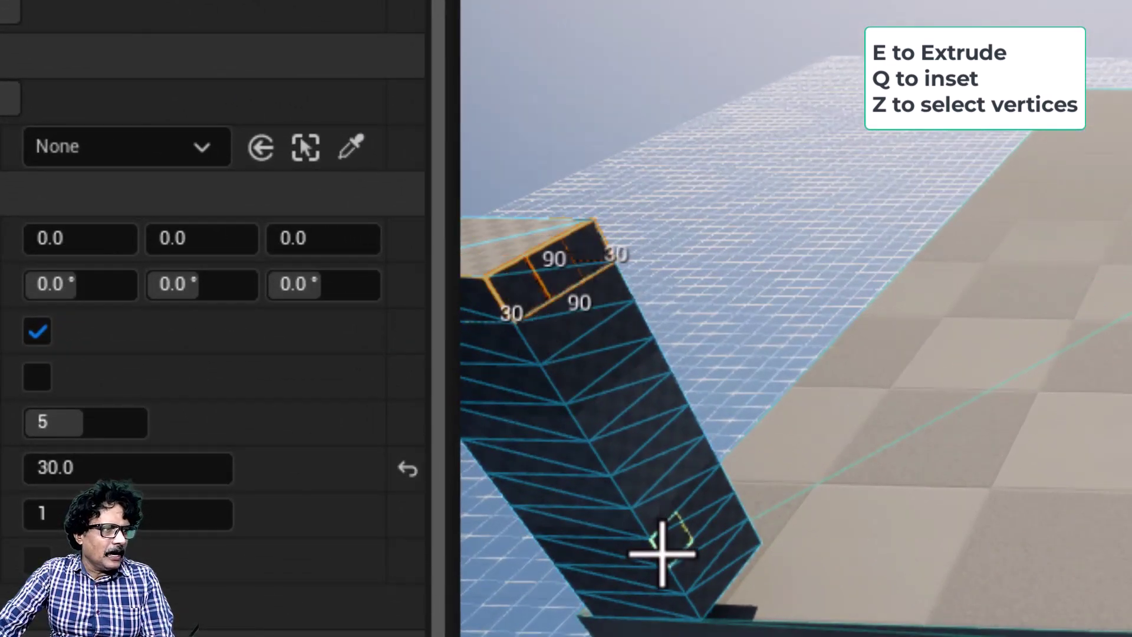
scroll(662, 552, "down", 1)
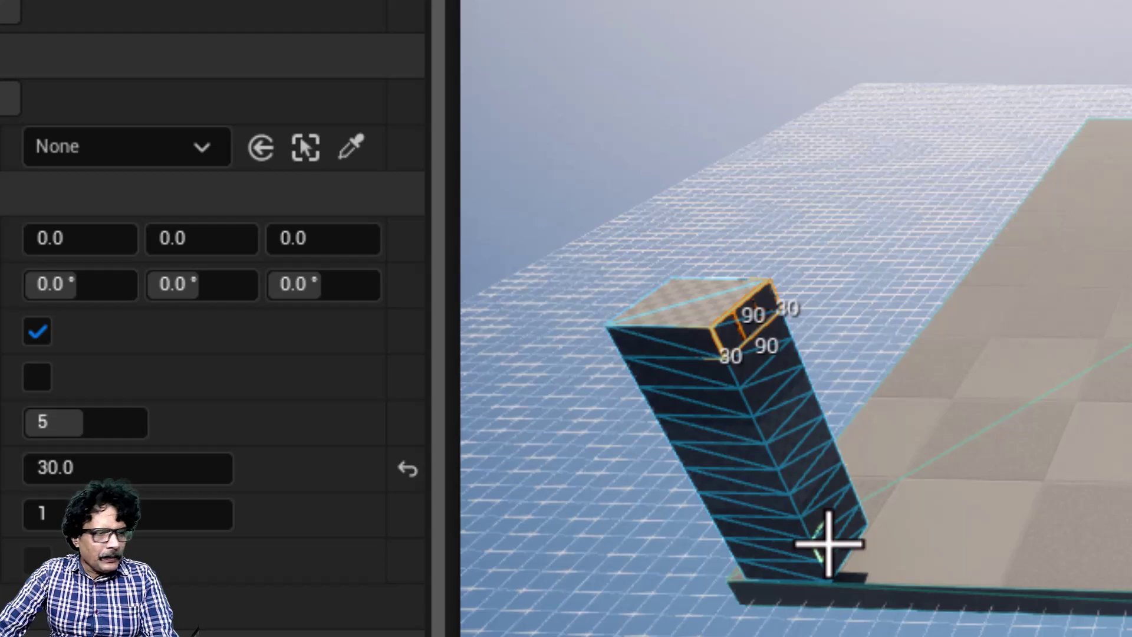
key("e")
key("e")
key("e")
key("e")
key("e")
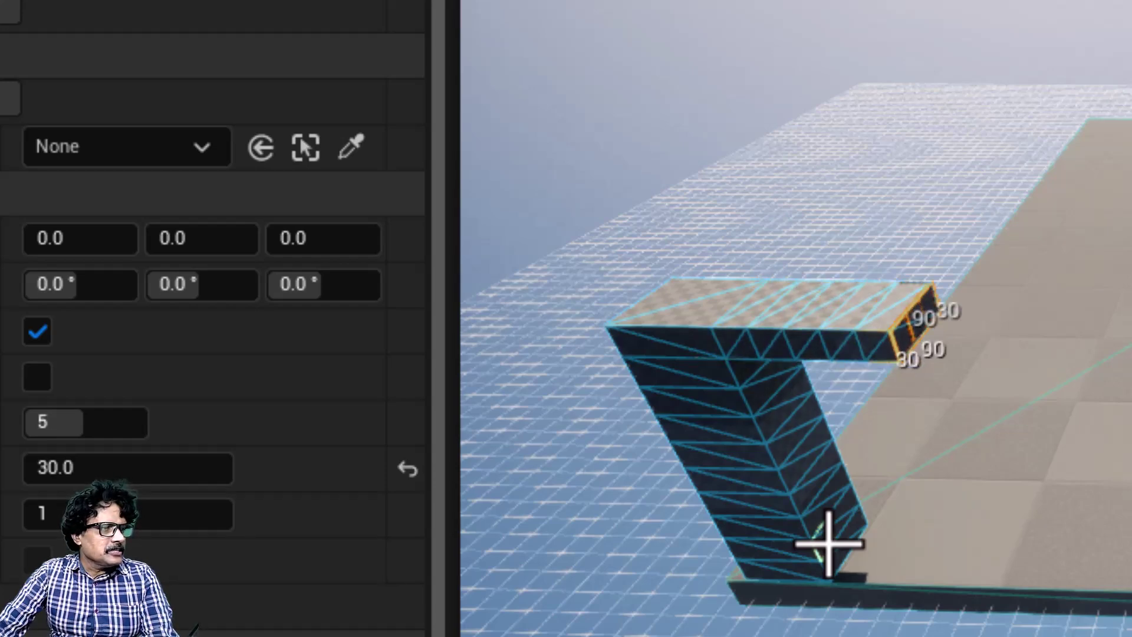
key("e")
key("e")
key("e")
key("e")
key("e")
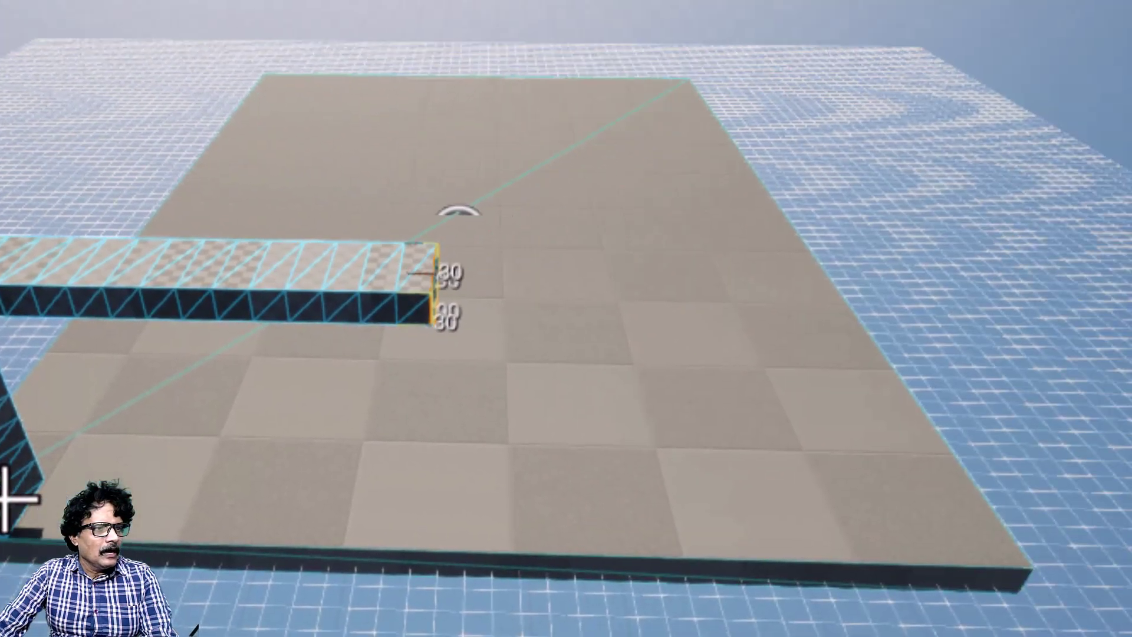
key("e")
key("e")
key("e")
key("e")
key("e")
key("e")
key("e")
key("e")
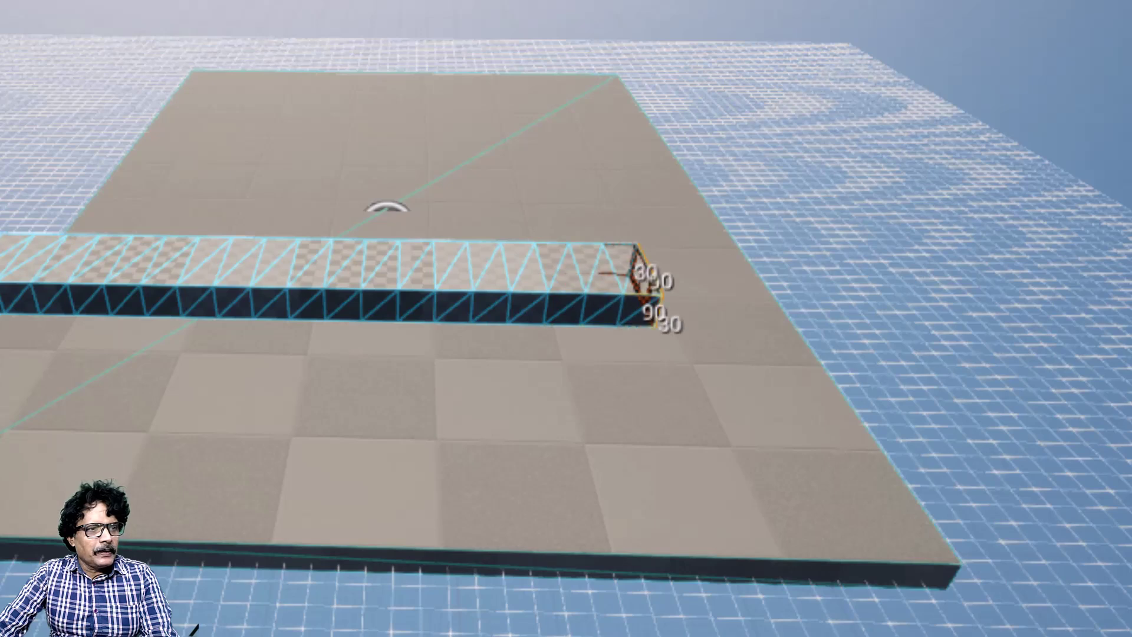
key("e")
key("e")
key("e")
key("e")
key("e")
key("e")
key("e")
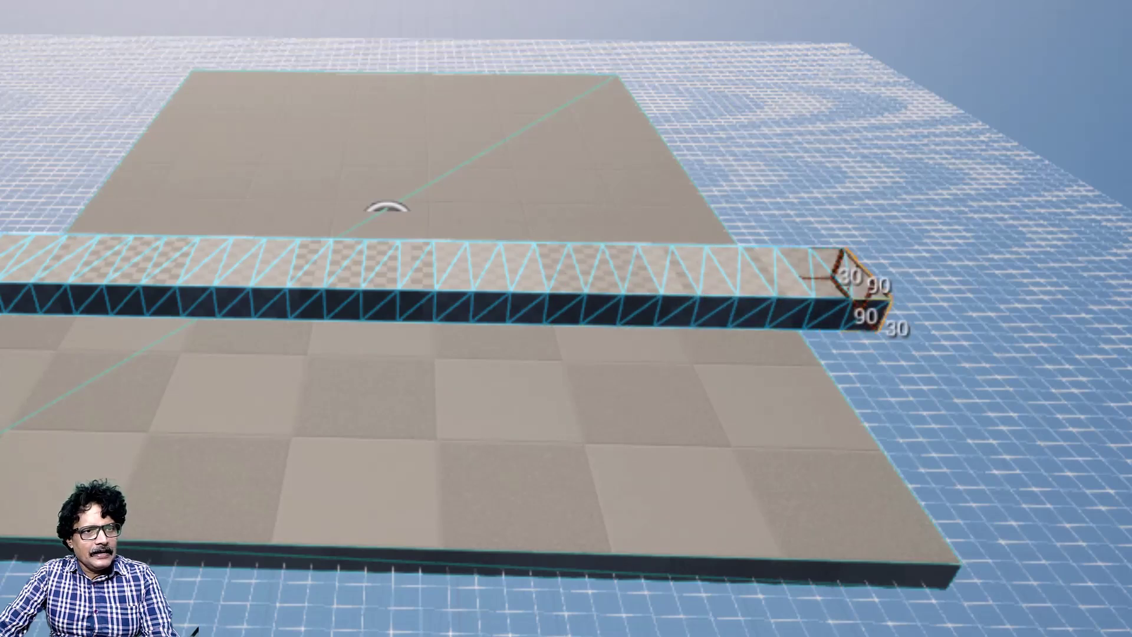
key("e")
key("e")
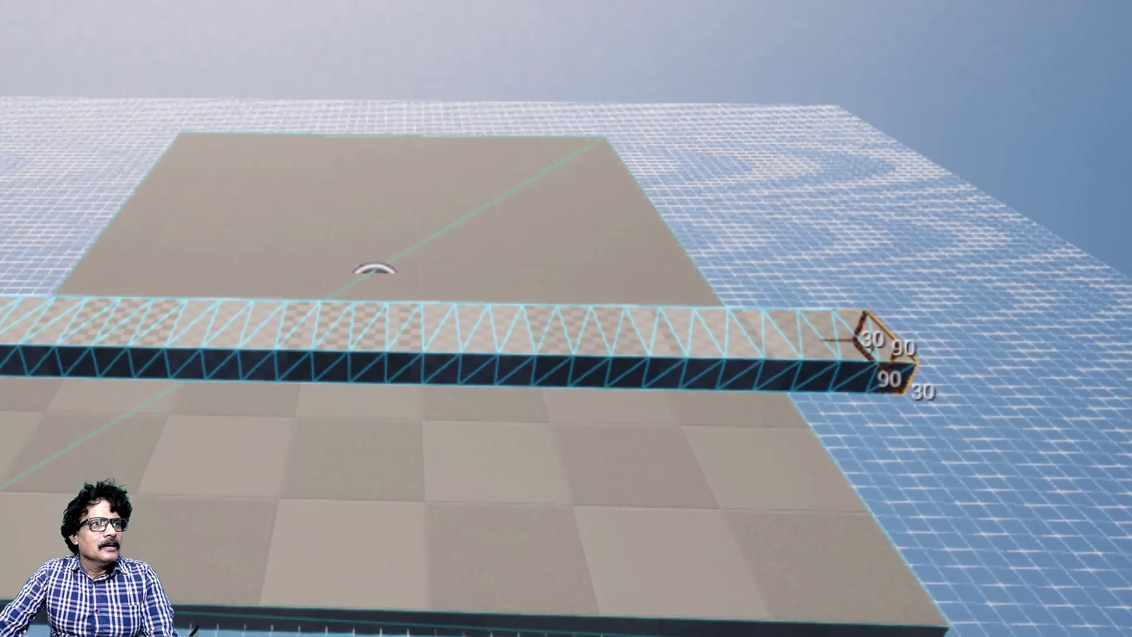
Step: Check the beam's reach across the floor in the front view, and return to the perspective view
left_click(463, 32)
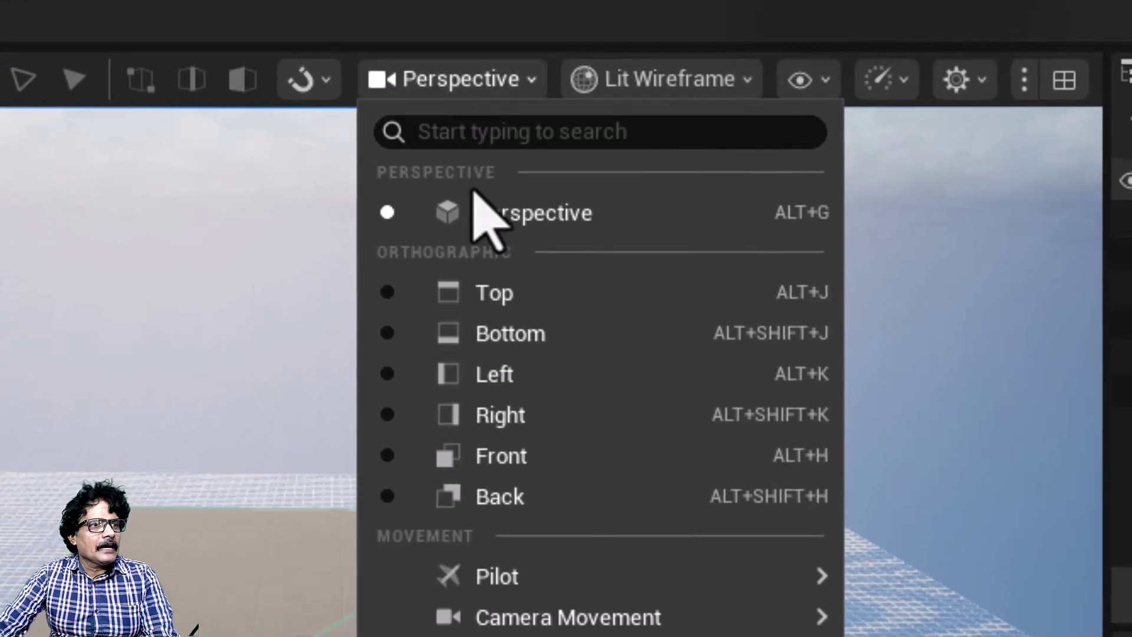
left_click(501, 455)
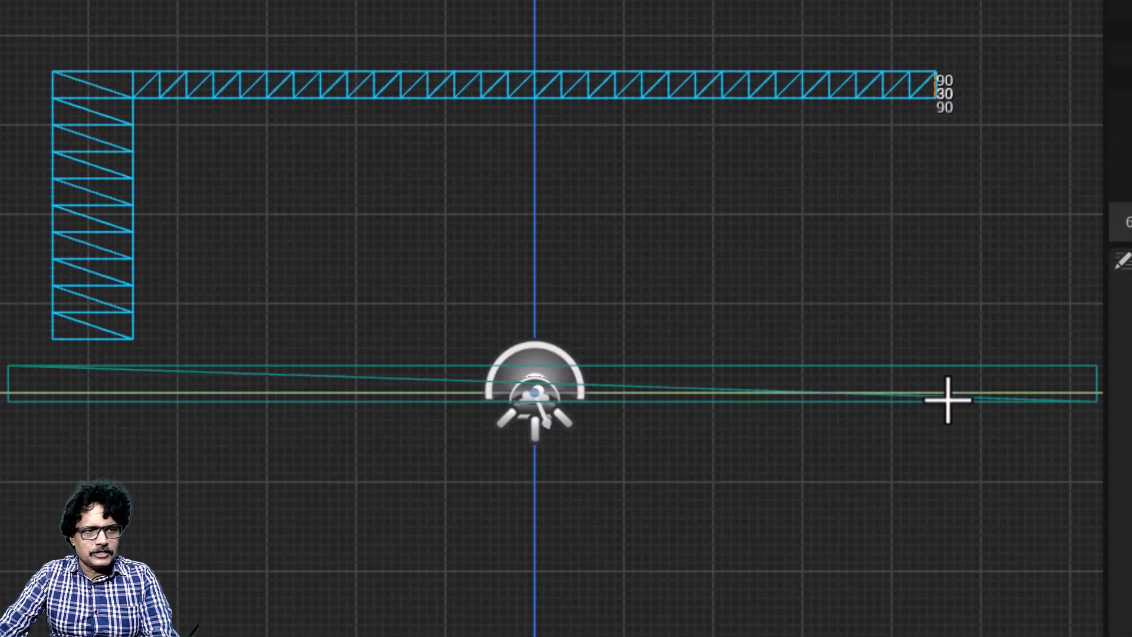
right_click_drag(884, 321, 473, 346)
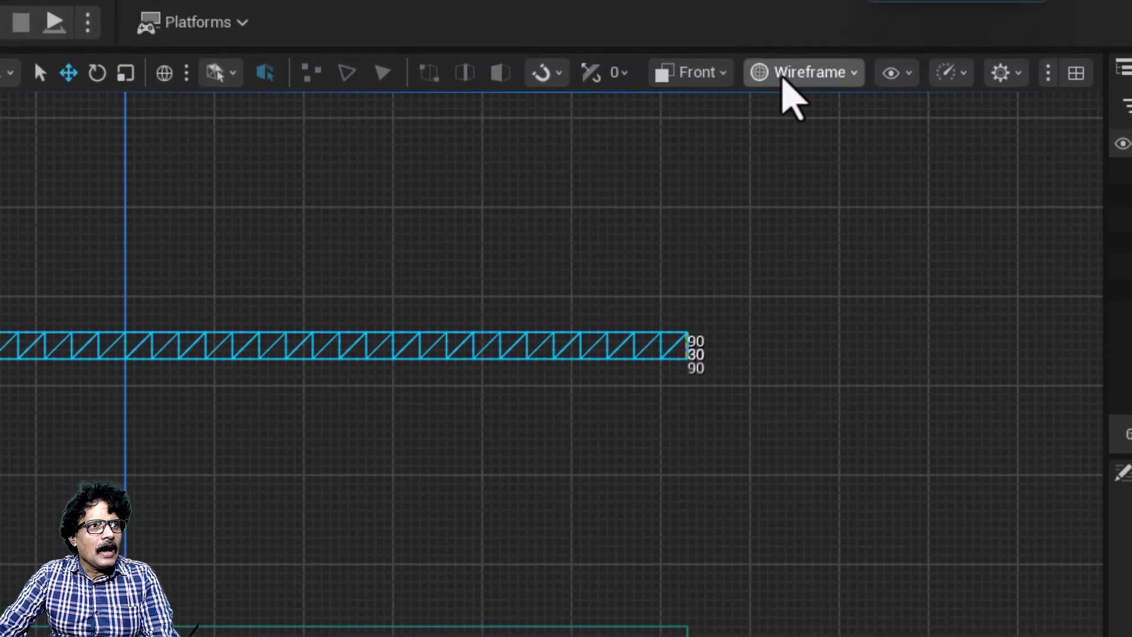
left_click(693, 74)
left_click(731, 165)
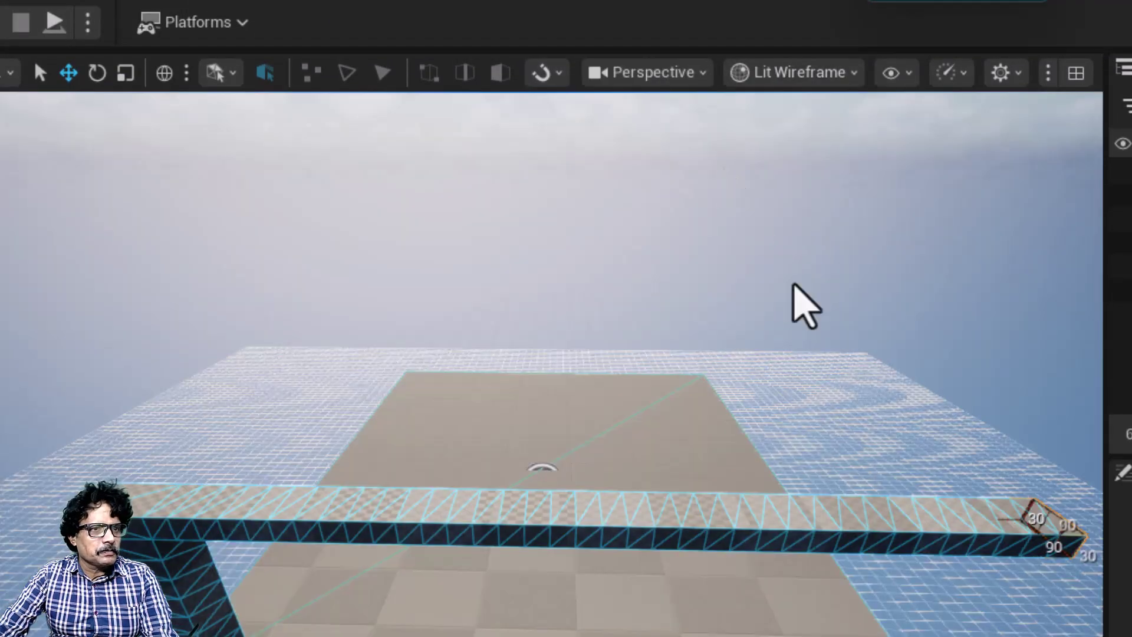
Step: Select a 90 by 90 block area under the beam's free end and extrude it down to the floor as a second column
right_click_drag(911, 630, 950, 624)
scroll(551, 364, "up", 5)
scroll(551, 364, "down", 4)
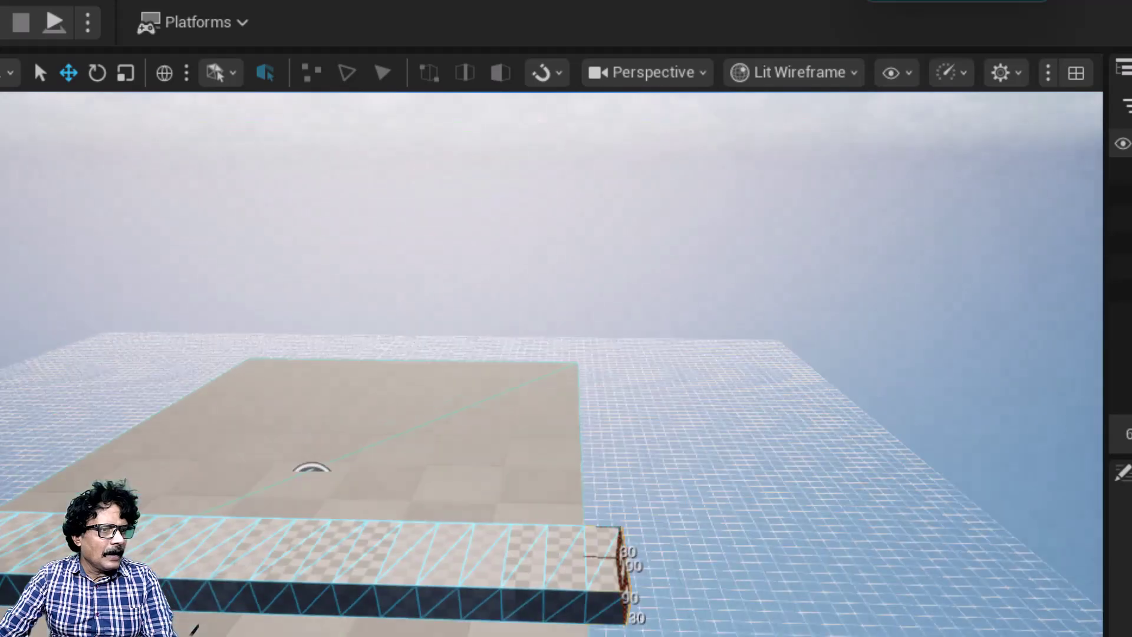
right_click_drag(551, 365, 551, 327)
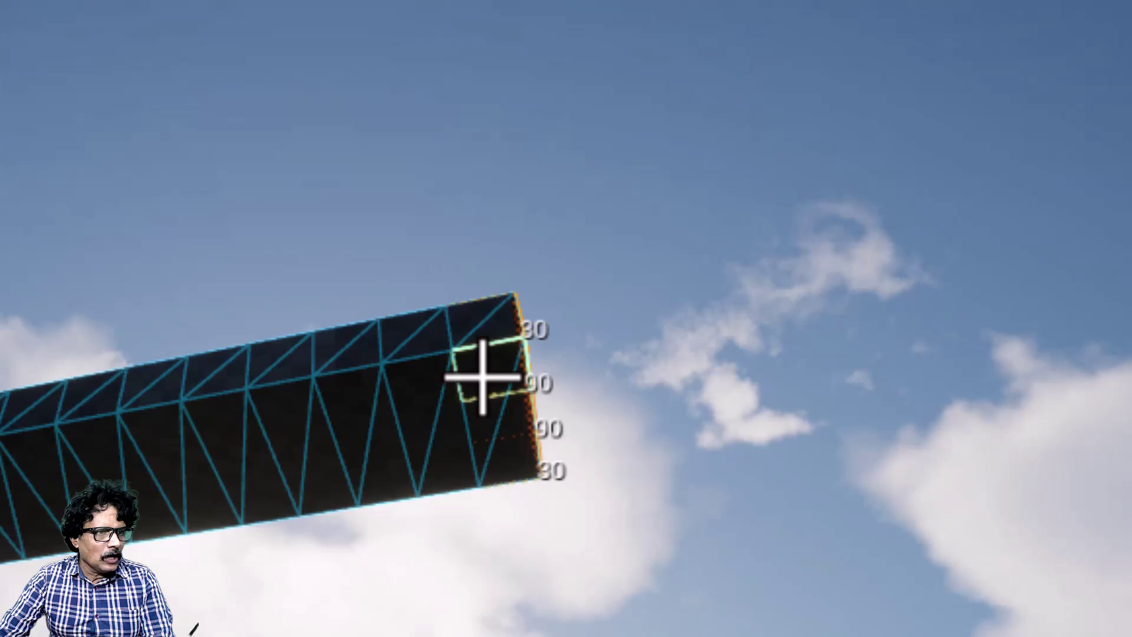
left_click(547, 497)
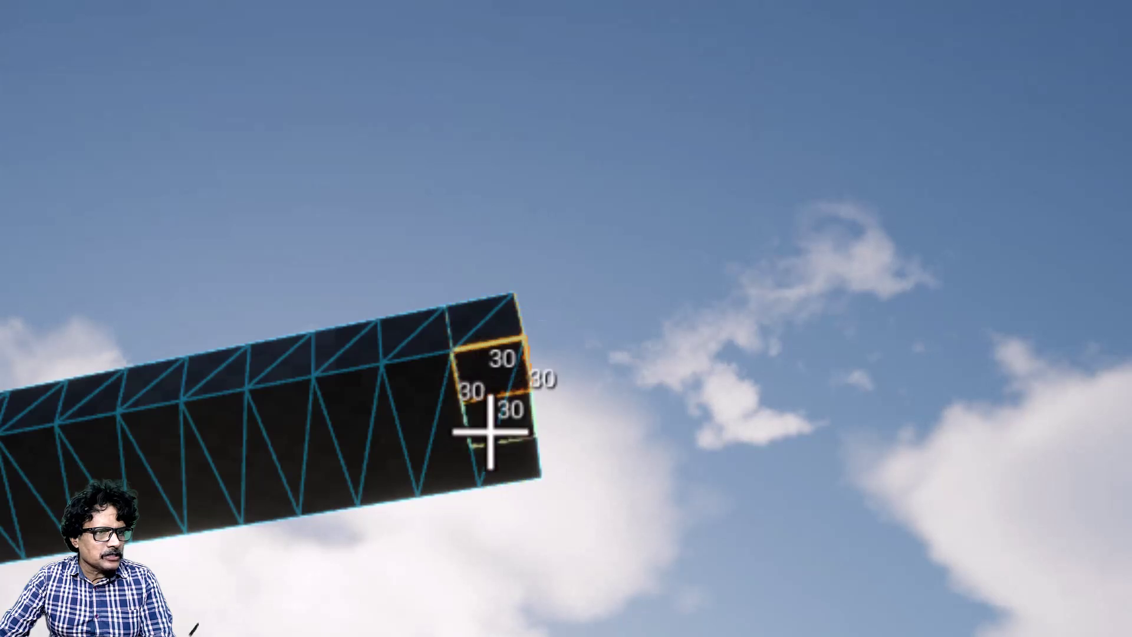
left_click_drag(492, 437, 371, 495)
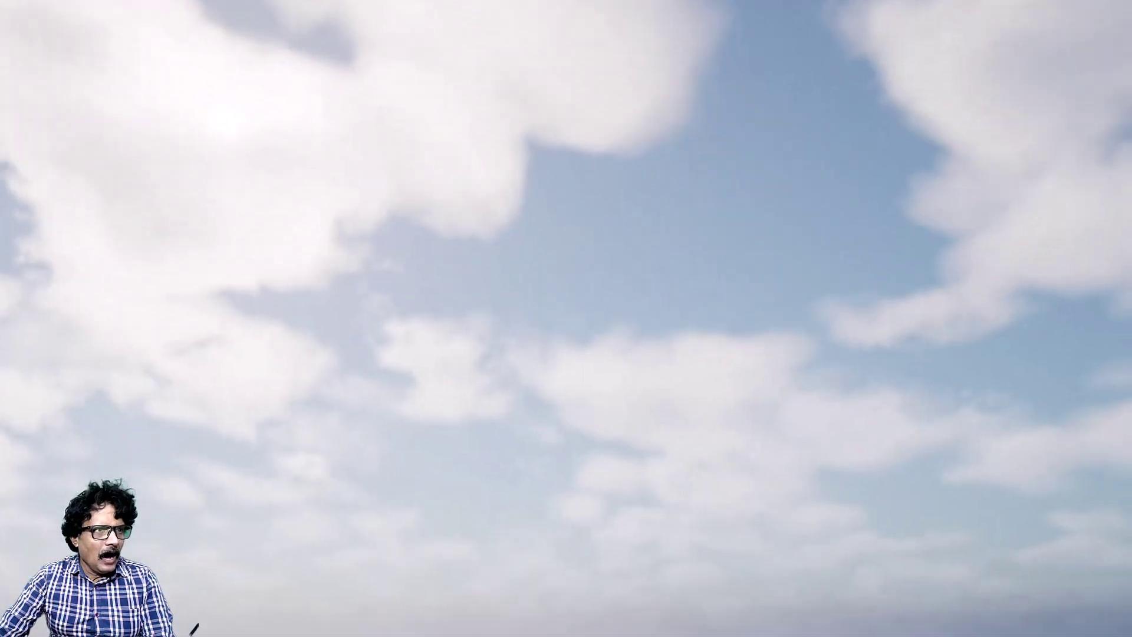
key("e")
key("e")
key("e")
key("e")
key("e")
key("e")
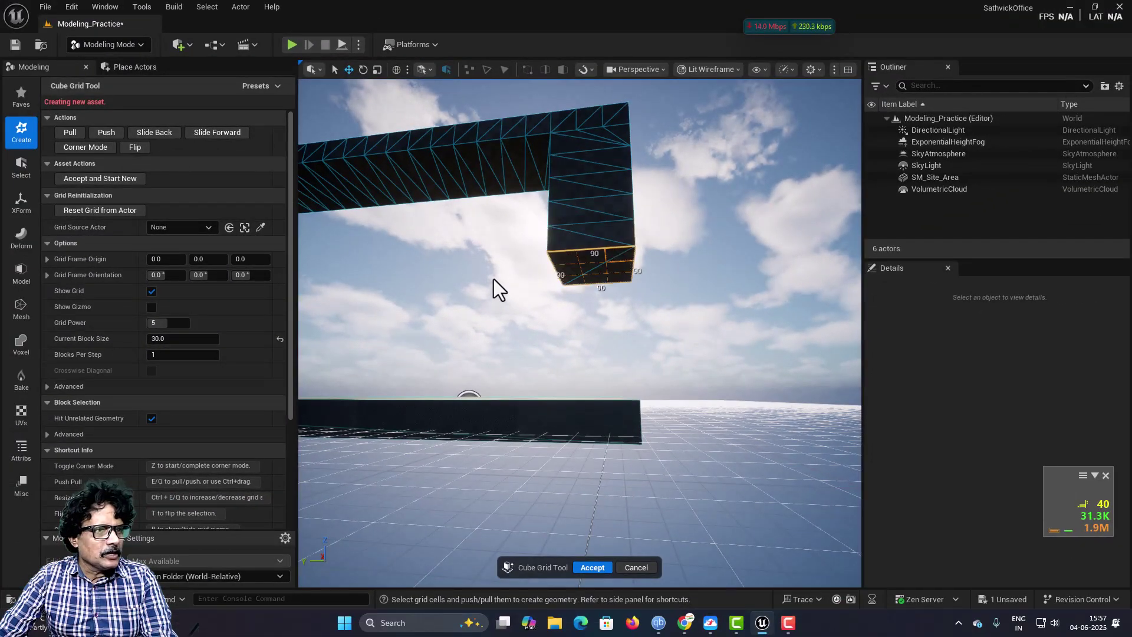
key("e")
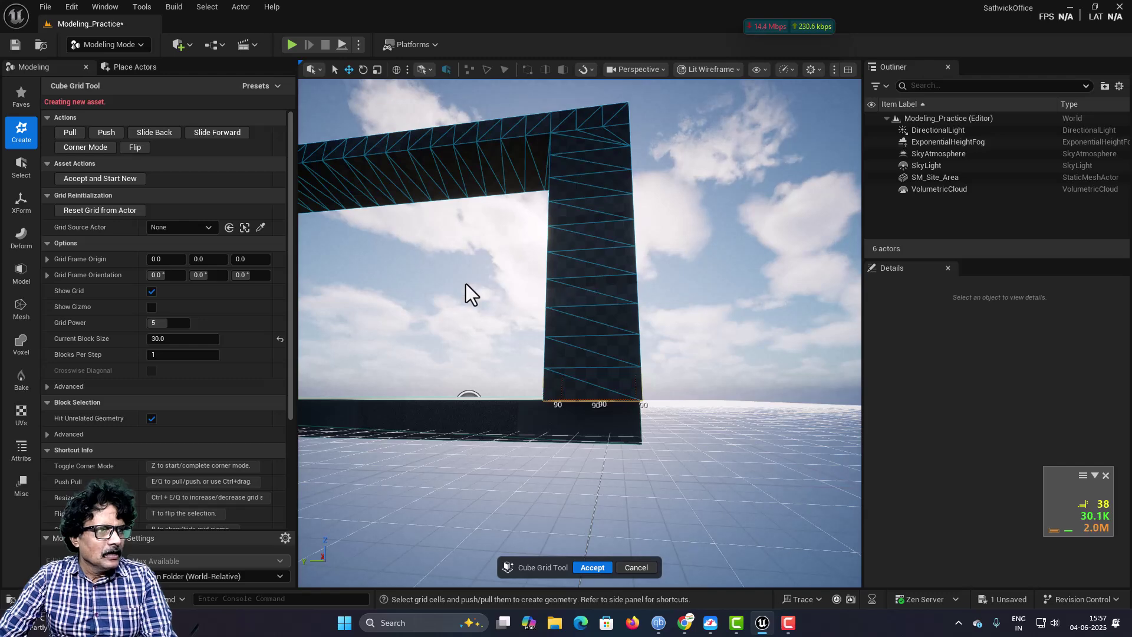
Step: Examine how both columns and the beam line up with the floor in the front view, and return to perspective
scroll(465, 282, "down", 5)
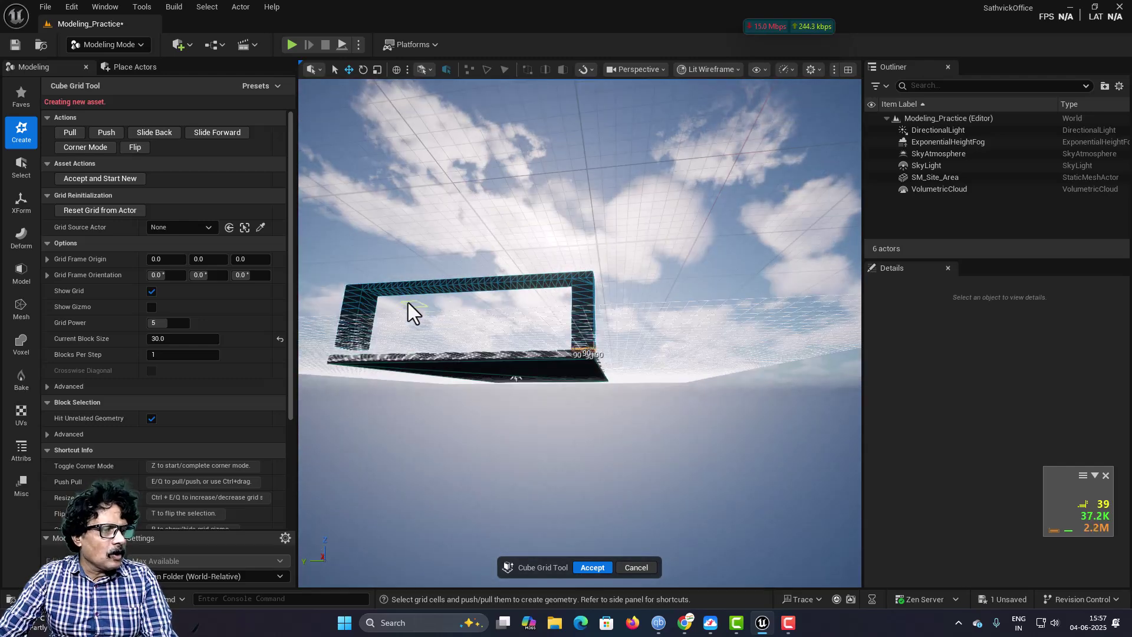
right_click_drag(408, 302, 407, 330)
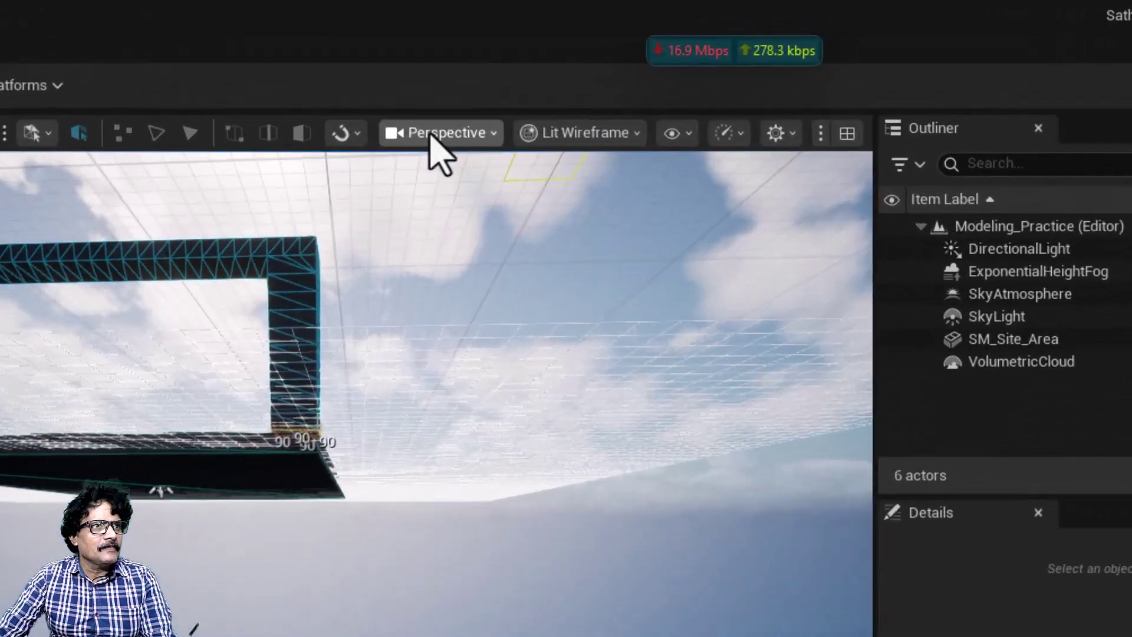
left_click(634, 71)
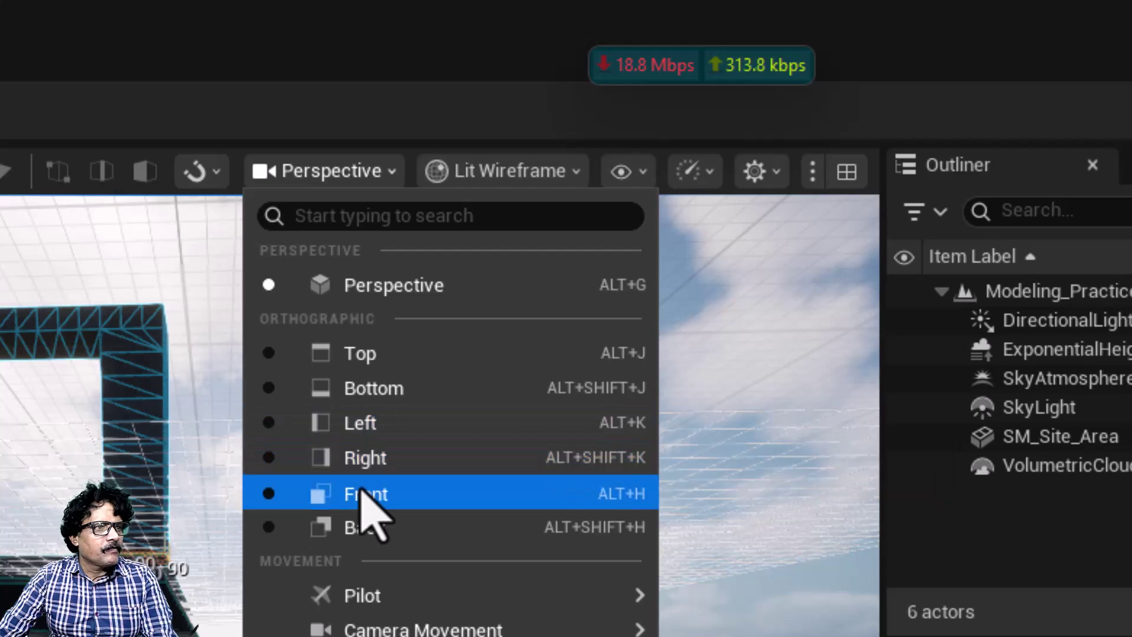
left_click(365, 492)
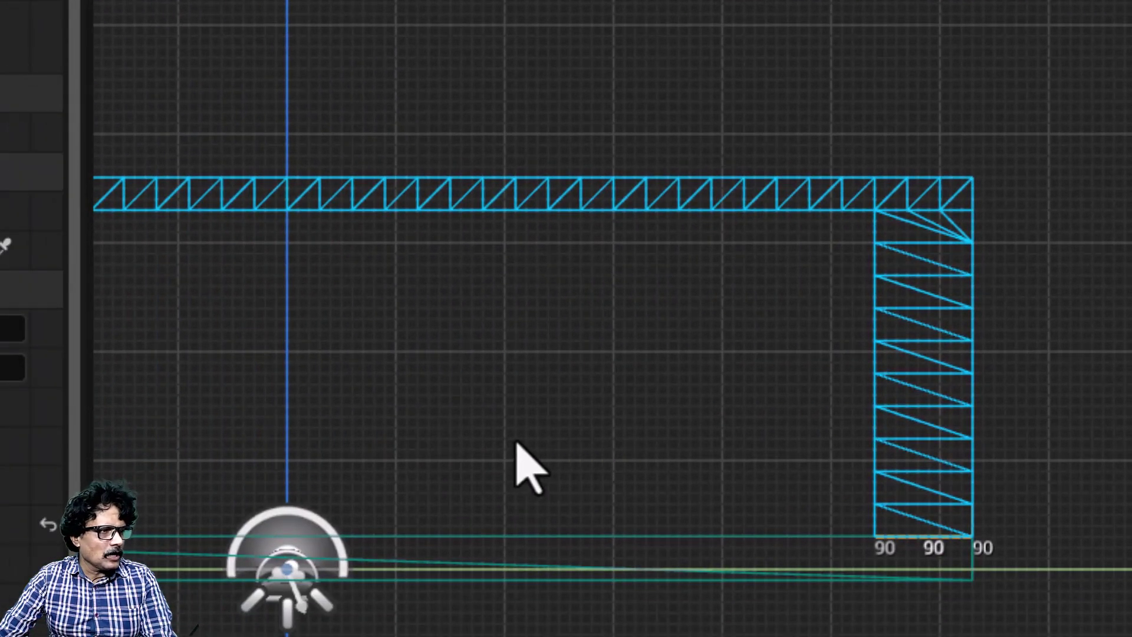
right_click_drag(515, 449, 357, 455)
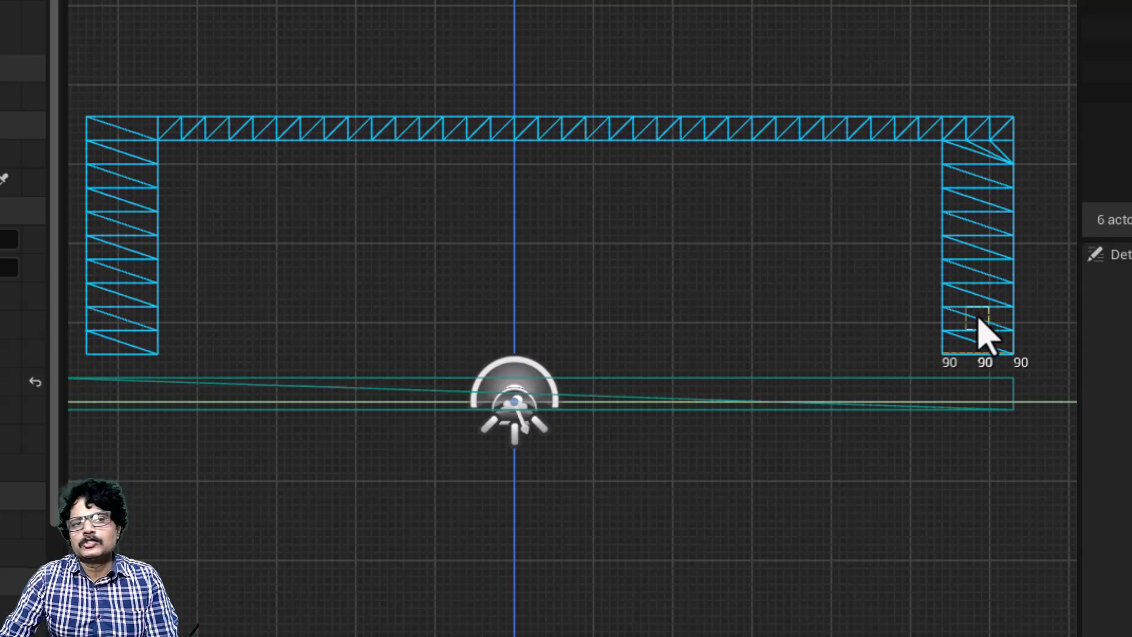
left_click(581, 33)
left_click(619, 182)
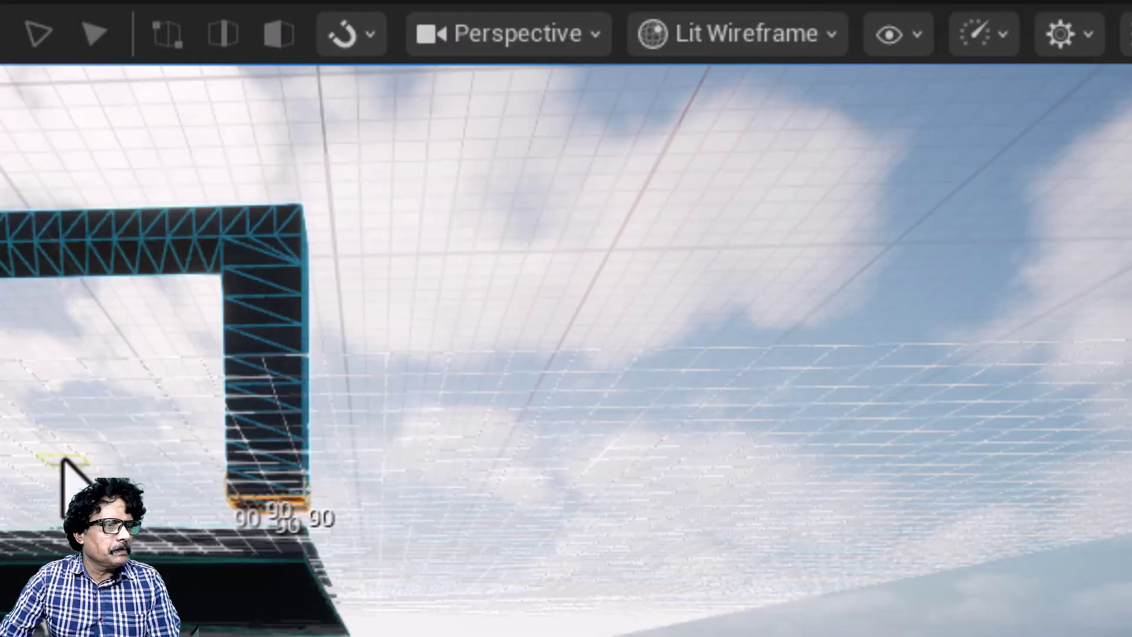
right_click_drag(70, 476, 71, 424)
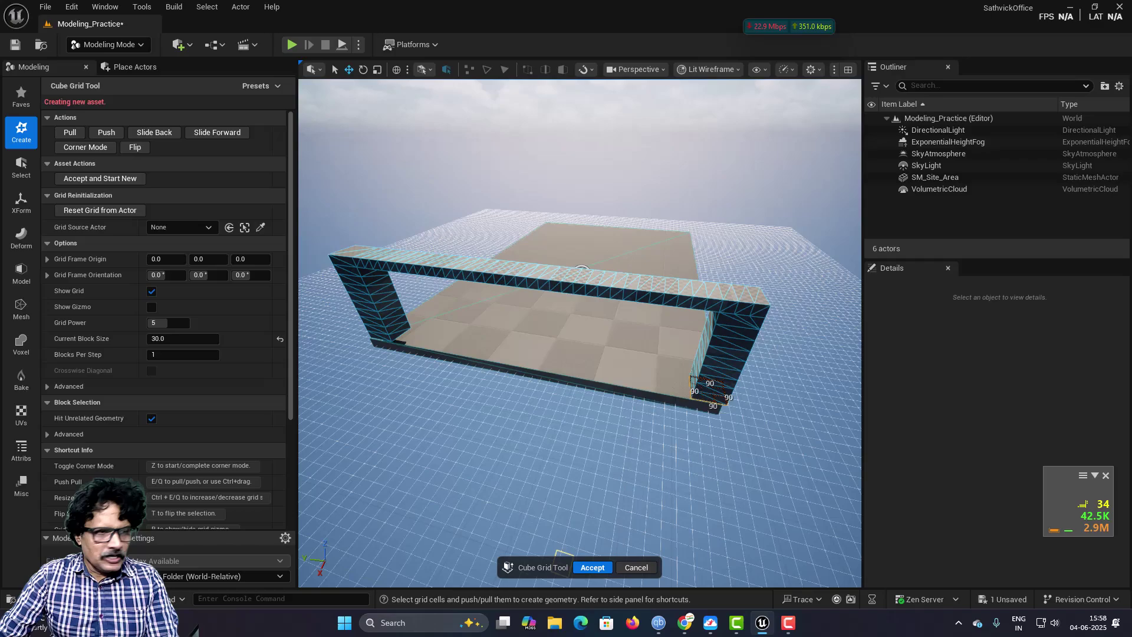
Step: Select a 900 by 30 strip along the middle of the beam's top face and push it in to cut a long slot
mouse_move(560, 555)
right_mouse_down()
mouse_move(560, 582)
mouse_move(563, 551)
right_mouse_up()
right_click_drag(404, 172, 412, 212)
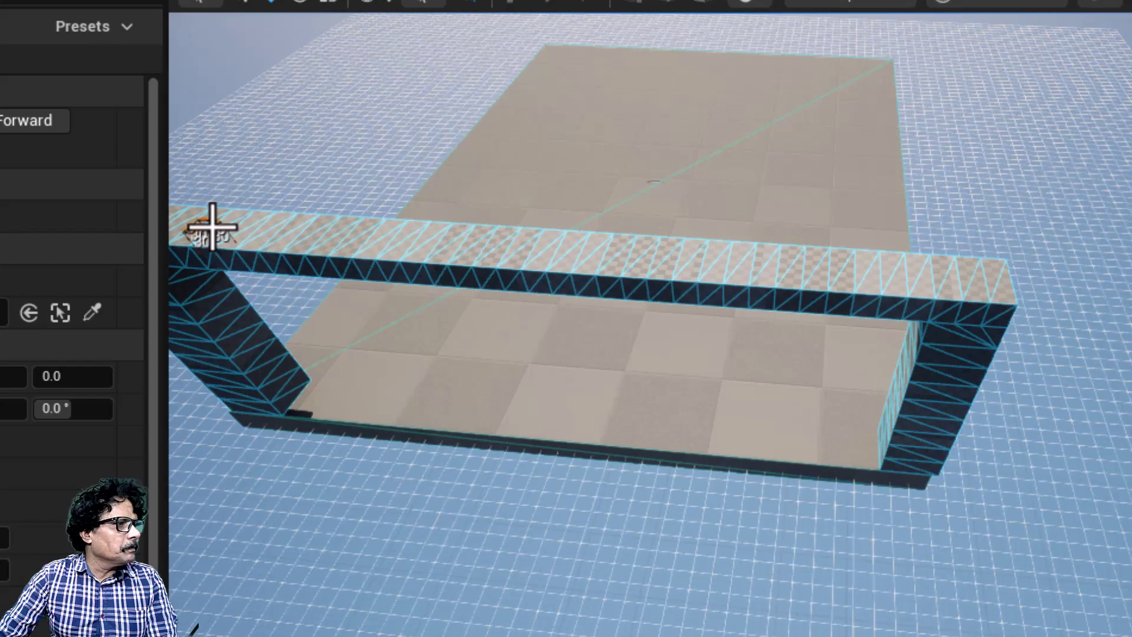
left_click_drag(319, 185, 409, 191)
left_click_drag(387, 257, 975, 301)
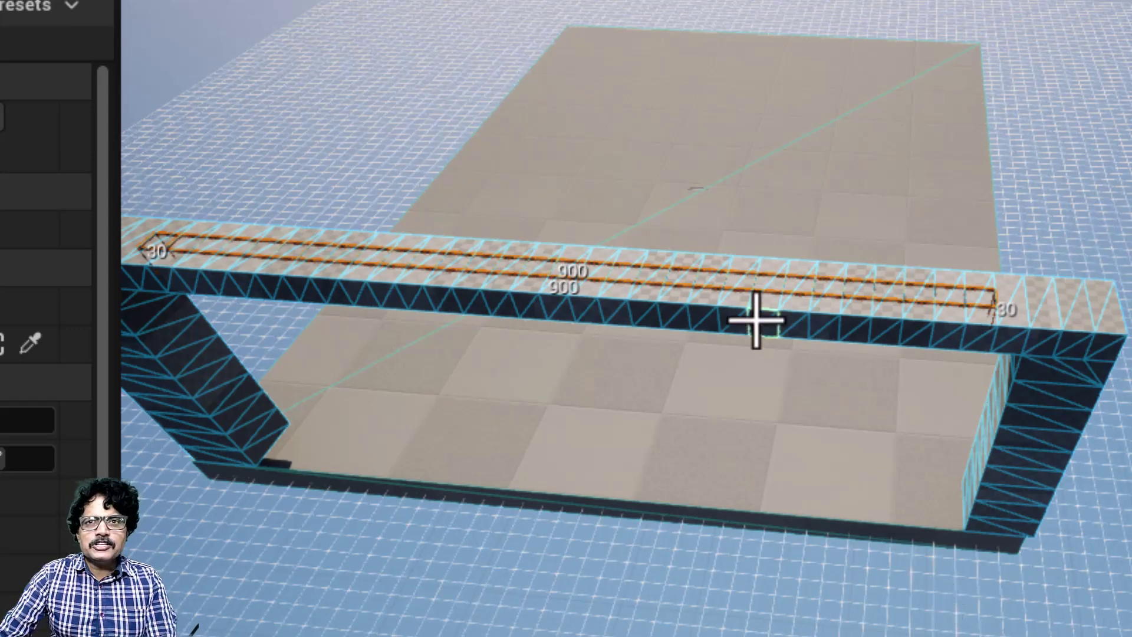
scroll(536, 261, "up", 4)
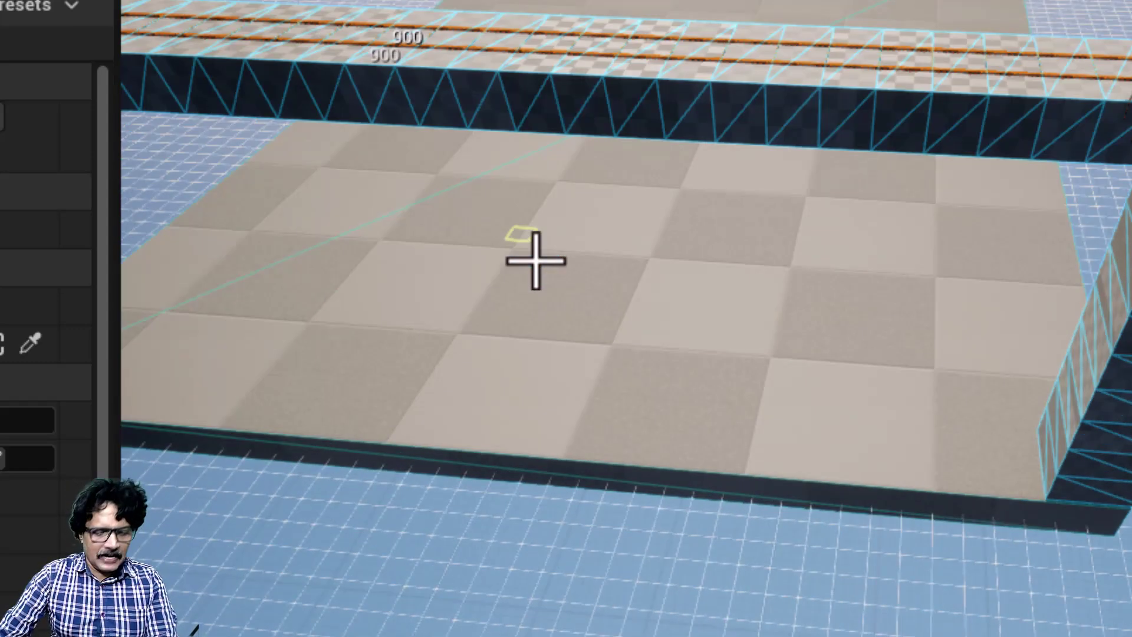
scroll(536, 261, "up", 3)
scroll(536, 262, "down", 7)
key("q")
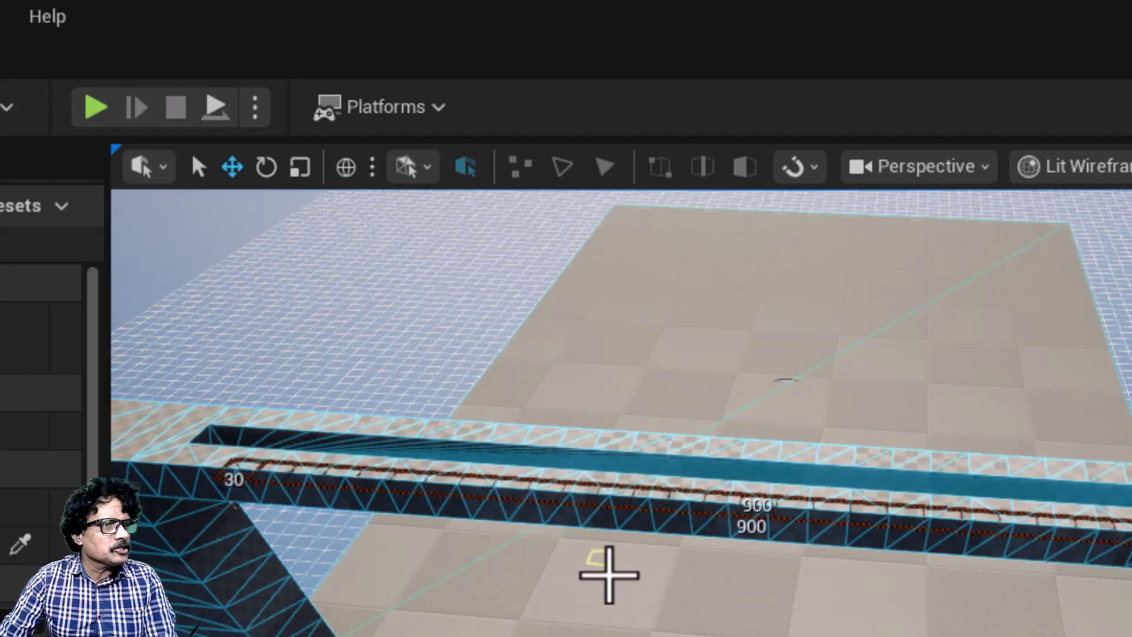
Step: Select a 30 by 210 vertical strip on the second column's front face and push it in to cut a slot
right_click_drag(576, 634, 576, 636)
scroll(576, 636, "down", 5)
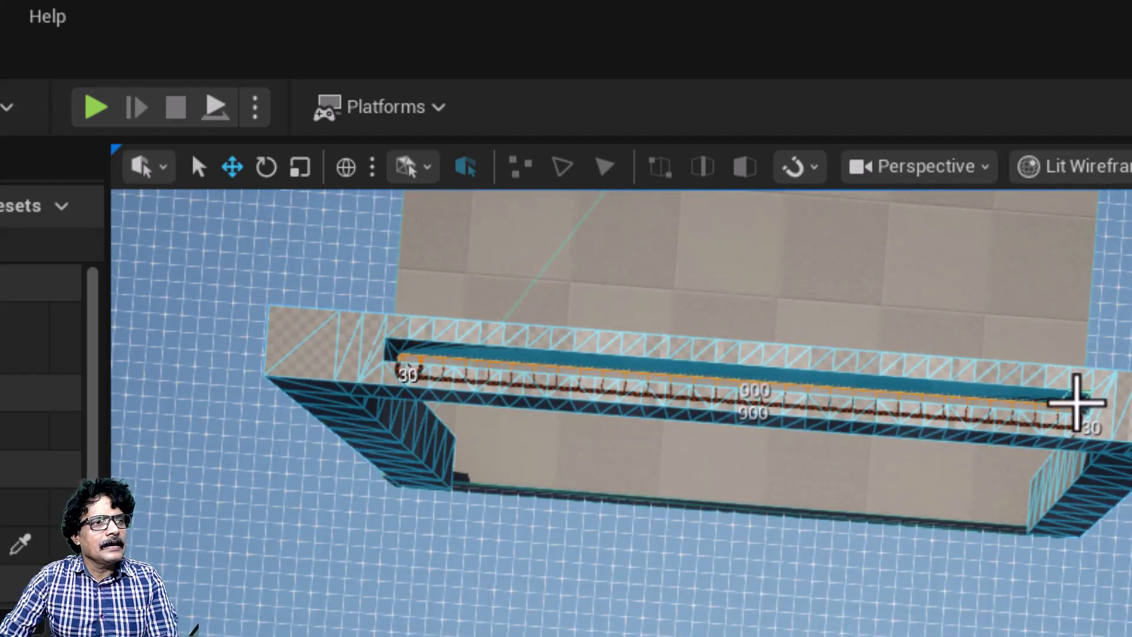
right_click_drag(328, 409, 354, 318)
key("s")
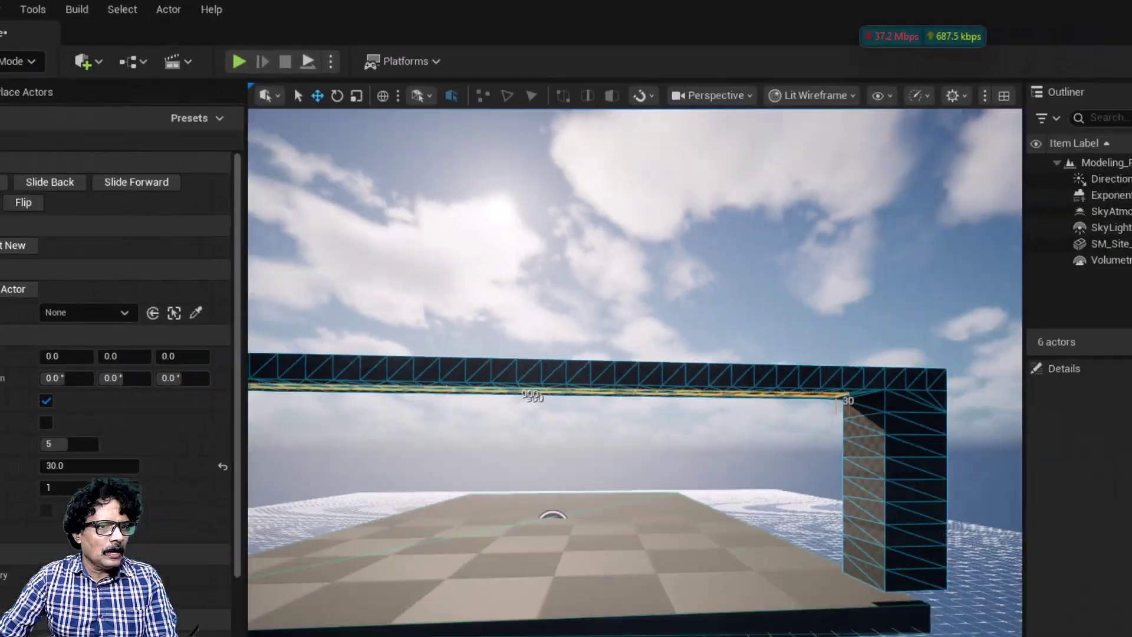
scroll(531, 302, "up", 2)
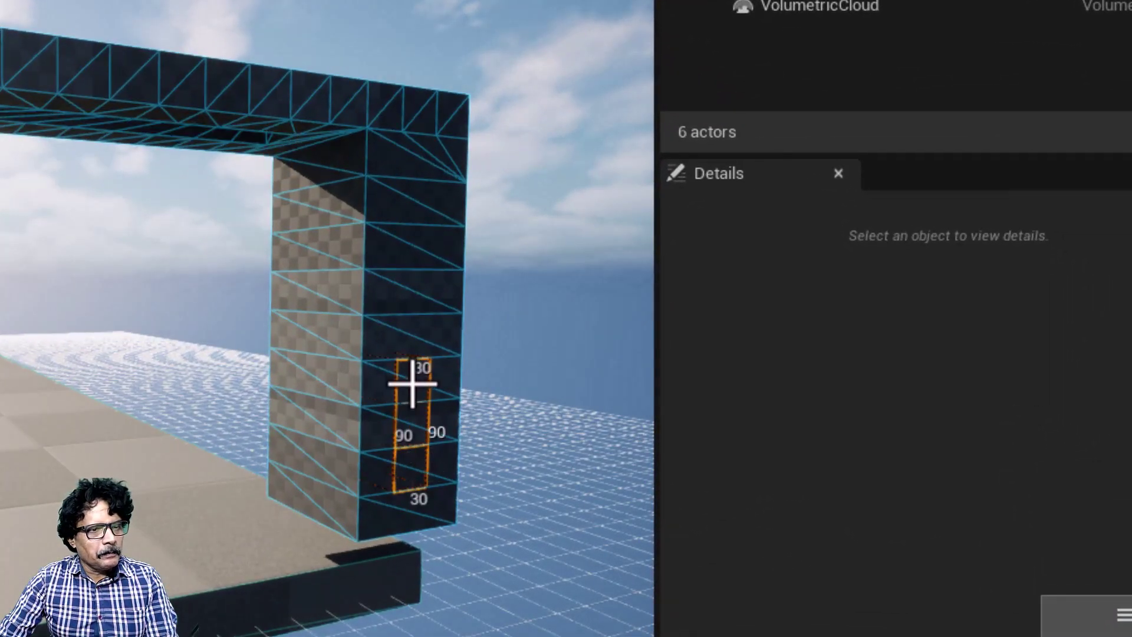
left_click_drag(412, 384, 425, 244)
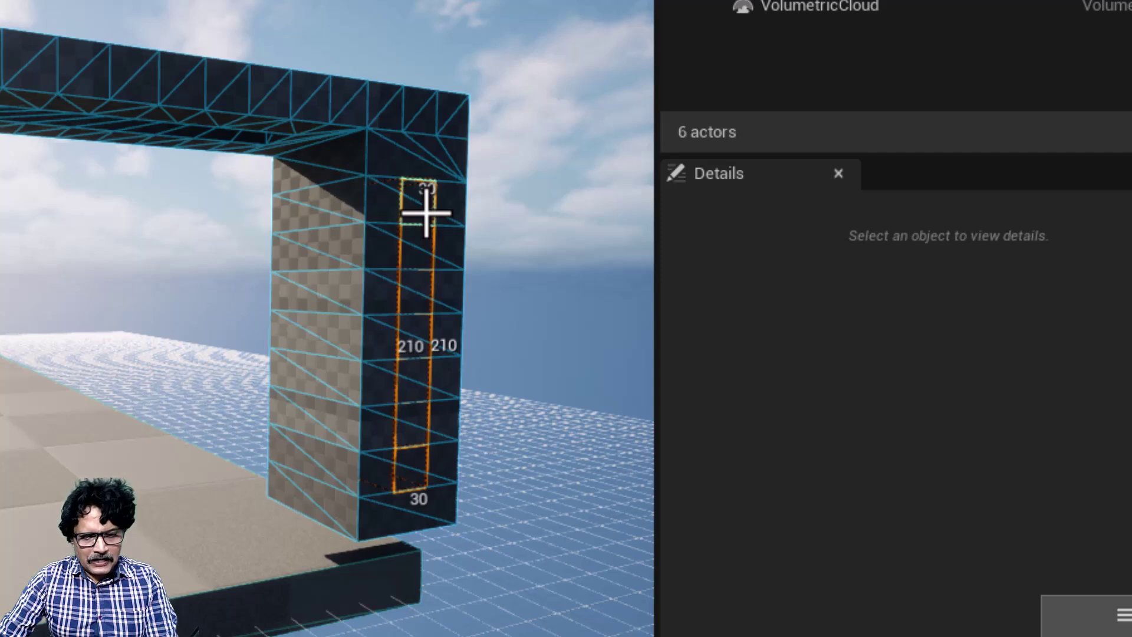
key("q")
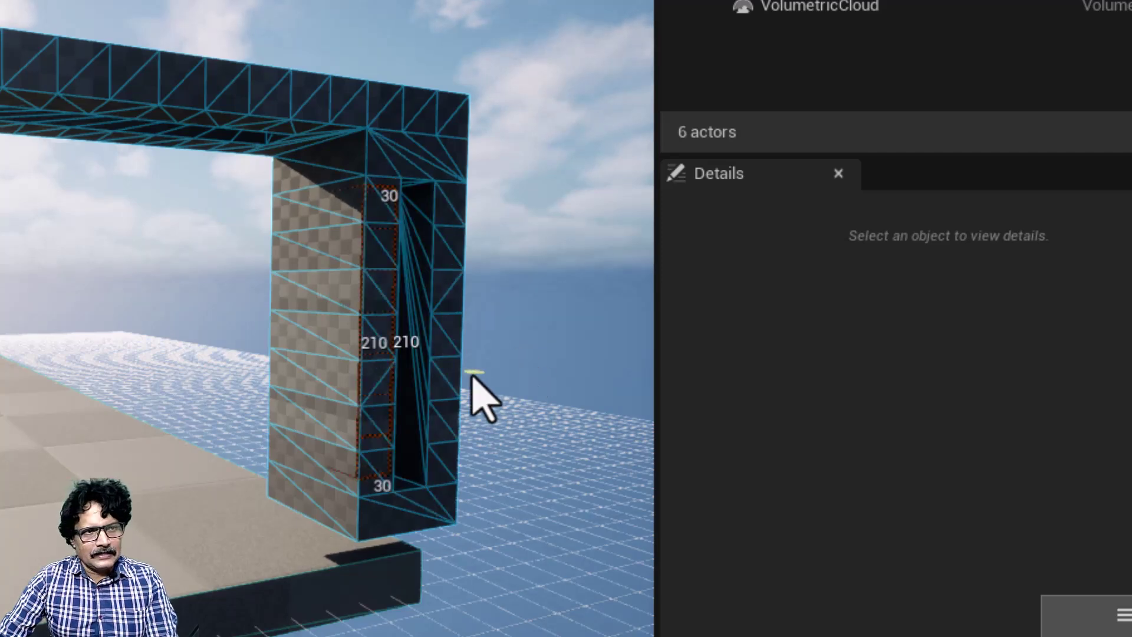
Step: Select a matching 30 by 210 strip on the first column's front face and push it in to cut a slot
right_click_drag(472, 377, 303, 396)
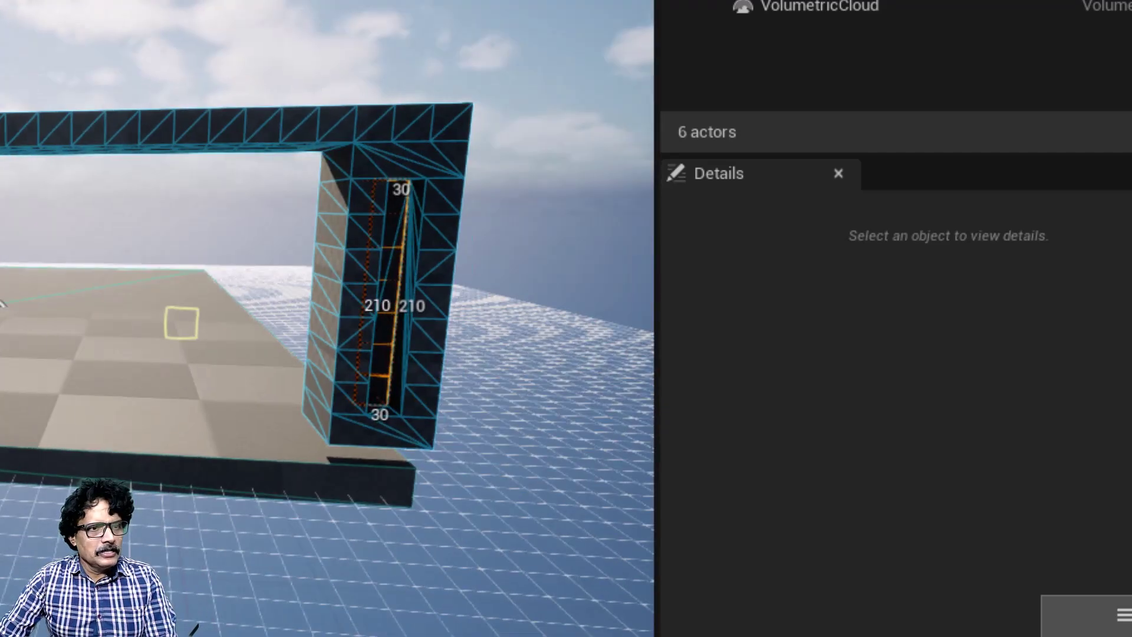
key("a")
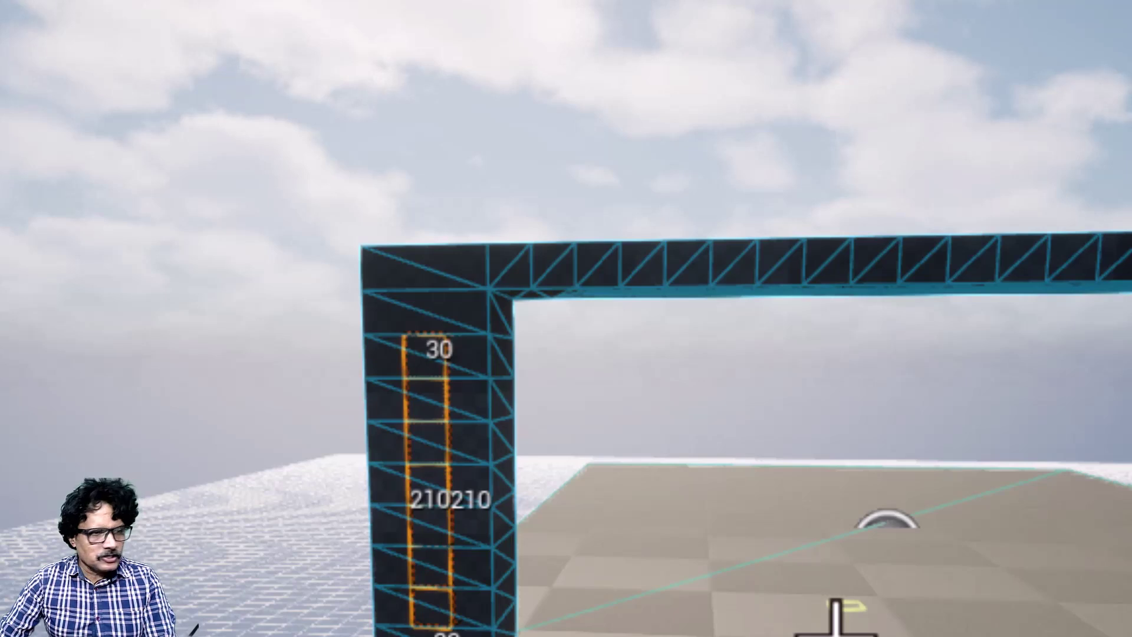
right_click_drag(760, 602, 732, 633)
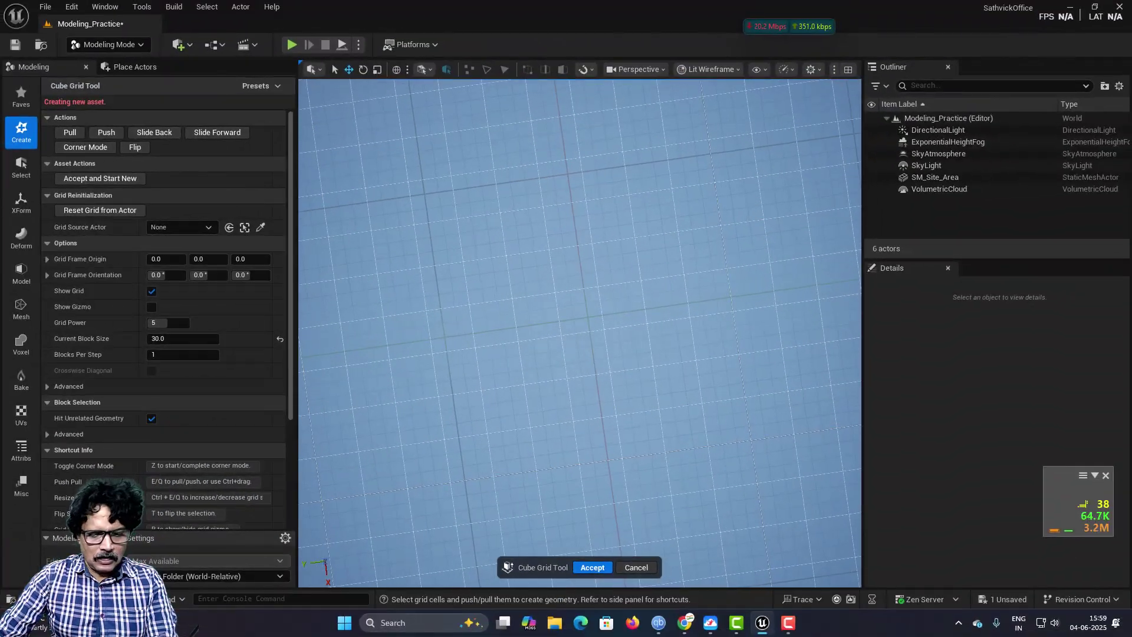
Step: Select the 90 by 90 block area on top of the first column and start Corner Mode on it
right_click_drag(613, 132, 635, 171)
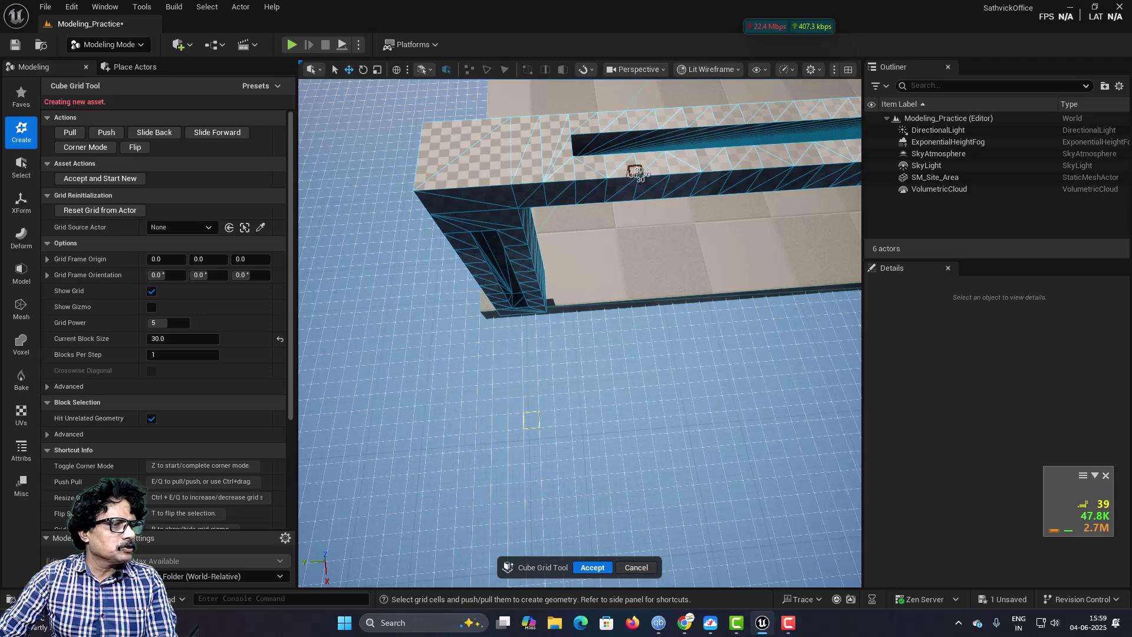
mouse_move(511, 278)
right_mouse_down()
mouse_move(510, 265)
mouse_move(512, 292)
mouse_move(510, 278)
right_mouse_up()
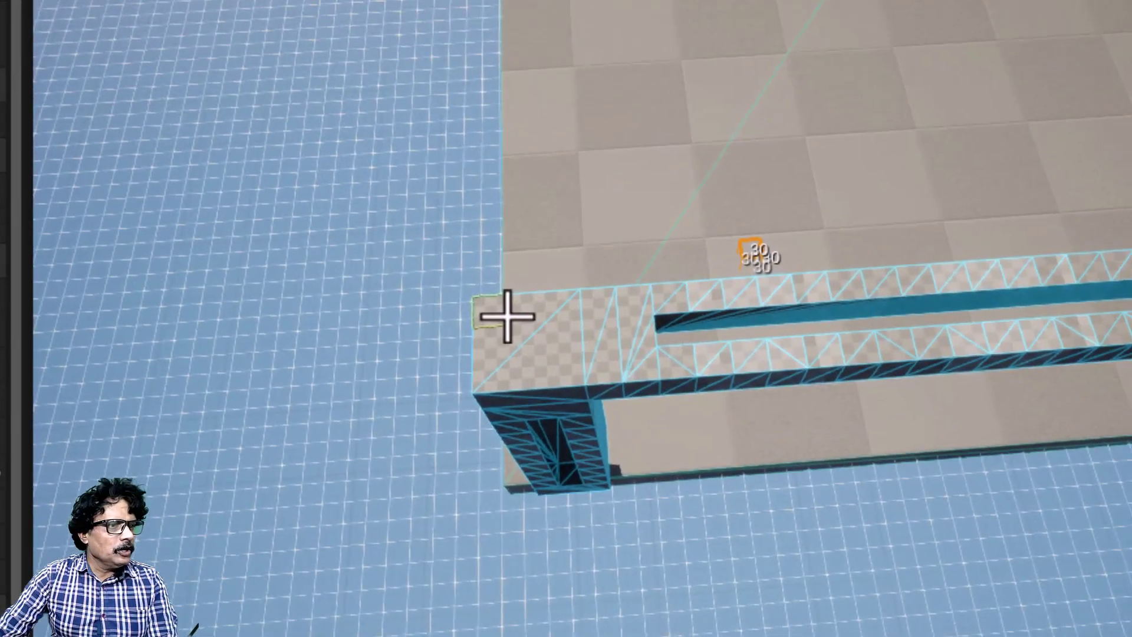
left_click_drag(513, 267, 541, 288)
scroll(498, 440, "up", 4)
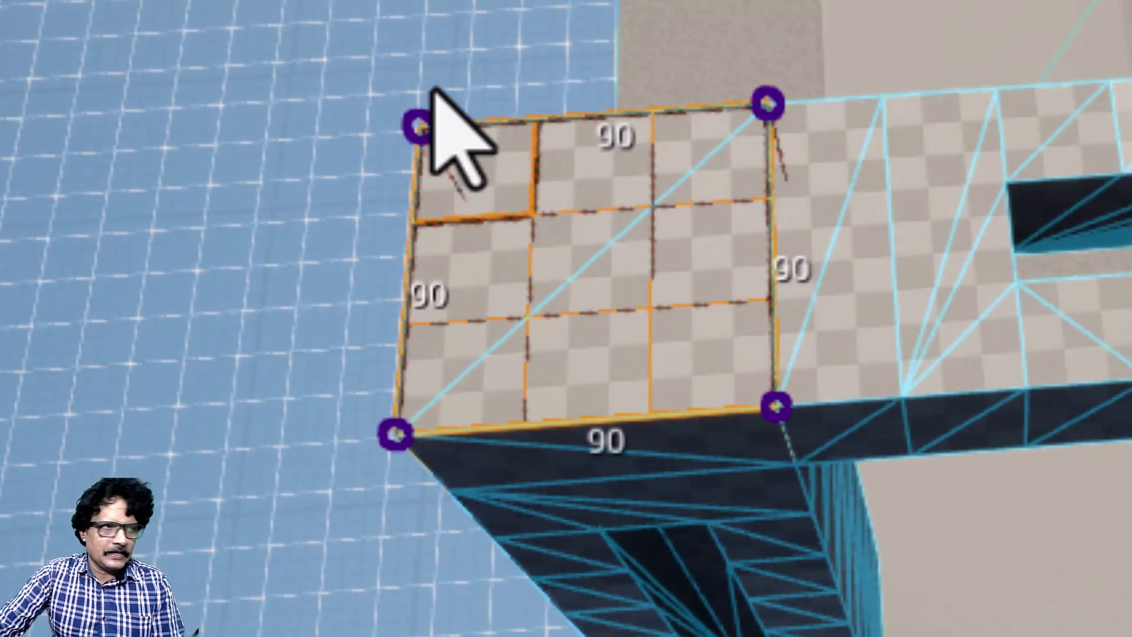
Step: In Corner Mode, raise the two outer corners of each pillar's 90 by 90 top face by one block
left_click(420, 126)
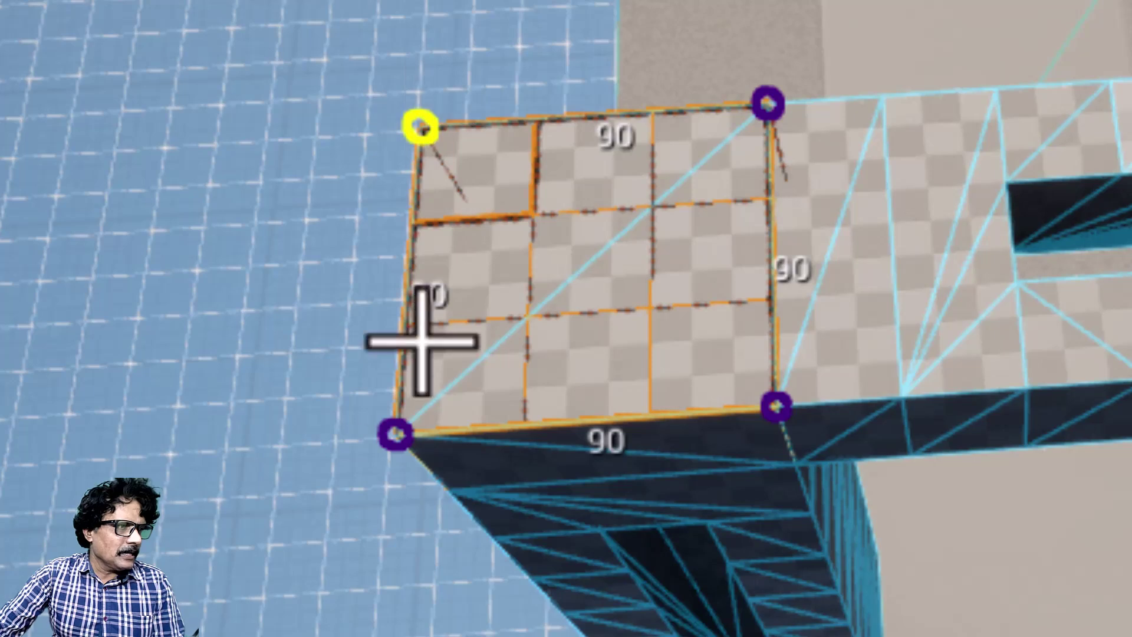
left_click(396, 434, "shift")
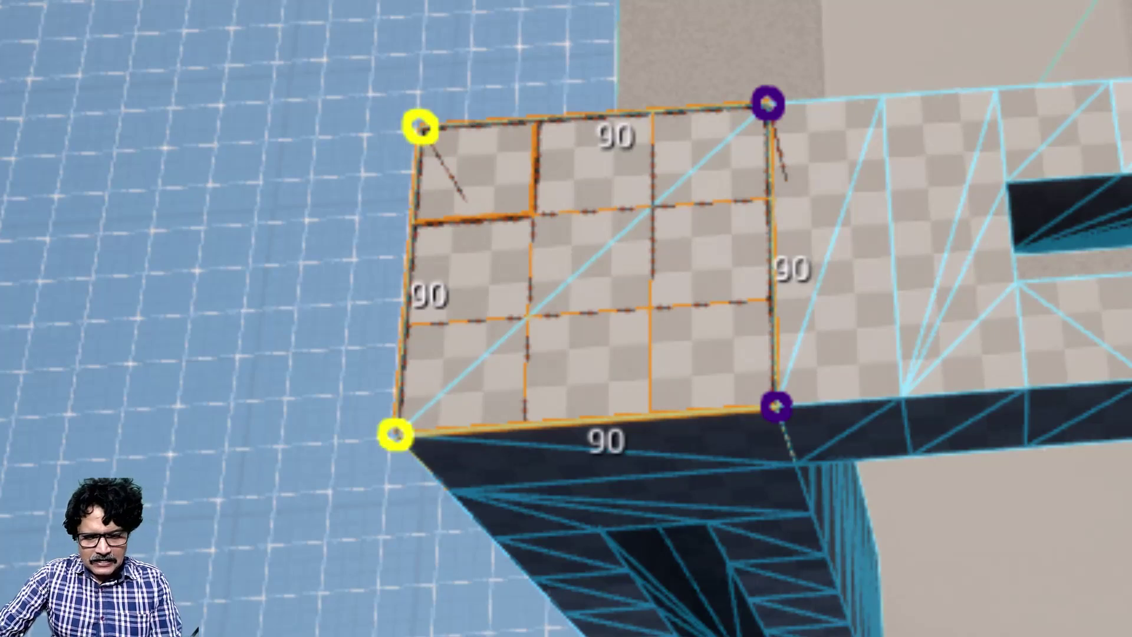
left_click_drag(396, 434, 334, 369)
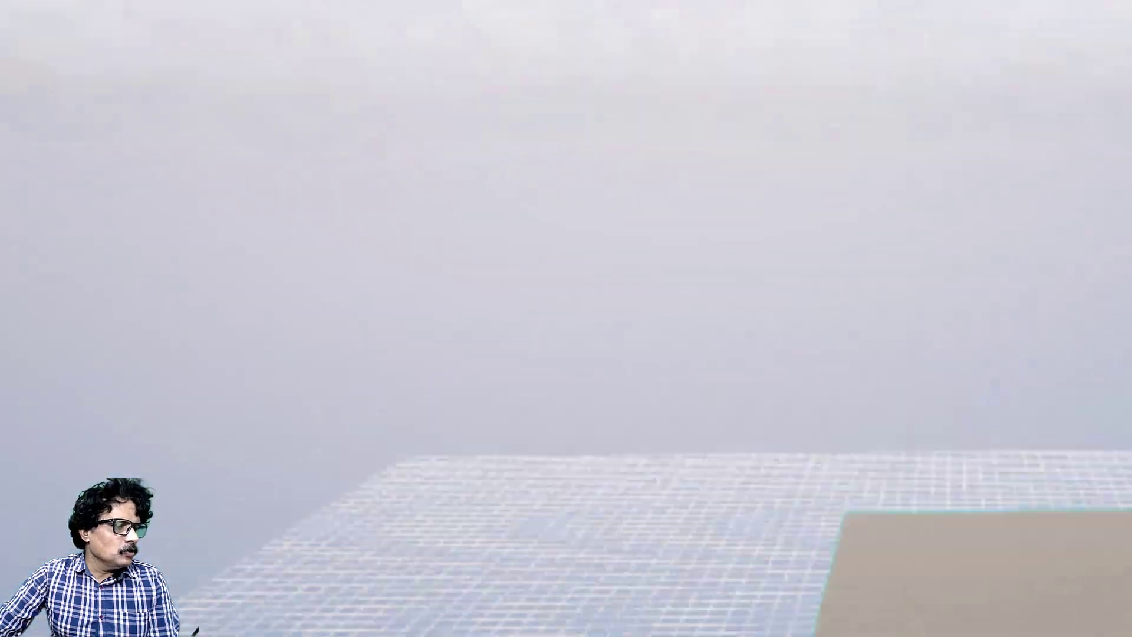
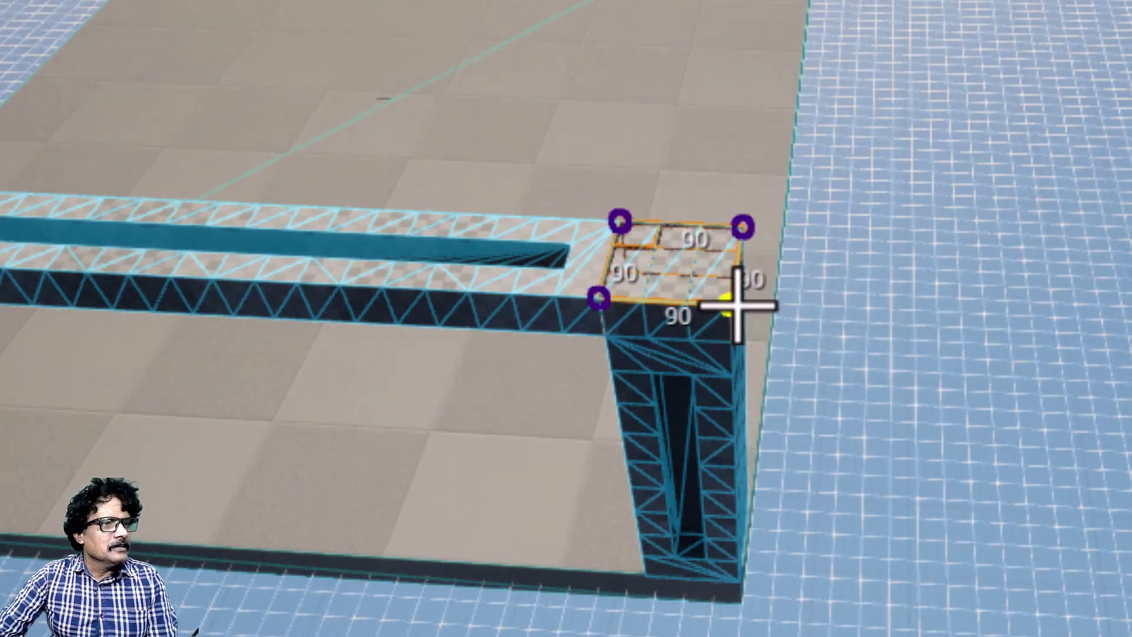
left_click(744, 227, "shift")
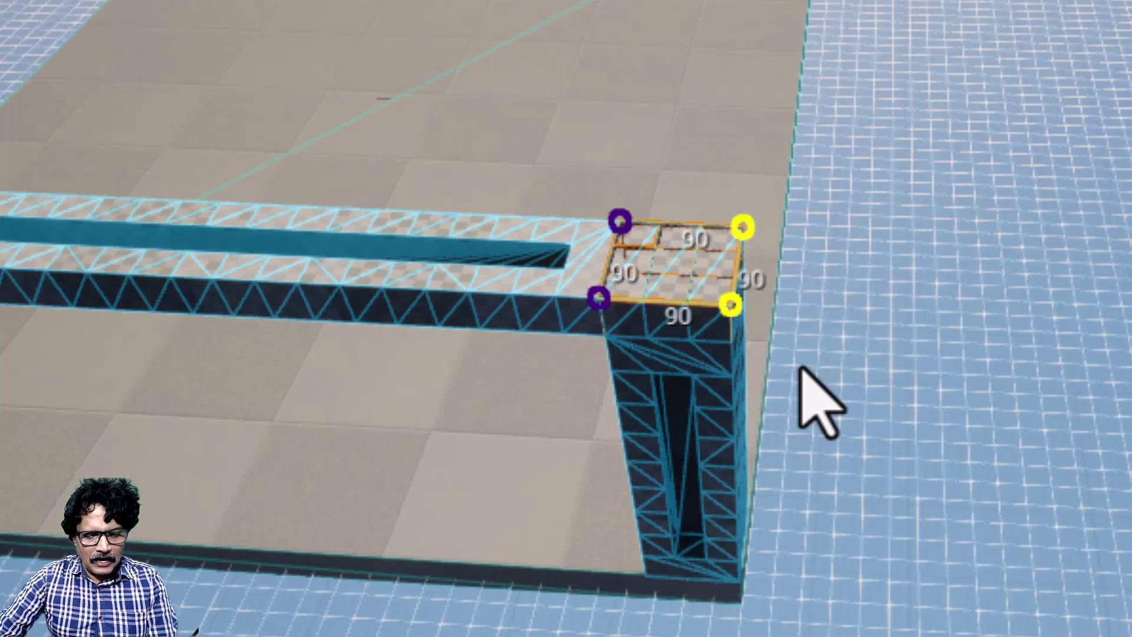
key("e")
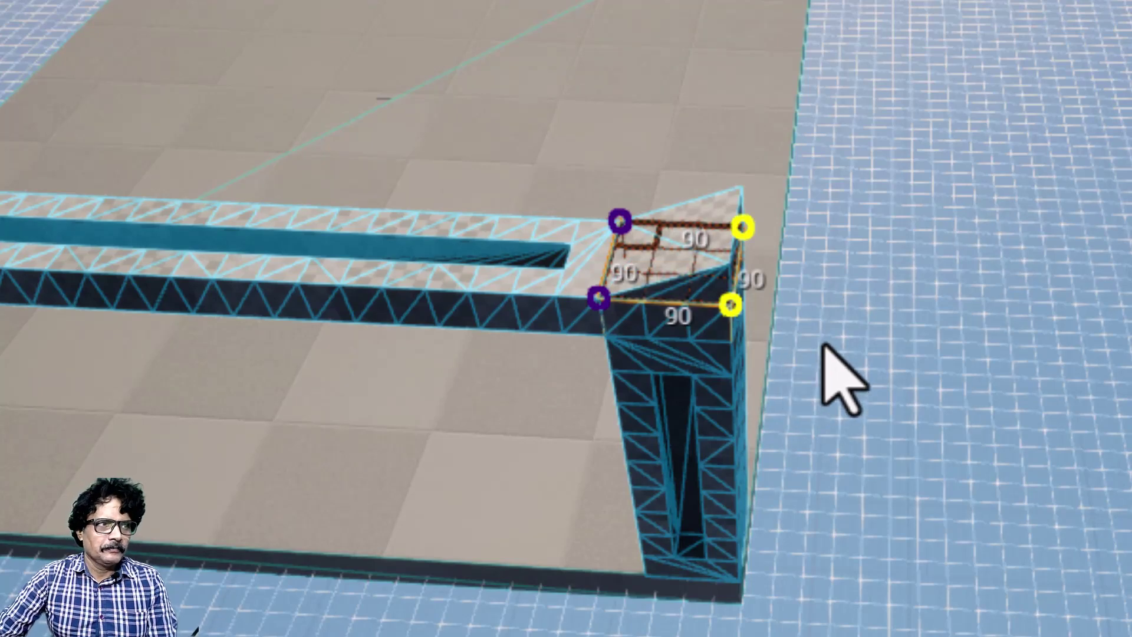
left_click_drag(816, 385, 836, 402)
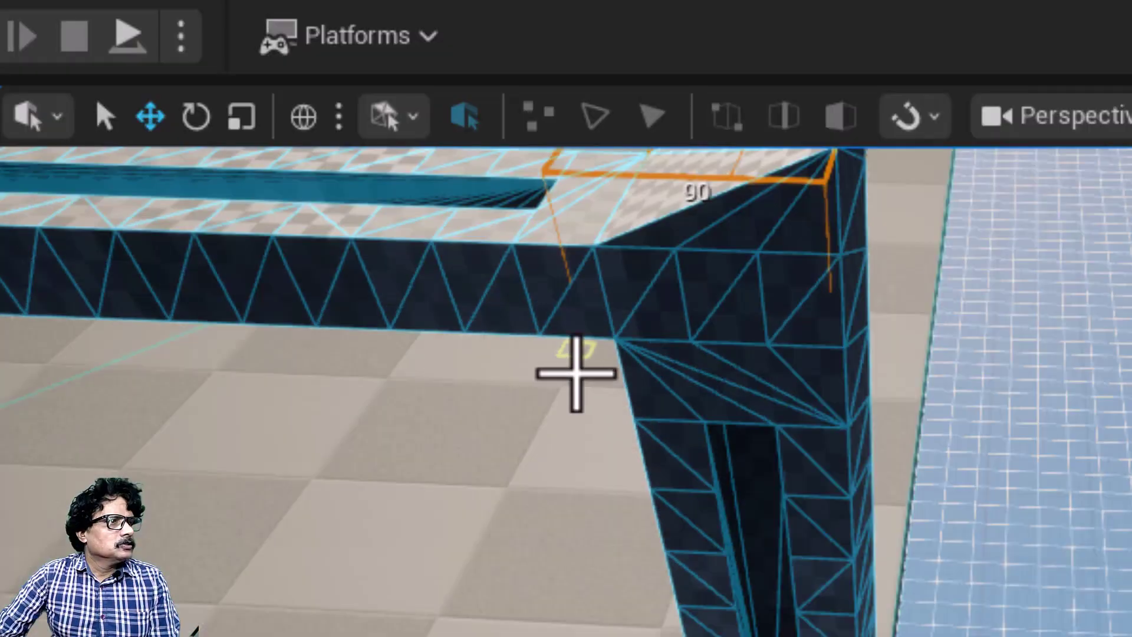
Step: Push in the two lower corners of the 30 by 30 cell on the crossbeam's side face beside the pillar
left_click(531, 292)
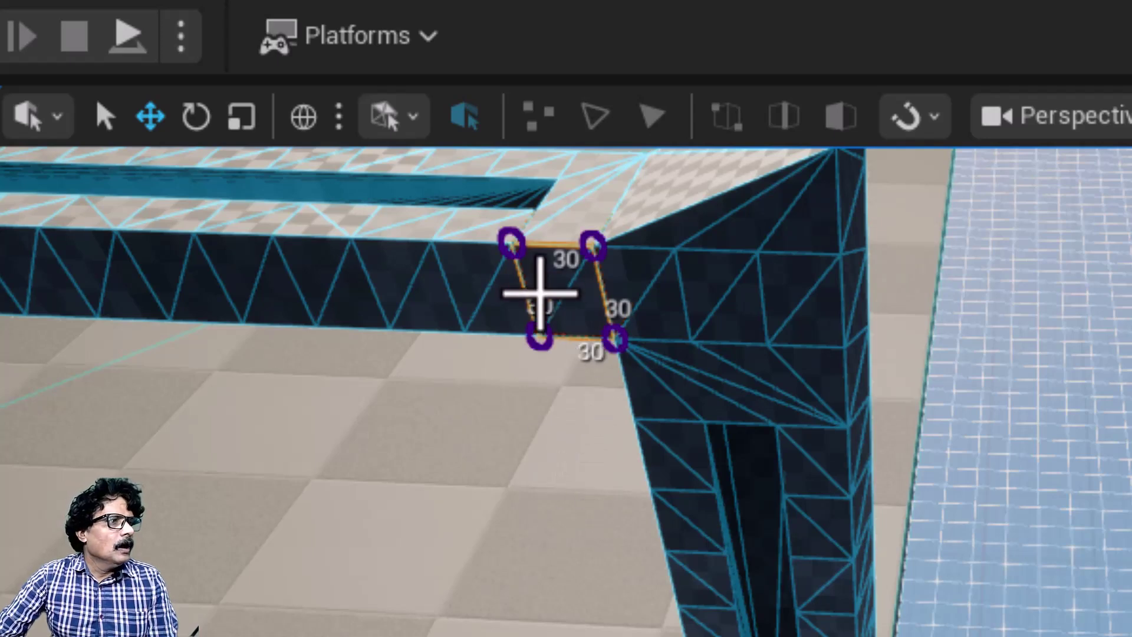
left_click(537, 336)
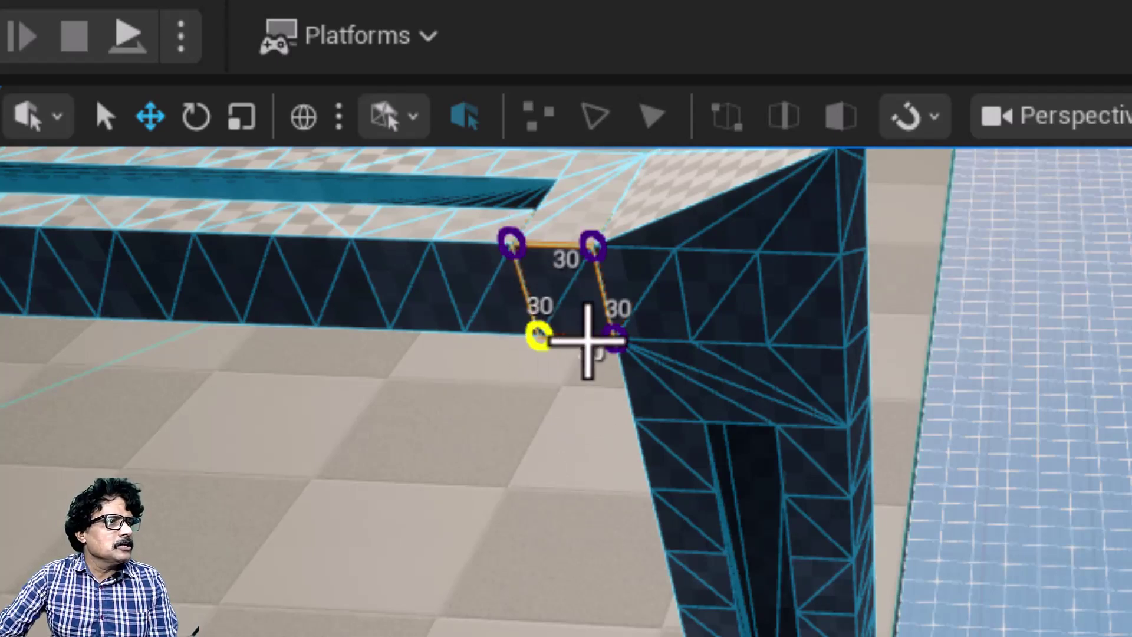
left_click(613, 339, "shift")
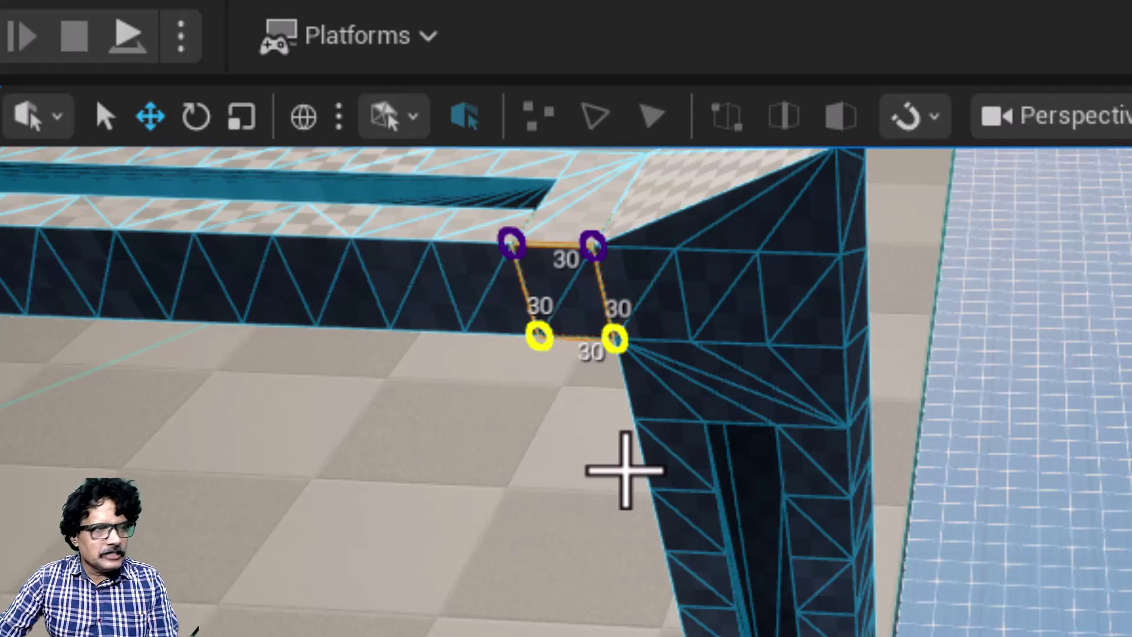
key("q")
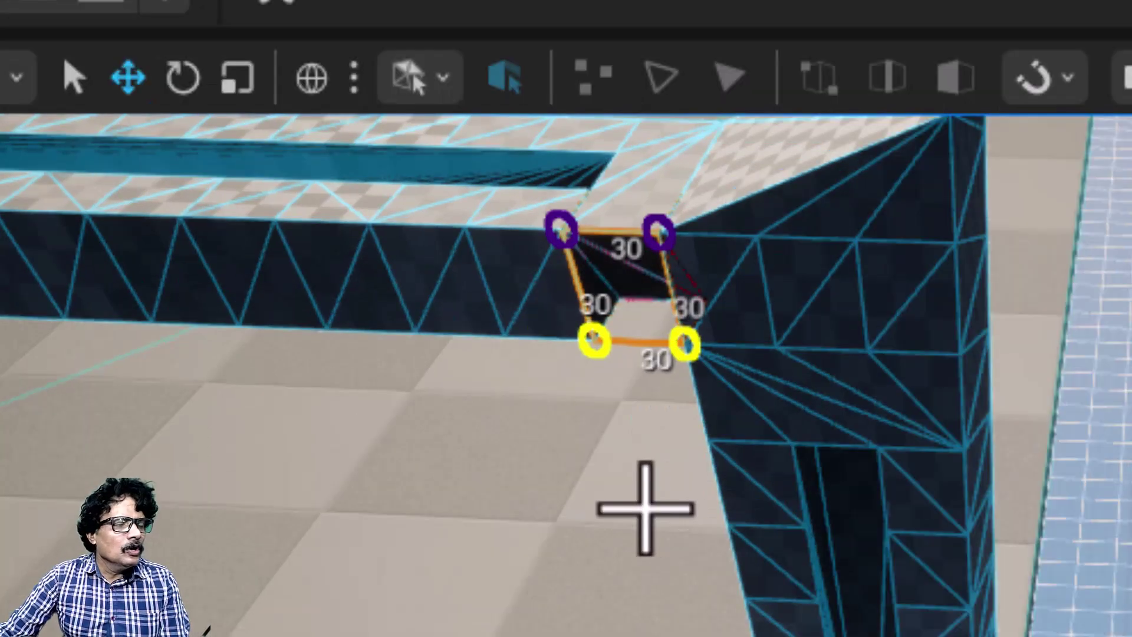
right_click_drag(455, 452, 436, 265)
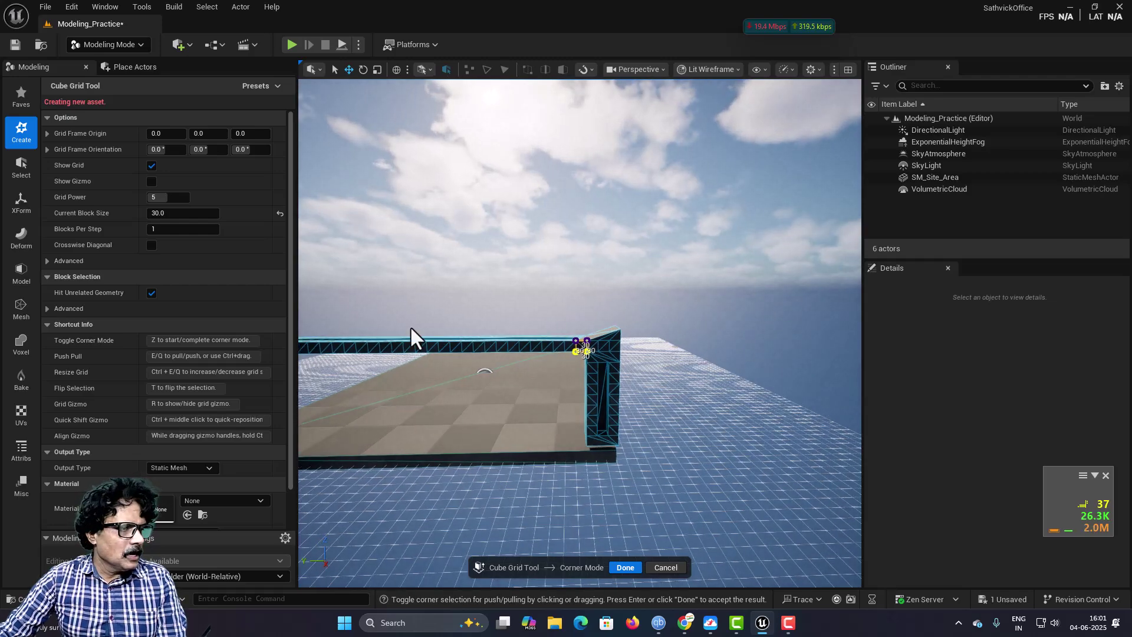
right_click_drag(413, 337, 412, 359)
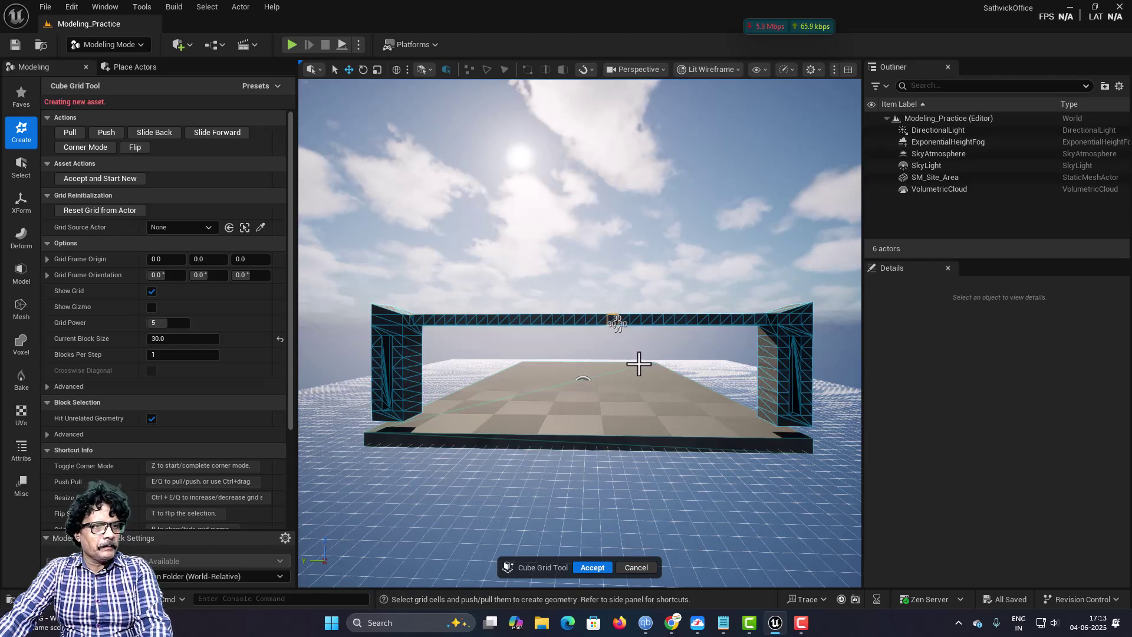
Step: Select a strip of grid cells 90 by 930 along the crossbeam's top, spanning between the two pillars
scroll(638, 364, "up", 5)
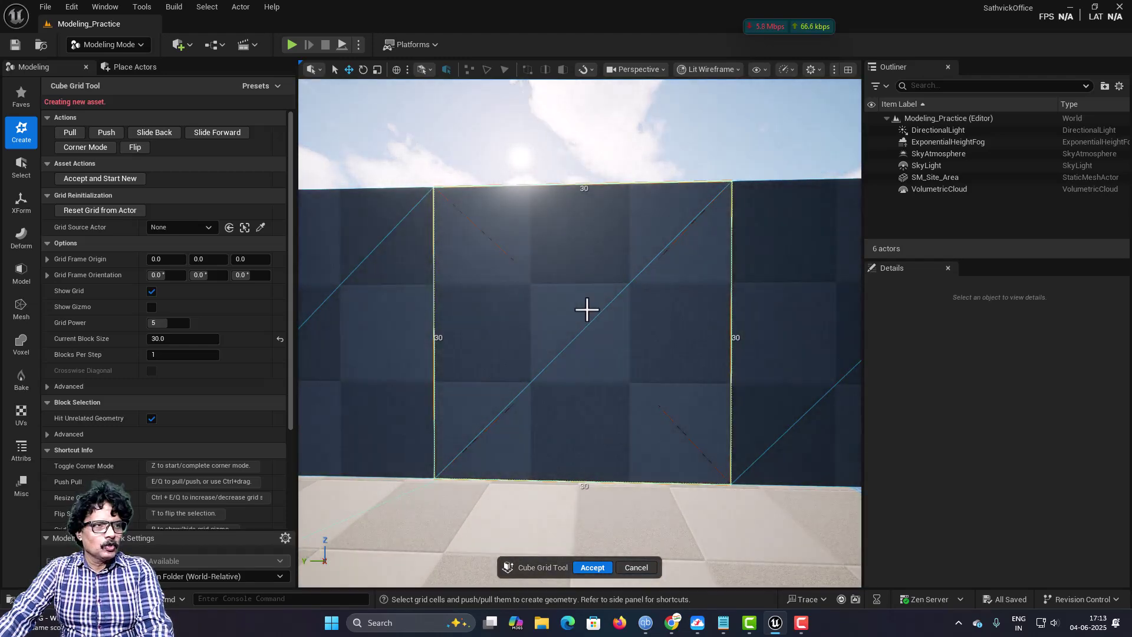
right_click_drag(573, 284, 573, 290)
scroll(573, 285, "down", 10)
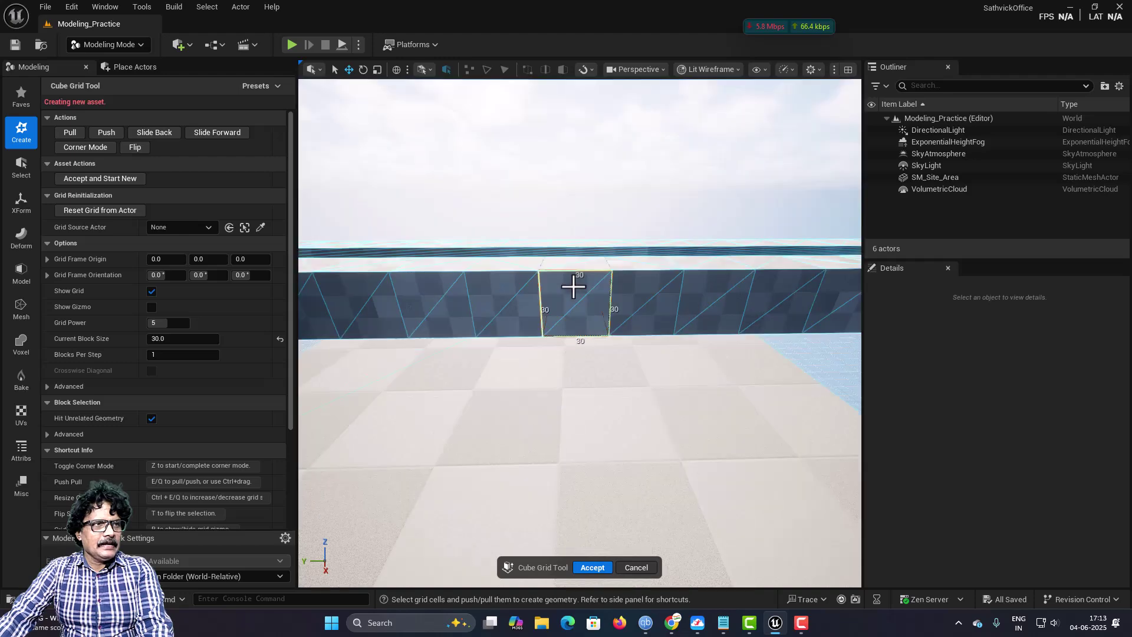
scroll(573, 287, "down", 2)
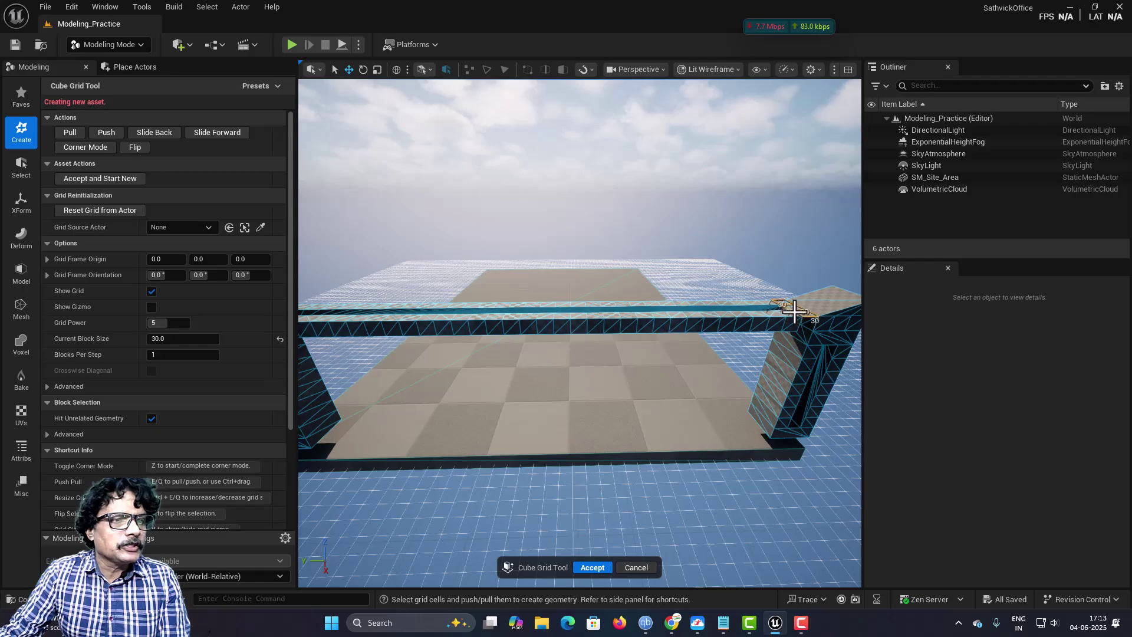
left_click_drag(443, 328, 545, 306)
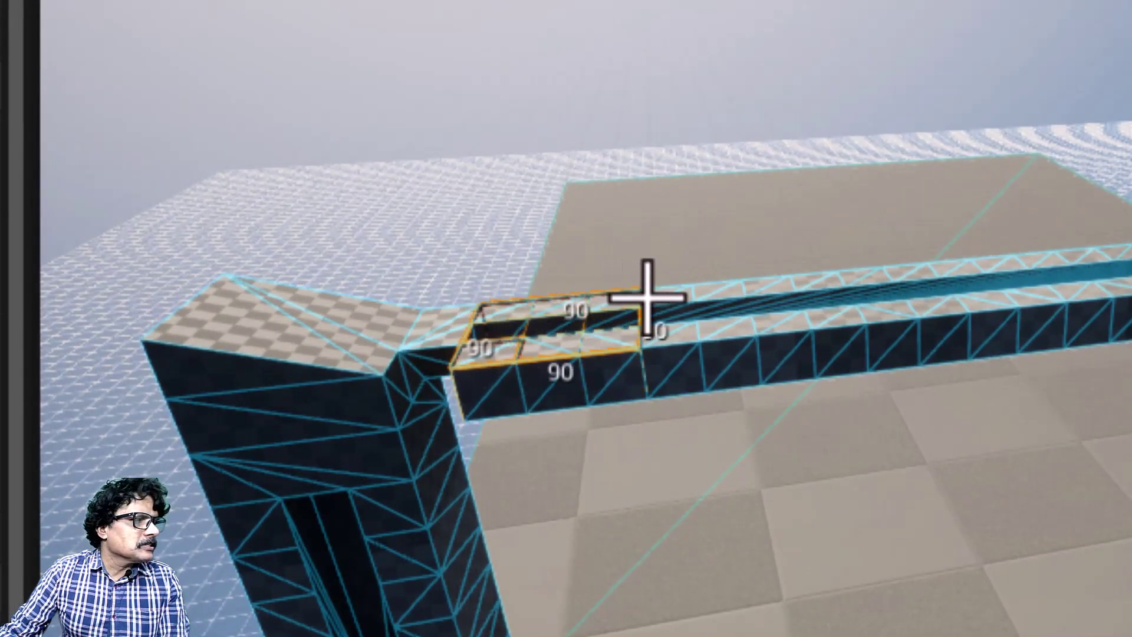
left_click_drag(811, 283, 846, 335)
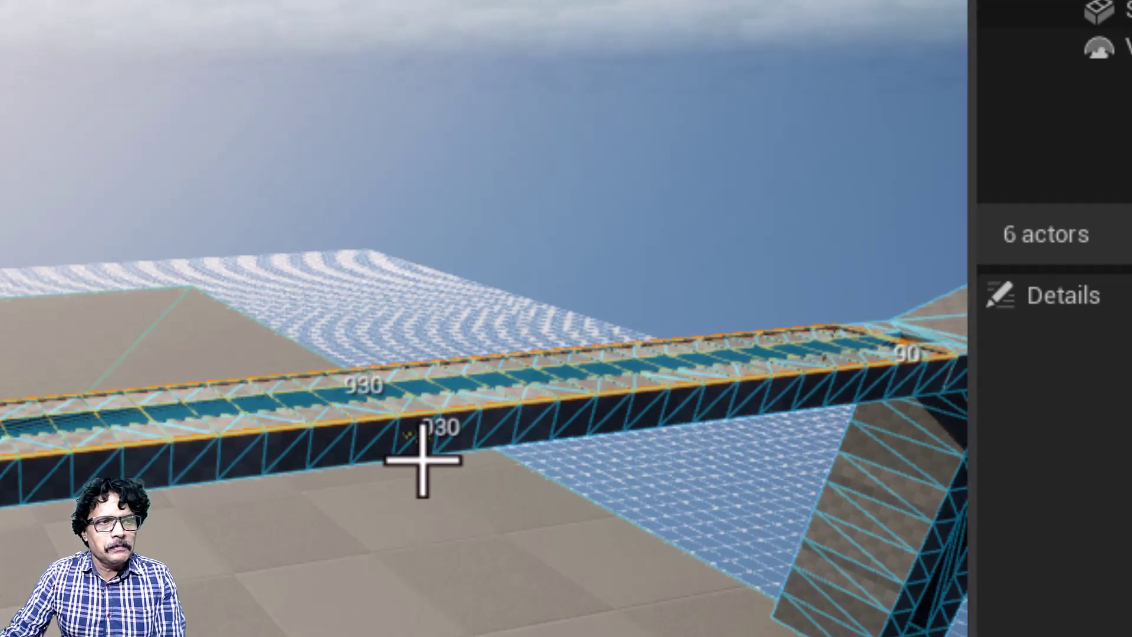
scroll(419, 463, "down", 3)
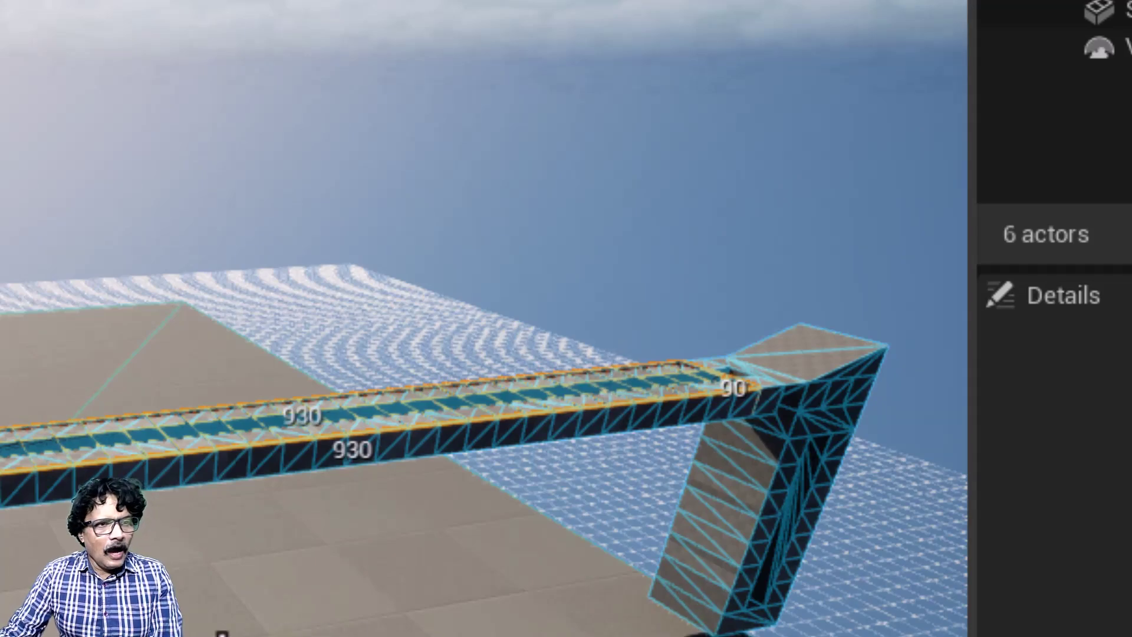
right_click_drag(649, 425, 584, 360)
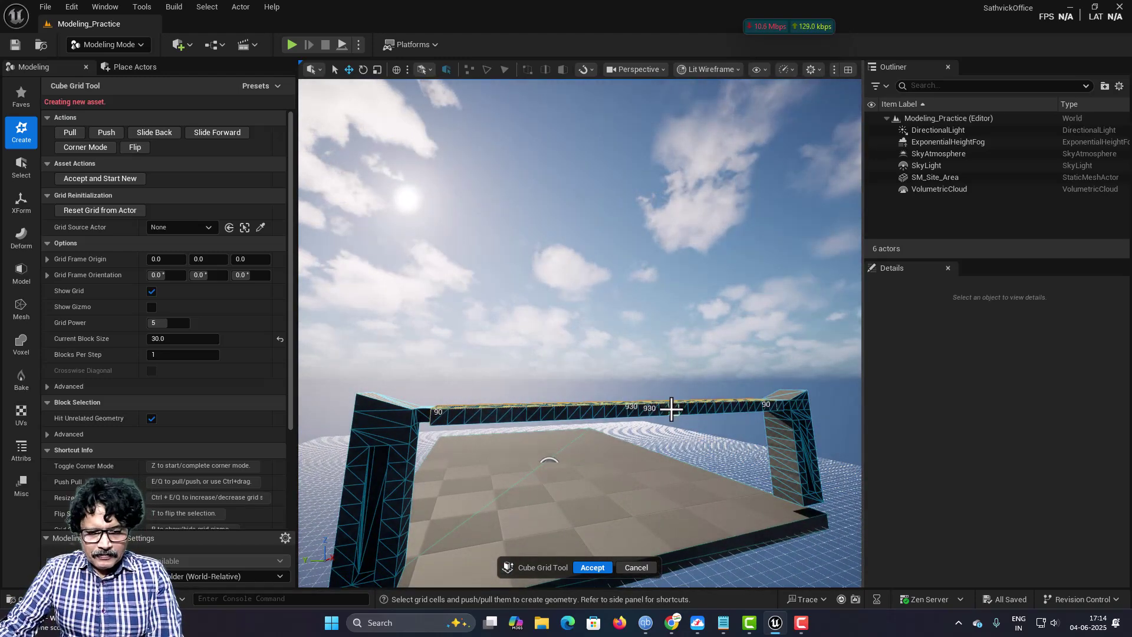
Step: Slide the strip selection three blocks above the crossbeam and pull it up one block to form a second, floating beam
key("shift+e")
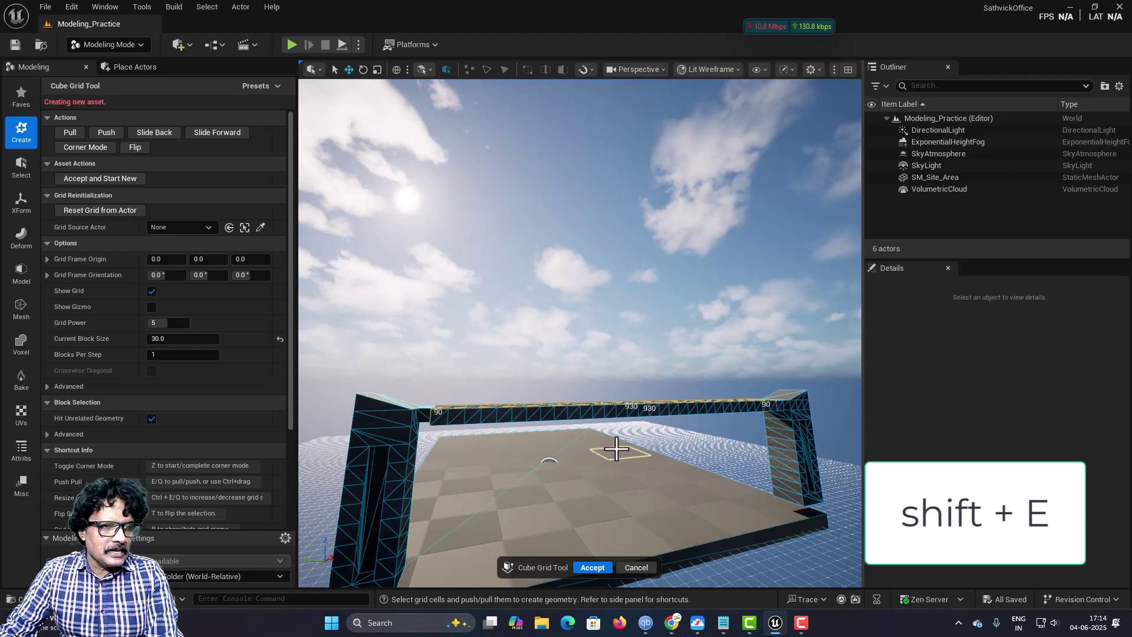
key("shift+e")
key("shift+e")
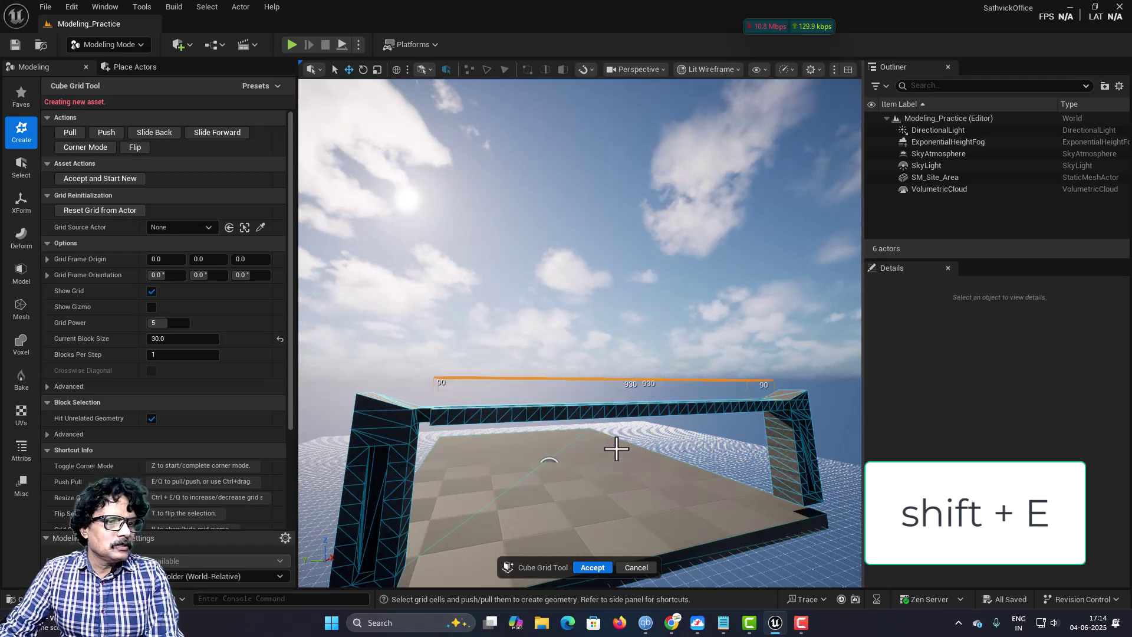
key("shift+e")
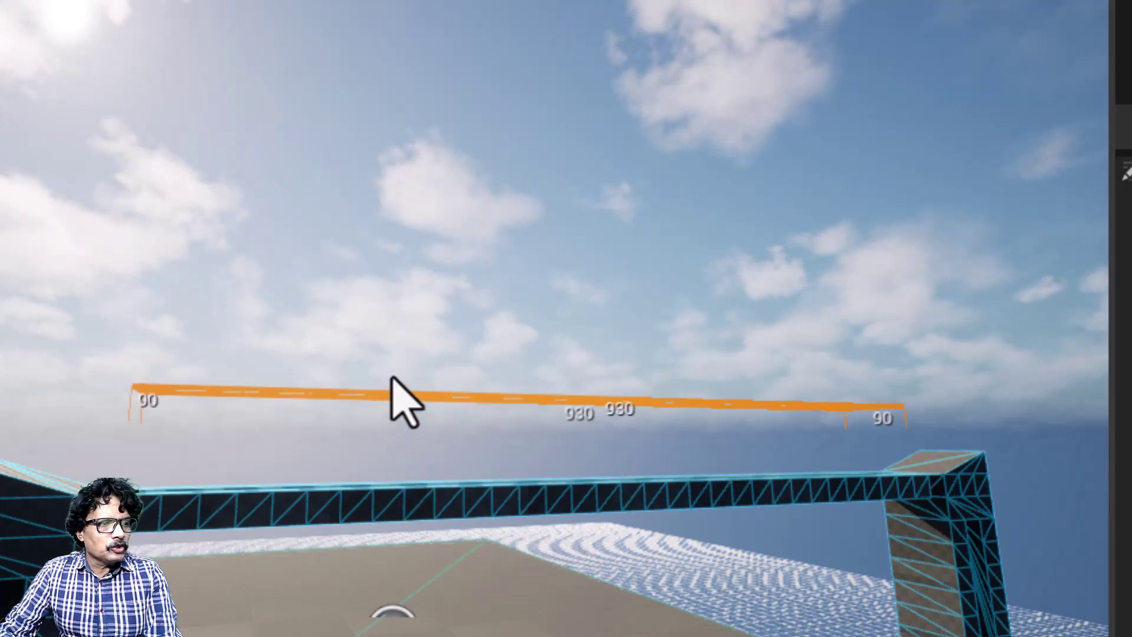
left_click(420, 517)
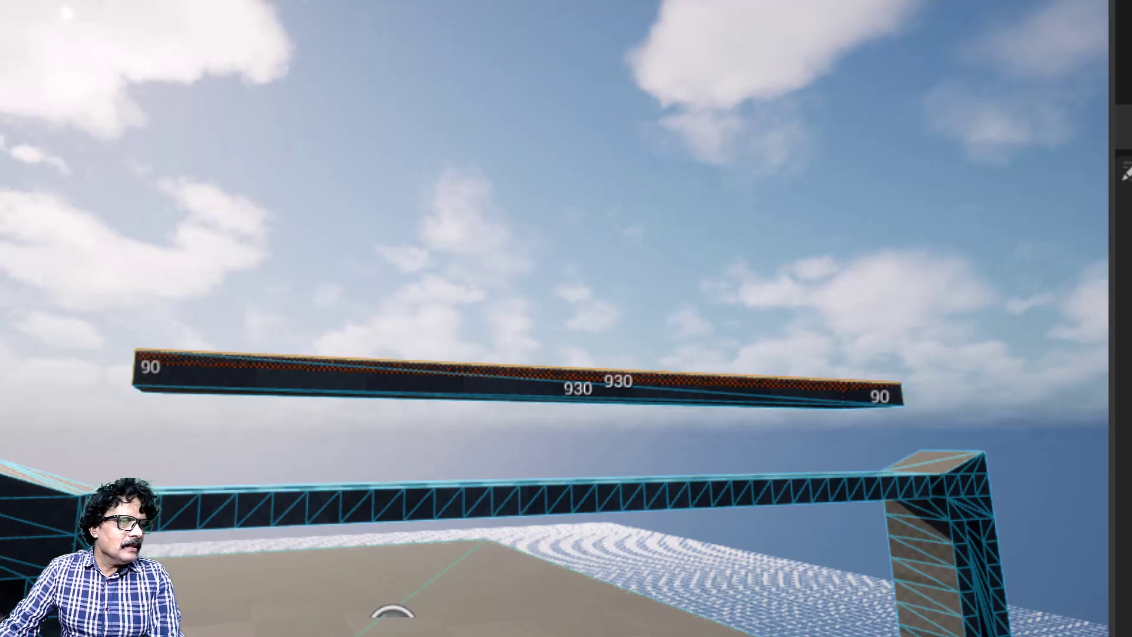
Step: Select the floating beam's 90 by 30 end face and, in the Front view, pull it out flush with the pillar's outer edge
right_click_drag(566, 318, 754, 483)
key("a")
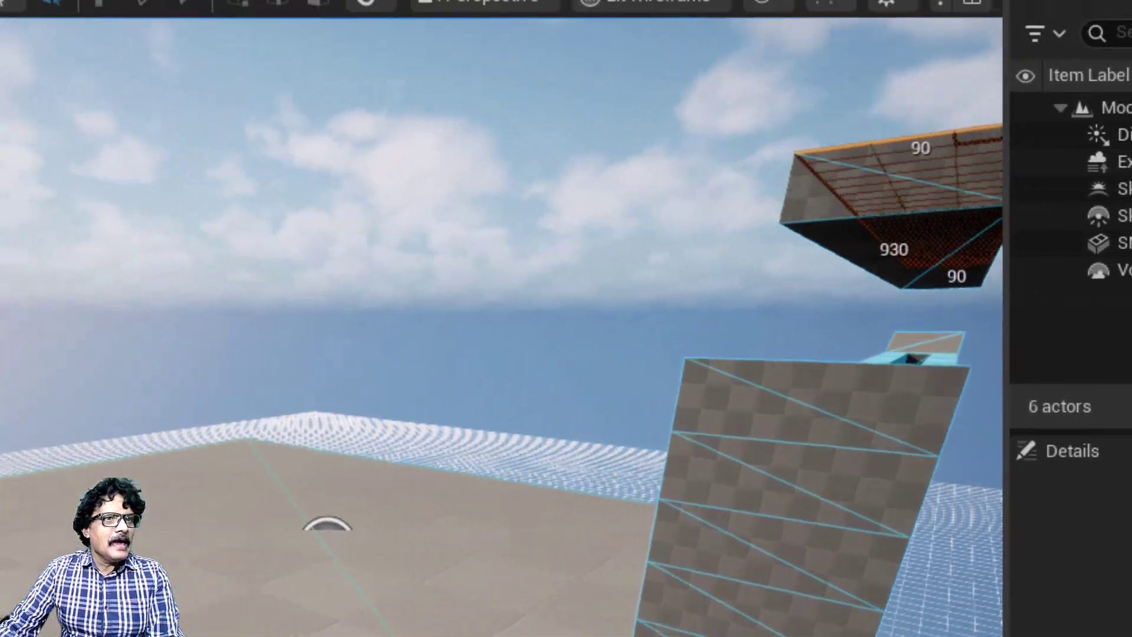
mouse_move(814, 242)
right_mouse_down()
mouse_move(790, 236)
mouse_move(834, 240)
right_mouse_up()
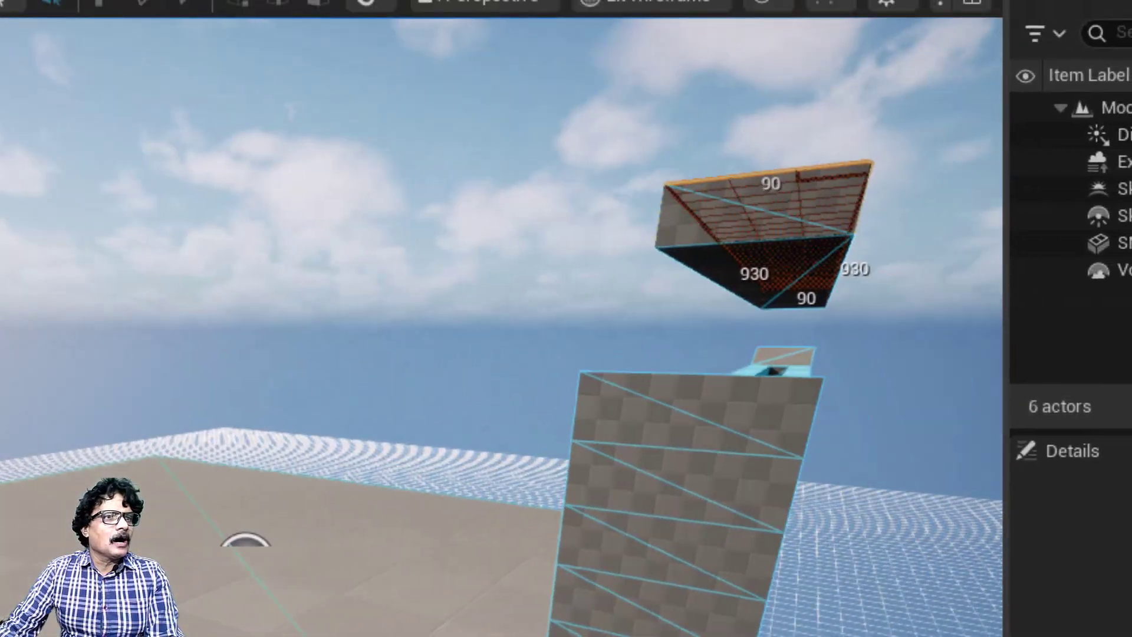
left_click(818, 202)
left_click(762, 207, "shift")
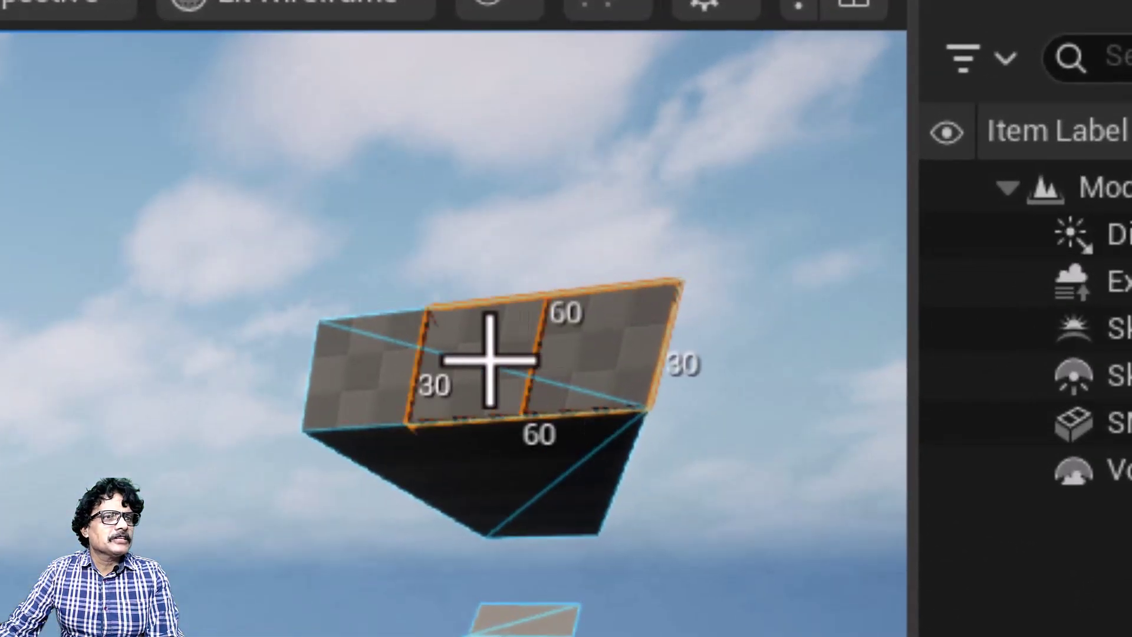
left_click(702, 212, "shift")
scroll(489, 634, "down", 3)
right_click_drag(490, 634, 354, 496)
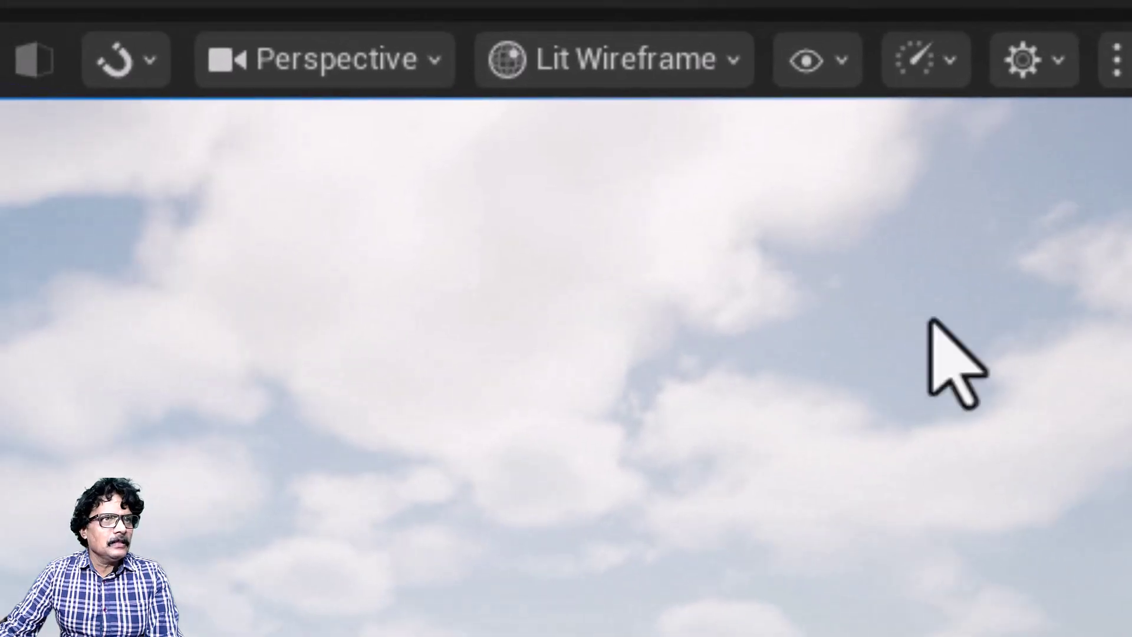
left_click(278, 83)
left_click(430, 579)
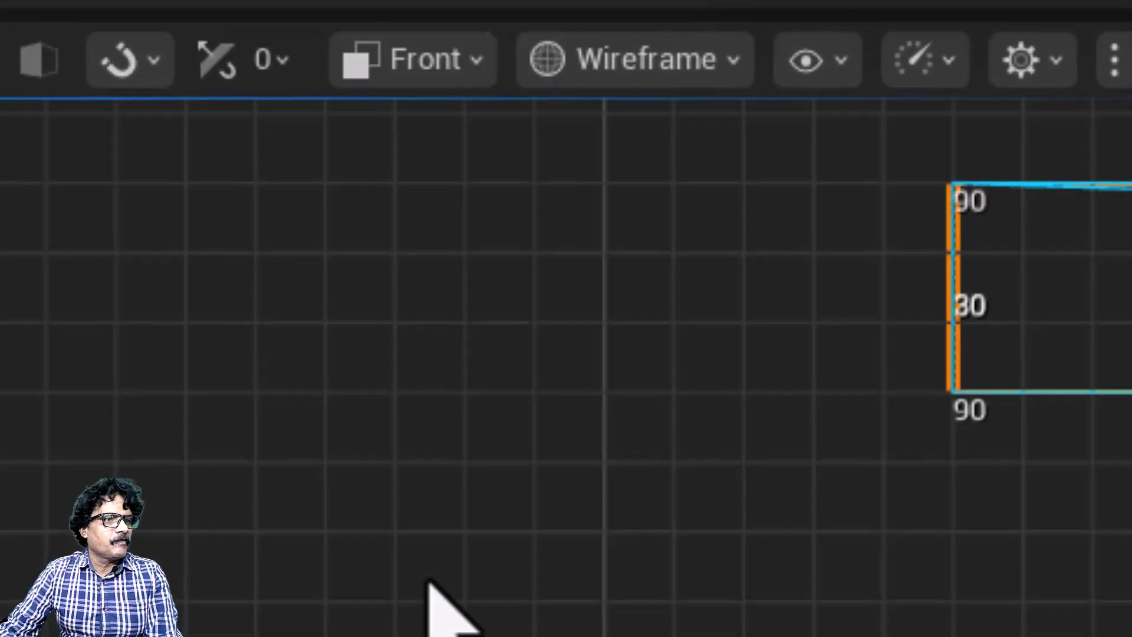
scroll(637, 589, "down", 2)
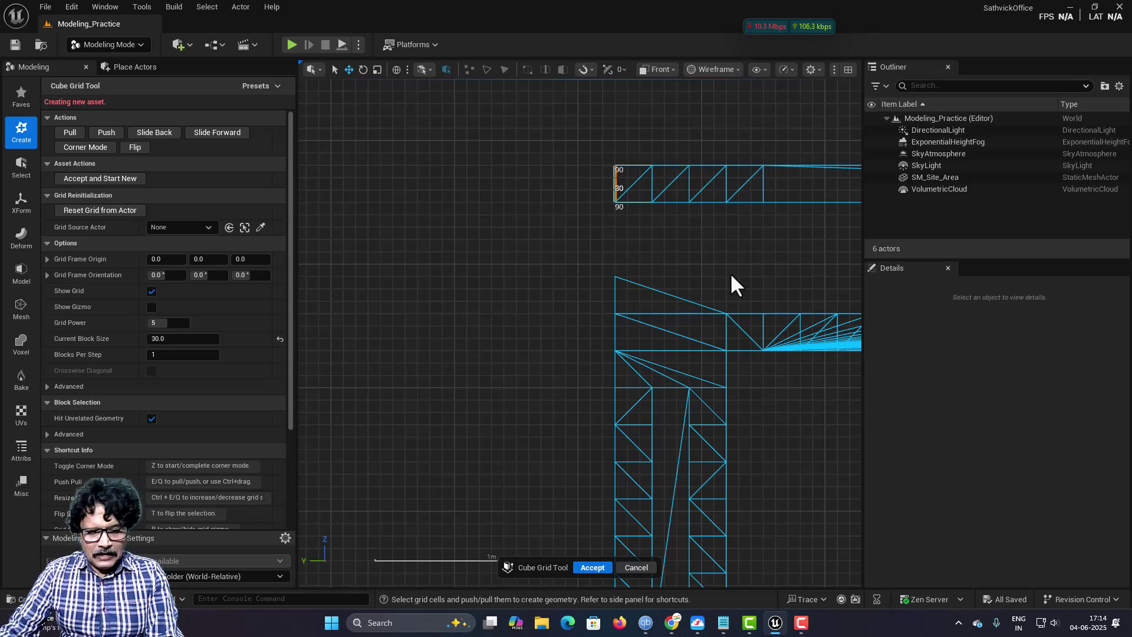
Step: Select the 90 by 30 end face at the floating beam's opposite, still unextended end
right_click_drag(734, 267, 406, 246)
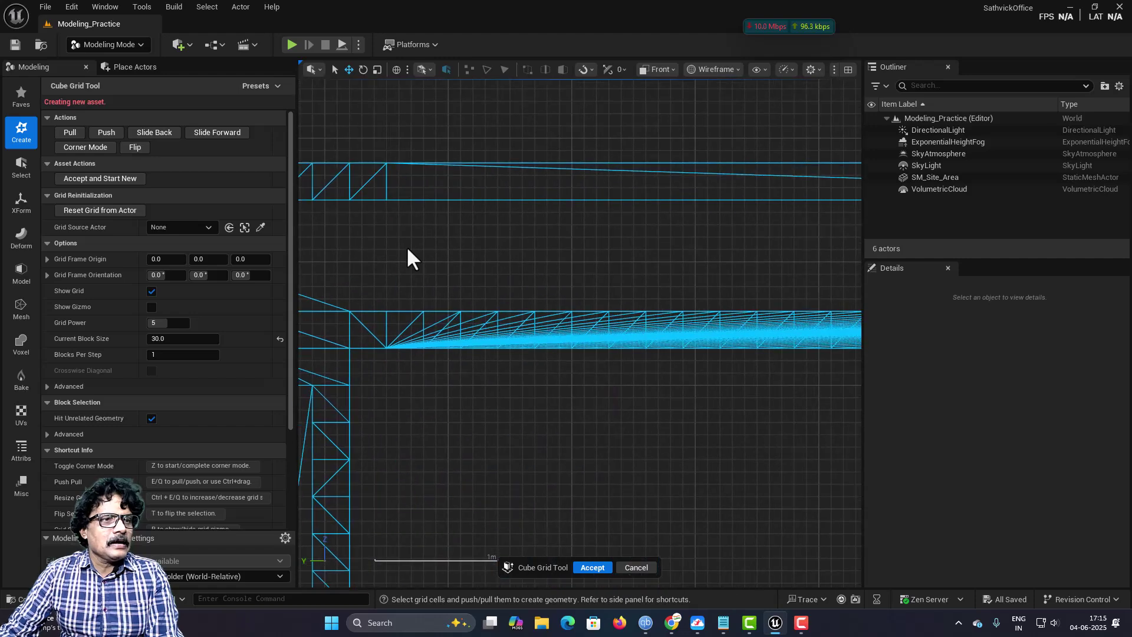
right_click_drag(683, 247, 321, 258)
right_click_drag(727, 272, 315, 275)
right_click_drag(634, 279, 422, 317)
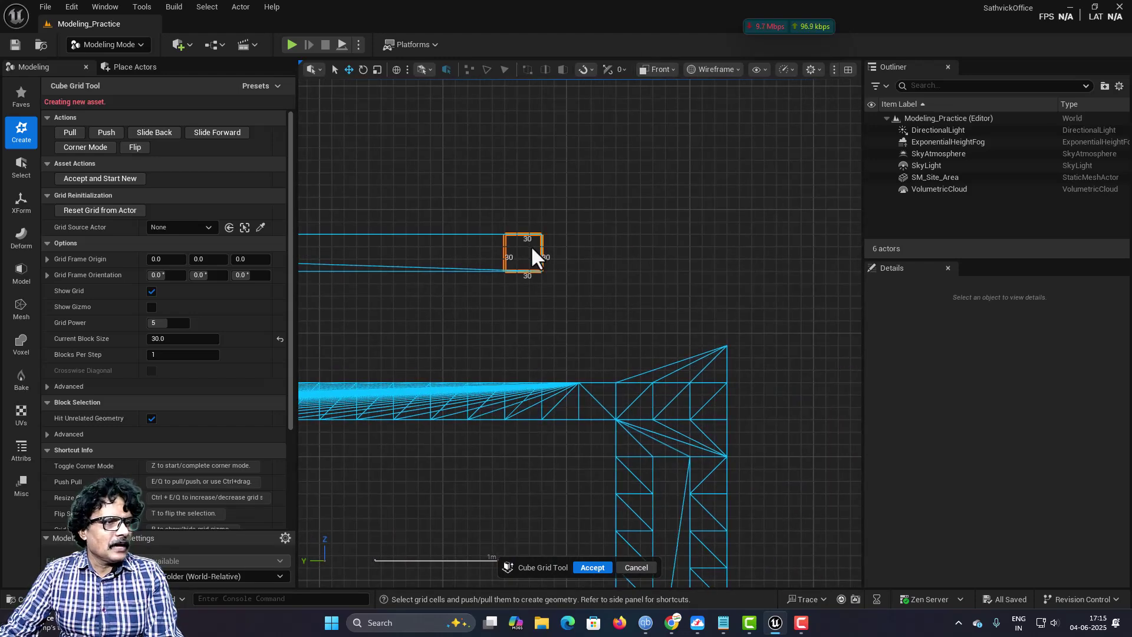
left_click(662, 69)
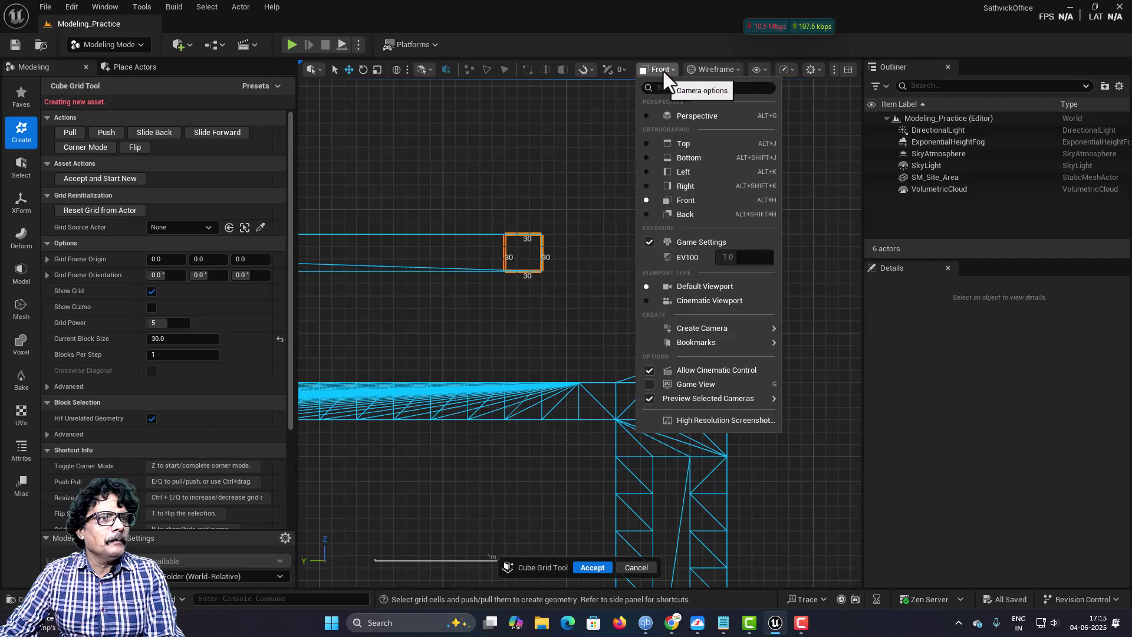
left_click(678, 116)
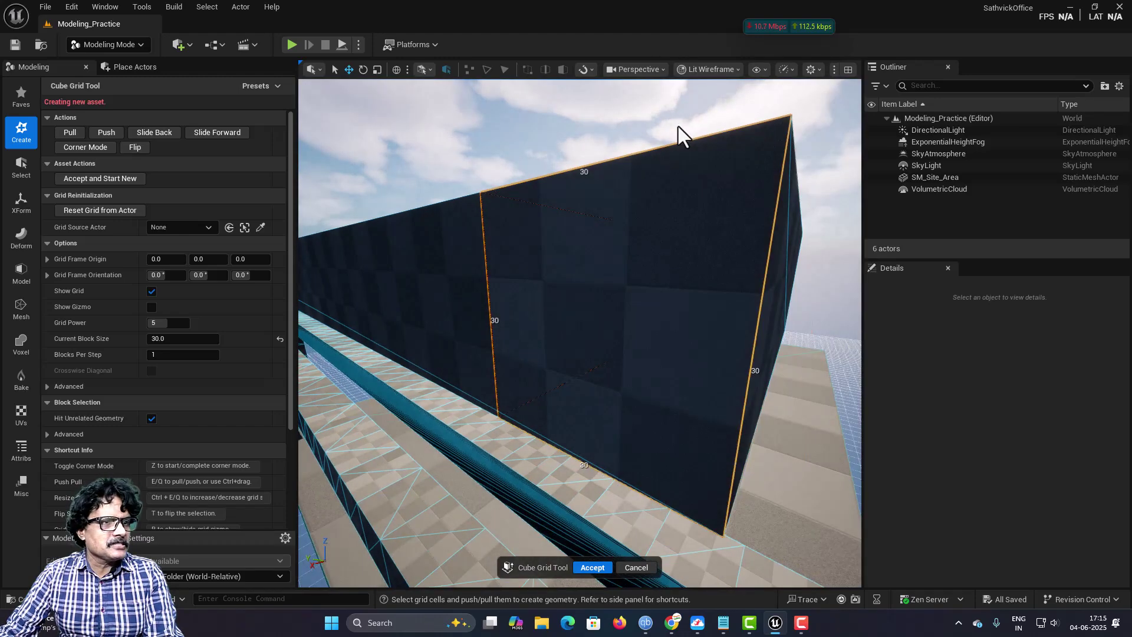
scroll(677, 293, "down", 5)
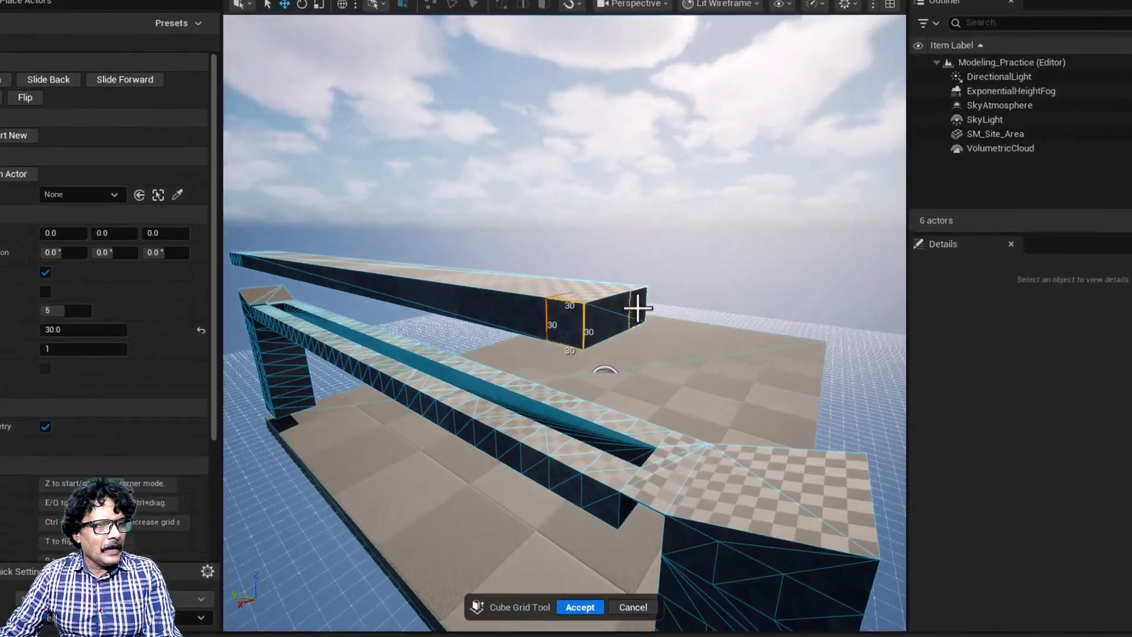
left_click_drag(641, 321, 607, 326)
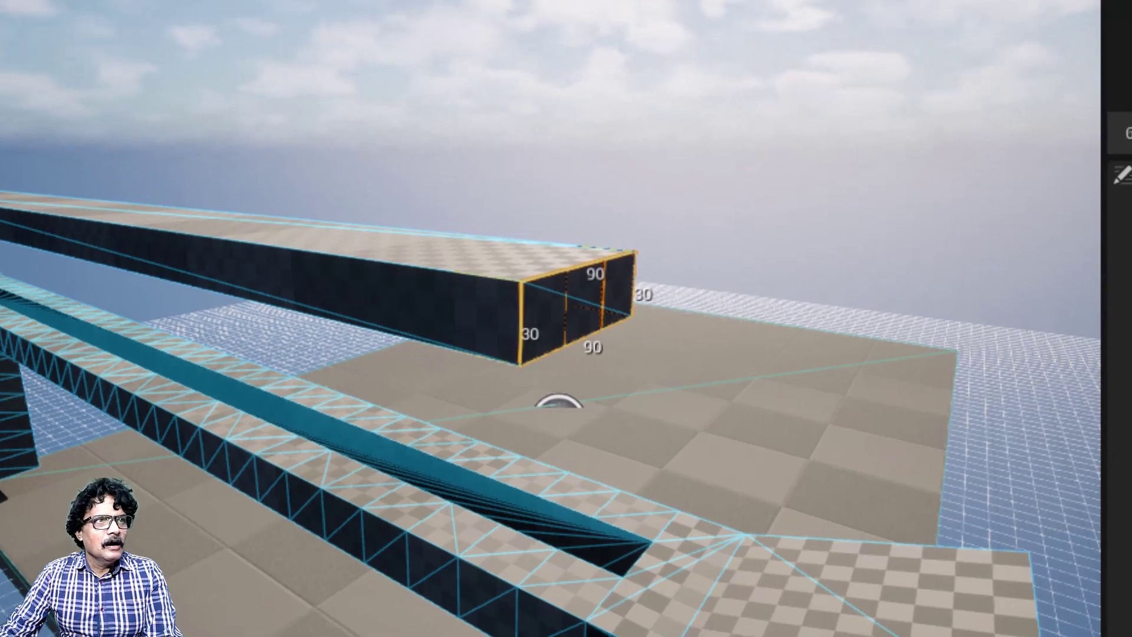
Step: In the Front view, pull the selected beam end face out five blocks, flush with the second pillar's outer edge
left_click(536, 27)
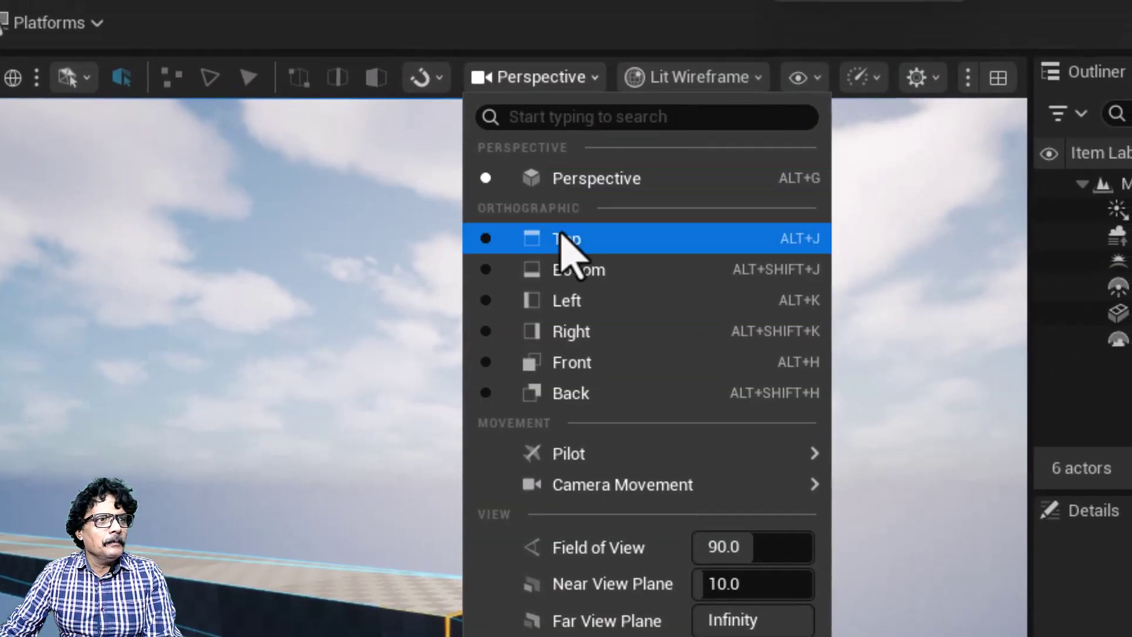
left_click(580, 361)
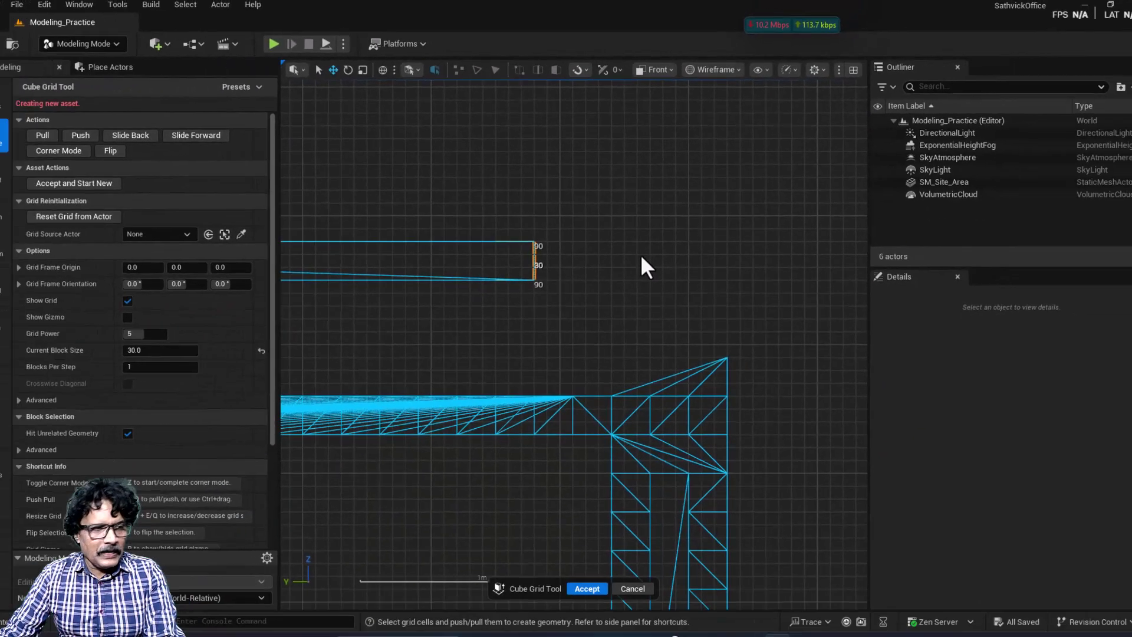
key("e")
key("e")
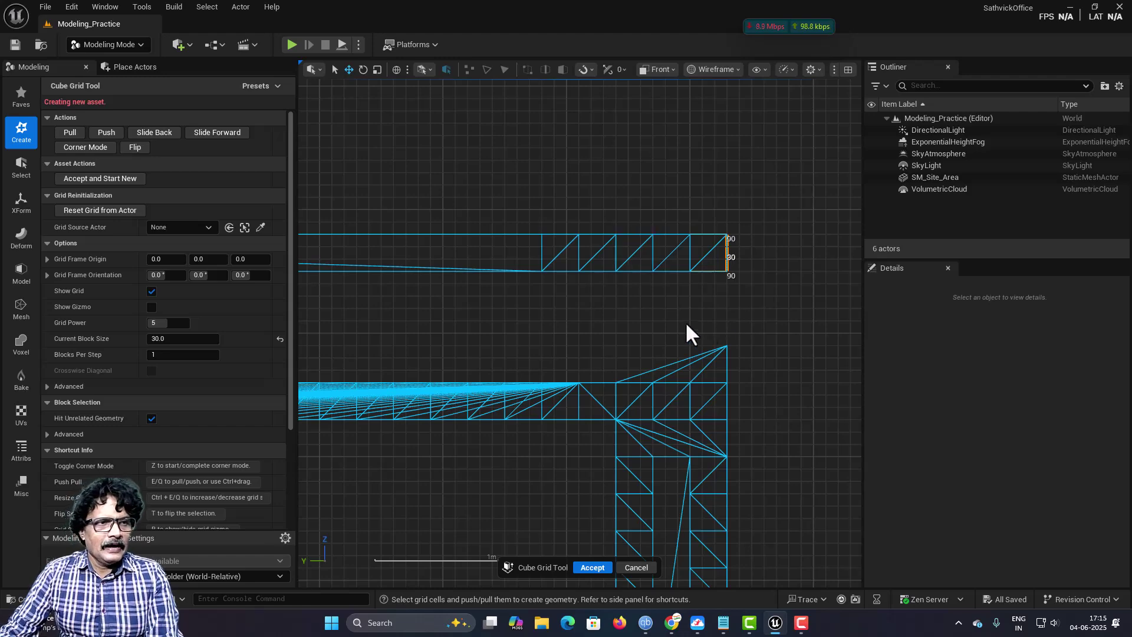
middle_click_drag(659, 341, 654, 287)
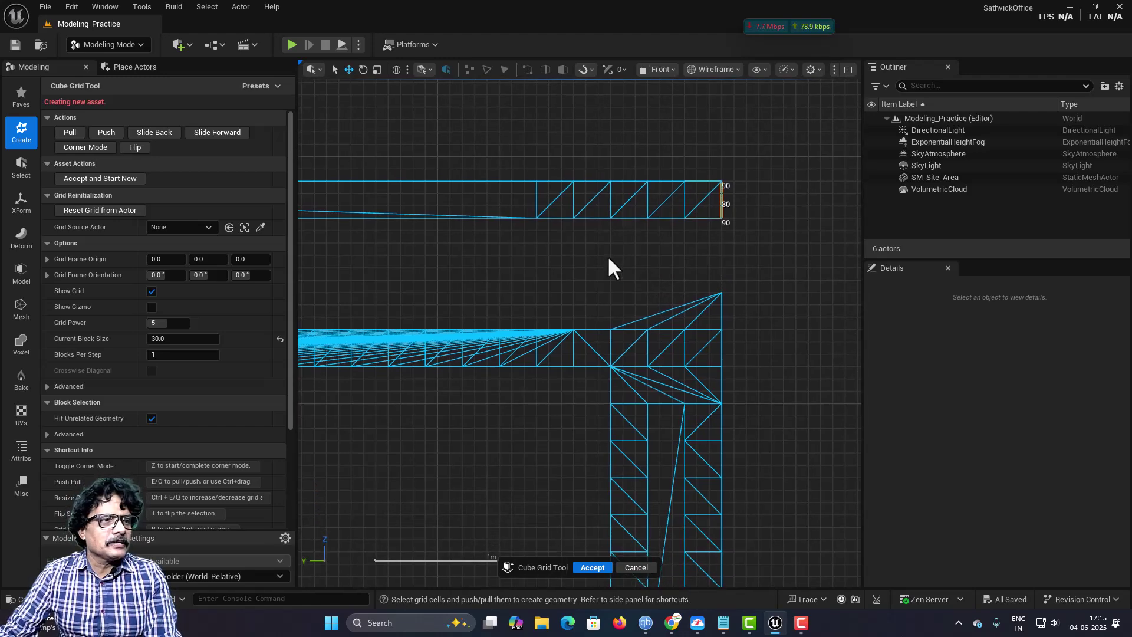
Step: In the Perspective view, select a 90 by 90 cell area under the extended beam end and mark its two outer corners in Corner Mode
left_click(656, 69)
left_click(672, 119)
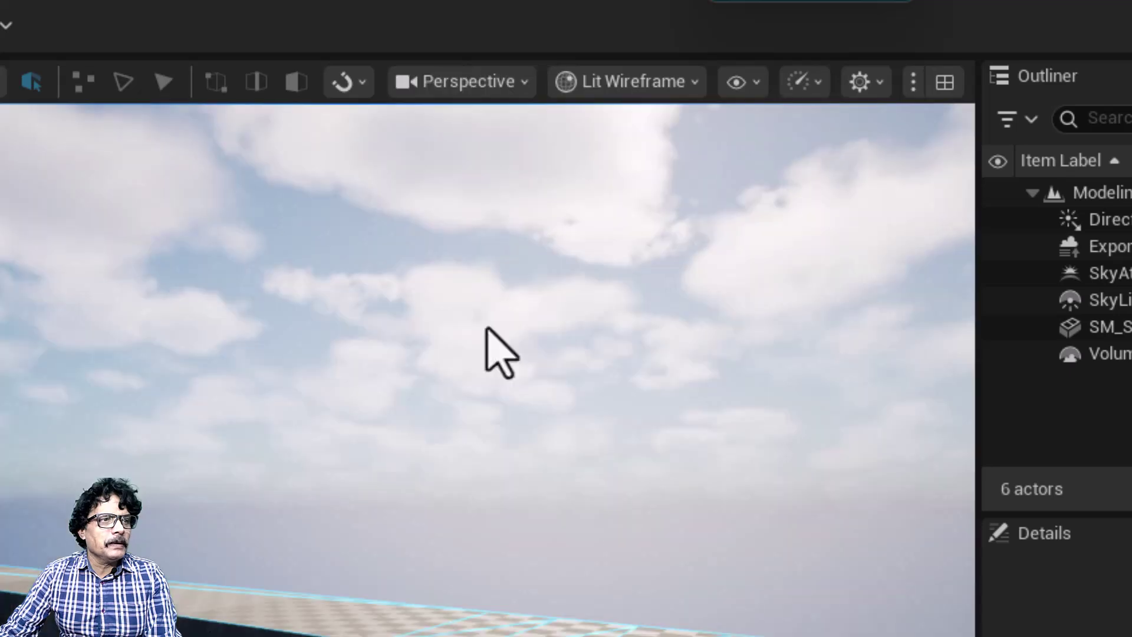
right_click_drag(474, 550, 481, 436)
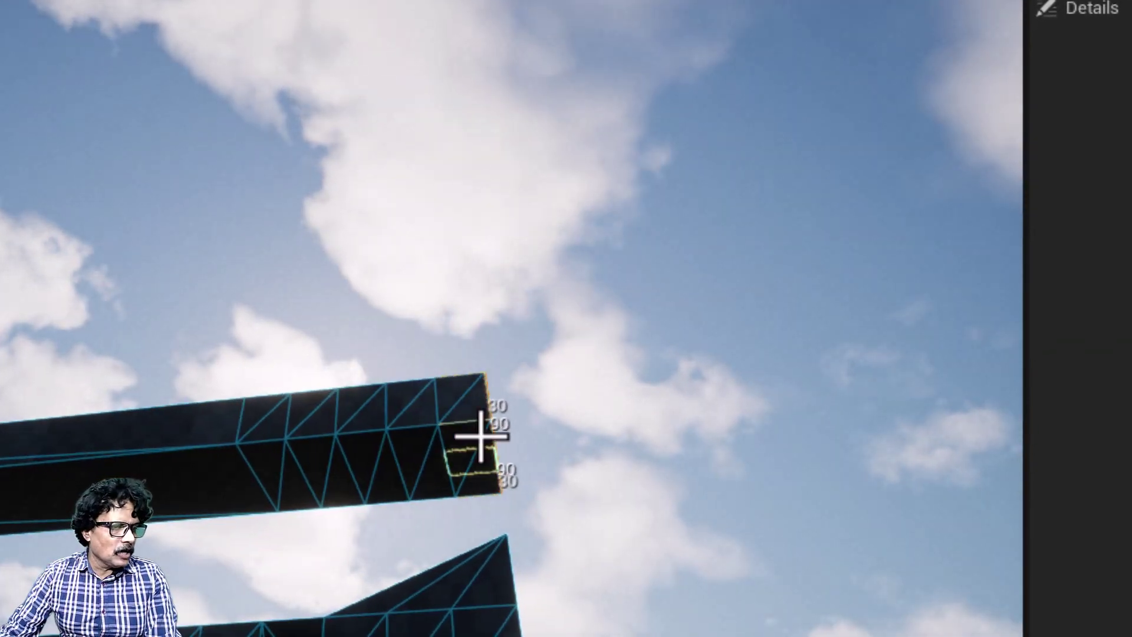
left_click(470, 448)
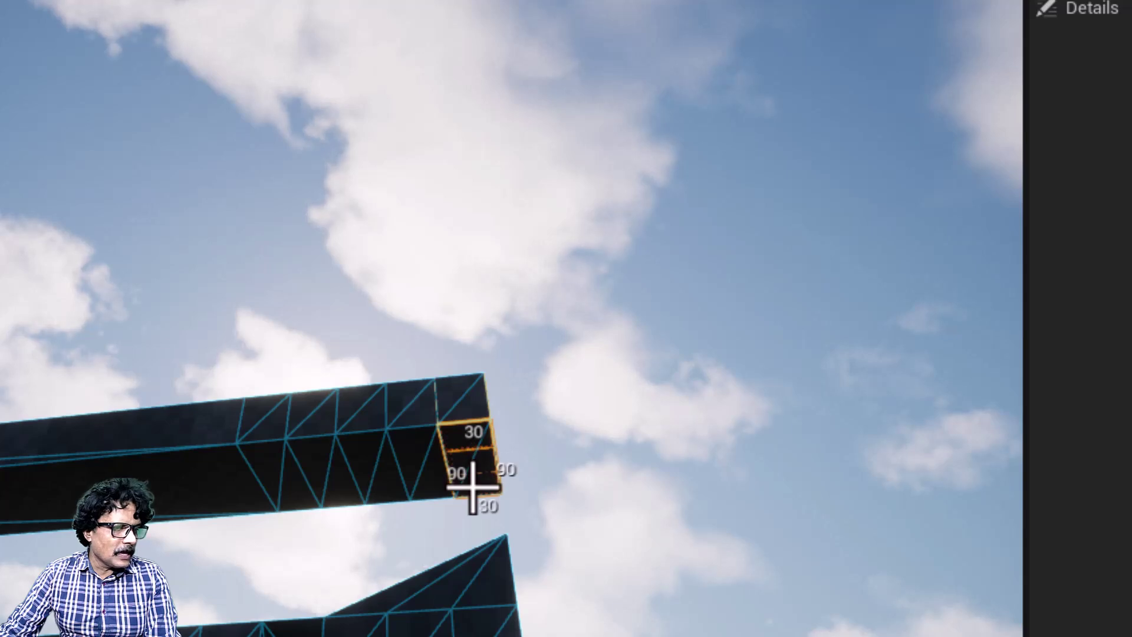
left_click(386, 494)
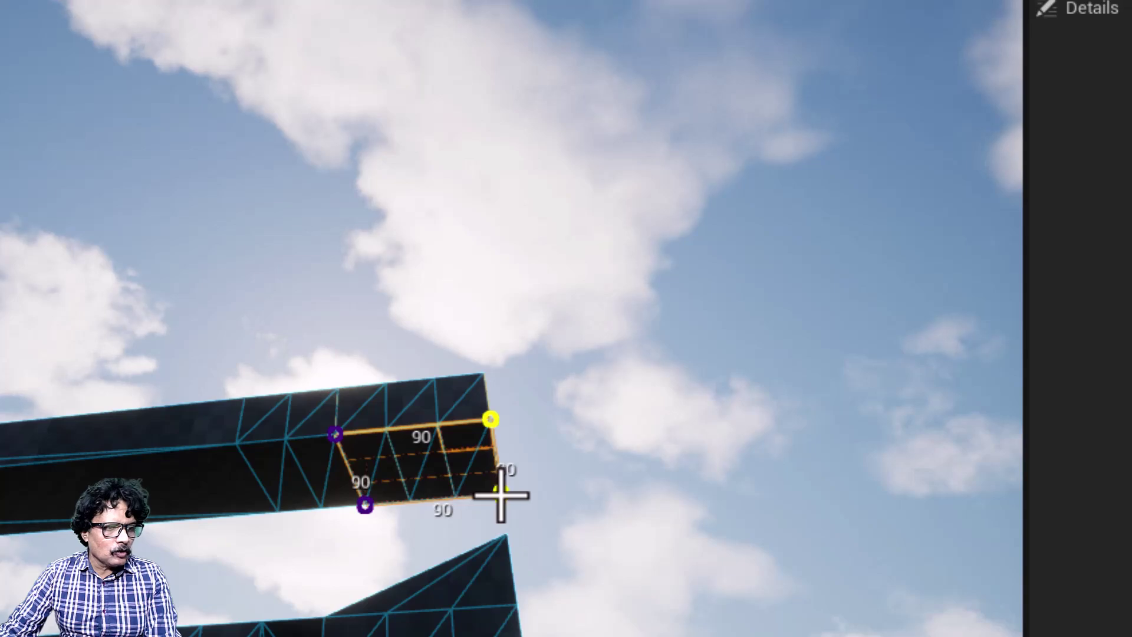
Step: Pull the two outer corners down to the peak of the pillar's sloped top and apply the corner edit
right_click_drag(233, 263, 232, 354)
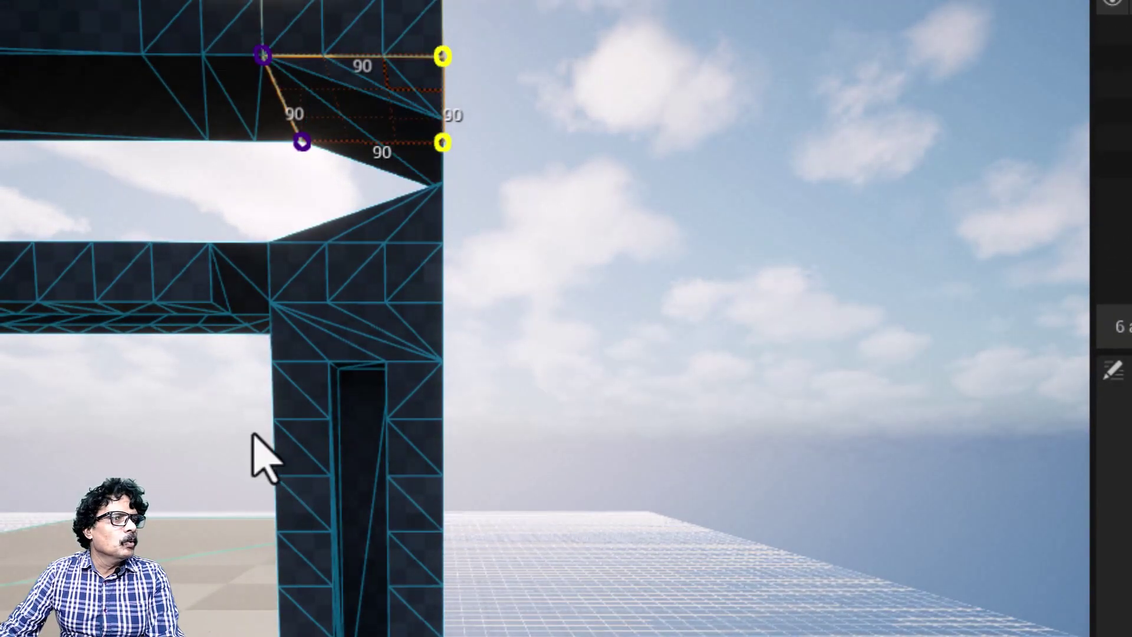
middle_click_drag(222, 248, 266, 380)
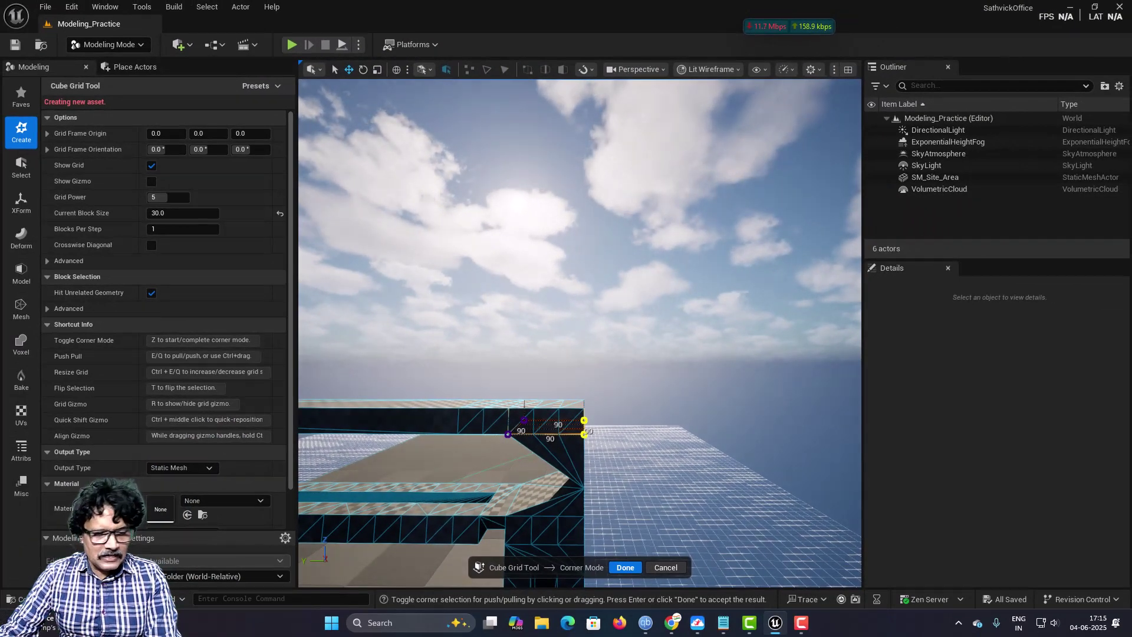
key("a")
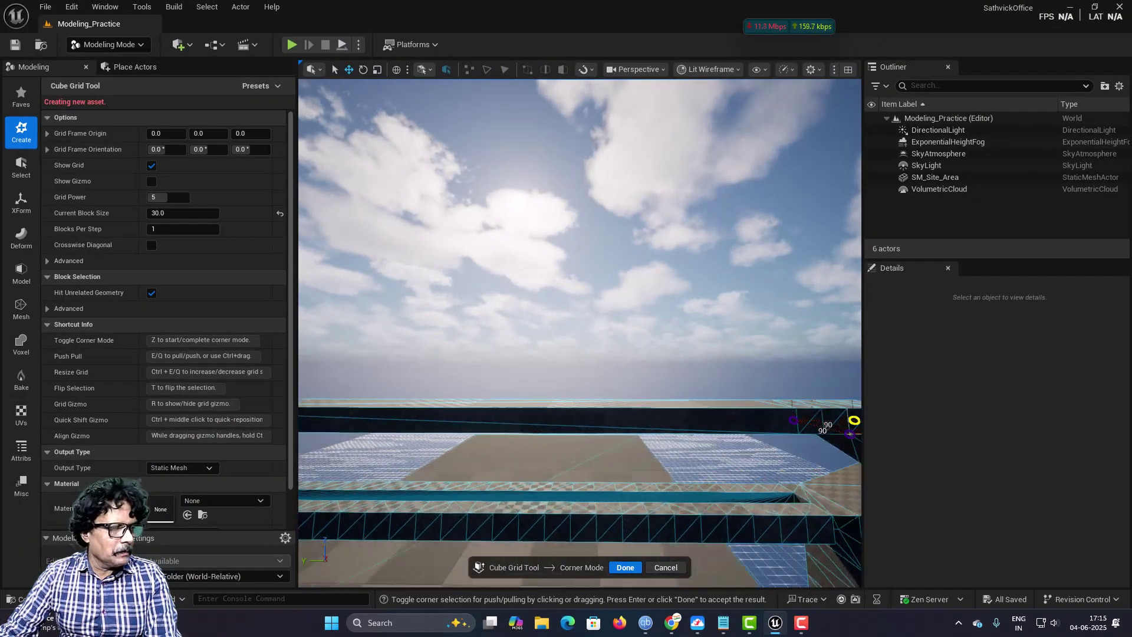
right_click_drag(580, 333, 532, 324)
key("w")
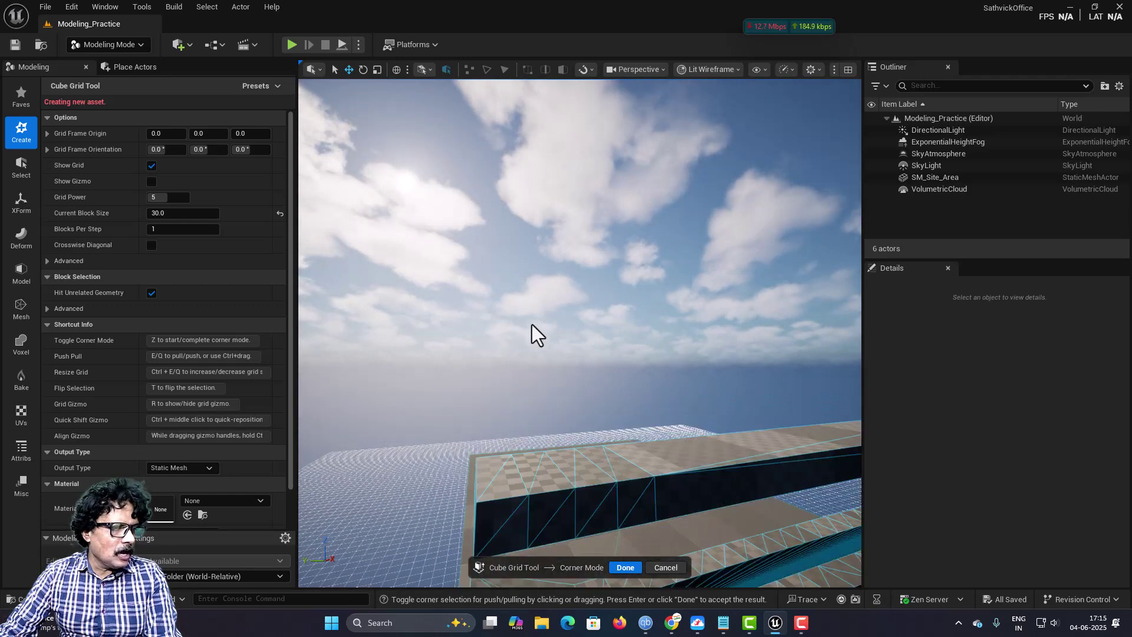
right_click_drag(495, 370, 483, 271)
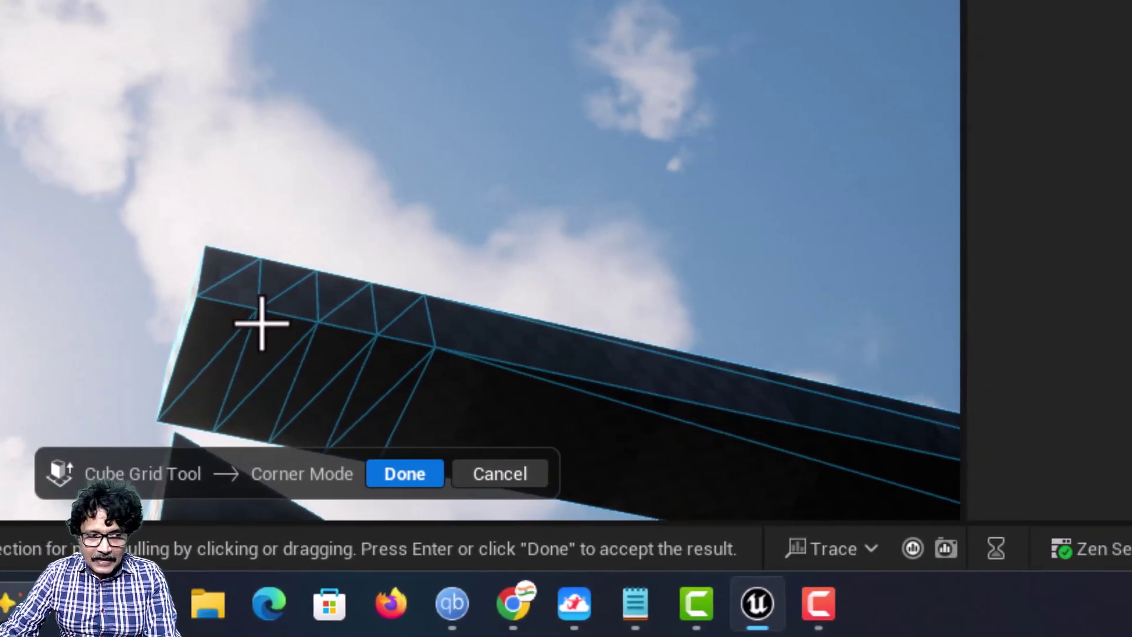
right_click_drag(370, 290, 656, 283)
key("Return")
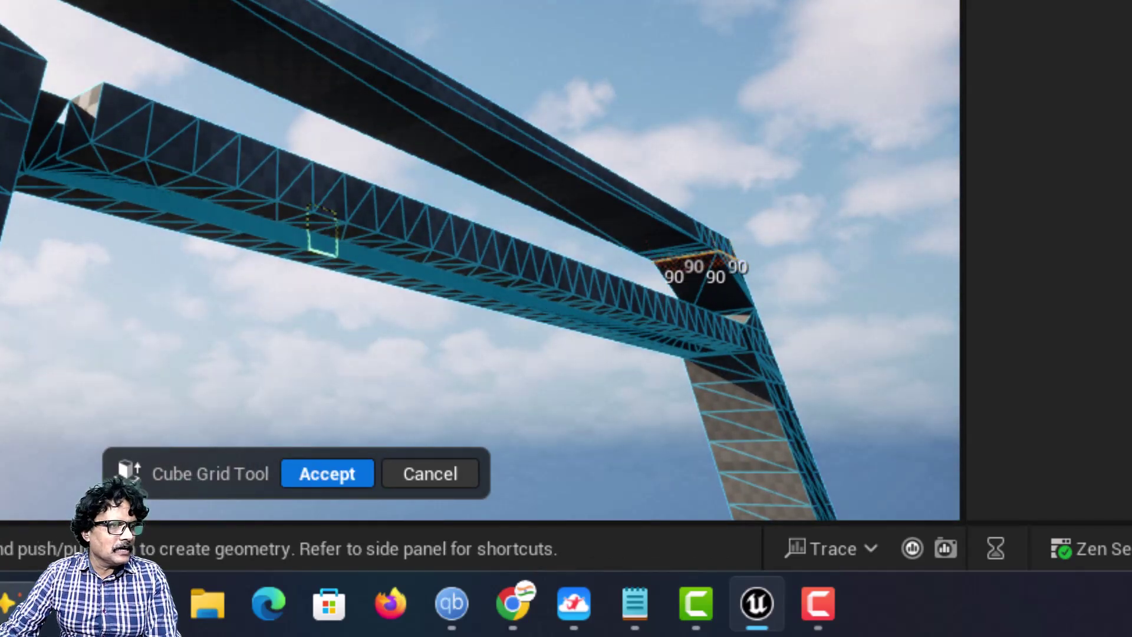
Step: Select the 90 by 90 underside area at the beam's other end and pull its two outer corners down onto the pillar using Corner Mode
right_click_drag(336, 245, 336, 245)
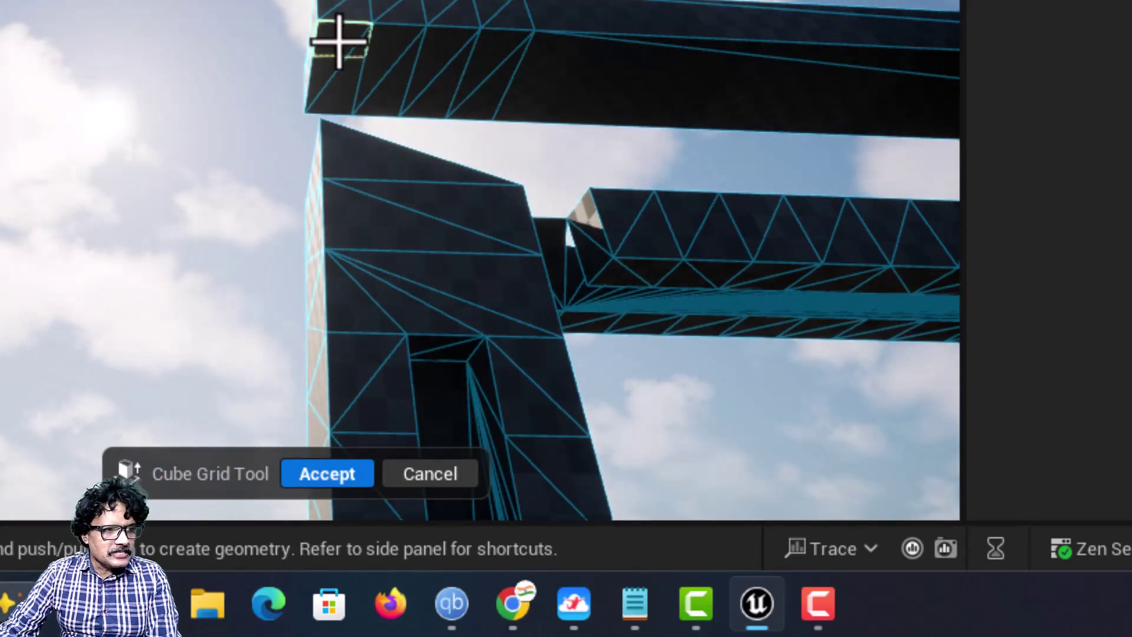
left_click_drag(339, 41, 427, 107)
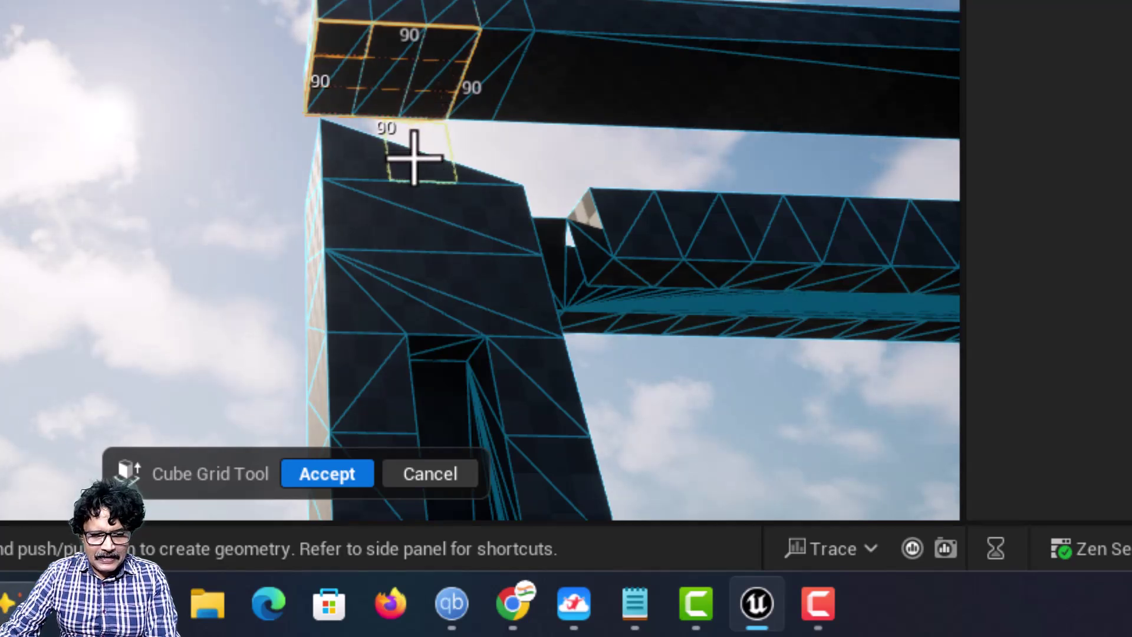
key("z")
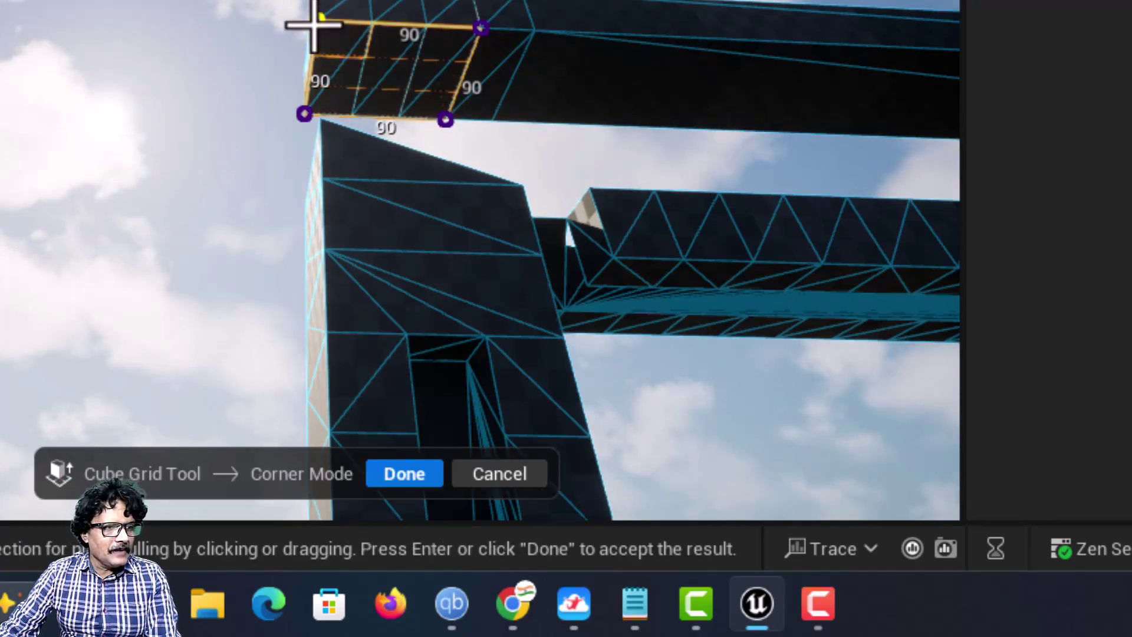
left_click(314, 23)
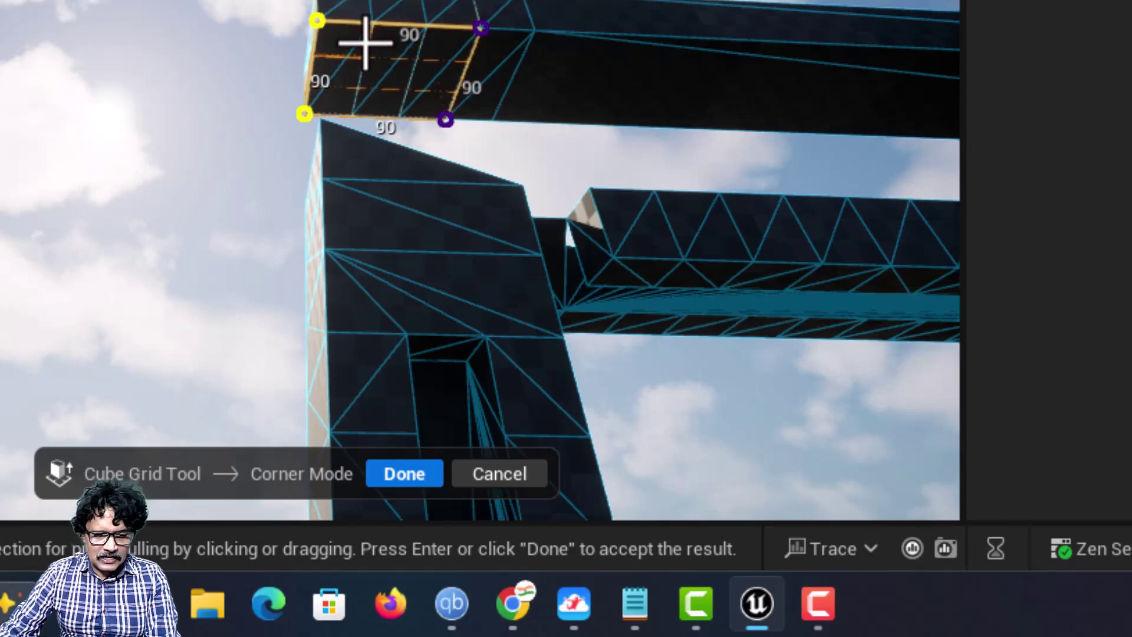
key("e")
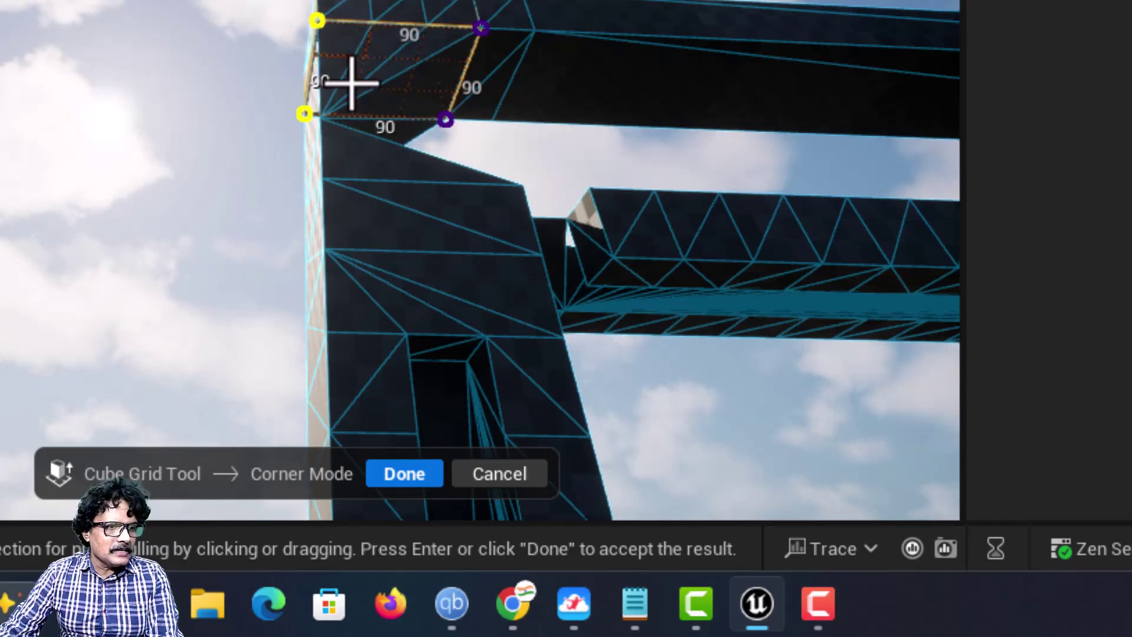
right_click_drag(351, 83, 372, 330)
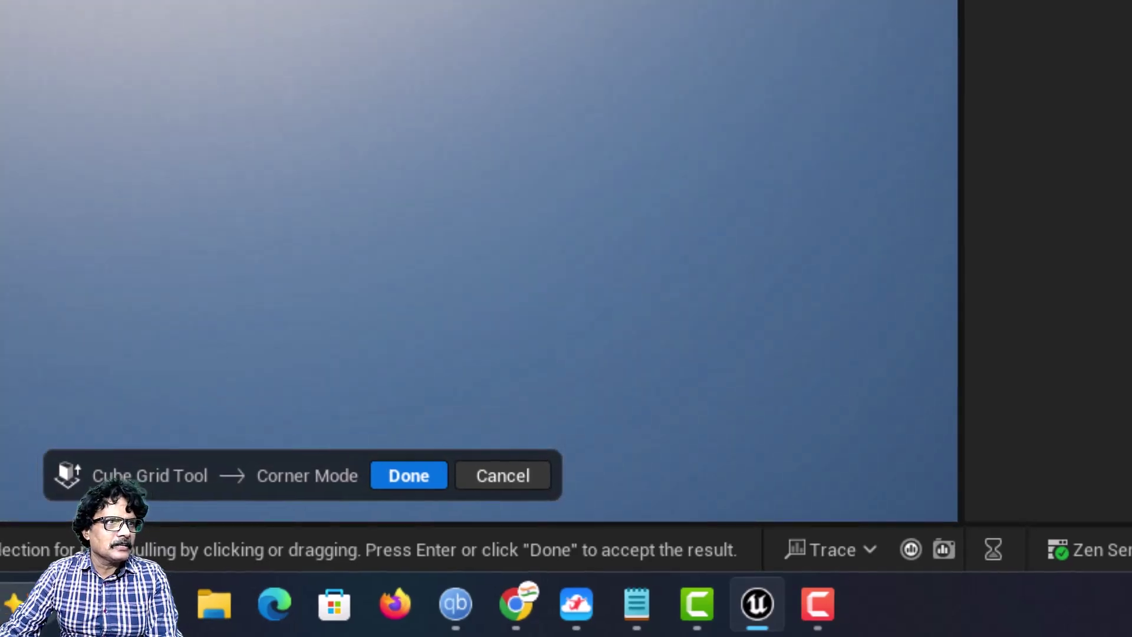
scroll(608, 242, "down", 4)
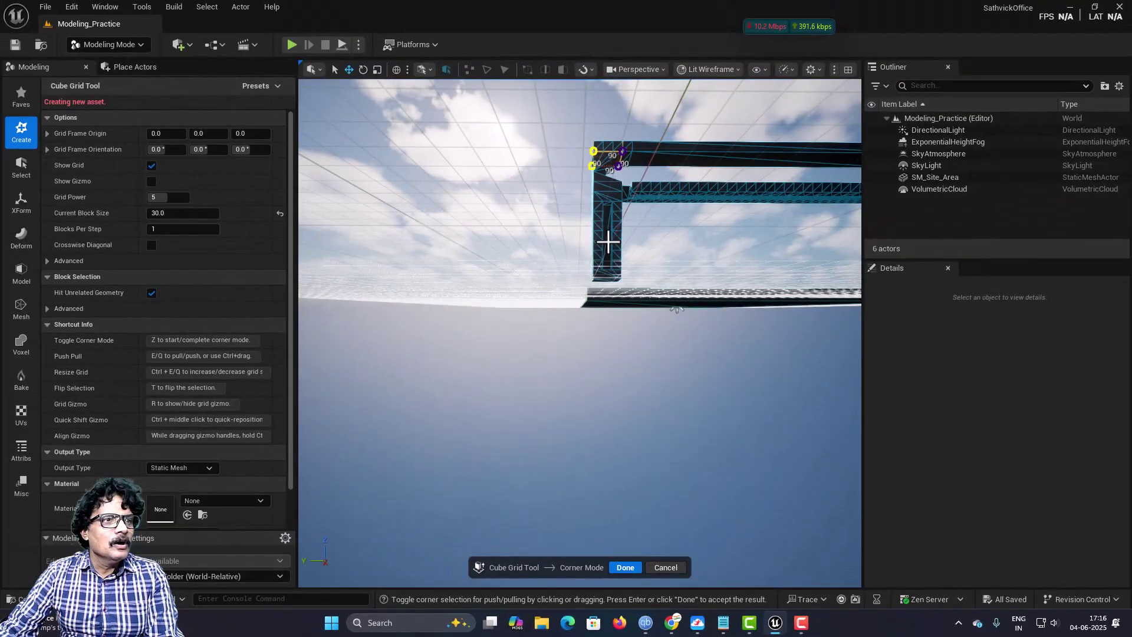
scroll(625, 250, "down", 2)
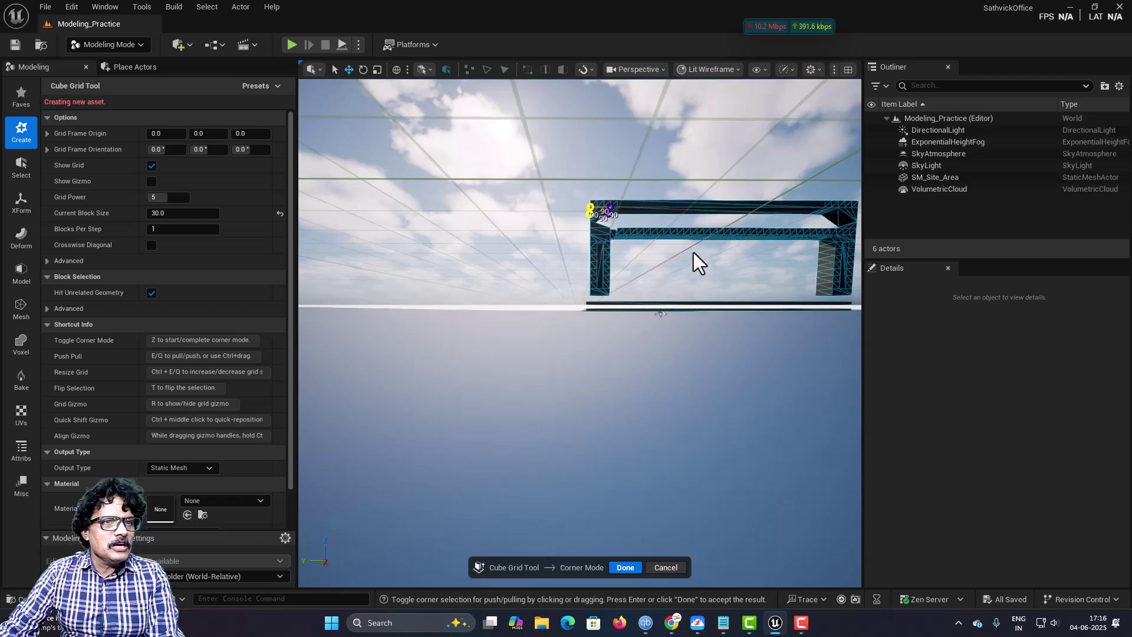
right_click_drag(695, 258, 653, 259)
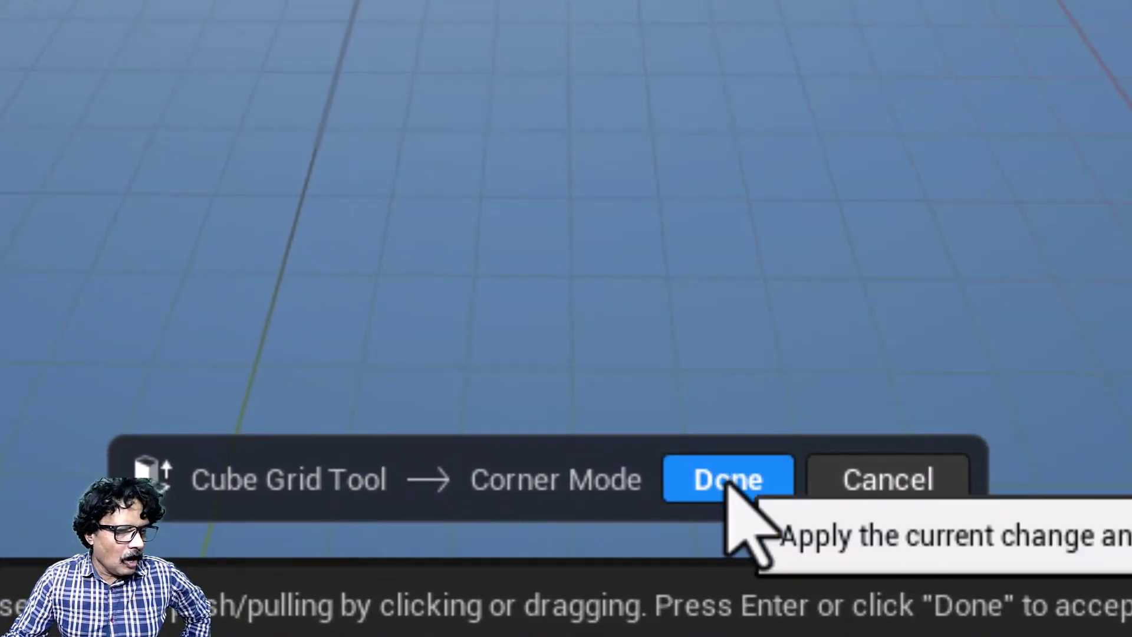
left_click(729, 482)
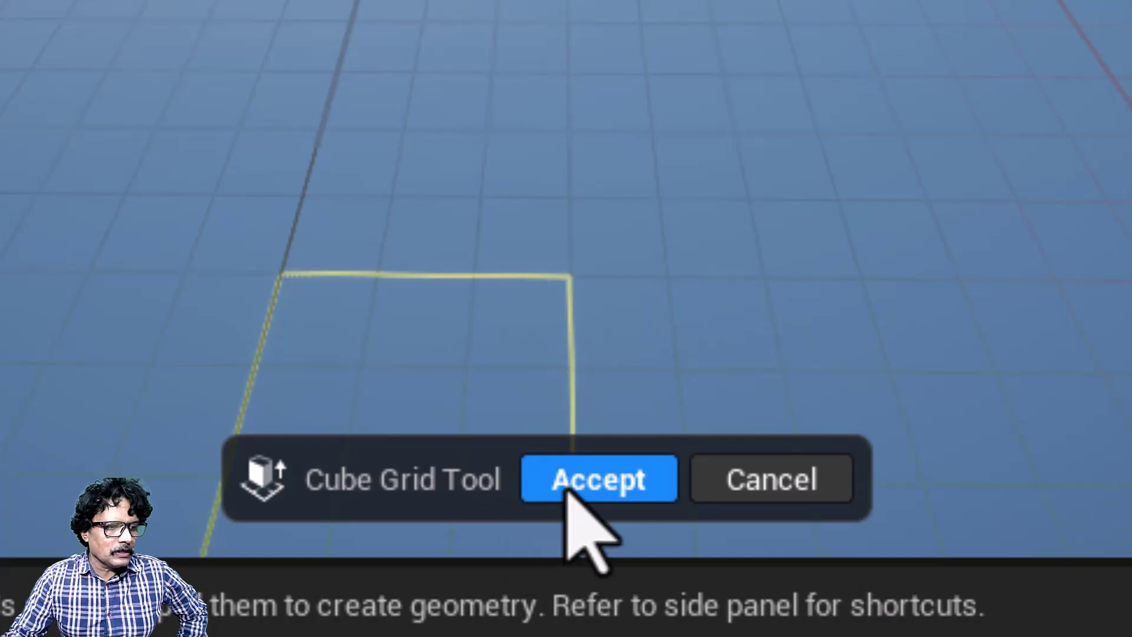
Step: Accept the finished Cube Grid model and rename its output actor to Gate
key("Right")
left_click(589, 487)
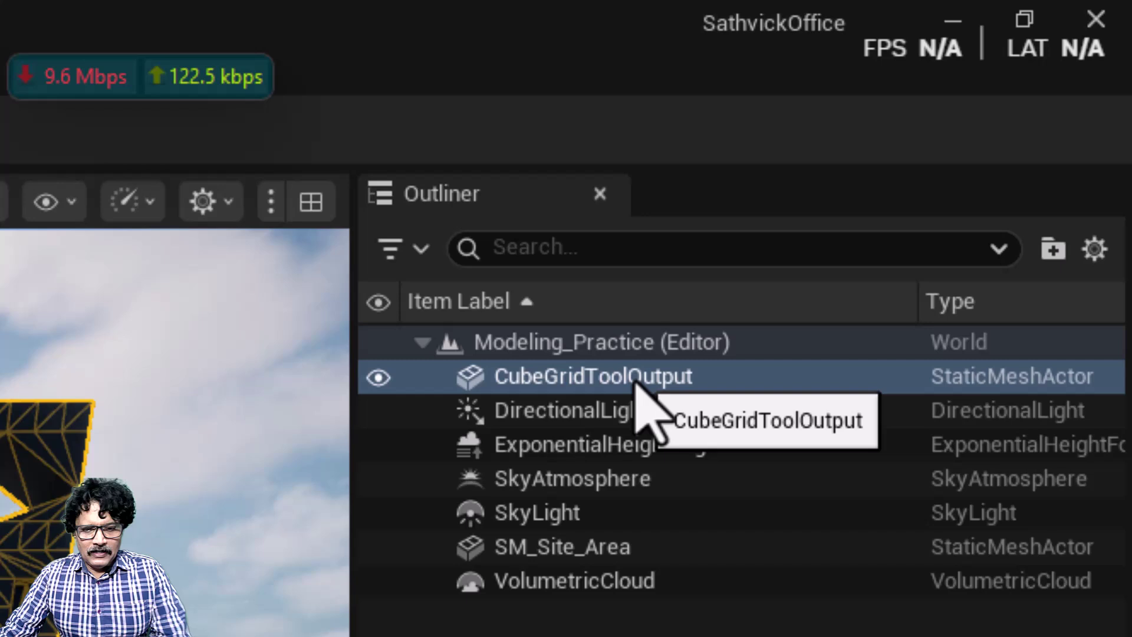
left_click(896, 179)
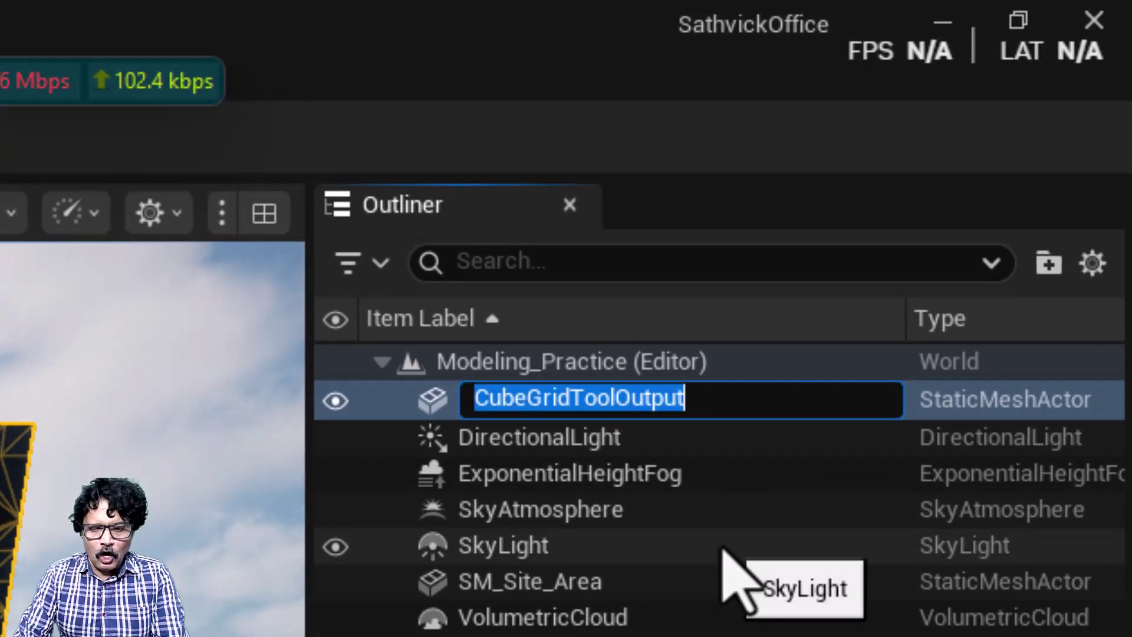
type("Gate")
key("Return")
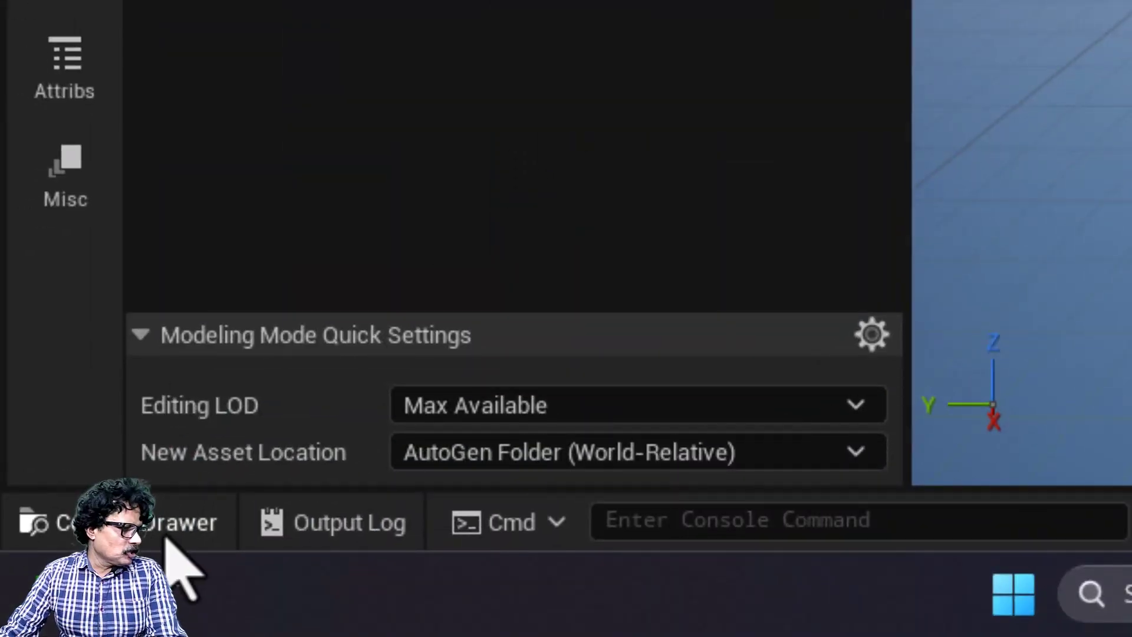
Step: Find the generated gate mesh asset in the subfolder of Maps/My_Created_Models and rename it SM_Gate
left_click(168, 539)
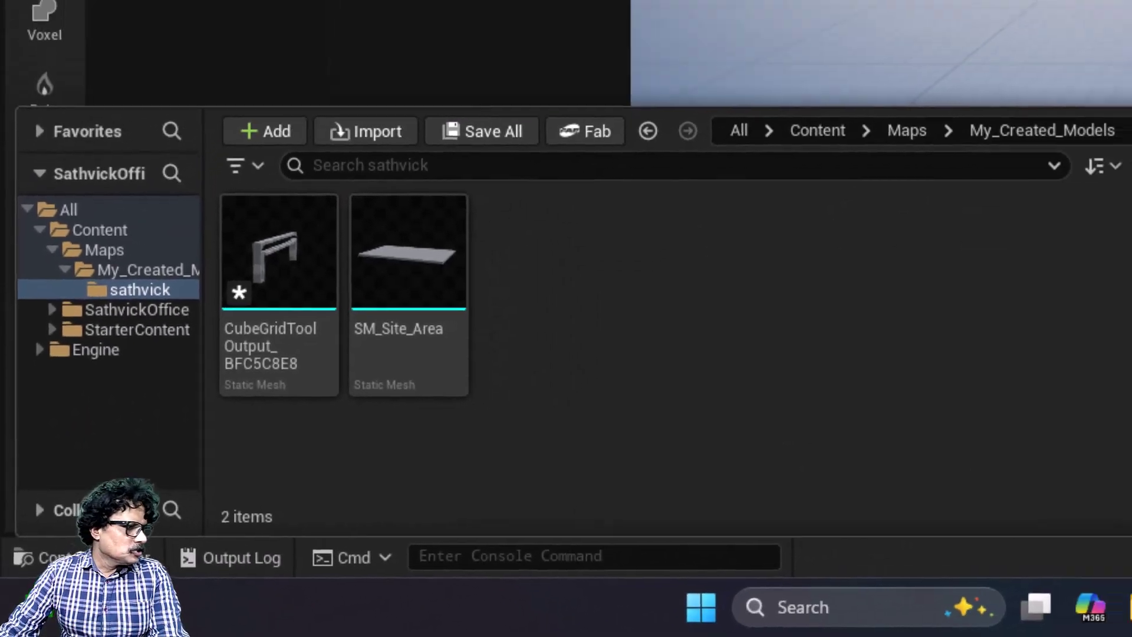
mouse_move(286, 336)
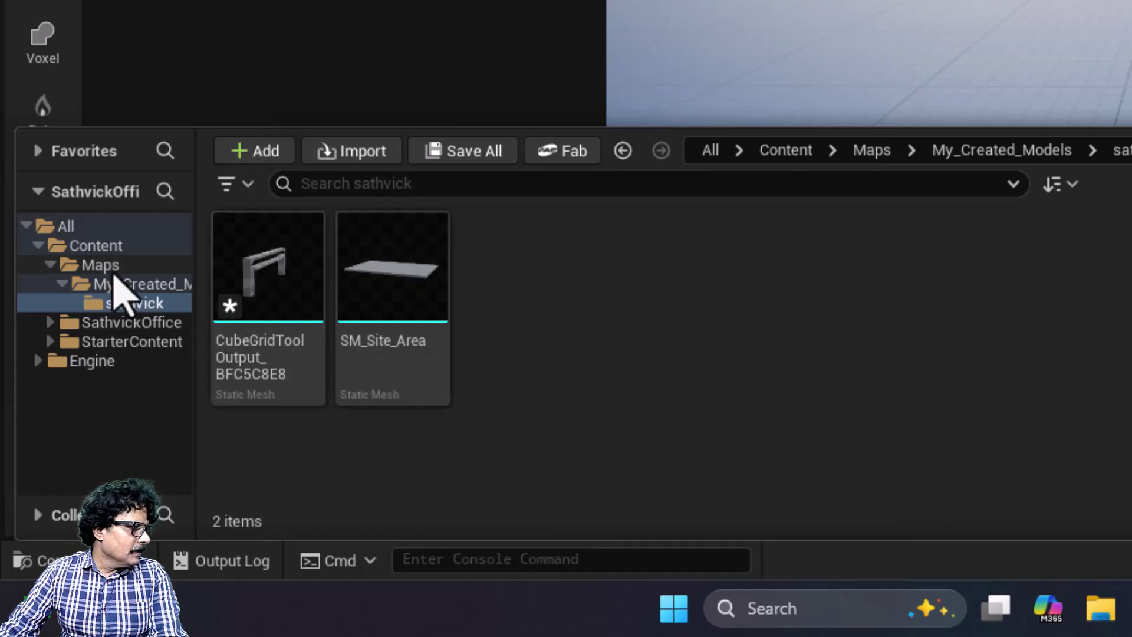
left_click(103, 266)
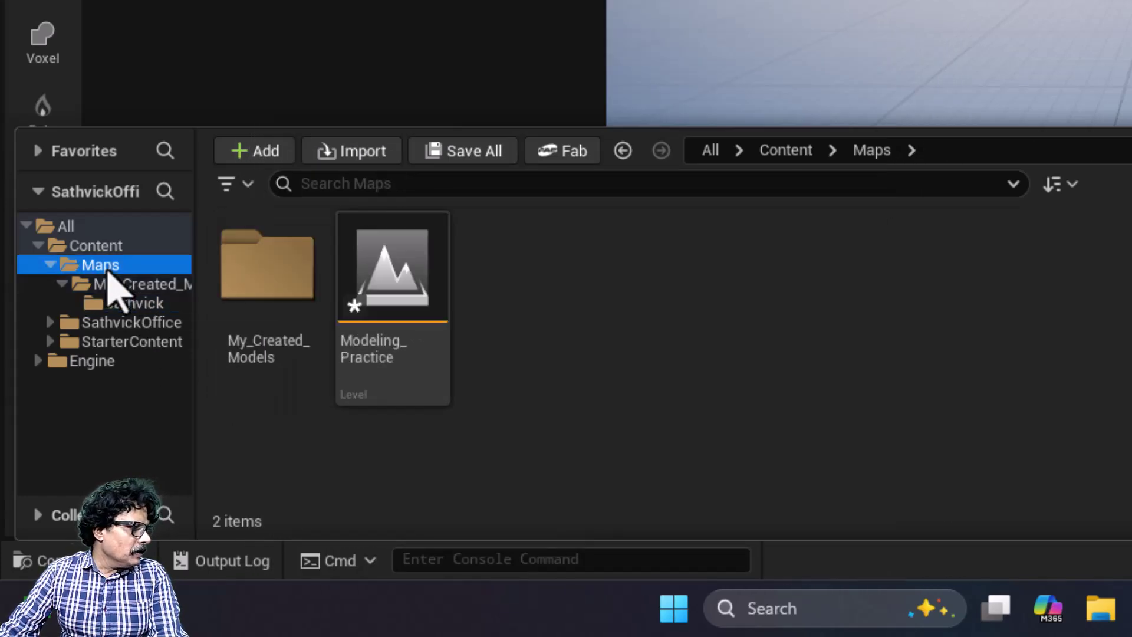
double_click(253, 271)
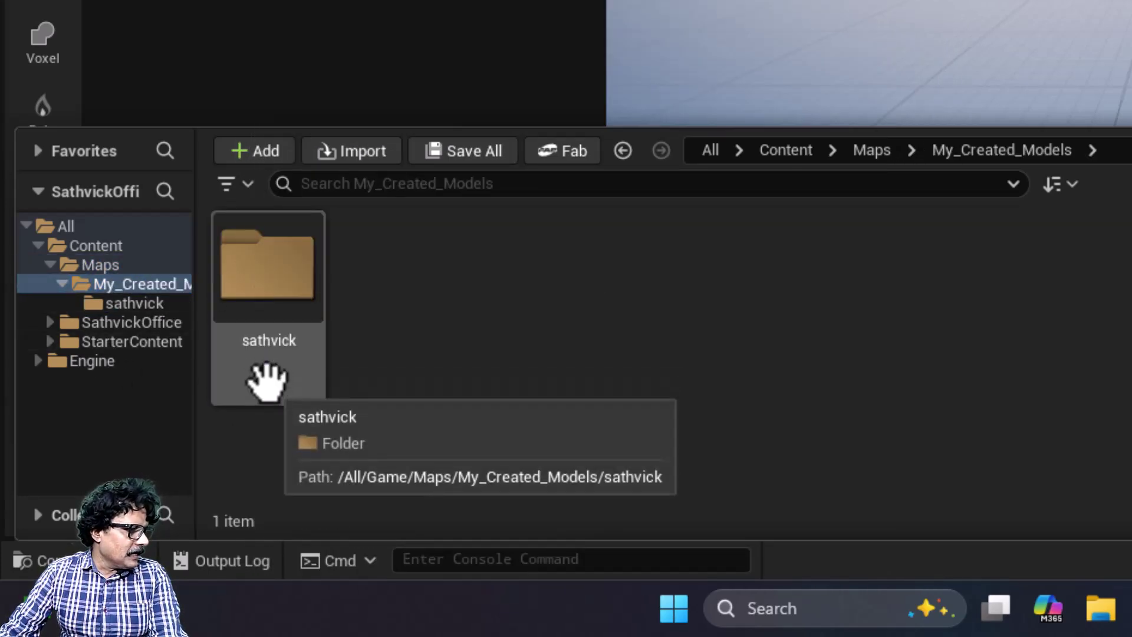
double_click(274, 283)
left_click(264, 273)
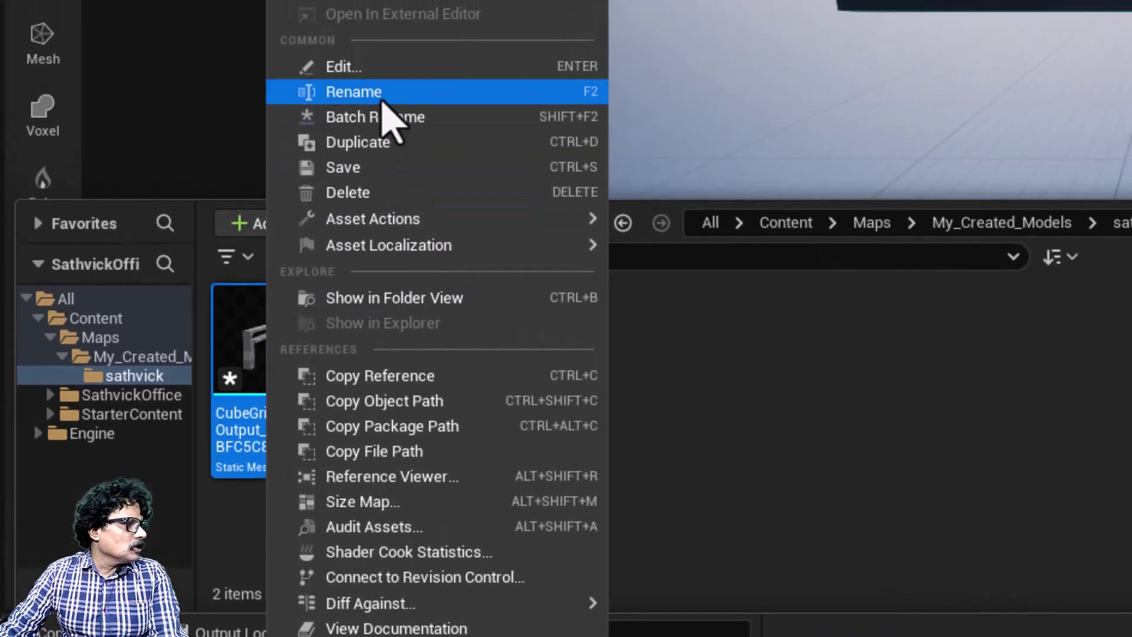
left_click(323, 21)
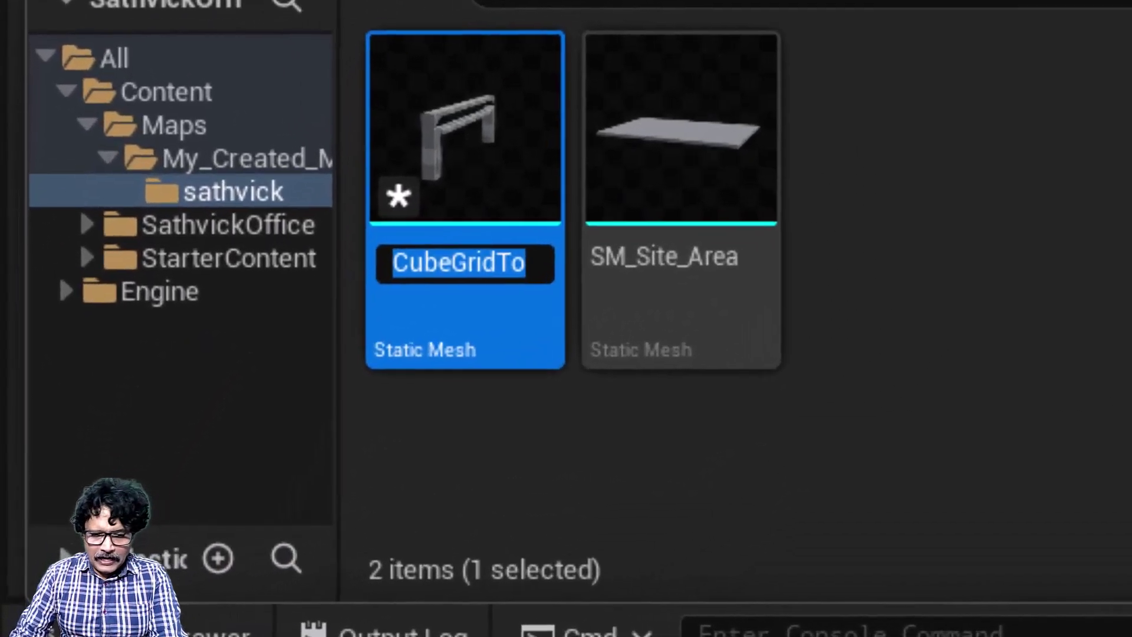
type("SM_Gate")
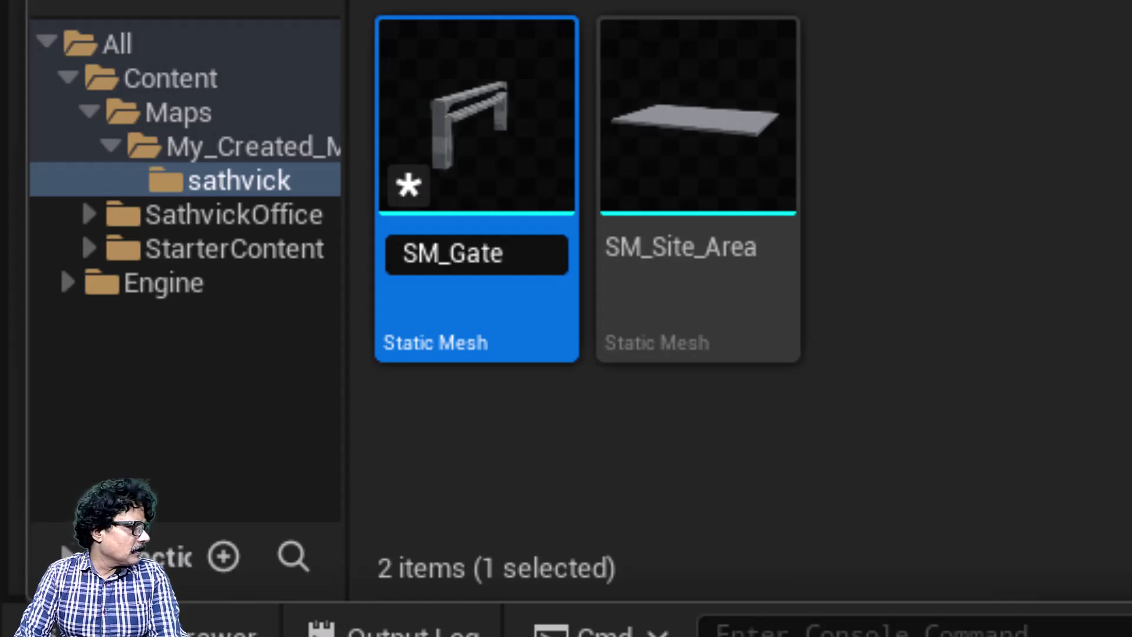
key("Return")
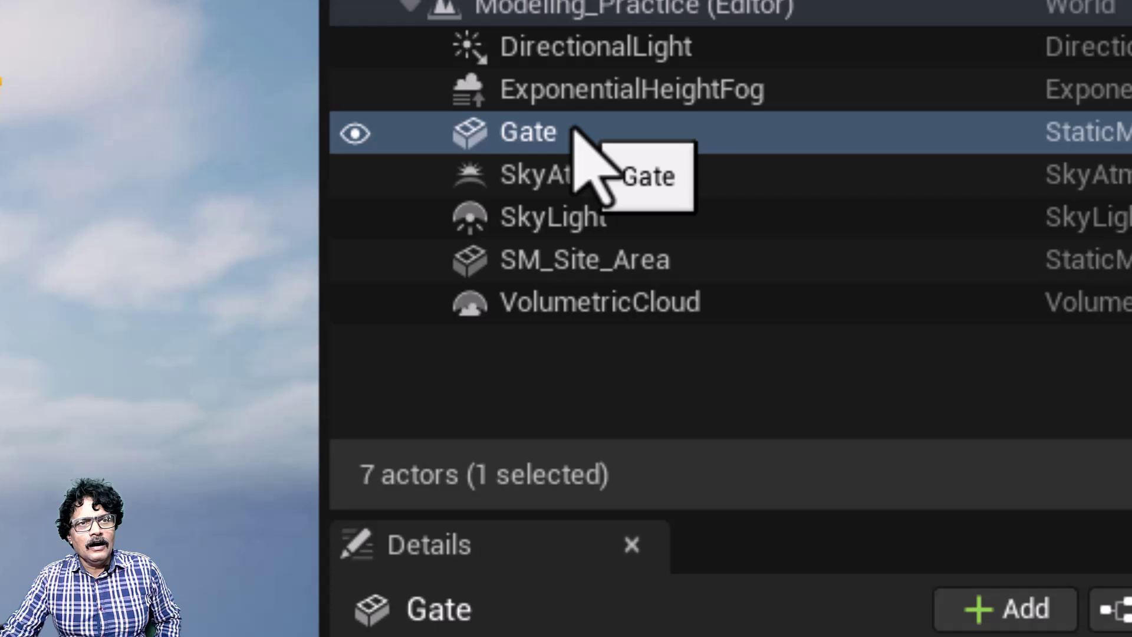
Step: Rename the Gate actor in the Outliner to SM_Gate and save all changes
right_click(576, 134)
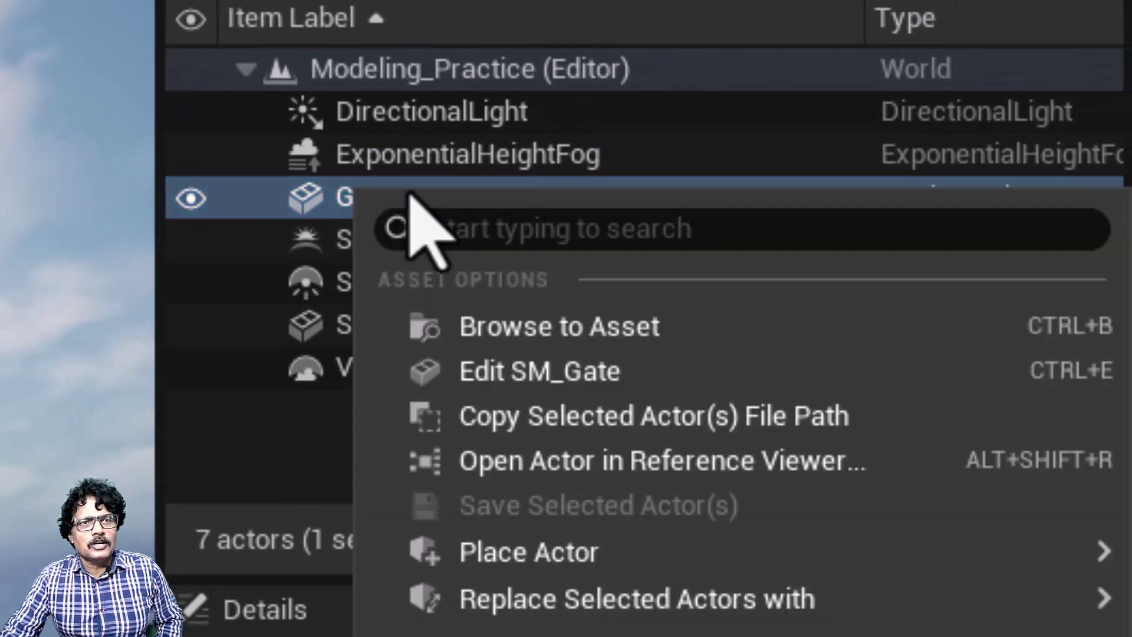
left_click(362, 197)
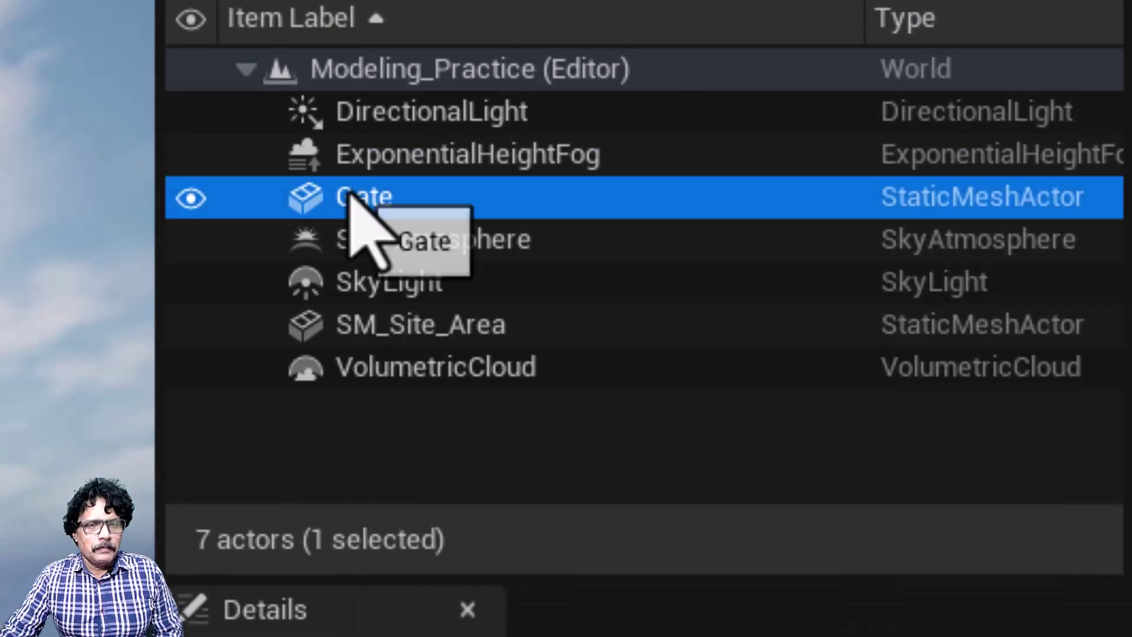
key("F2")
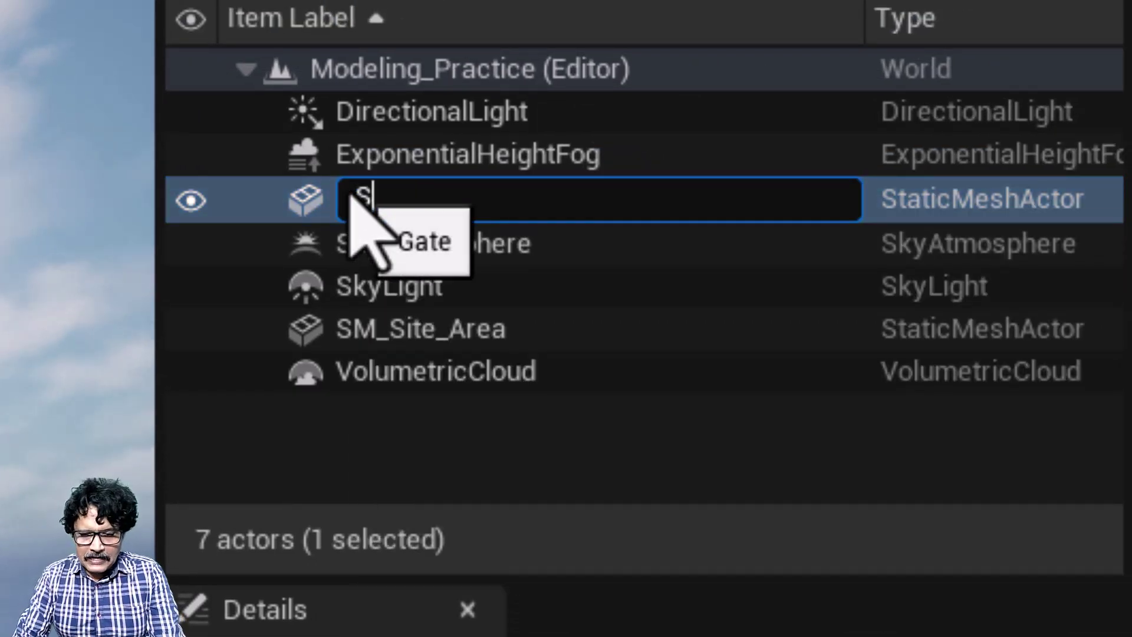
type("SM_Gate")
key("Return")
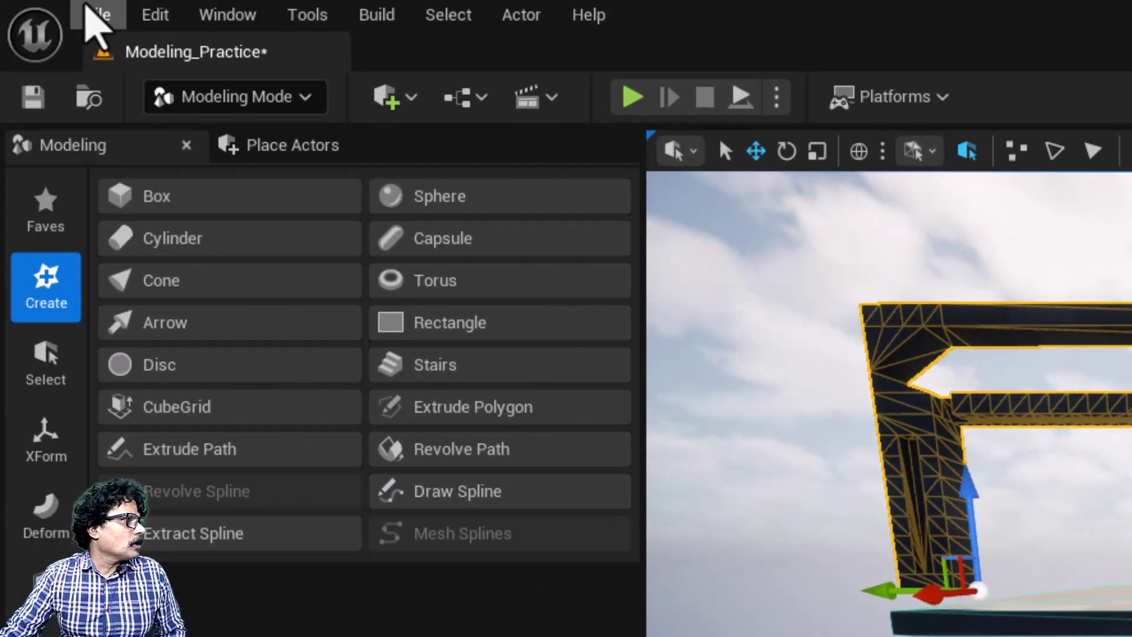
left_click(94, 16)
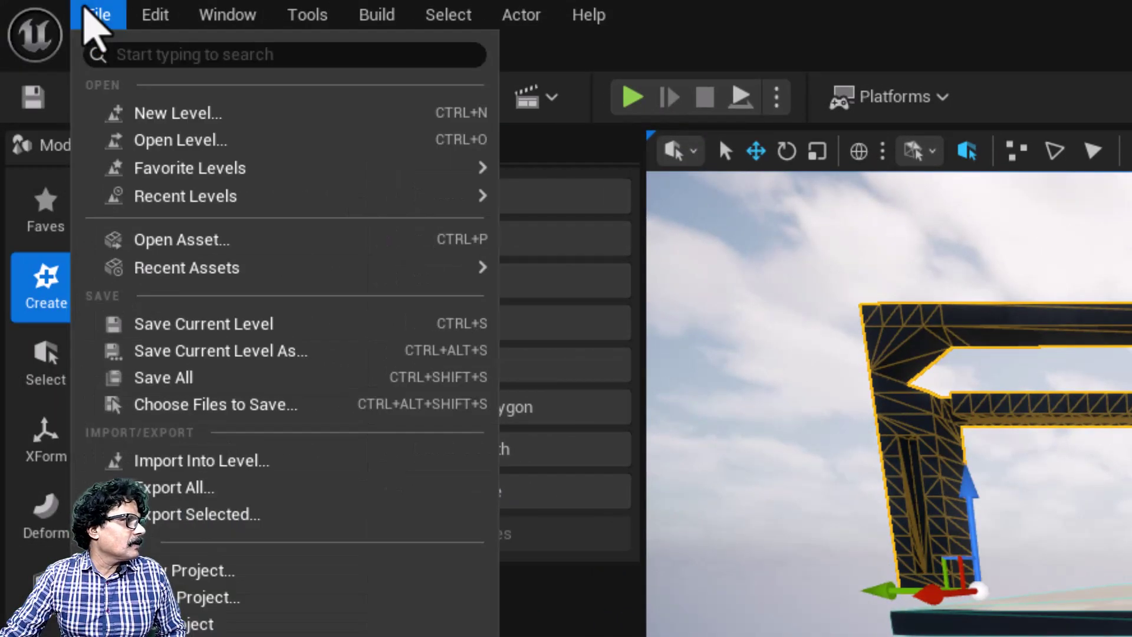
left_click(162, 377)
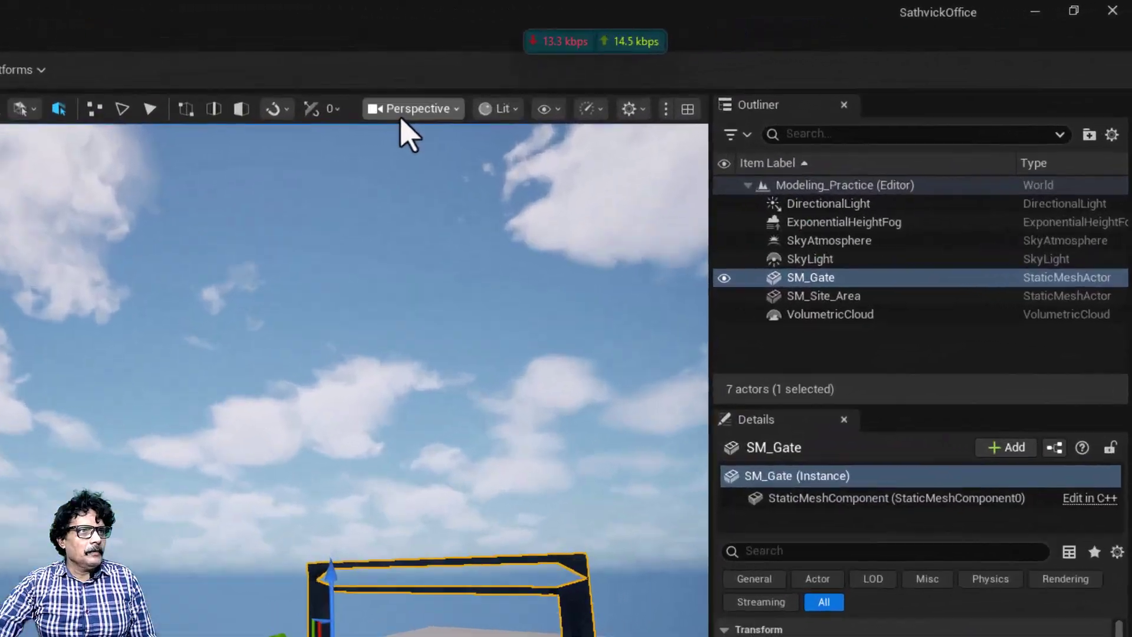
Step: In the Front view, lower the gate to a Z location of 30 so its pillars rest on the site slab
left_click(704, 69)
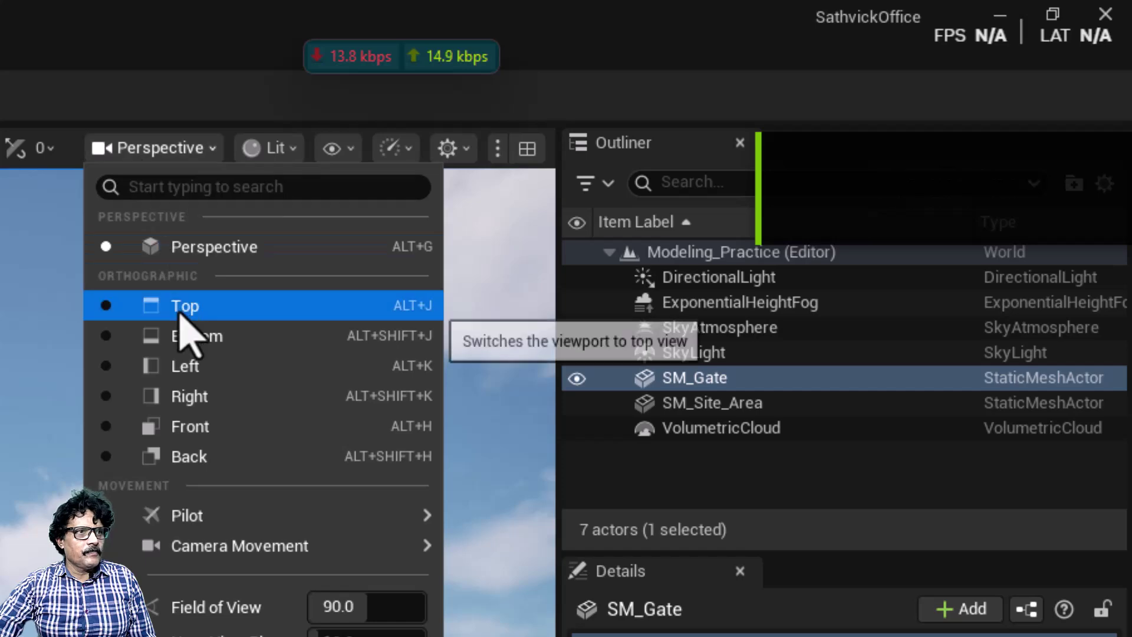
left_click(188, 426)
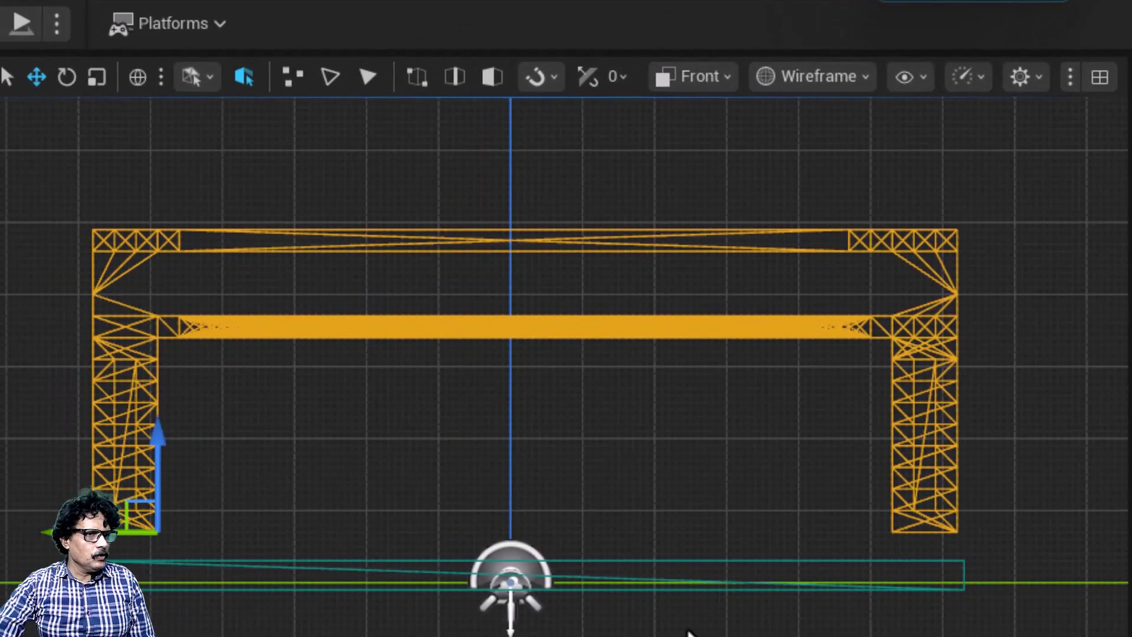
scroll(785, 618, "up", 1)
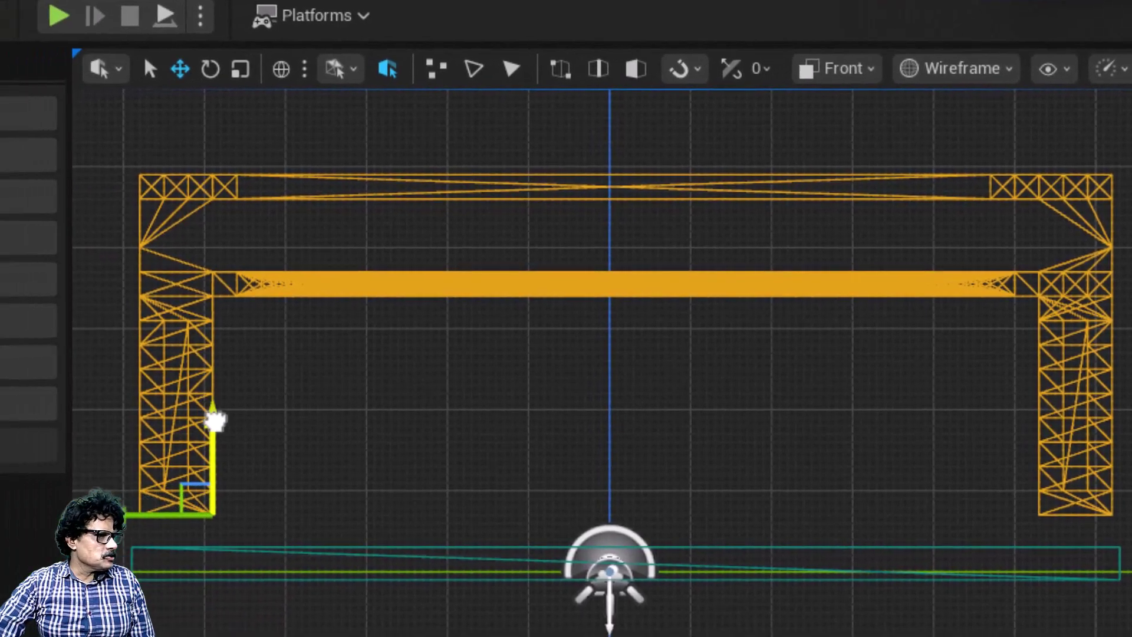
left_click_drag(69, 430, 65, 460)
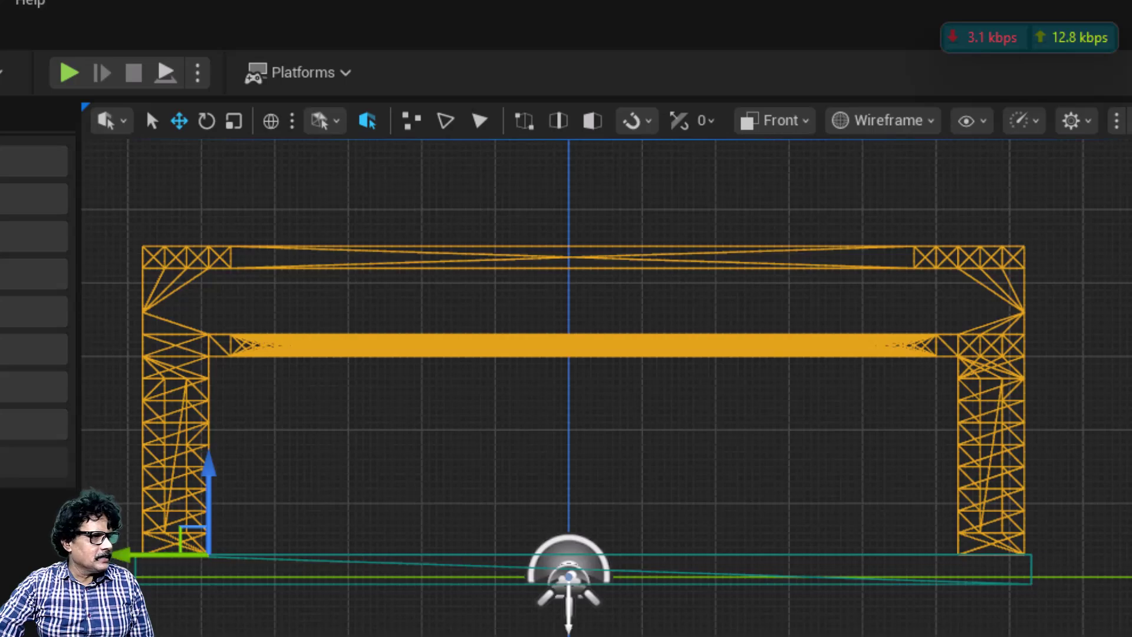
key("Escape")
left_click(991, 487)
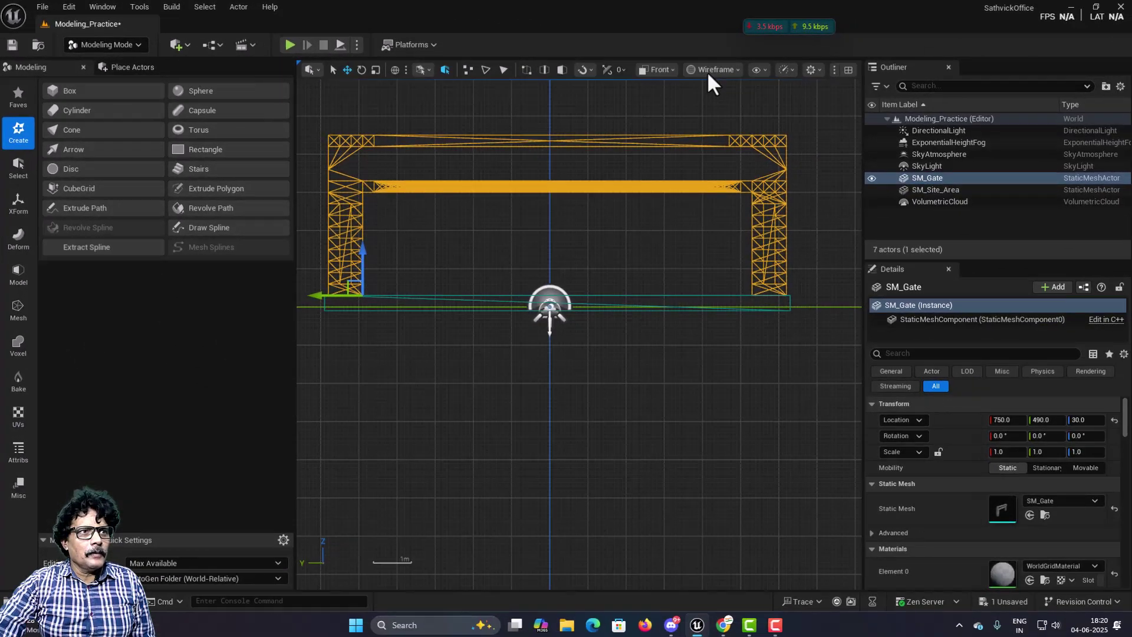
Step: Return to the Perspective view, start Extrude Polygon and, with Delta Mode off, place the drawing plane at location 0, 0, 0
left_click(709, 73)
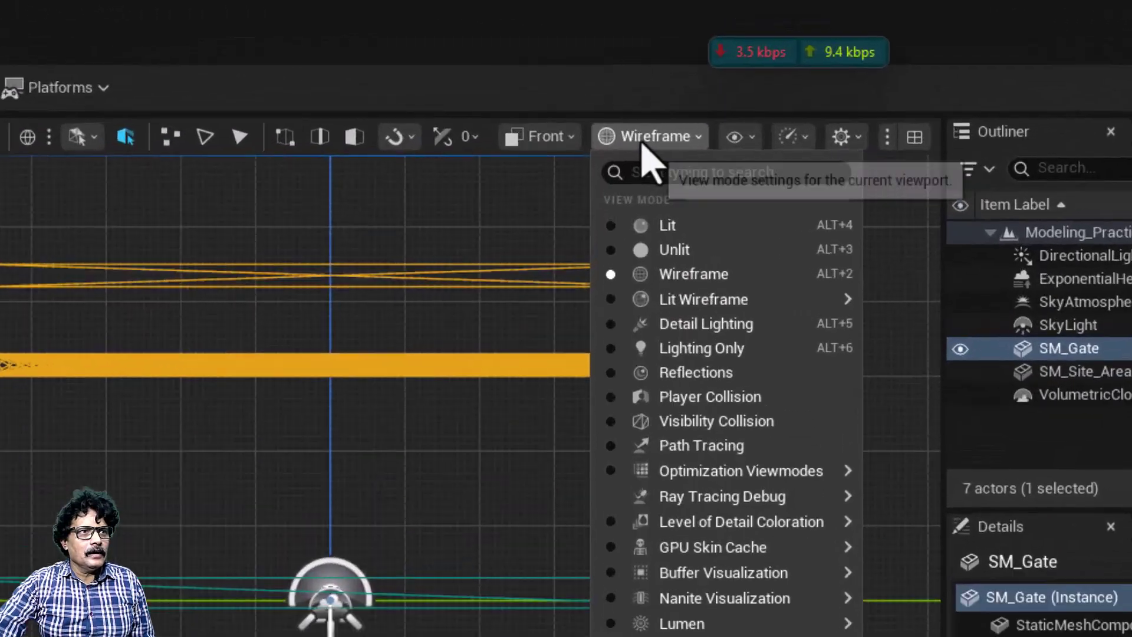
left_click(668, 73)
key("Escape")
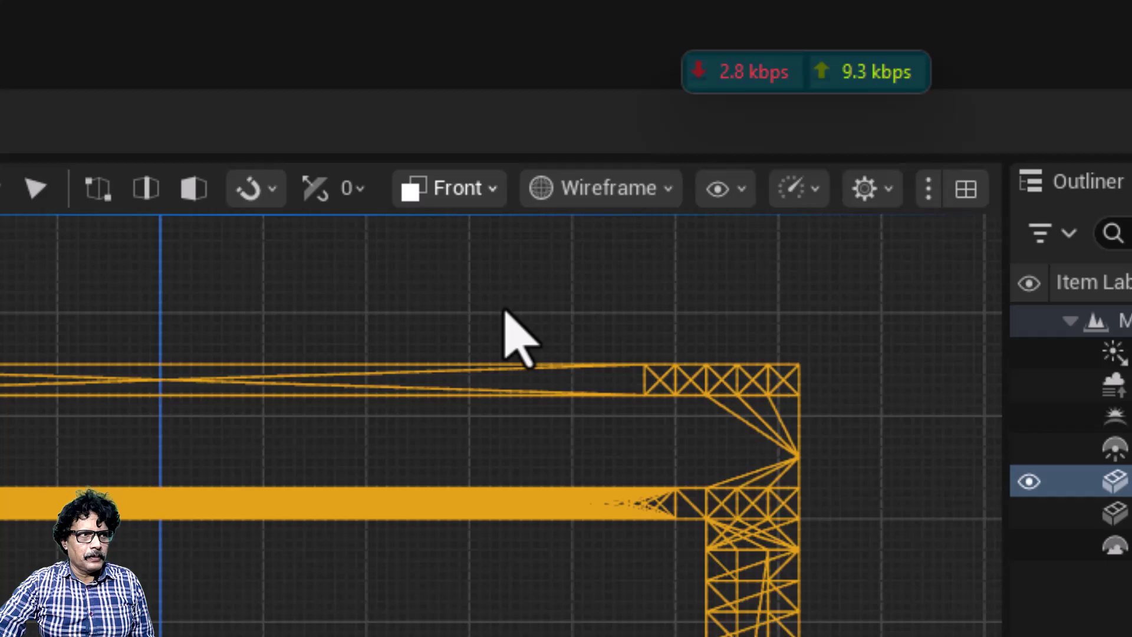
key("alt+g")
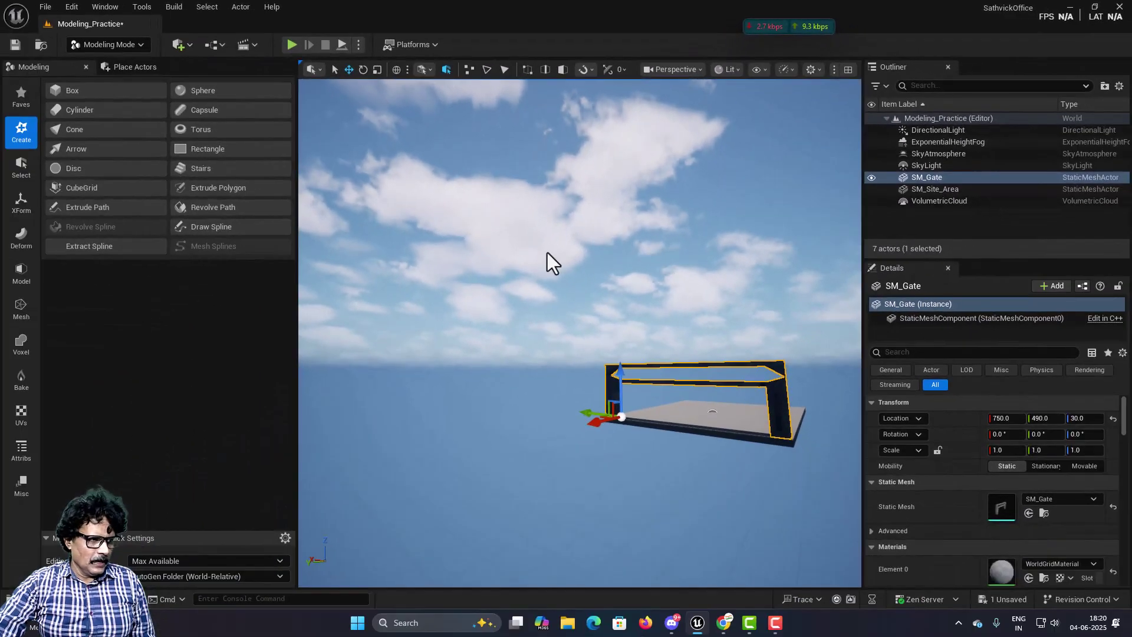
right_click_drag(548, 260, 548, 260)
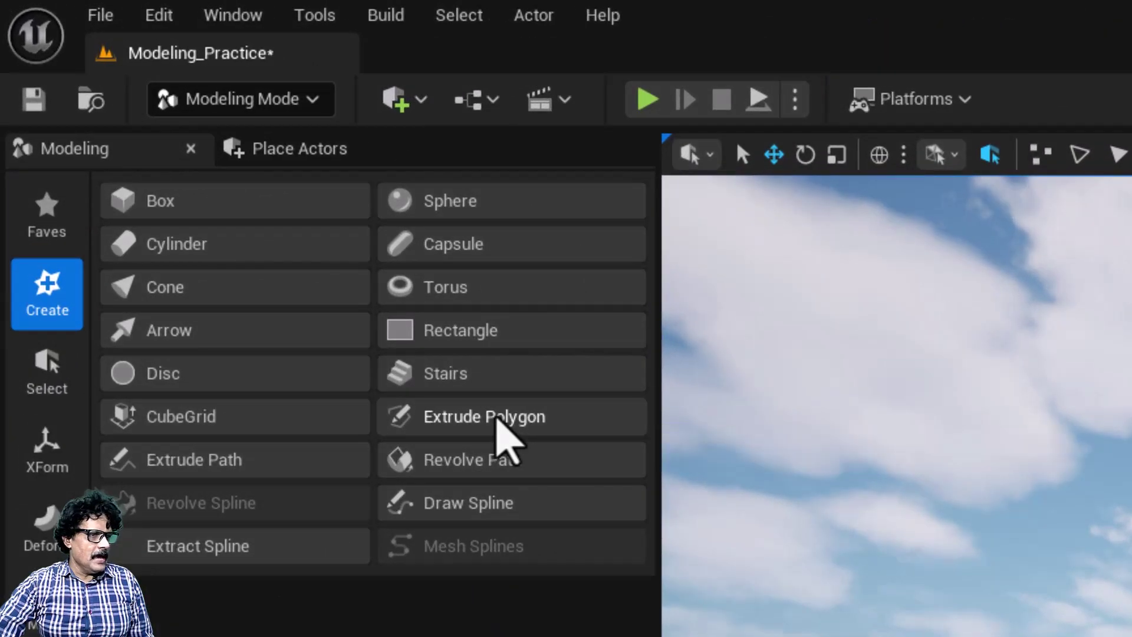
left_click(497, 417)
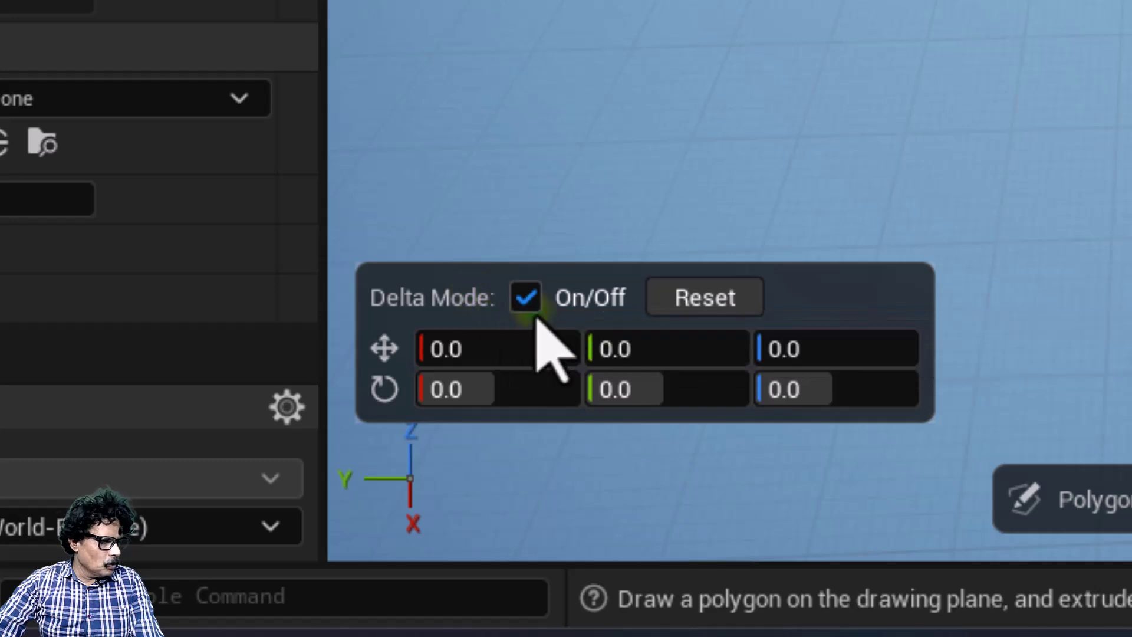
left_click(533, 301)
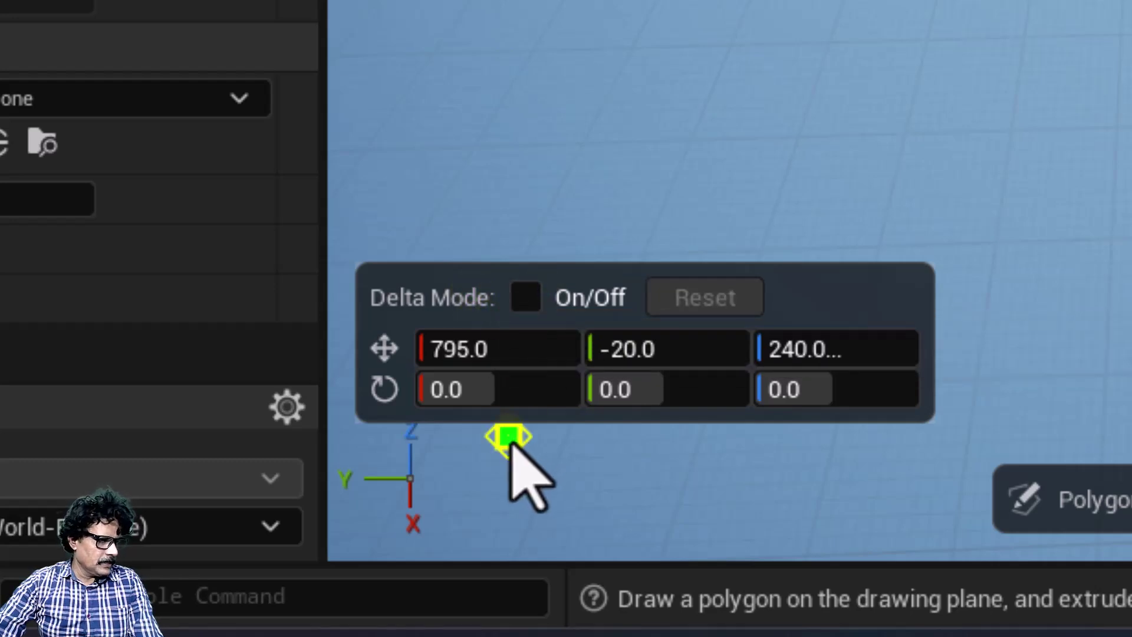
left_click(462, 350)
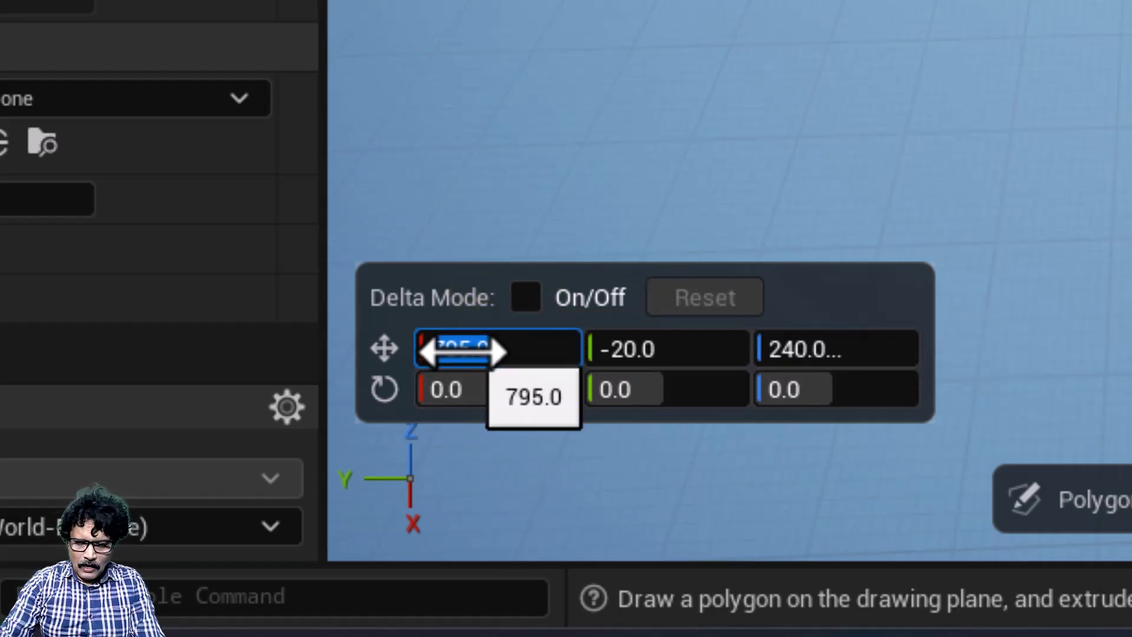
type("0")
key("Tab")
type("0")
key("Tab")
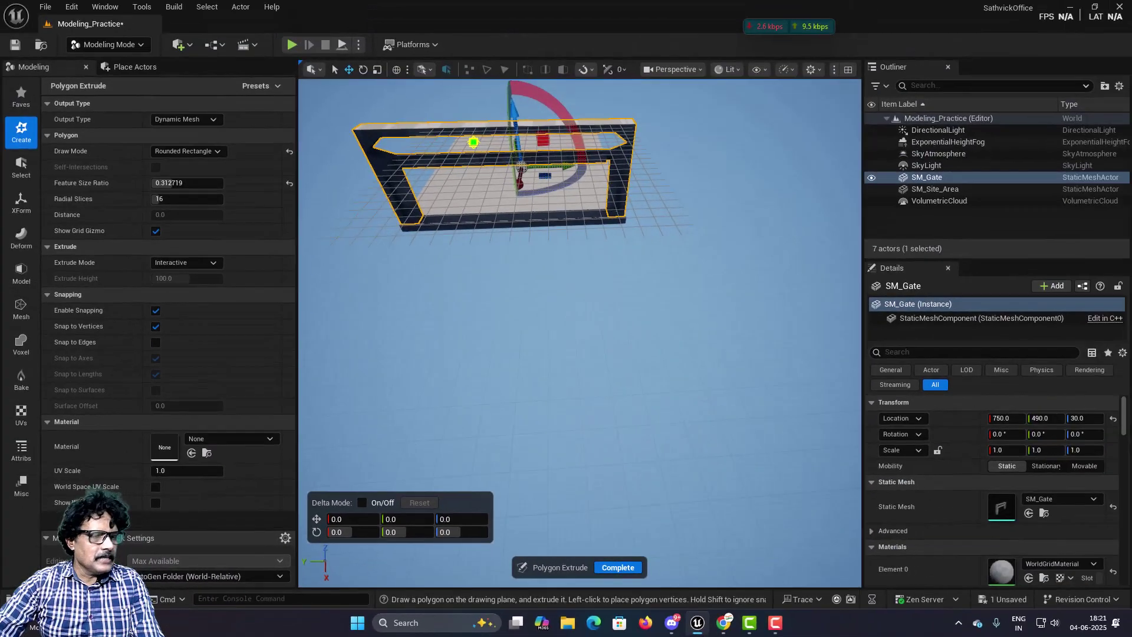
Step: Set the Polygon Extrude draw mode to Freehand
right_click_drag(579, 333, 567, 153)
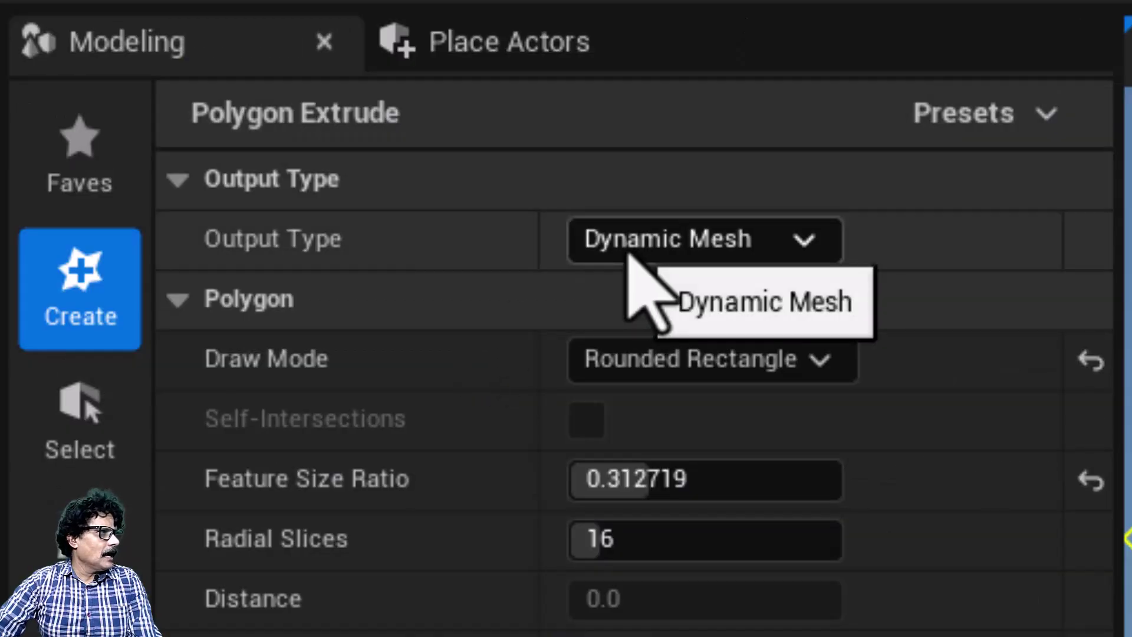
left_click(631, 253)
left_click(669, 373)
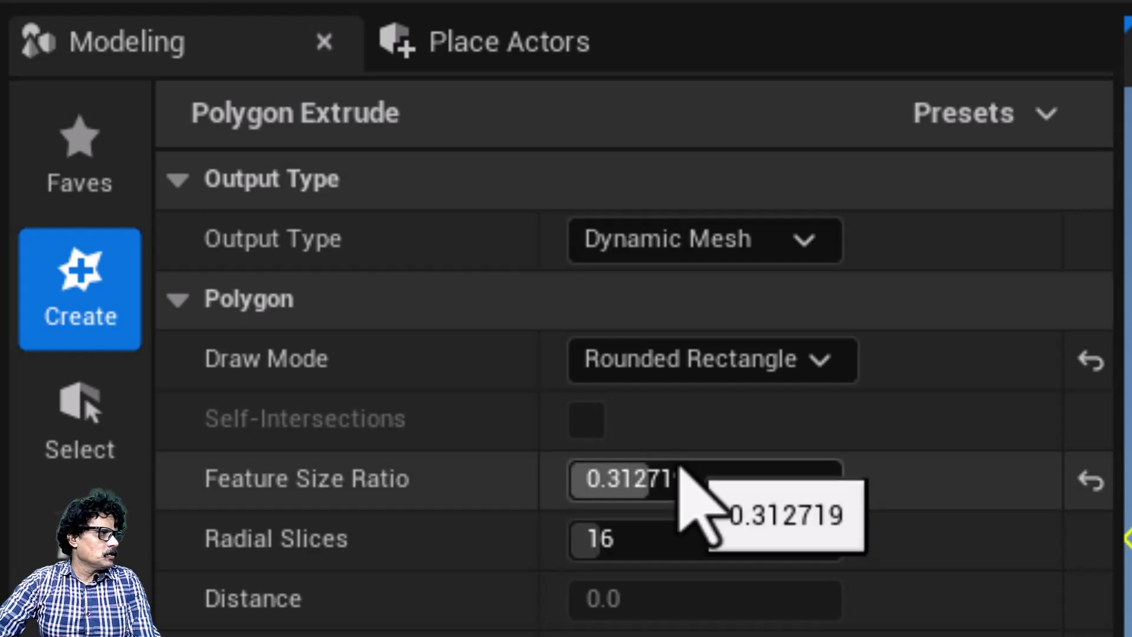
left_click(822, 377)
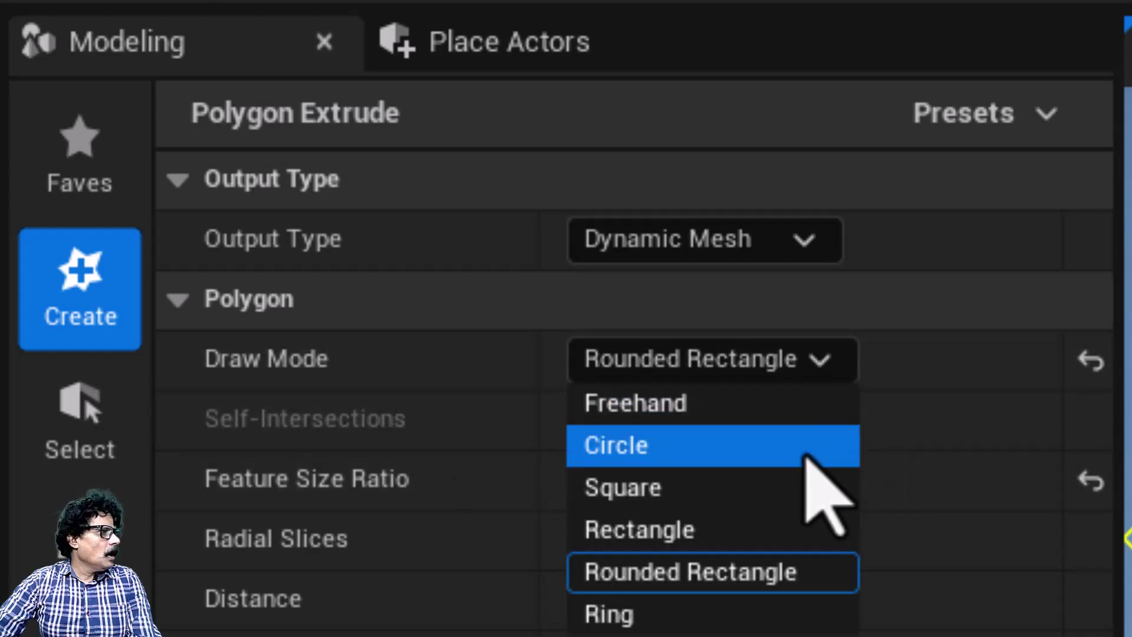
left_click(622, 407)
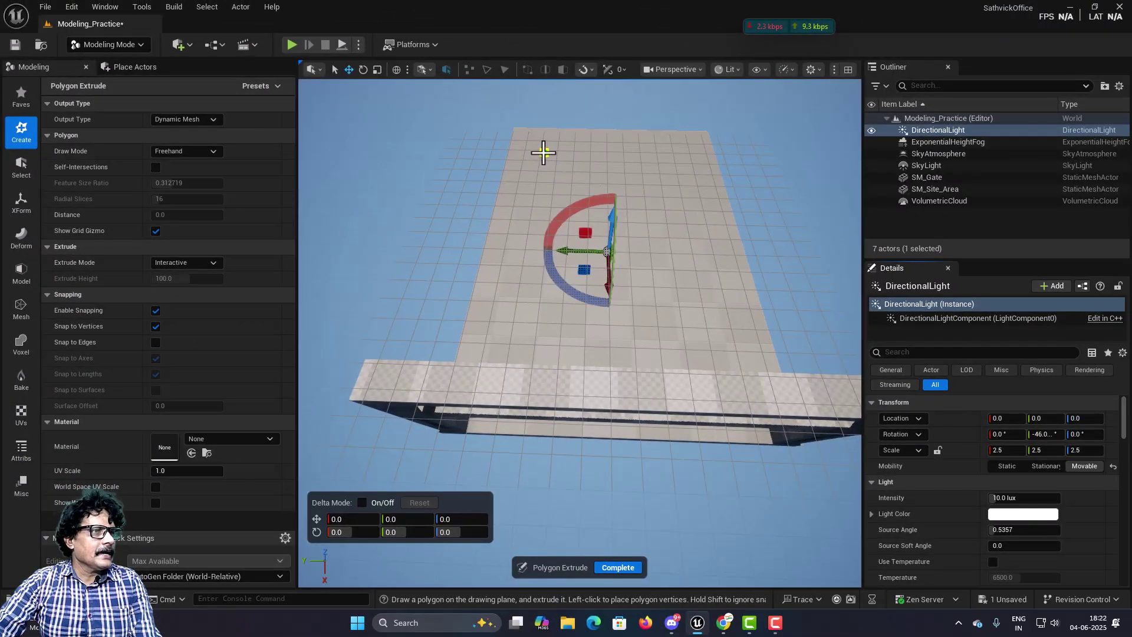
Step: Draw a small closed freehand polygon near the far corner of the site slab and extrude it upward
left_click(541, 151)
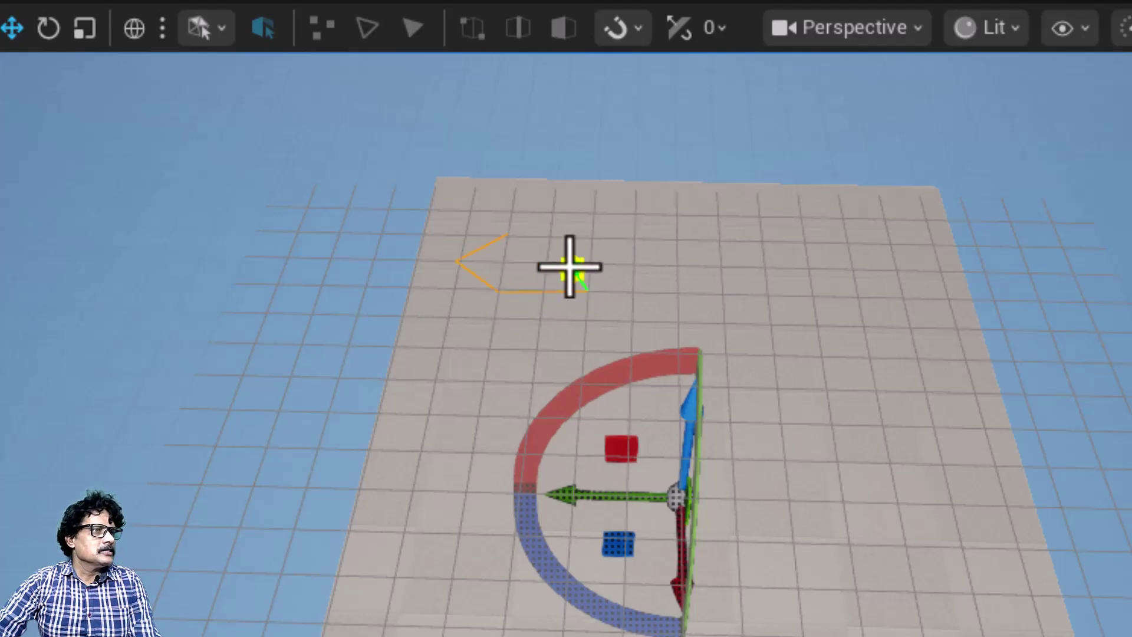
left_click(555, 234)
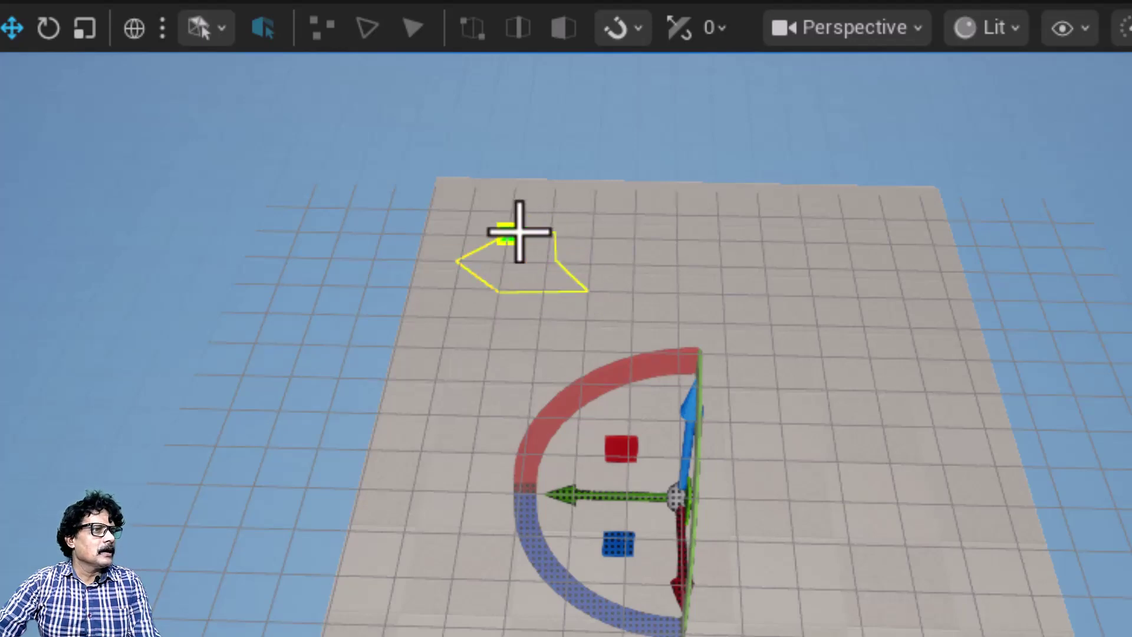
left_click(507, 231)
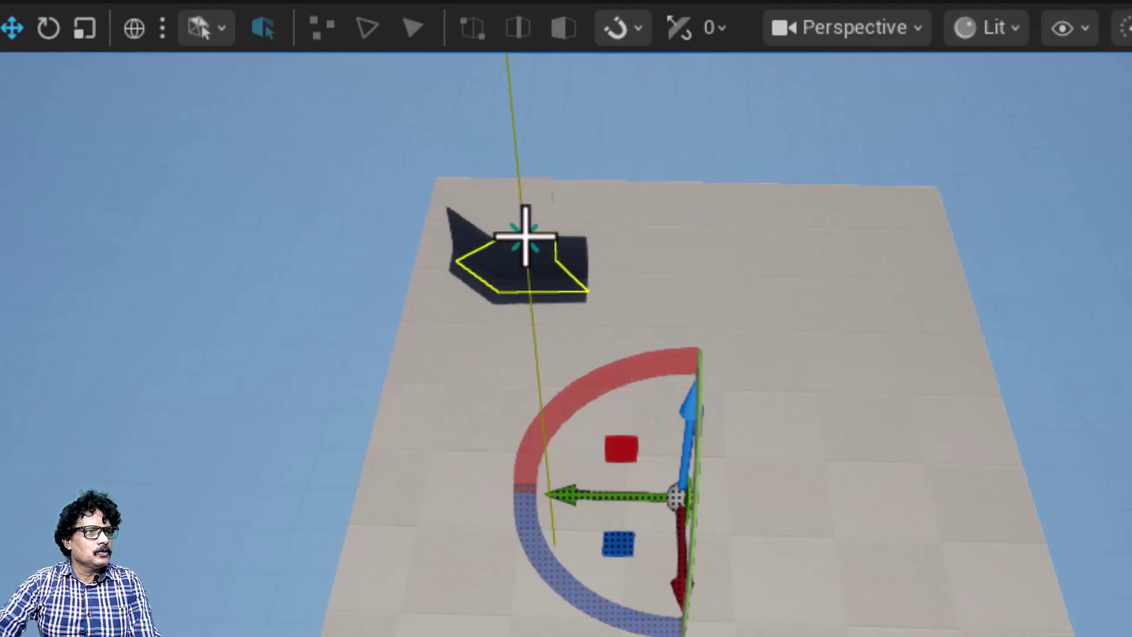
left_click(525, 237)
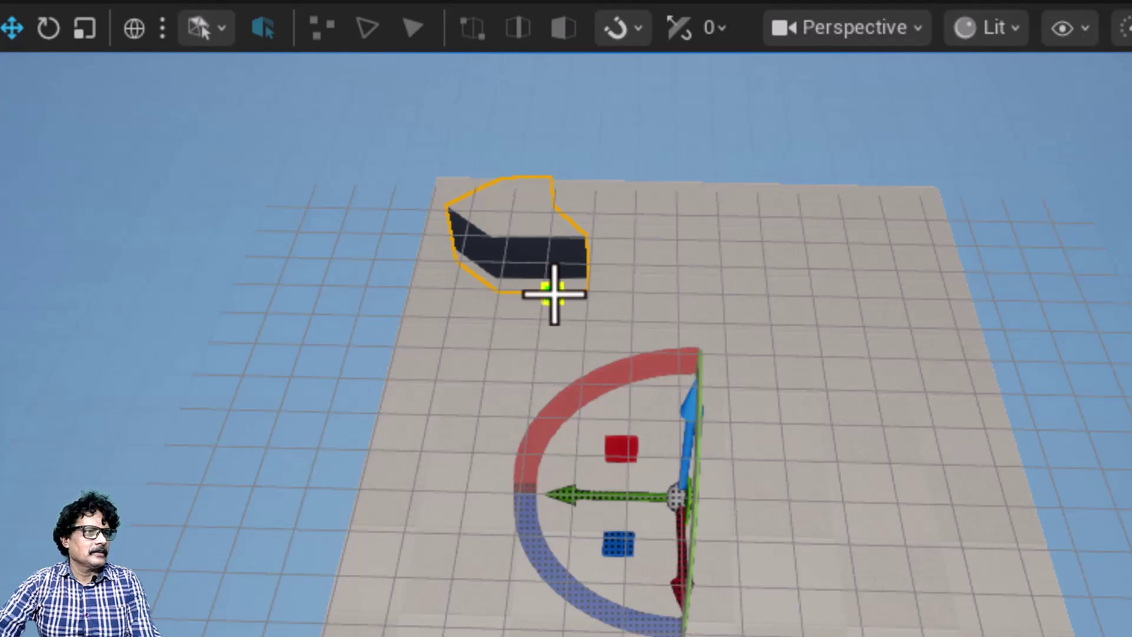
Step: With the draw mode set to Circle, draw a circle beyond the freehand block, extrude it into a cylinder and complete the tool
right_click_drag(568, 291, 566, 253)
key("w")
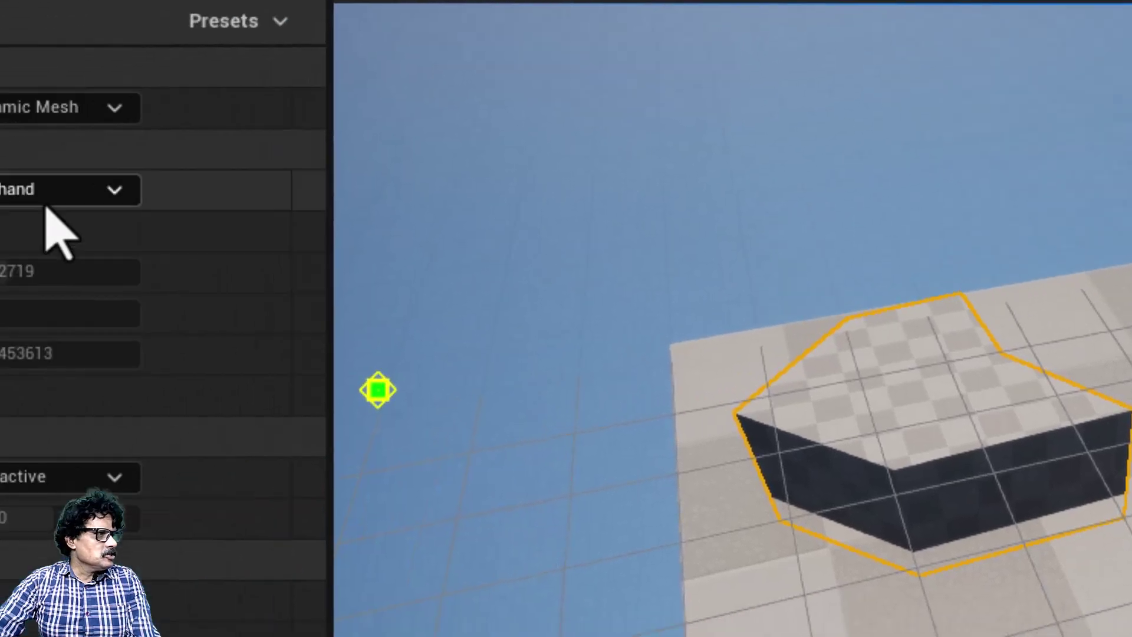
left_click(407, 152)
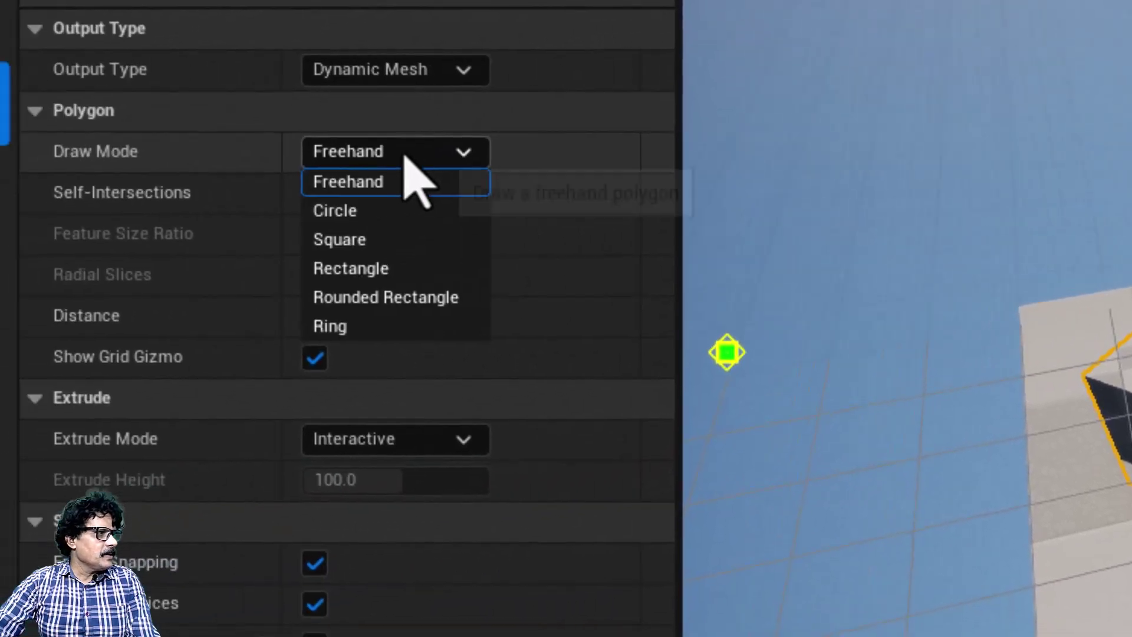
left_click(404, 217)
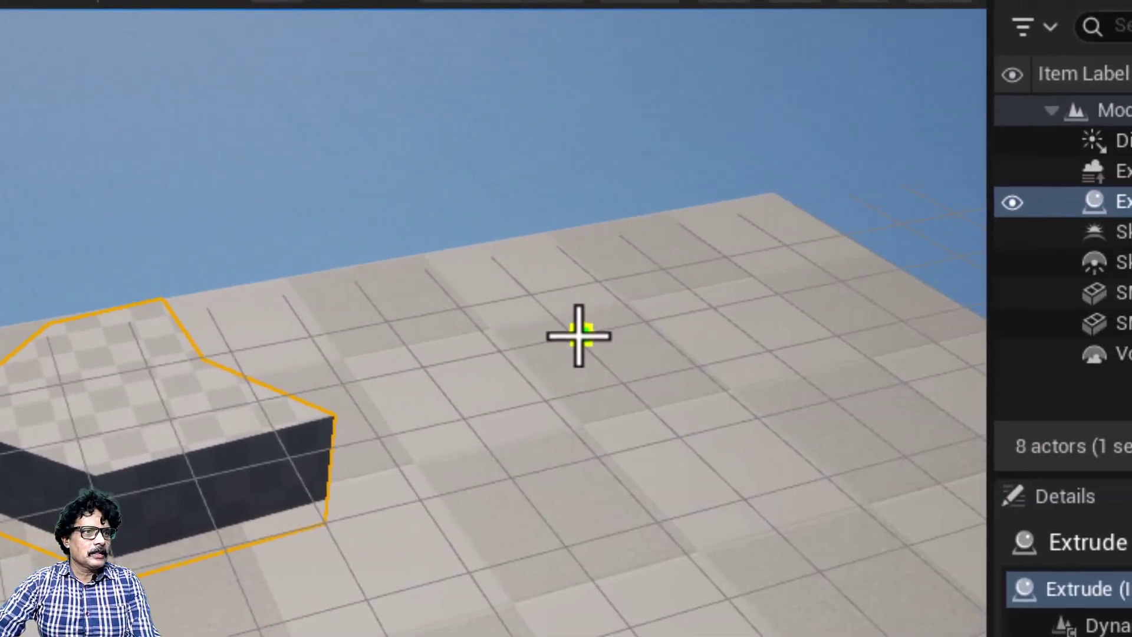
left_click(578, 336)
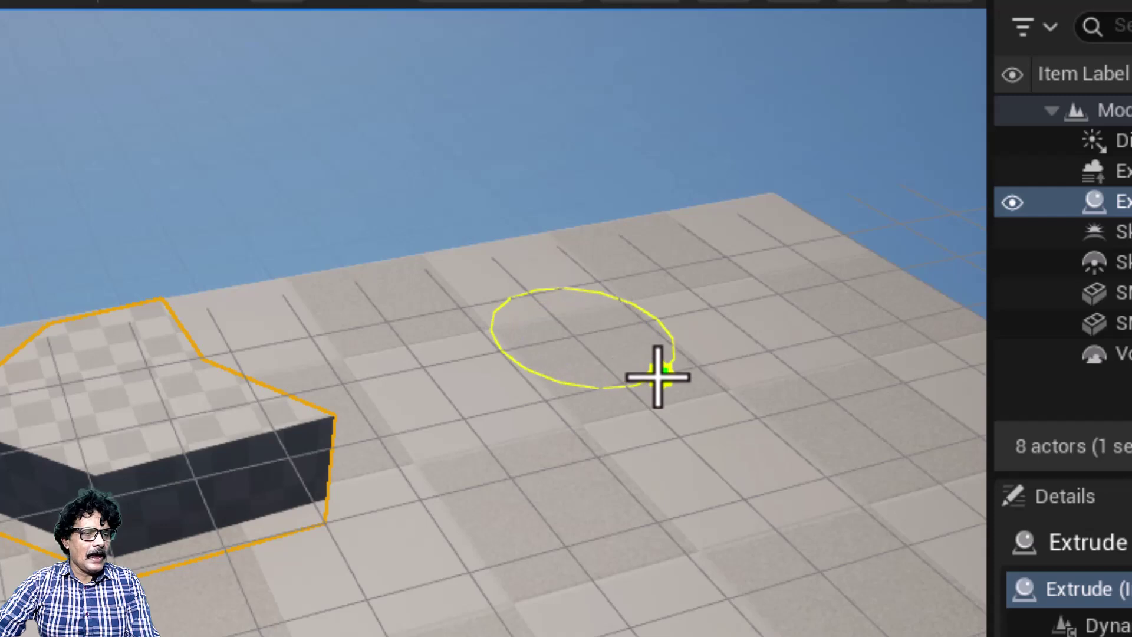
left_click(658, 376)
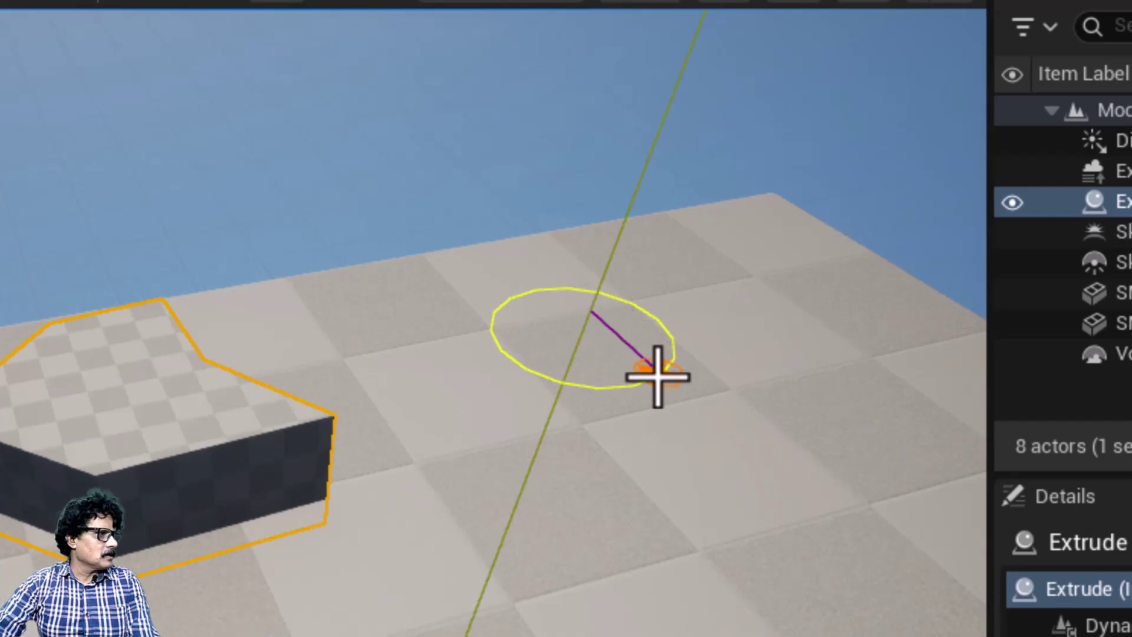
left_click(672, 291)
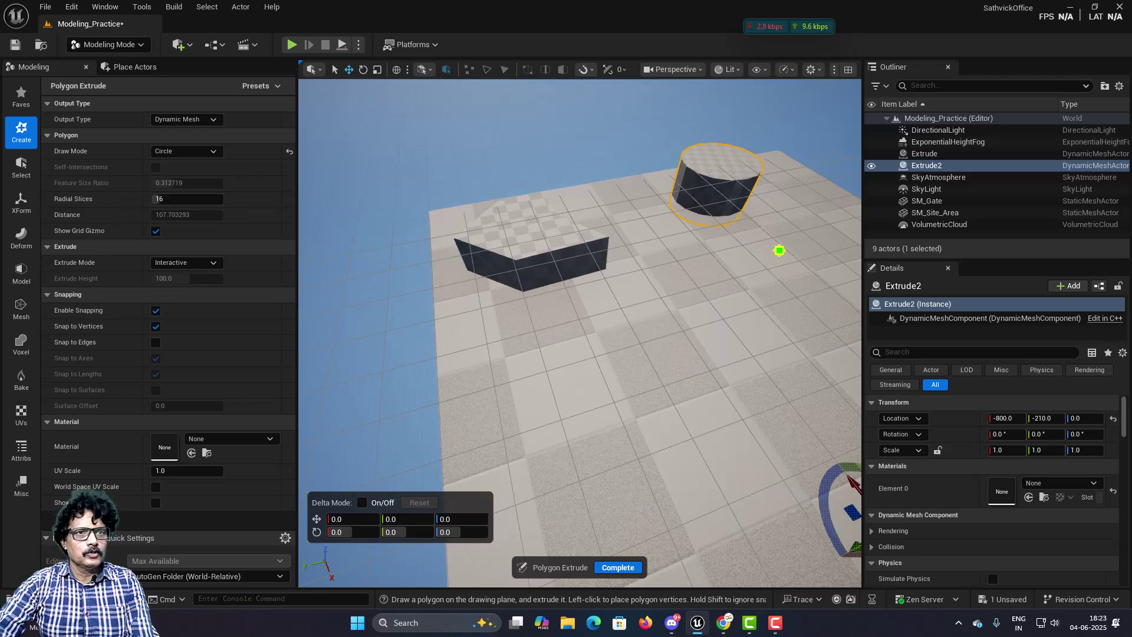
left_click(600, 567)
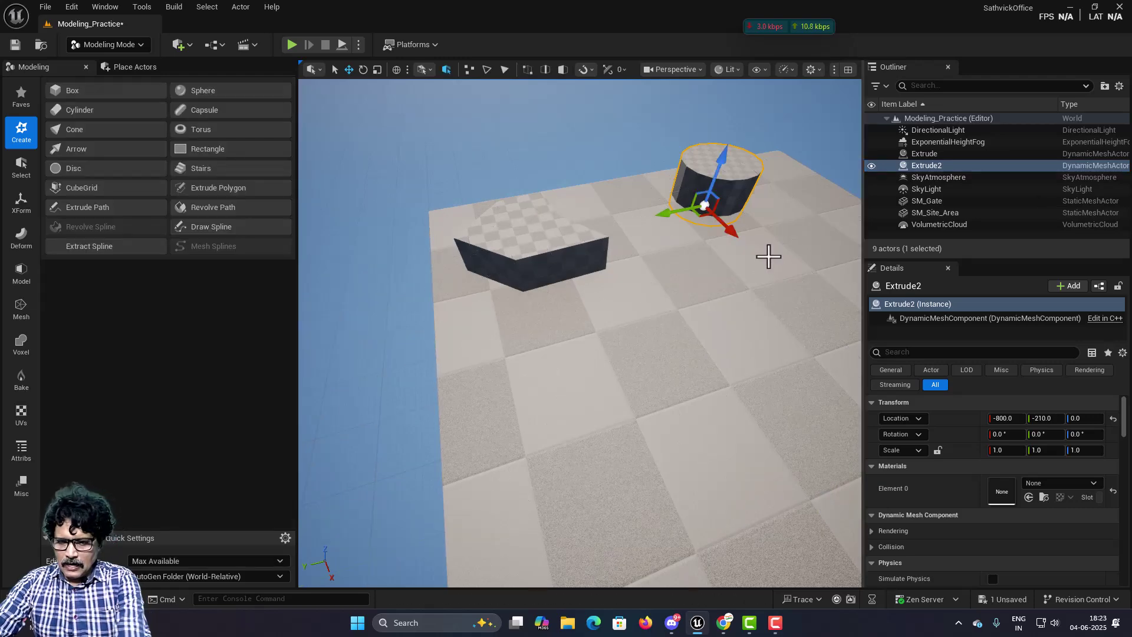
Step: Delete the cylinder and extrude a smoother circle in its place using 32 radial slices
key("Delete")
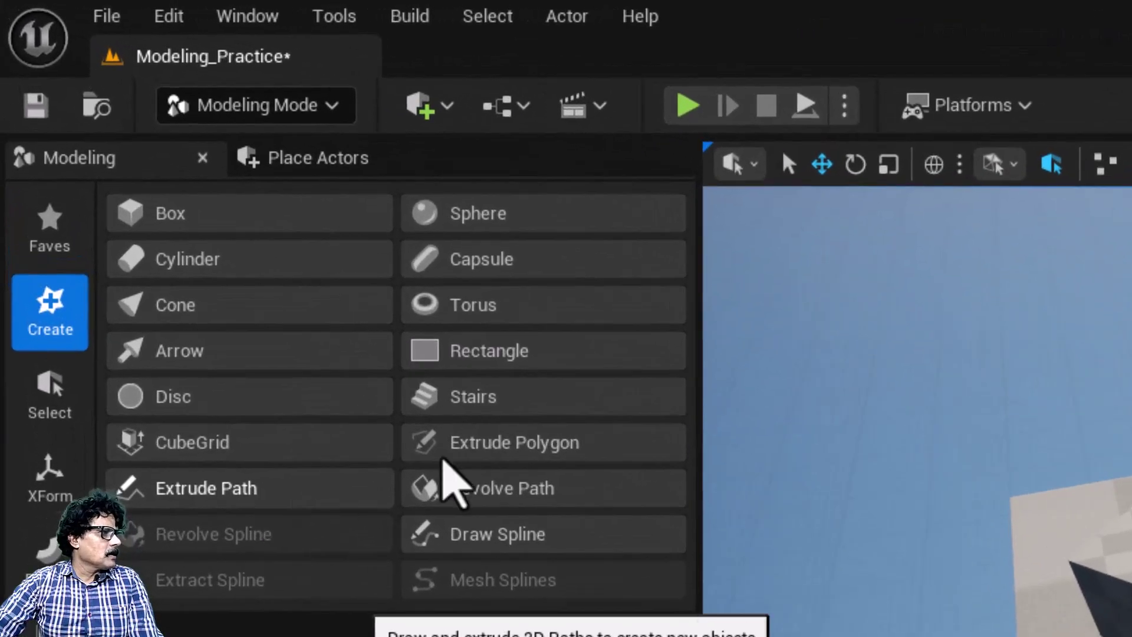
left_click(503, 443)
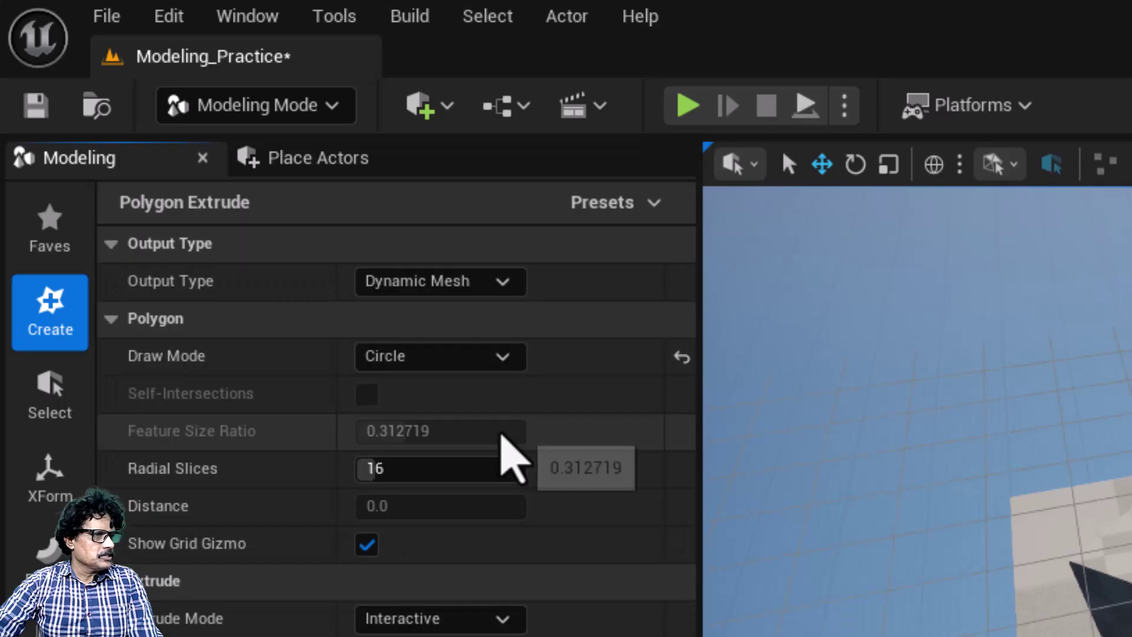
left_click(374, 467)
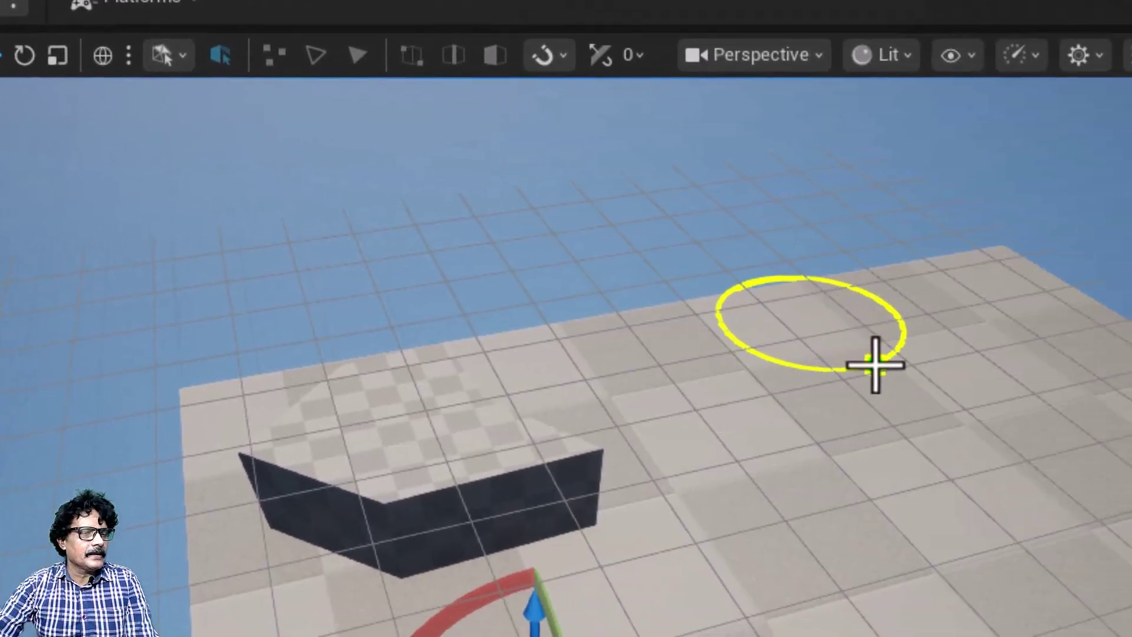
left_click(868, 362)
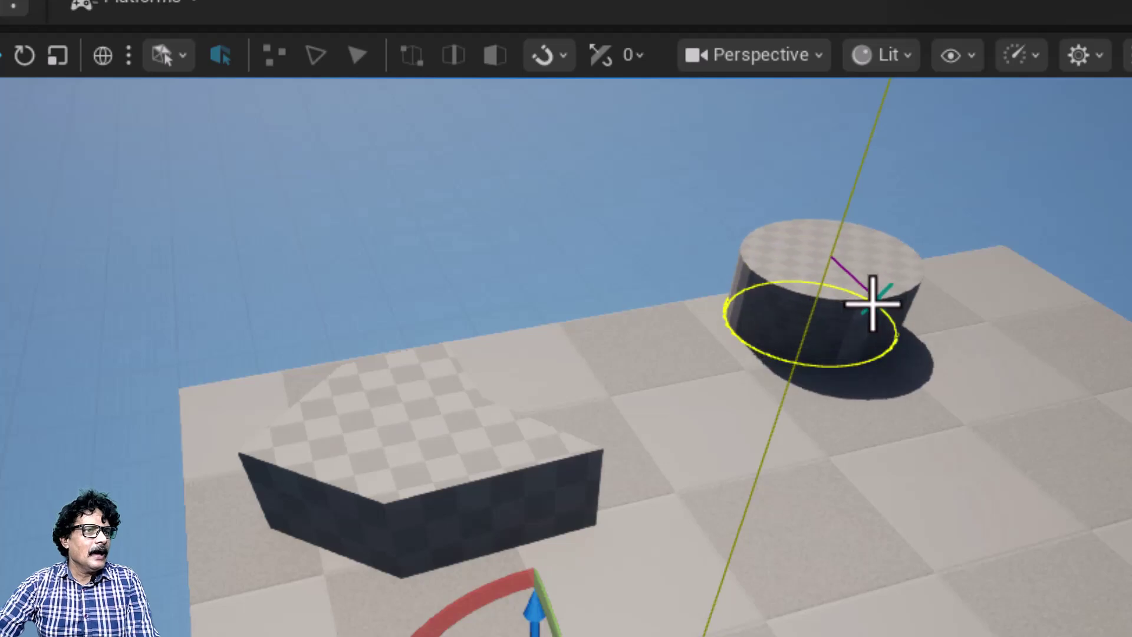
left_click(875, 297)
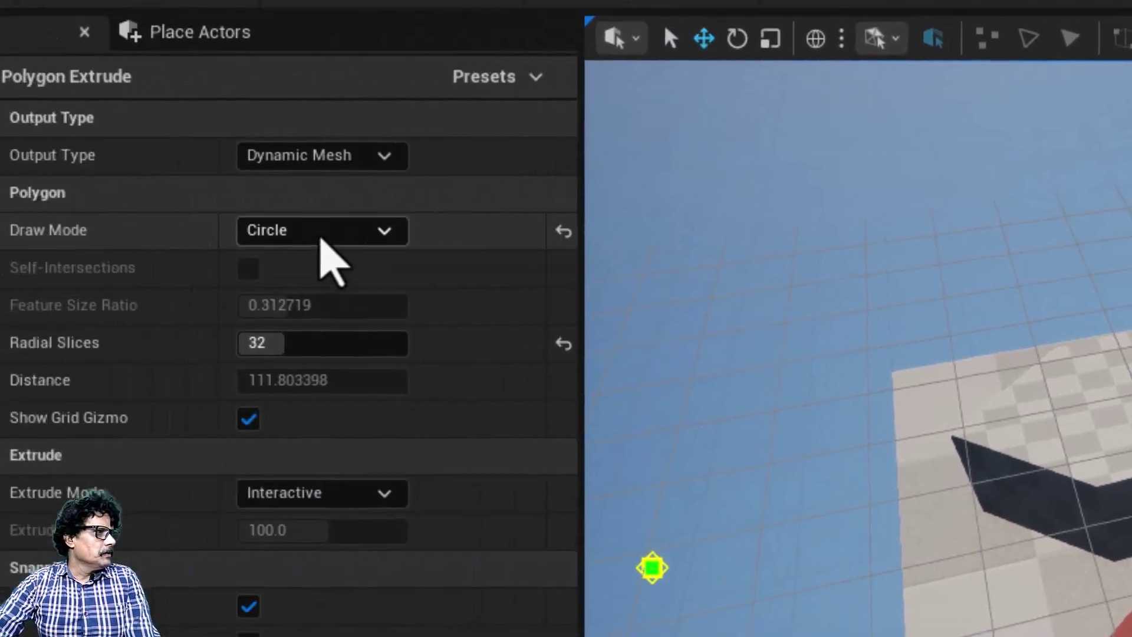
Step: Using the Square draw mode, draw a square beside the cylinder and extrude it upward
left_click(444, 236)
left_click(435, 311)
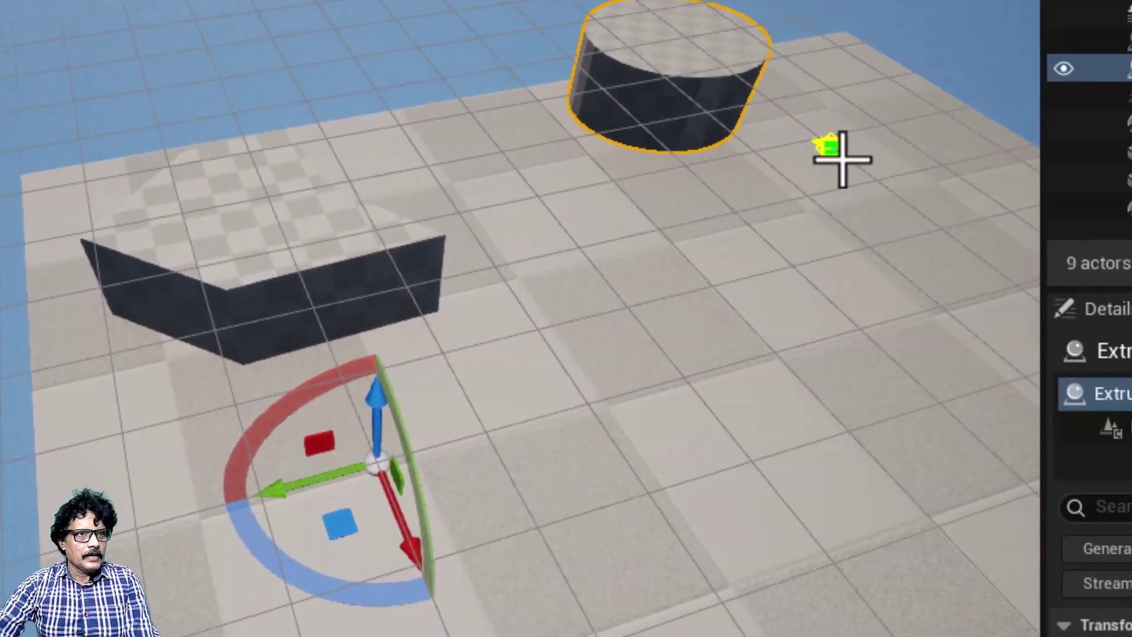
left_click(808, 144)
left_click(844, 182)
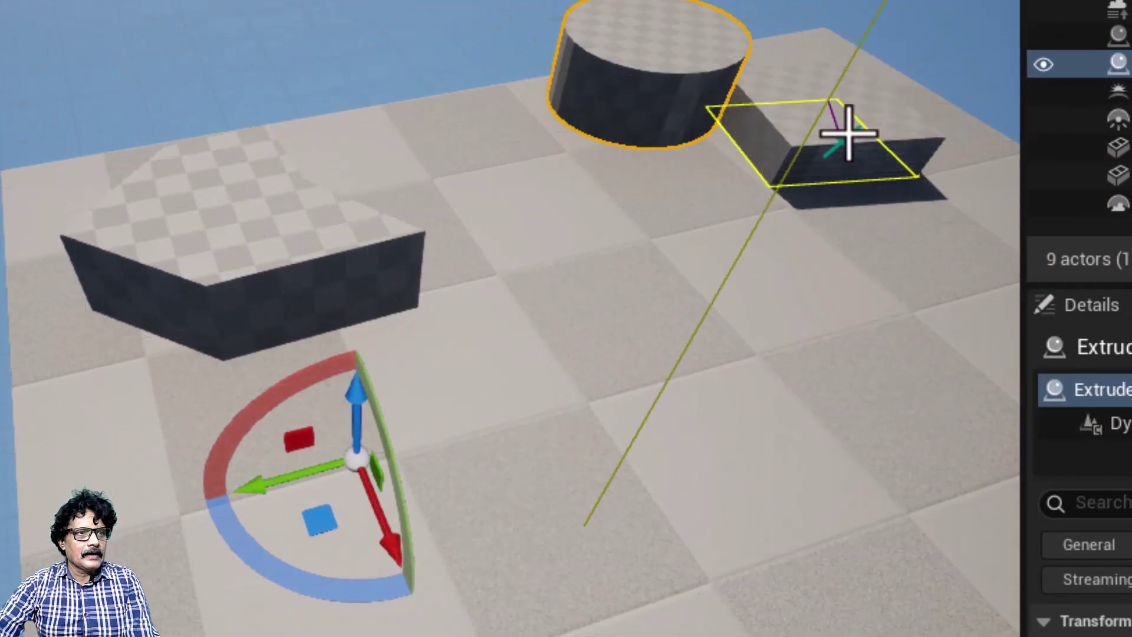
left_click(859, 101)
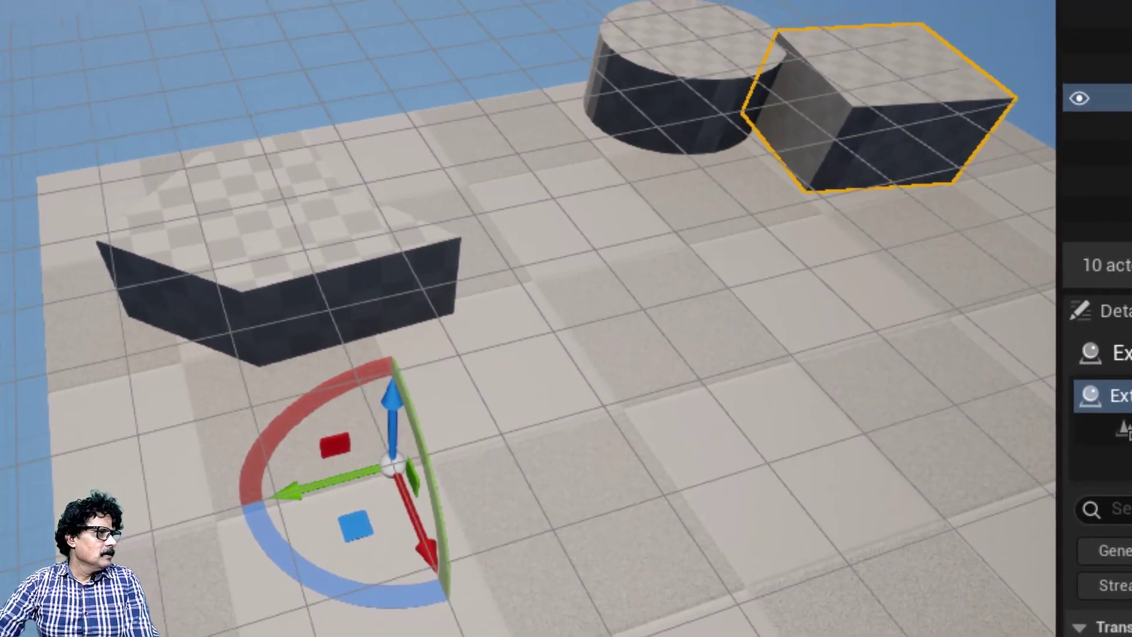
Step: Using the Rectangle draw mode, draw a rectangle in front of the square block and extrude it upward
left_click(124, 152)
left_click(424, 305)
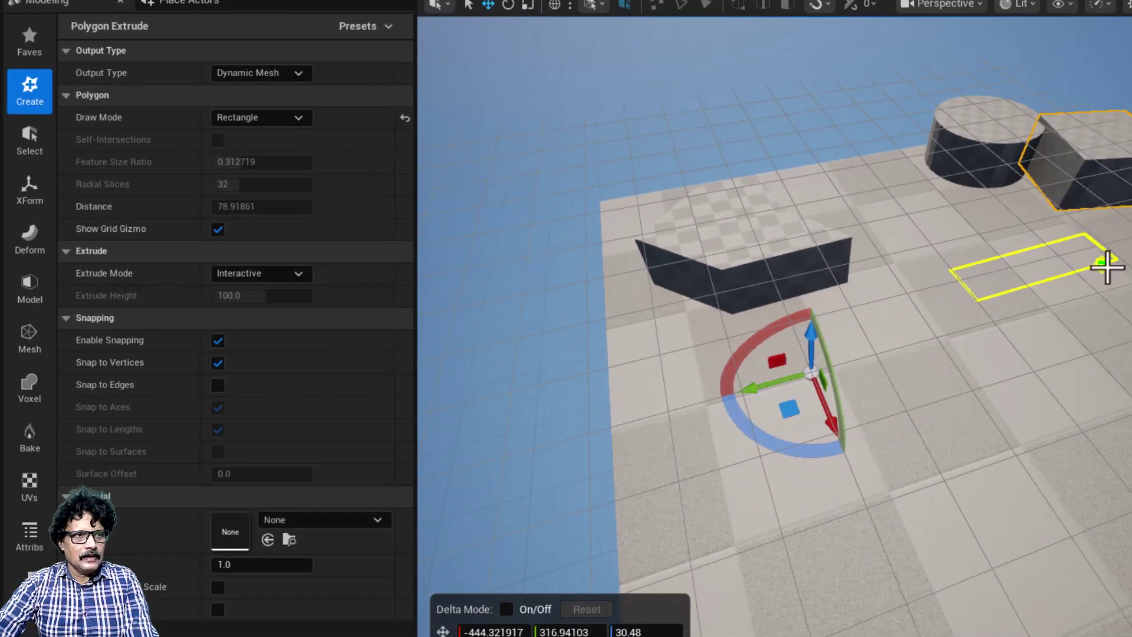
left_click(1119, 294)
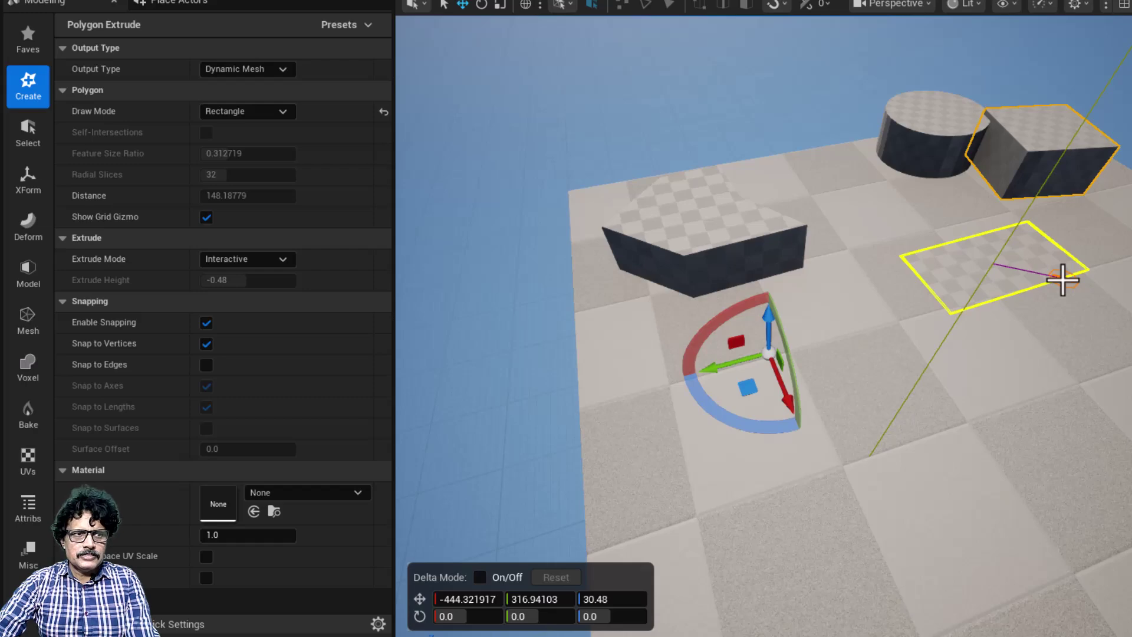
left_click(1055, 261)
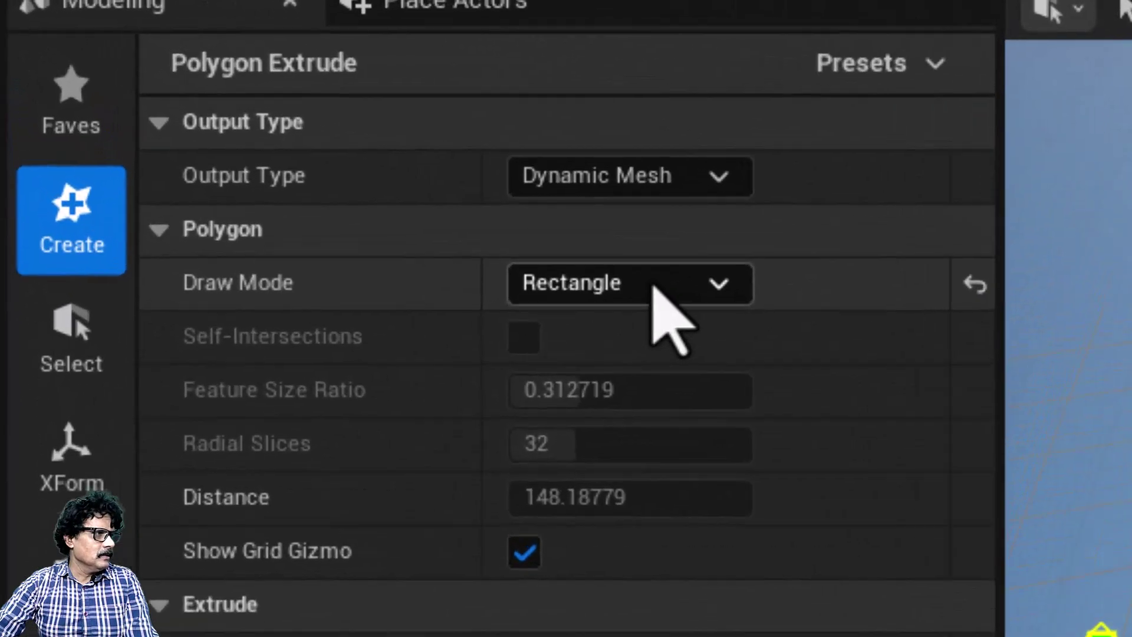
Step: Extrude a rounded rectangle with a Feature Size Ratio of 0.6 in front of the rectangular block and complete the tool
left_click(258, 112)
left_click(252, 170)
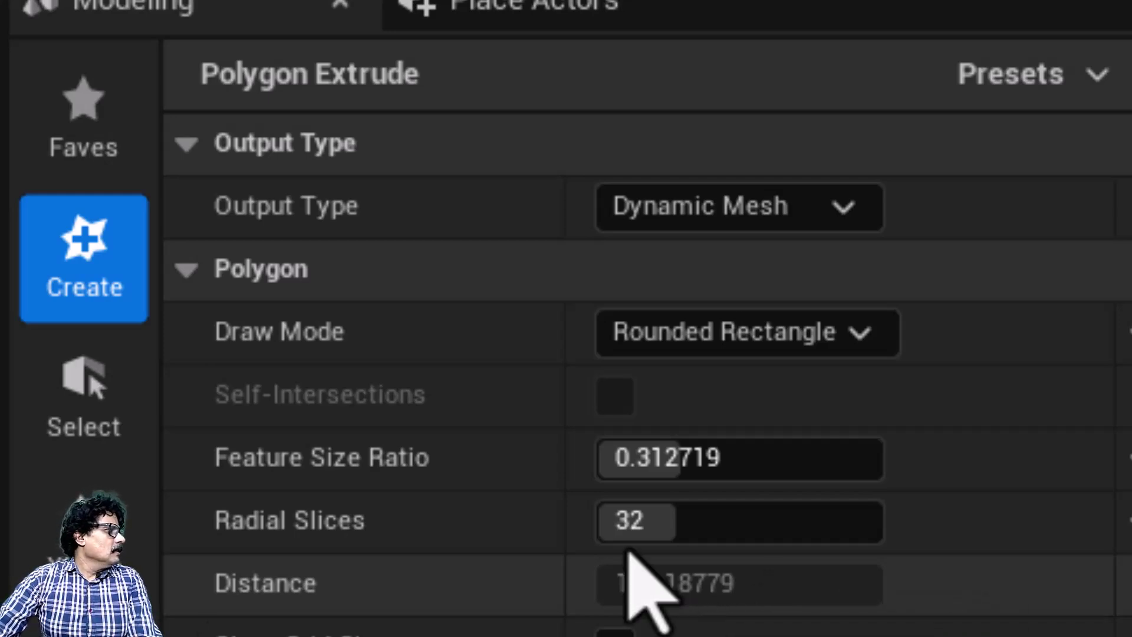
left_click(710, 466)
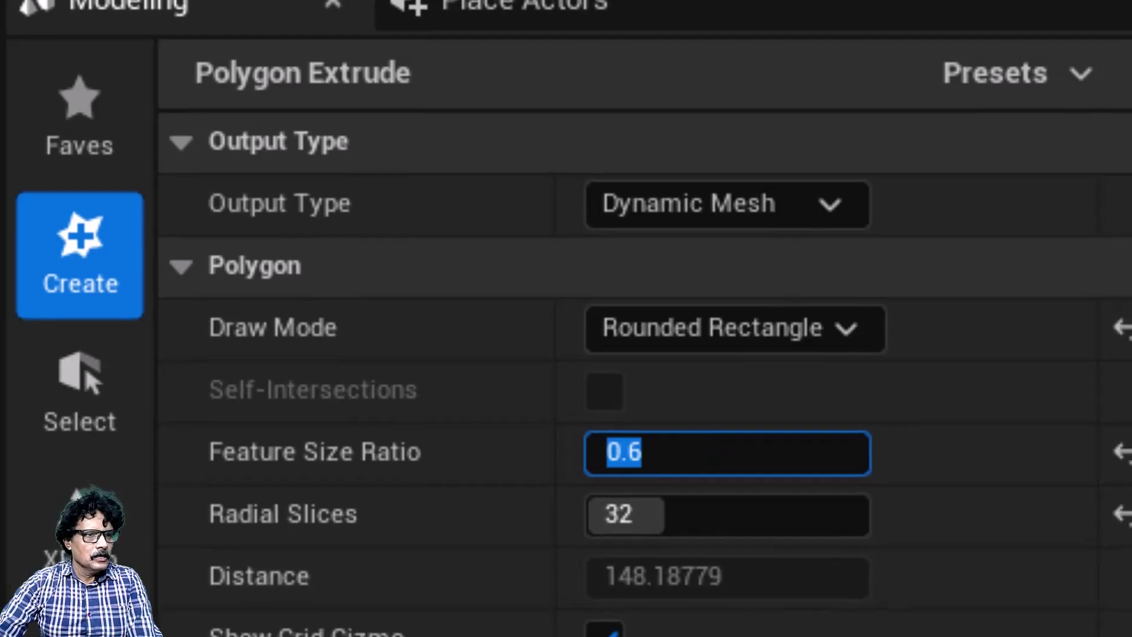
key("Return")
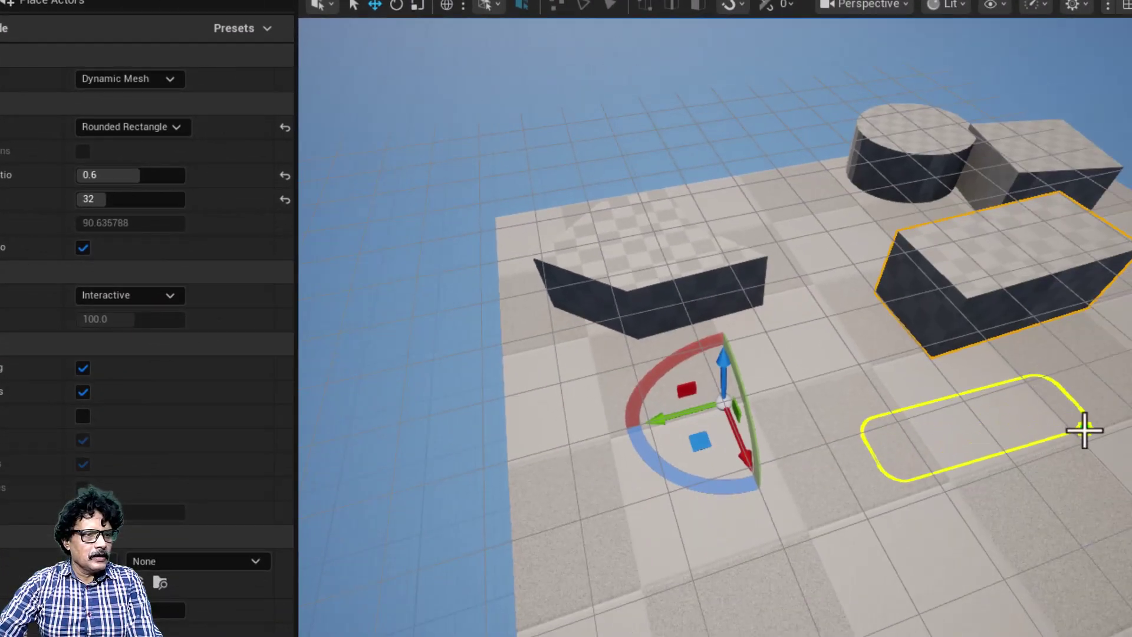
left_click(1105, 469)
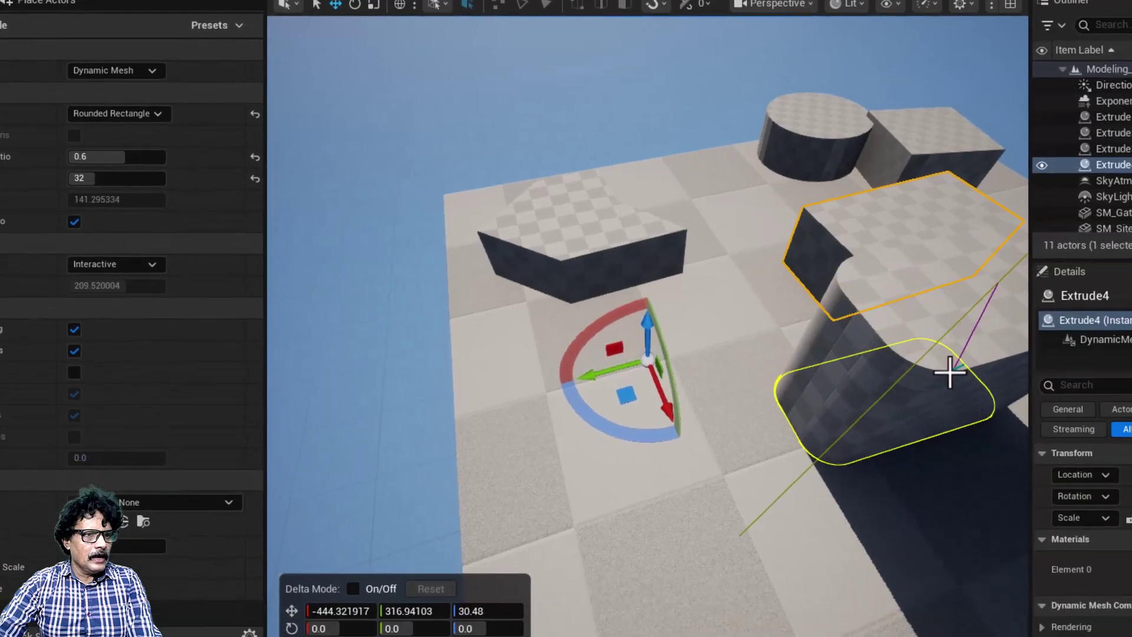
left_click(902, 405)
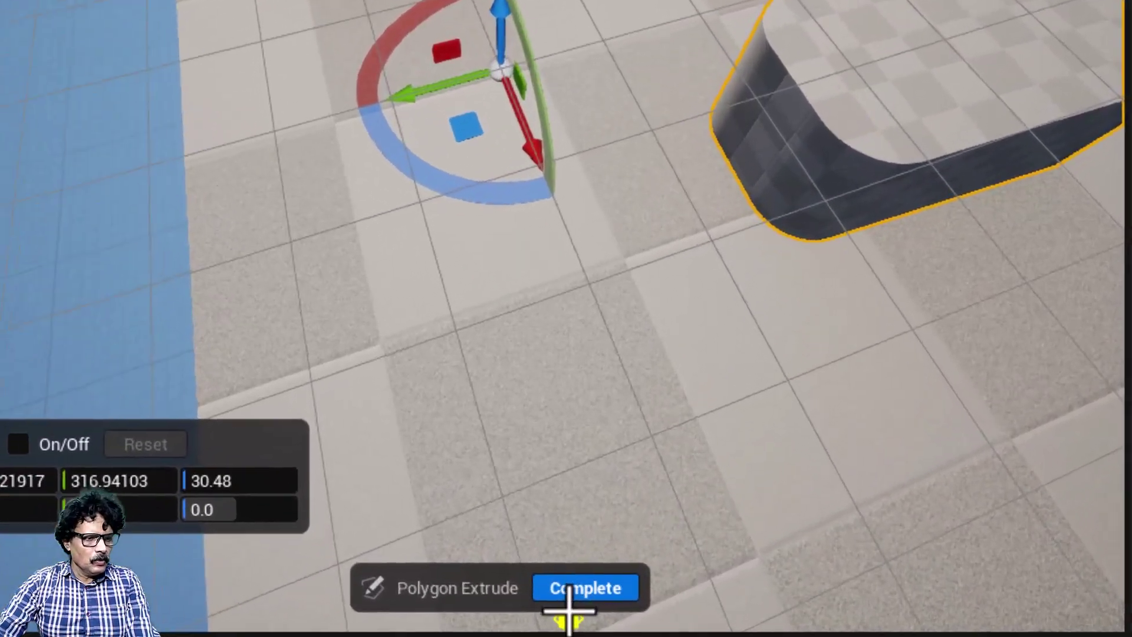
left_click(630, 609)
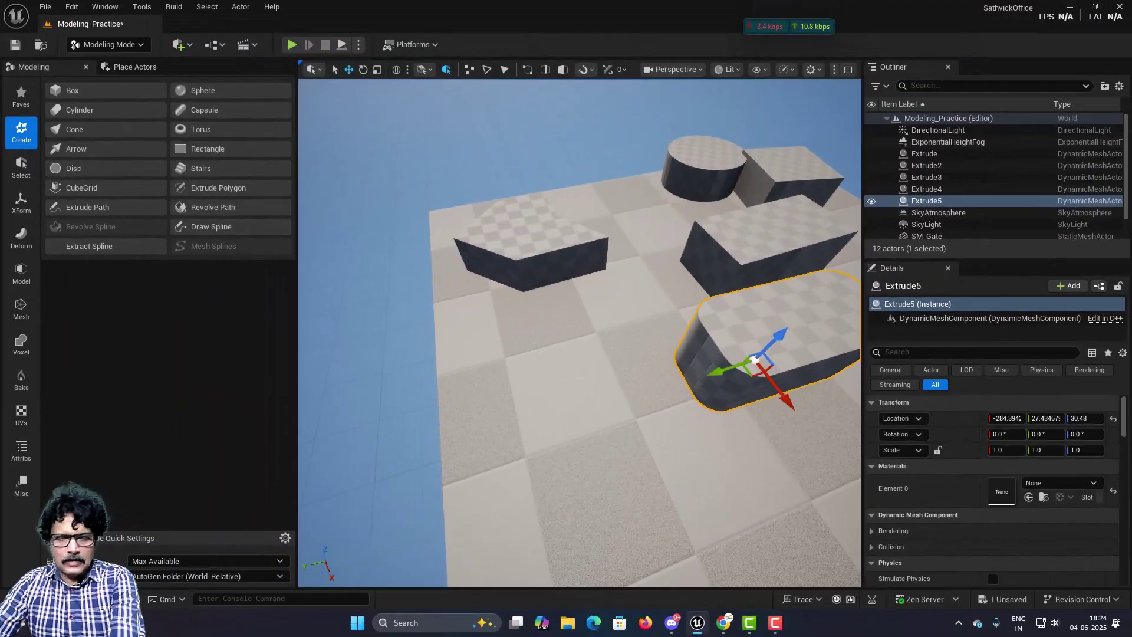
Step: Delete all five extruded practice shapes from the site slab, including the freehand block
key("Delete")
left_click(741, 226)
key("Delete")
left_click(785, 183)
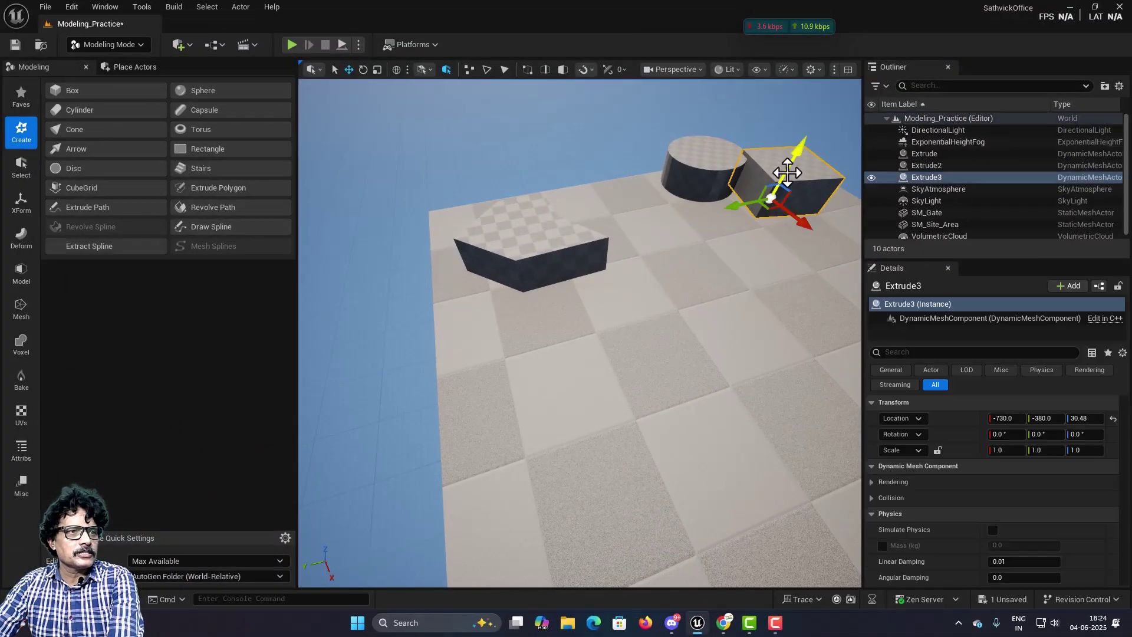
key("Delete")
left_click(726, 160)
key("Delete")
left_click(553, 238)
key("Delete")
Step: Restart Extrude Polygon in Ring draw mode, then draw and extrude a ring near the slab's far corner and complete the tool
left_click(218, 187)
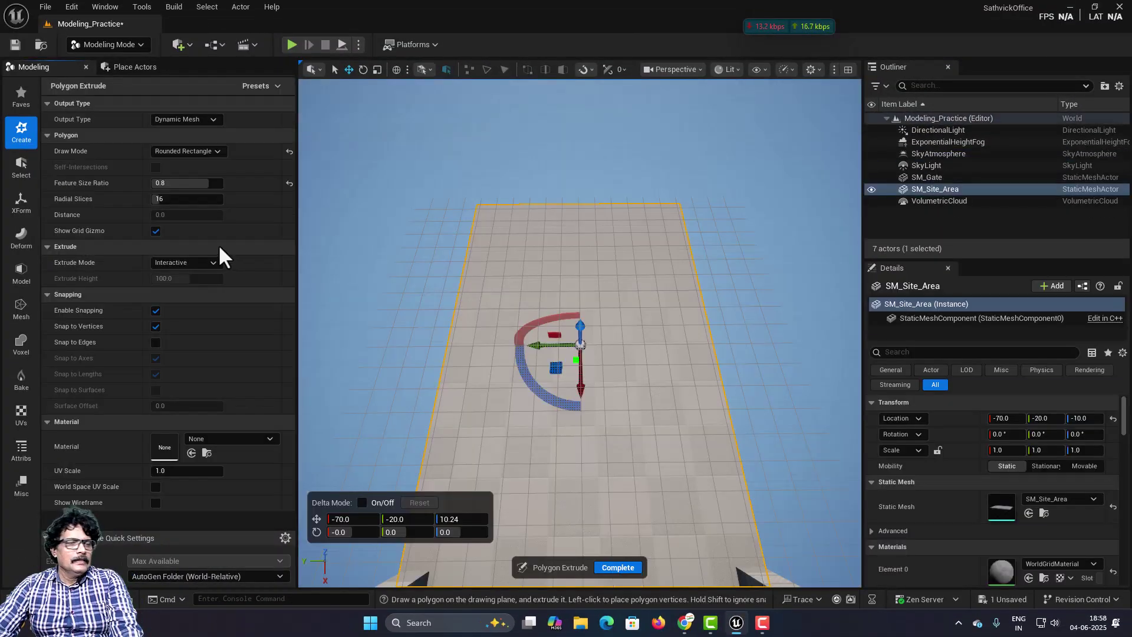
left_click(186, 152)
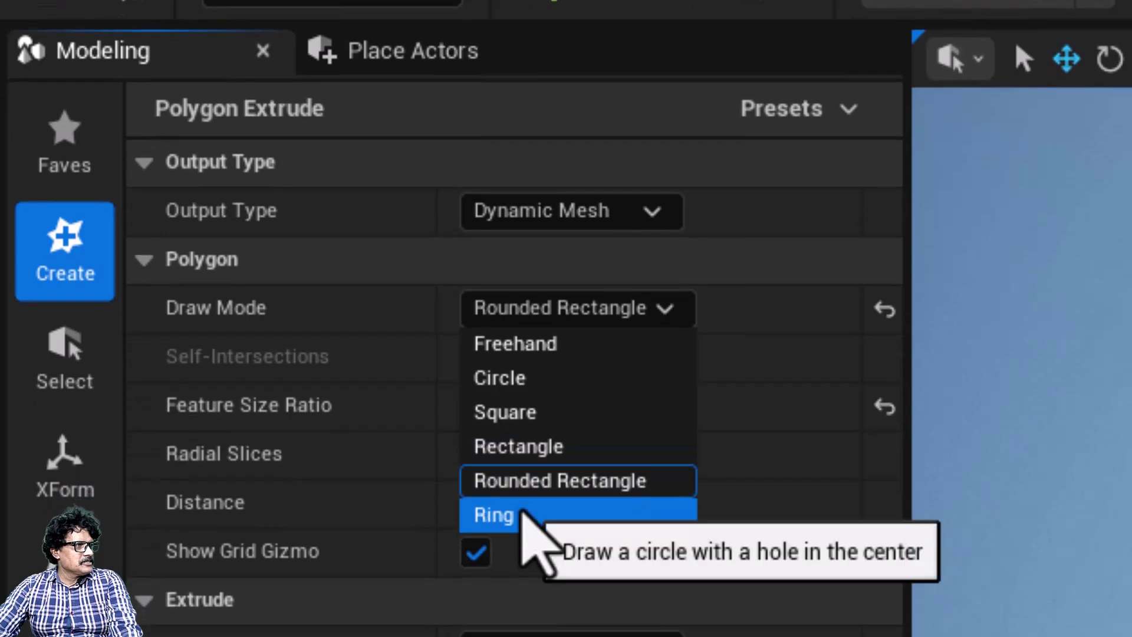
left_click(522, 516)
left_click(876, 408)
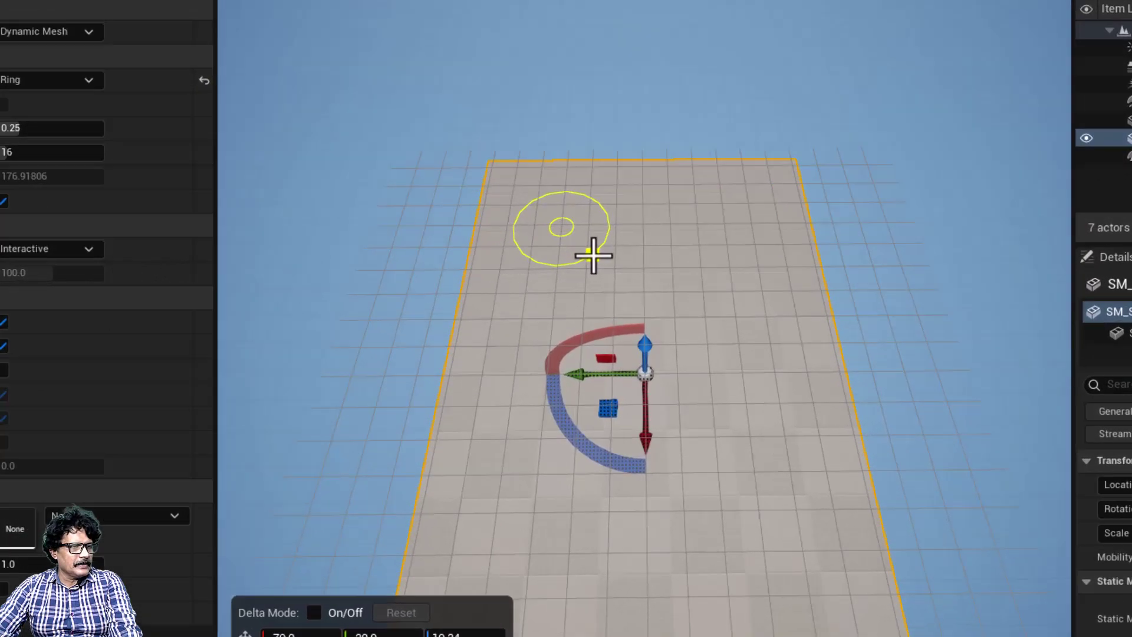
left_click(543, 264)
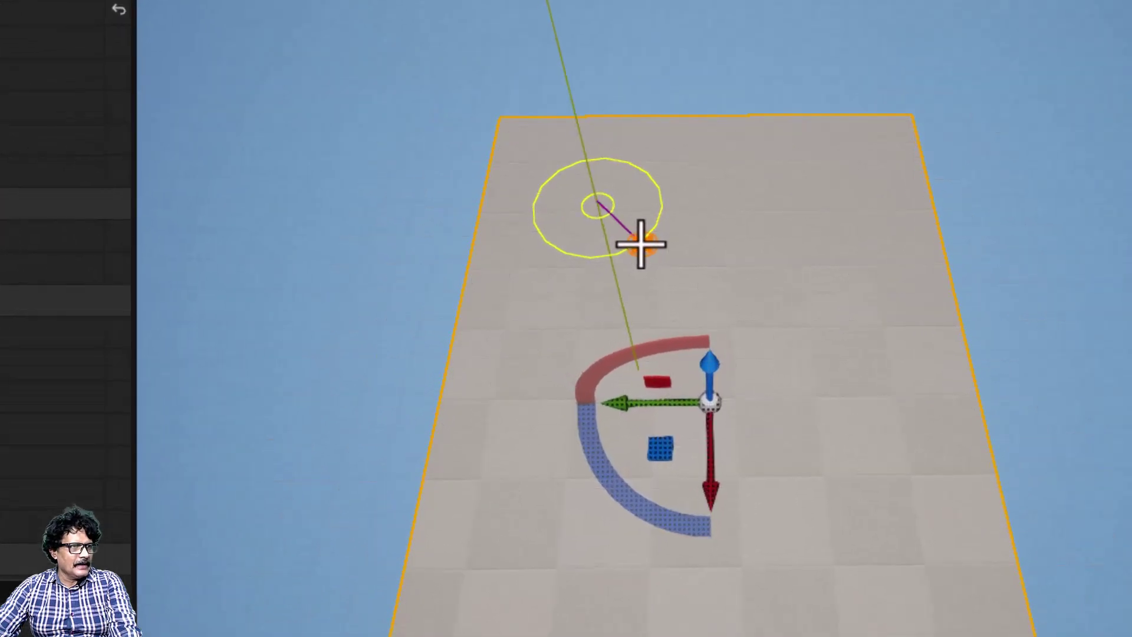
left_click(594, 232)
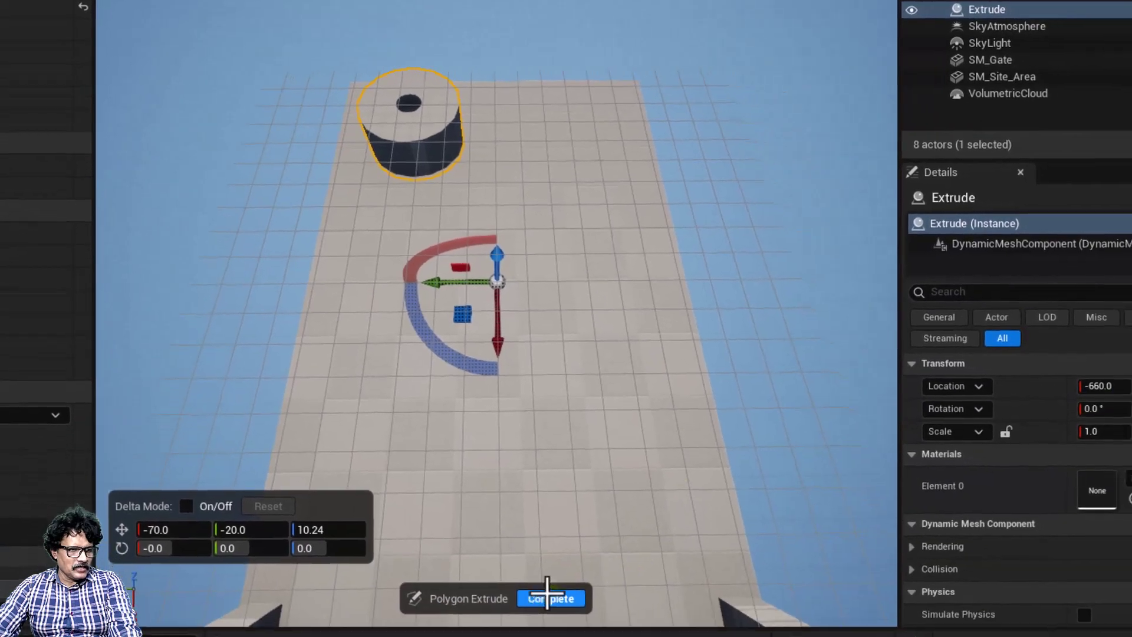
left_click(550, 597)
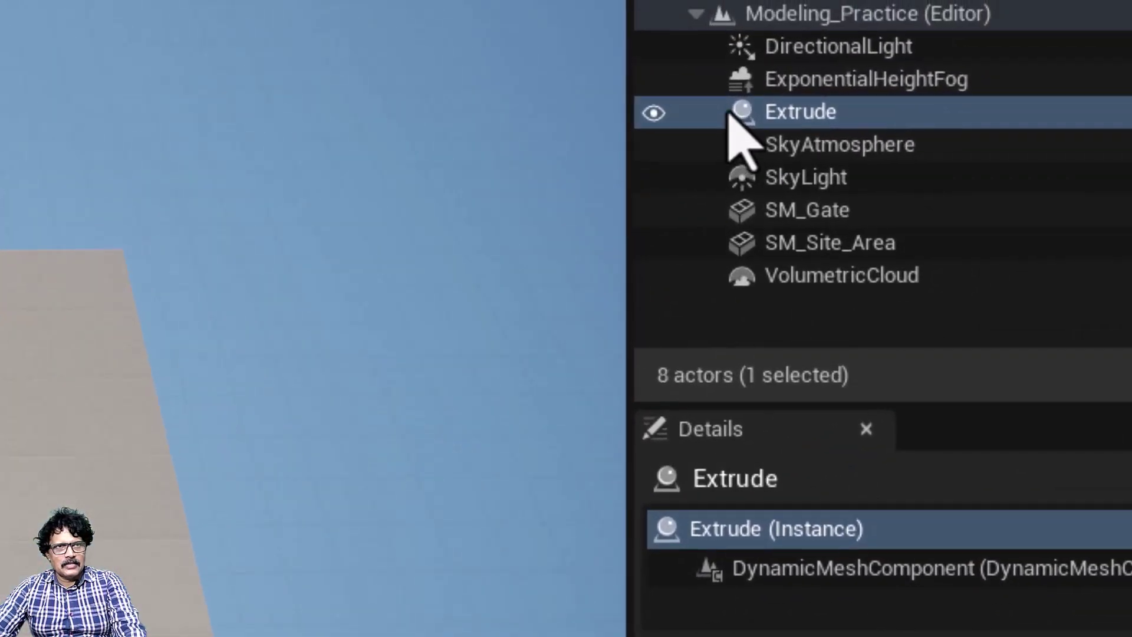
Step: Delete the extruded ring and restart Extrude Polygon in Ring draw mode with a Feature Size Ratio of 0.75
left_click(957, 11)
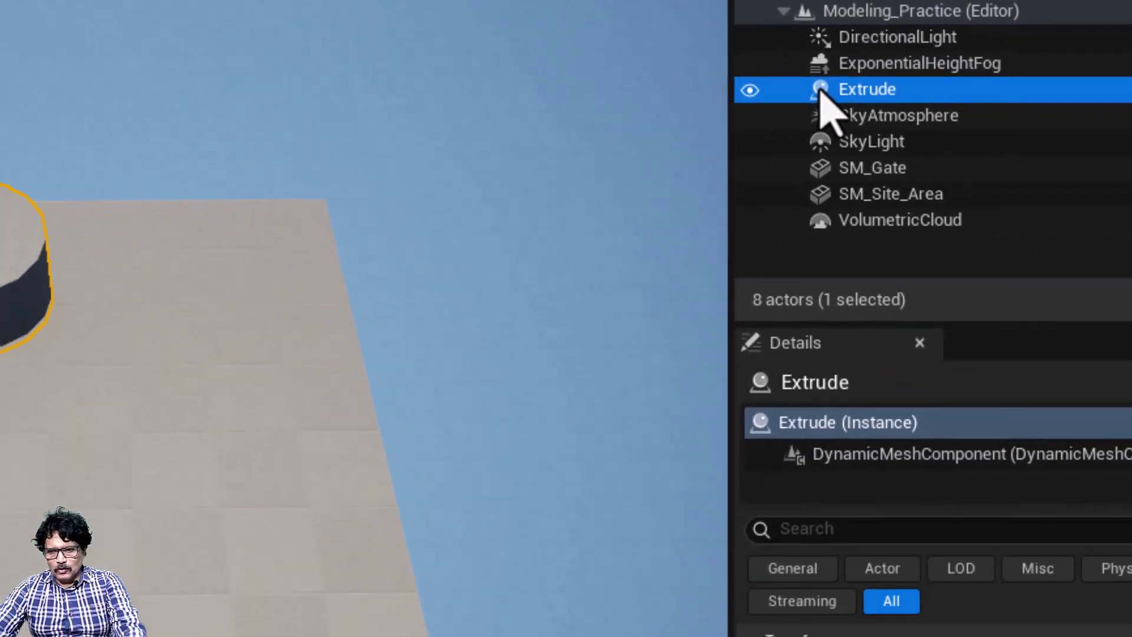
key("Delete")
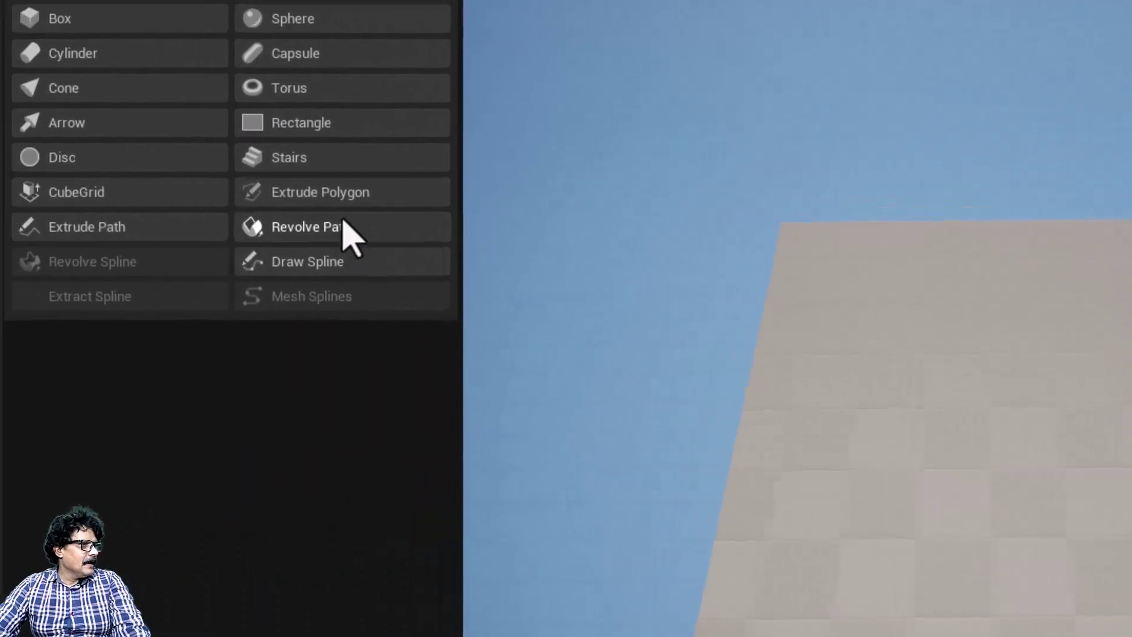
left_click(346, 195)
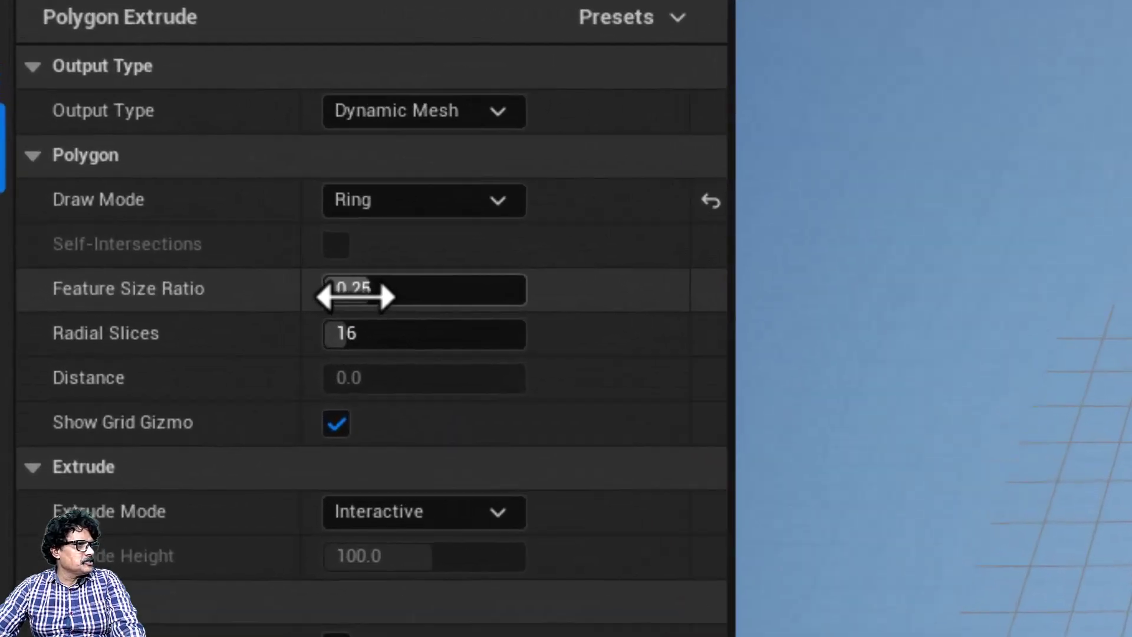
left_click(226, 188)
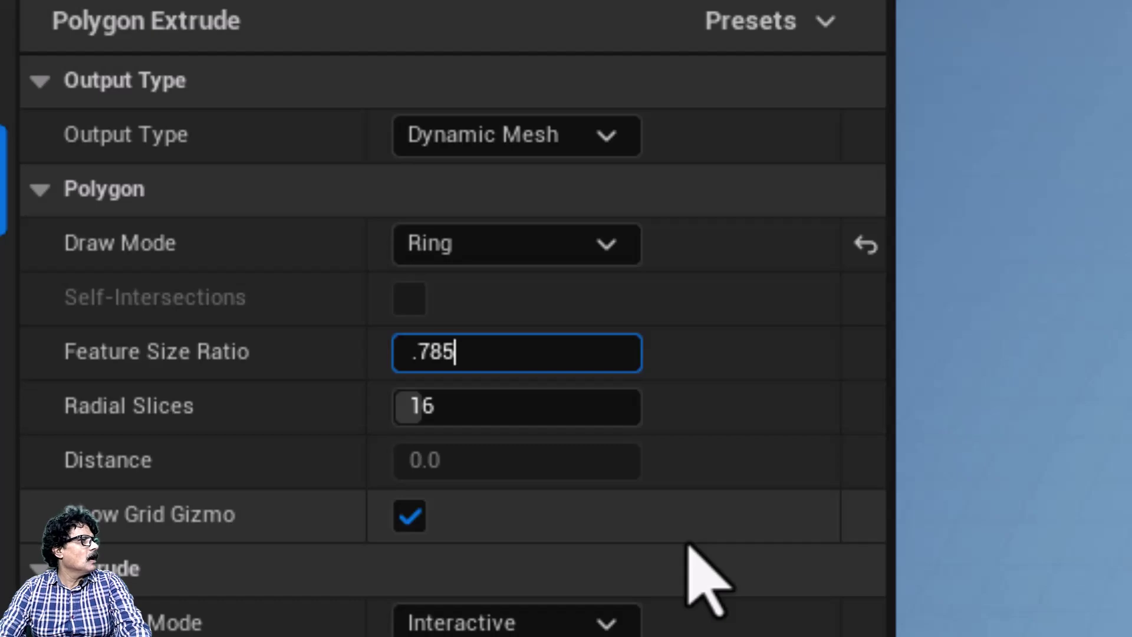
type(".75")
key("Return")
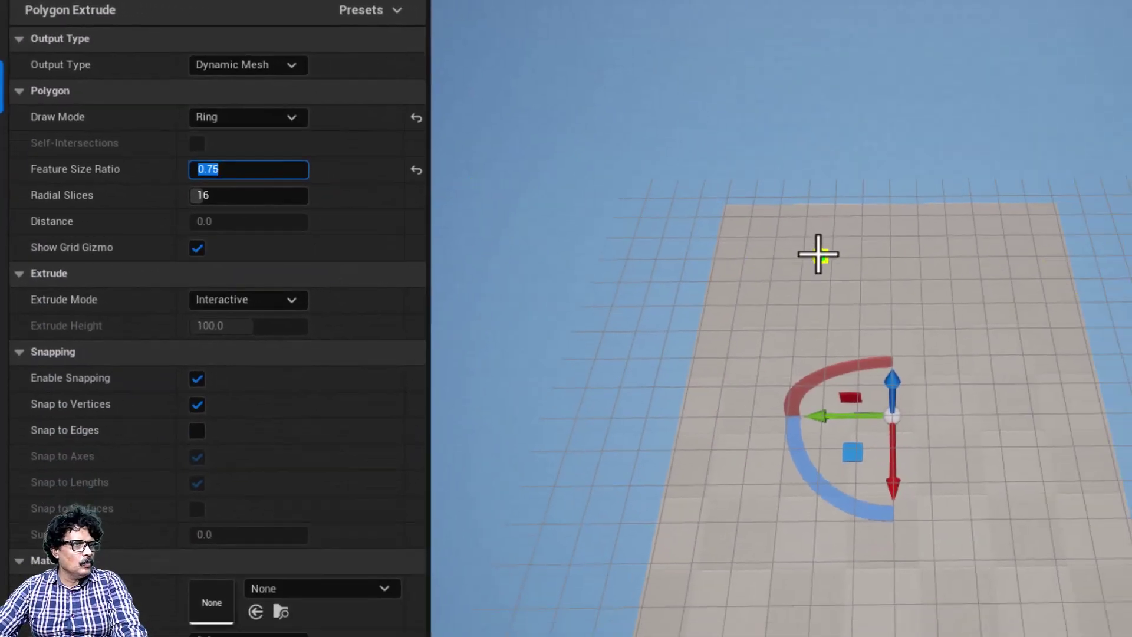
Step: Draw a thin-walled ring near the slab's far corner and extrude it upward
left_click(819, 254)
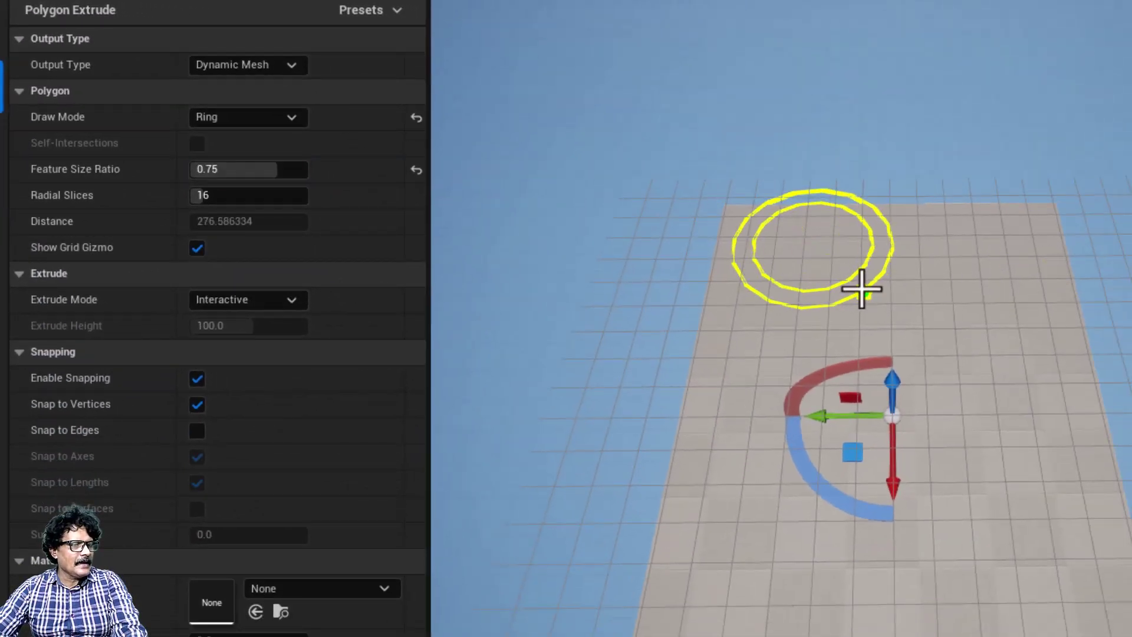
left_click(858, 286)
left_click(847, 254)
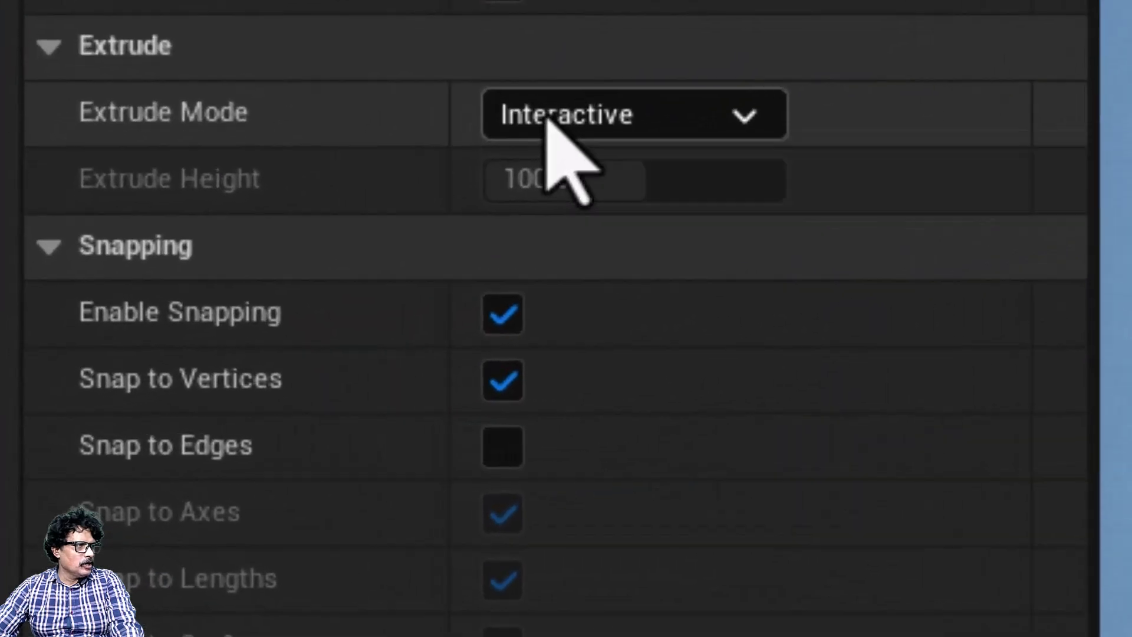
Step: Set the polygon's Extrude Mode to Flat and complete the tool
left_click(547, 118)
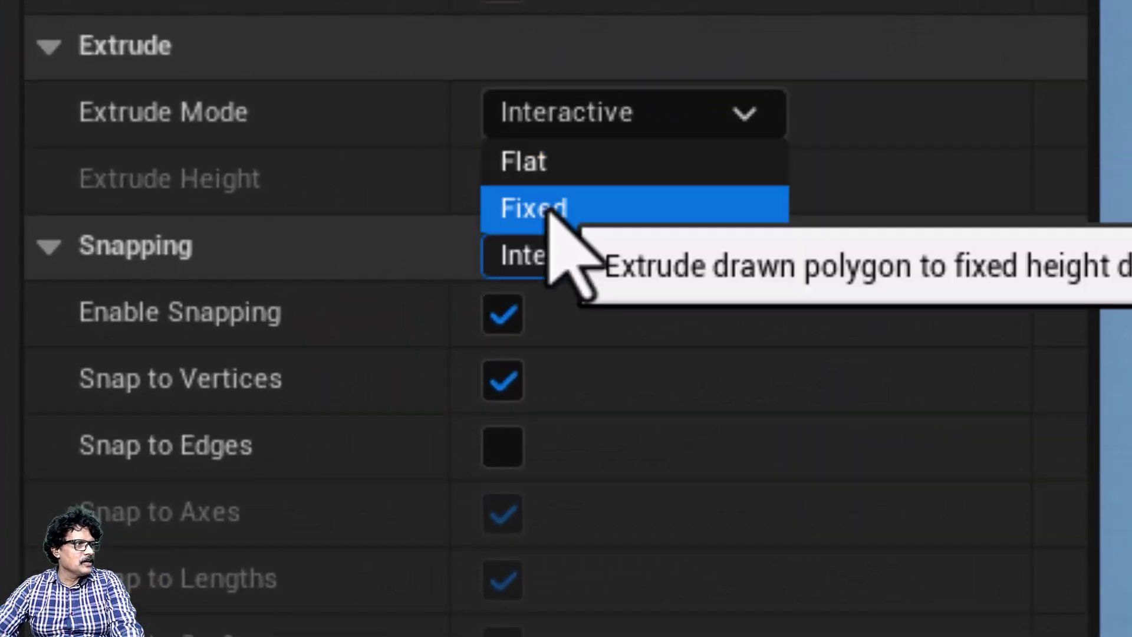
left_click(558, 163)
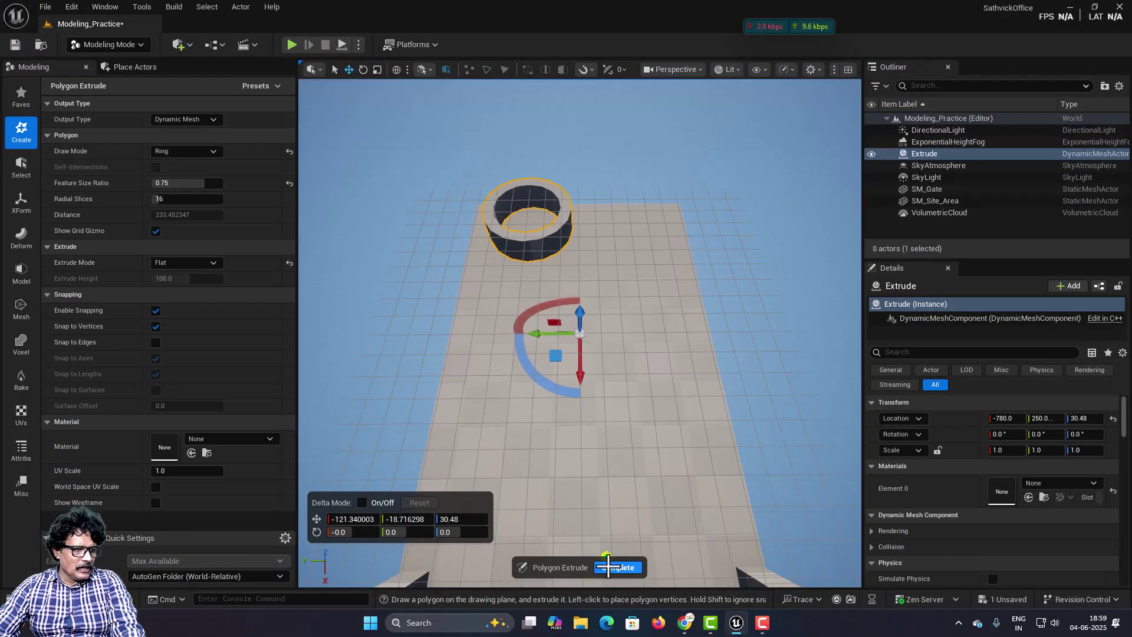
left_click(608, 567)
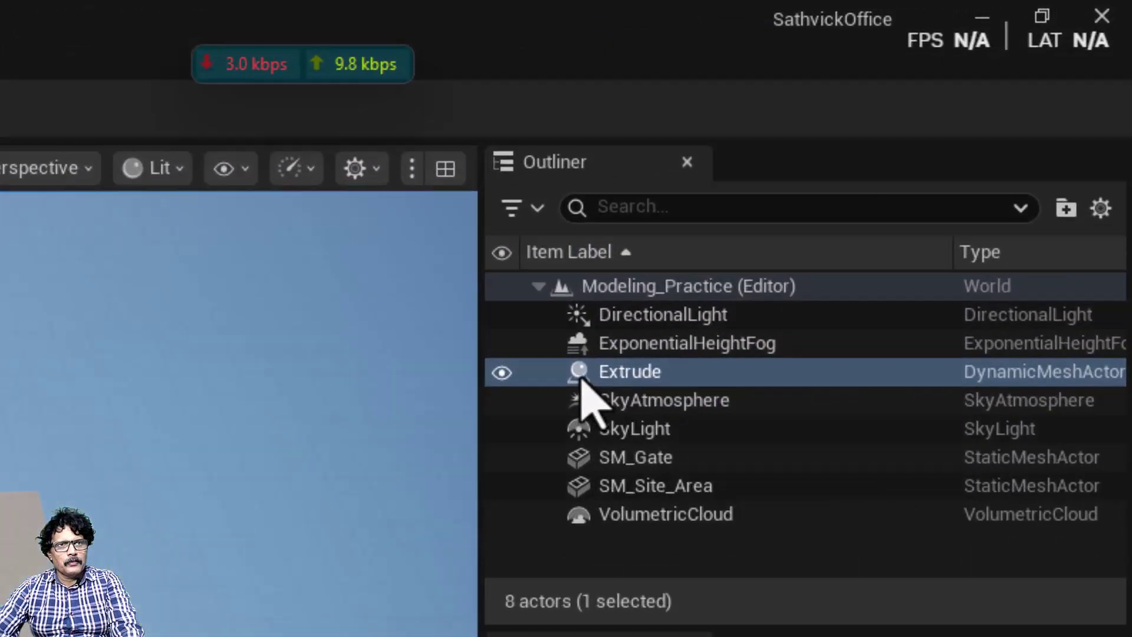
Step: Delete the thin-walled ring from the site slab
left_click(904, 156)
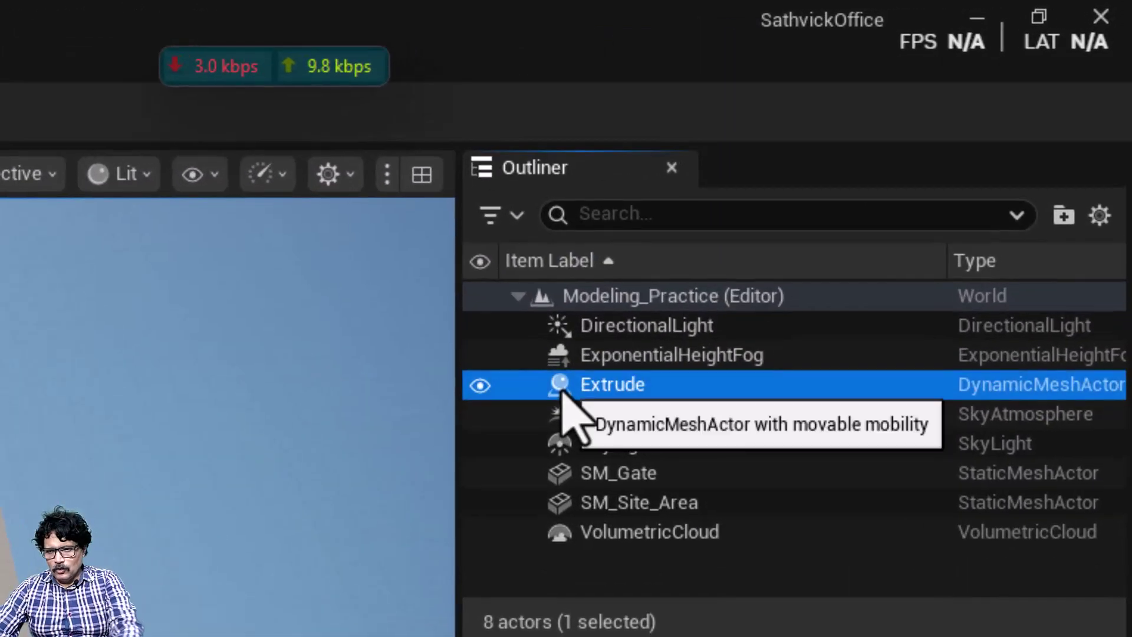
key("Delete")
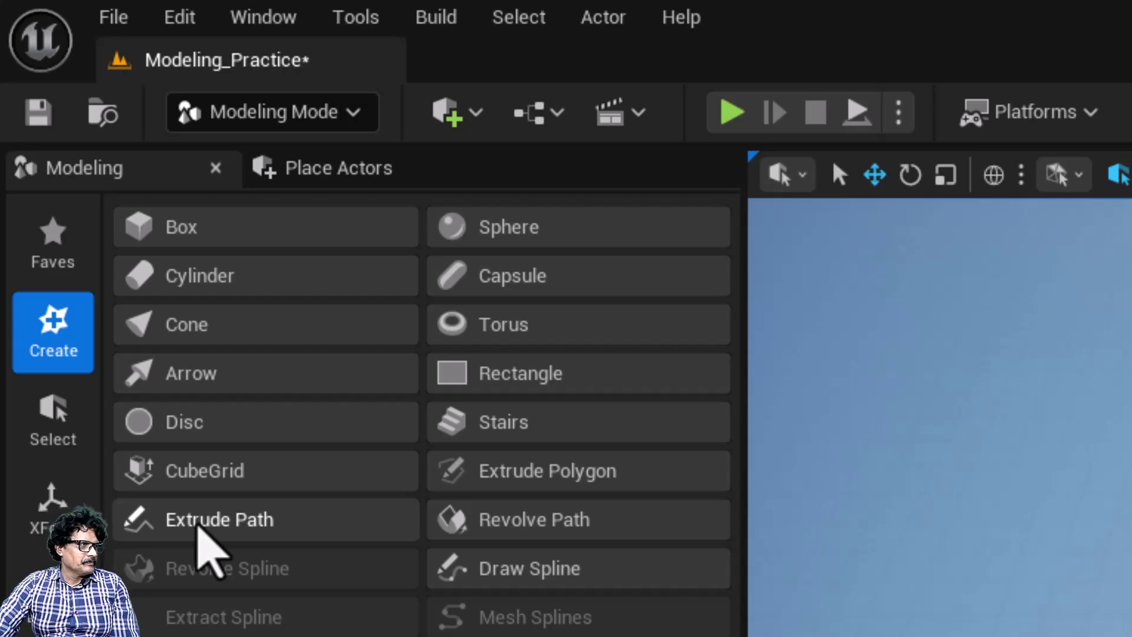
Step: Start Extrude Path and move its drawing plane to location 0, 0, 0
left_click(199, 526)
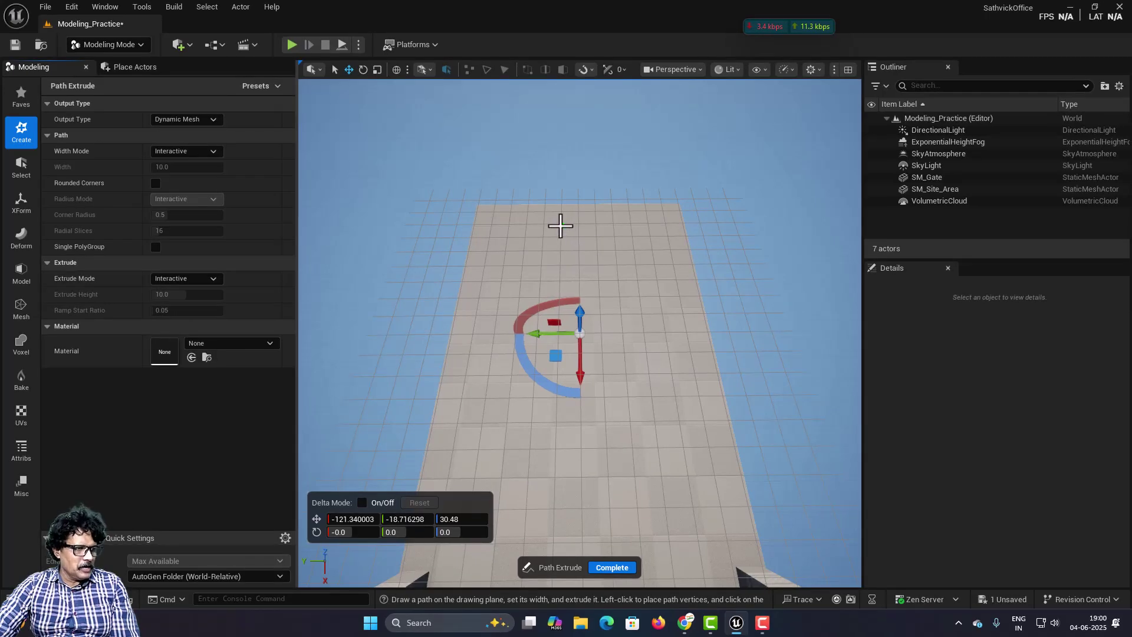
left_click(339, 531)
left_click(346, 520)
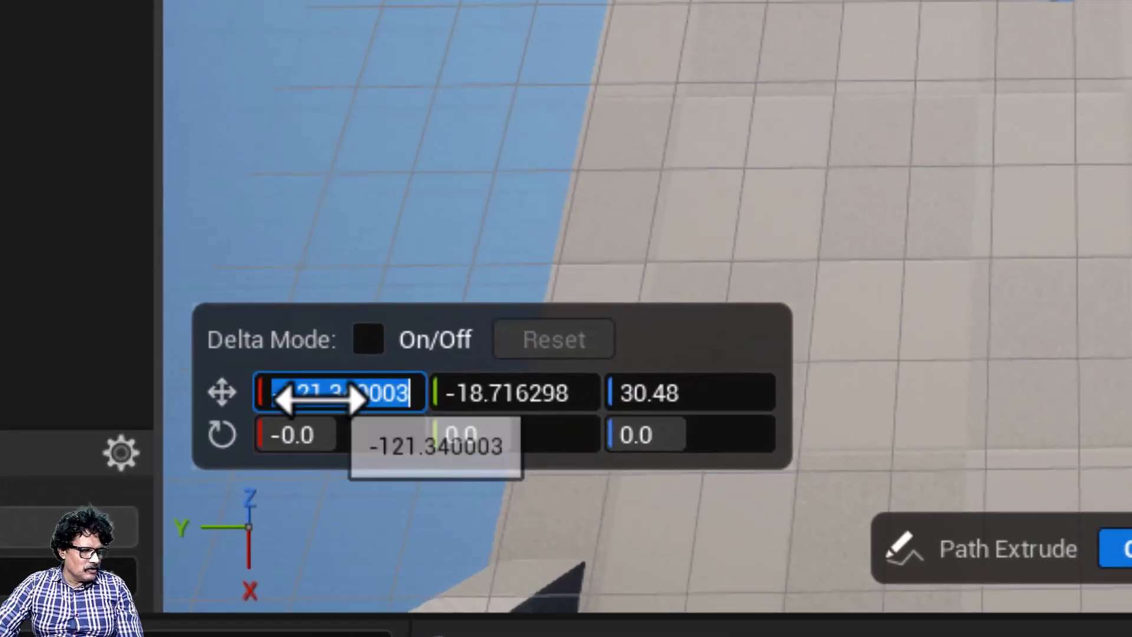
type("0")
key("Tab")
type("0")
key("Tab")
type("0")
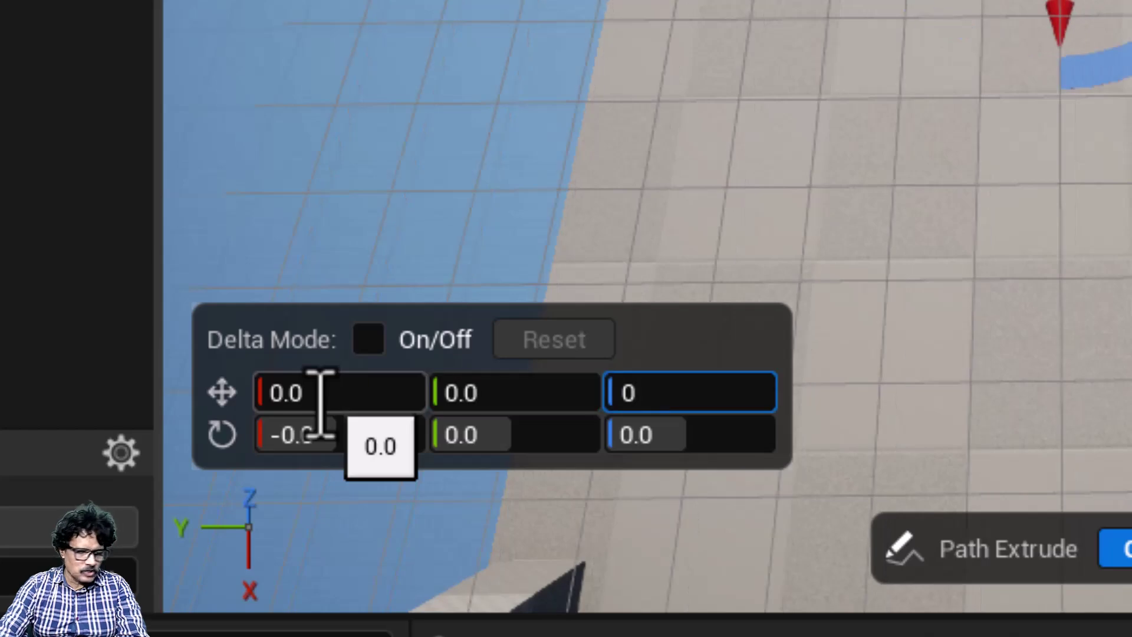
key("Return")
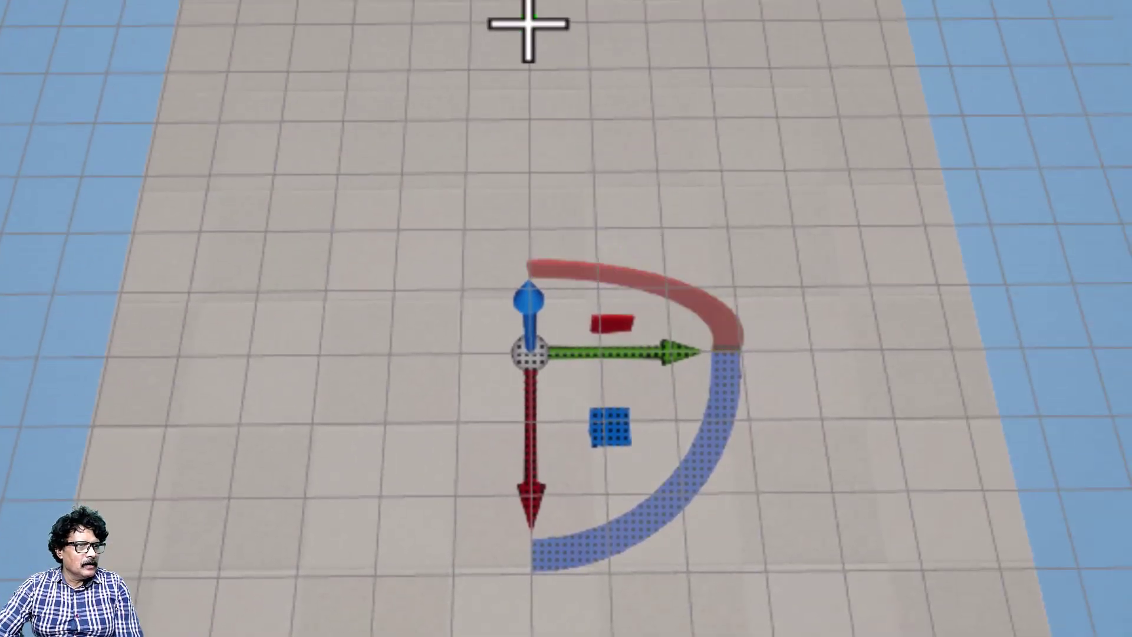
Step: Draw a closed, symmetrical path on the slab with a wide straight base, a narrow waist and chamfered far corners
mouse_move(528, 24)
left_mouse_down()
mouse_move(461, 56)
mouse_move(310, 45)
mouse_move(290, 19)
mouse_move(288, 111)
mouse_move(240, 60)
mouse_move(231, 77)
mouse_move(276, 139)
mouse_move(334, 125)
mouse_move(225, 116)
left_mouse_up()
mouse_move(224, 116)
left_mouse_down()
mouse_move(232, 171)
mouse_move(343, 177)
mouse_move(331, 171)
mouse_move(328, 227)
mouse_move(190, 286)
mouse_move(177, 359)
mouse_move(590, 377)
mouse_move(546, 346)
mouse_move(523, 356)
mouse_move(812, 354)
mouse_move(798, 291)
mouse_move(687, 255)
mouse_move(665, 230)
mouse_move(657, 172)
mouse_move(773, 113)
left_mouse_up()
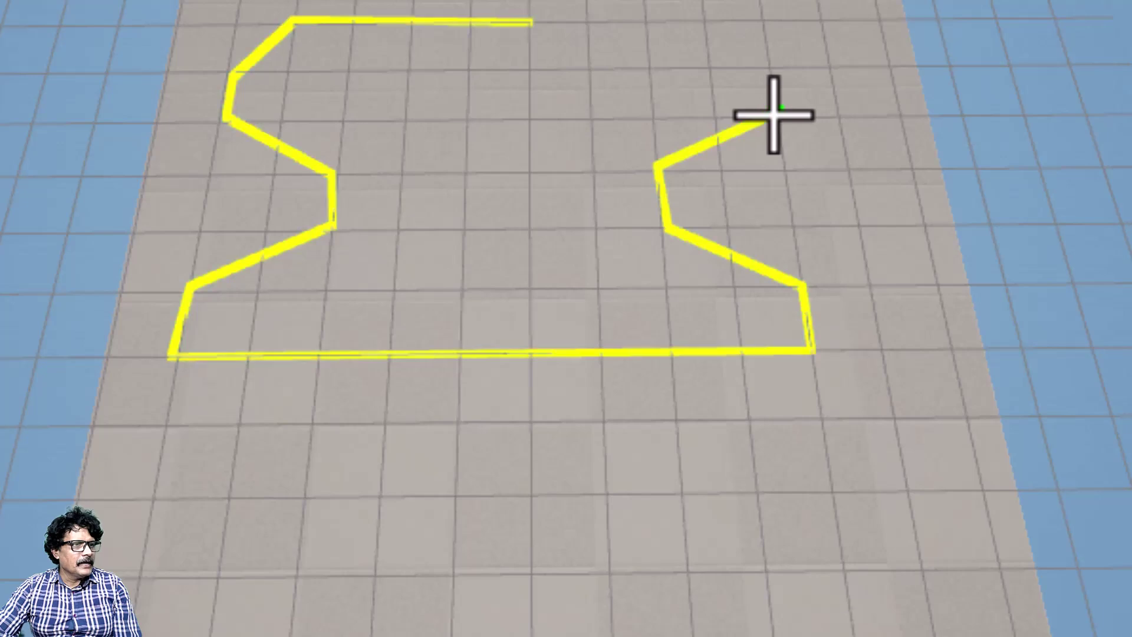
left_click(770, 67)
mouse_move(741, 66)
left_mouse_down()
mouse_move(688, 33)
mouse_move(702, 22)
left_mouse_up()
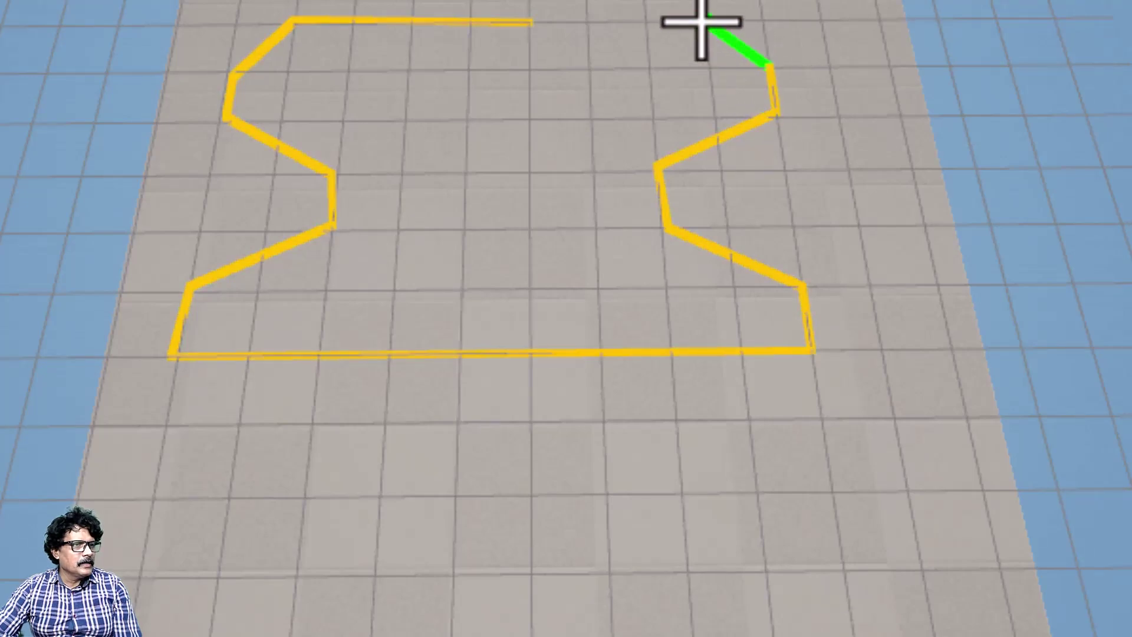
left_click(701, 22)
left_click(534, 24)
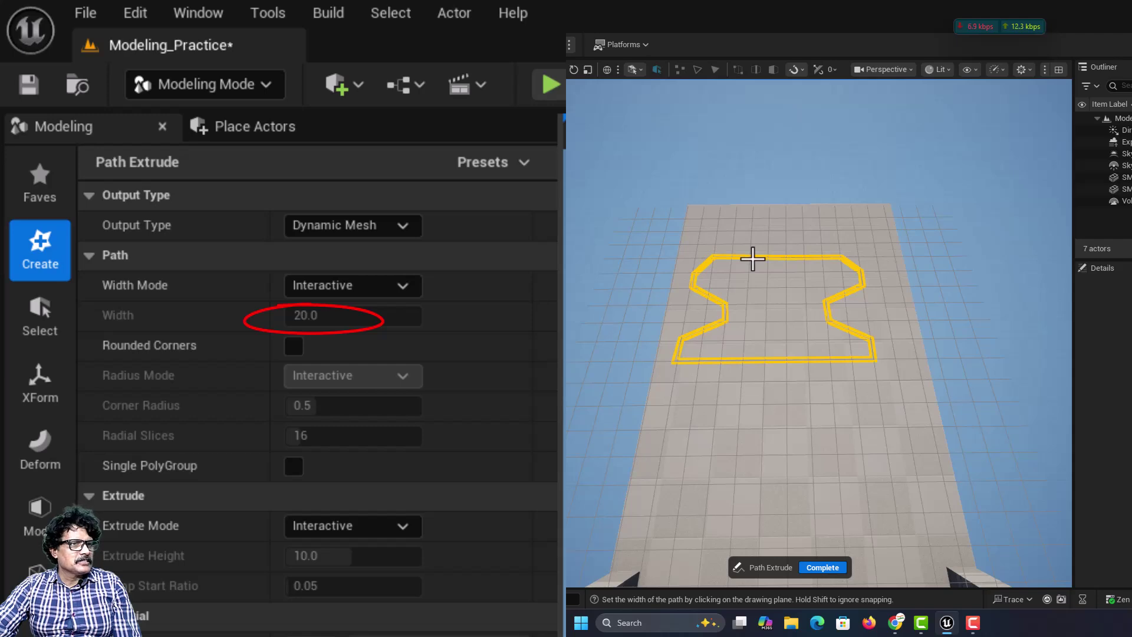
Step: Give the path a width of 20, extrude it to a height of 250 and complete the tool
left_click(751, 259)
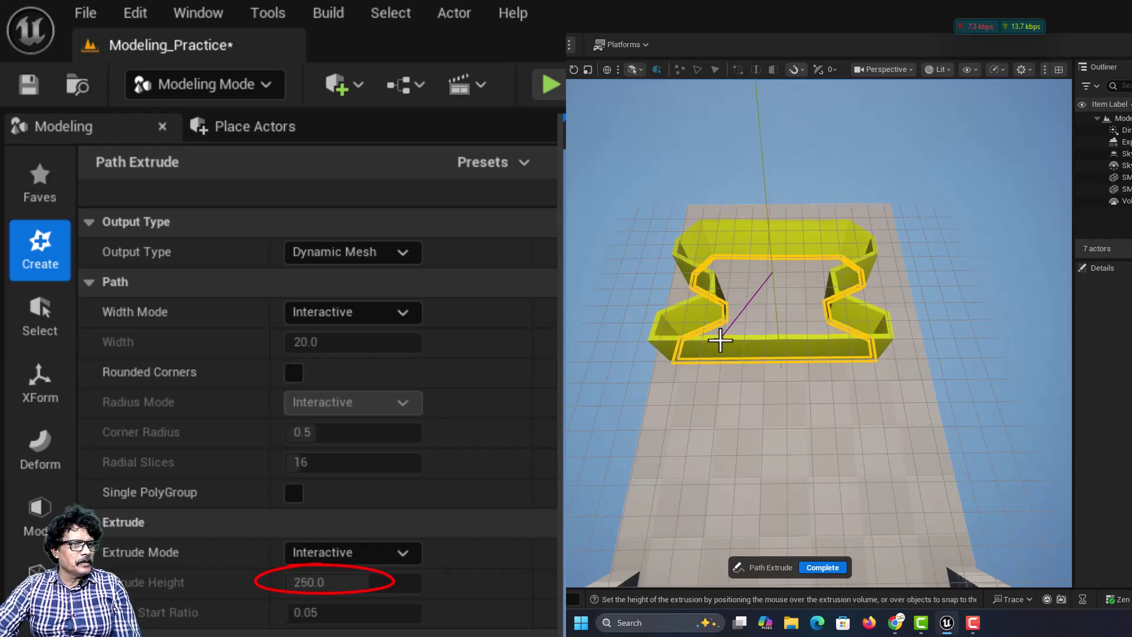
left_click(720, 341)
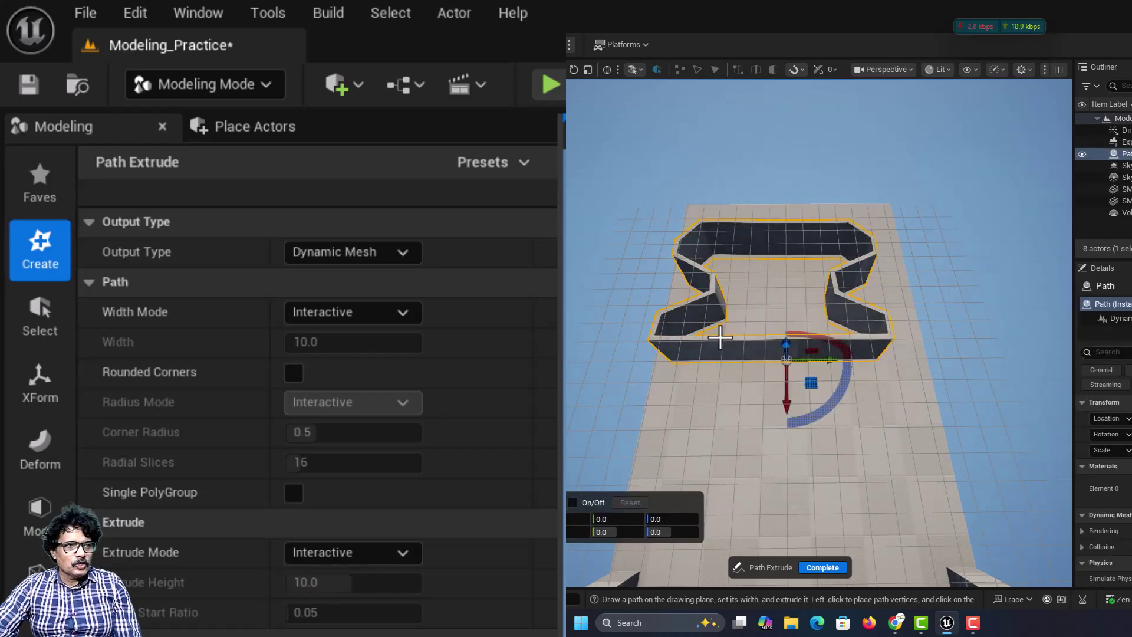
right_click_drag(794, 412, 794, 360)
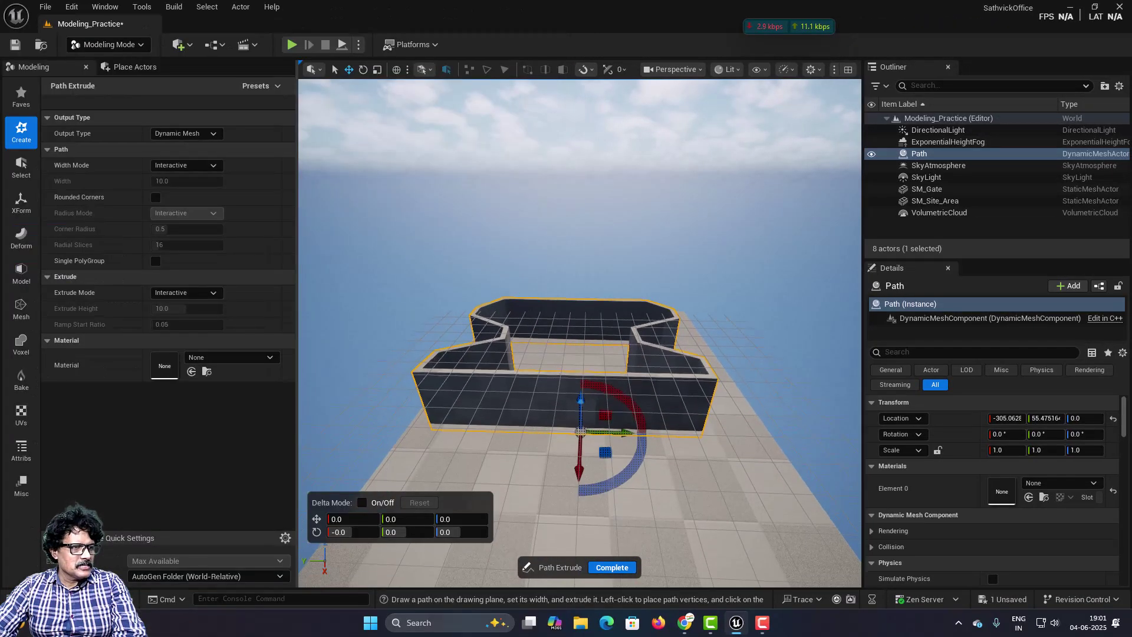
right_click_drag(492, 448, 491, 442)
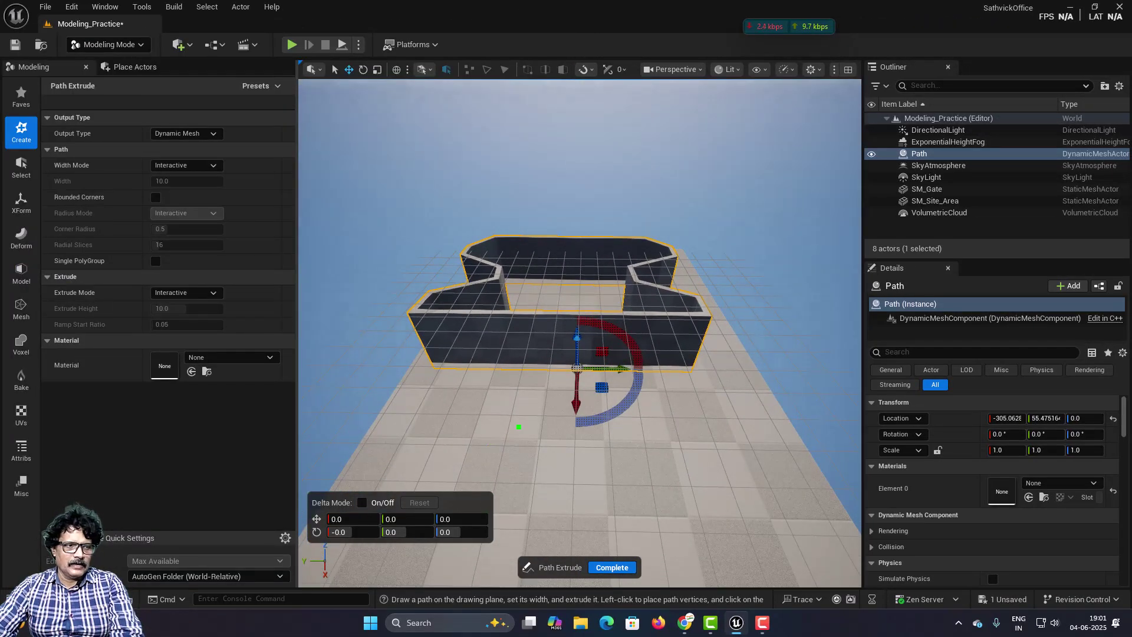
left_click(614, 568)
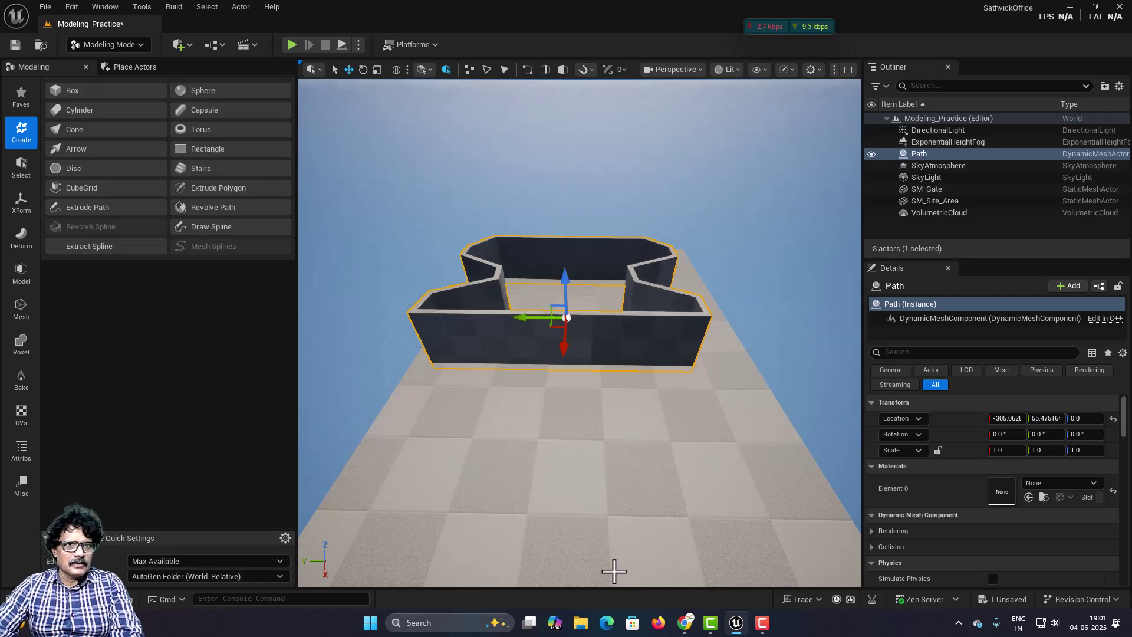
Step: Delete the extruded path wall and check the saved meshes in the content browser
key("Delete")
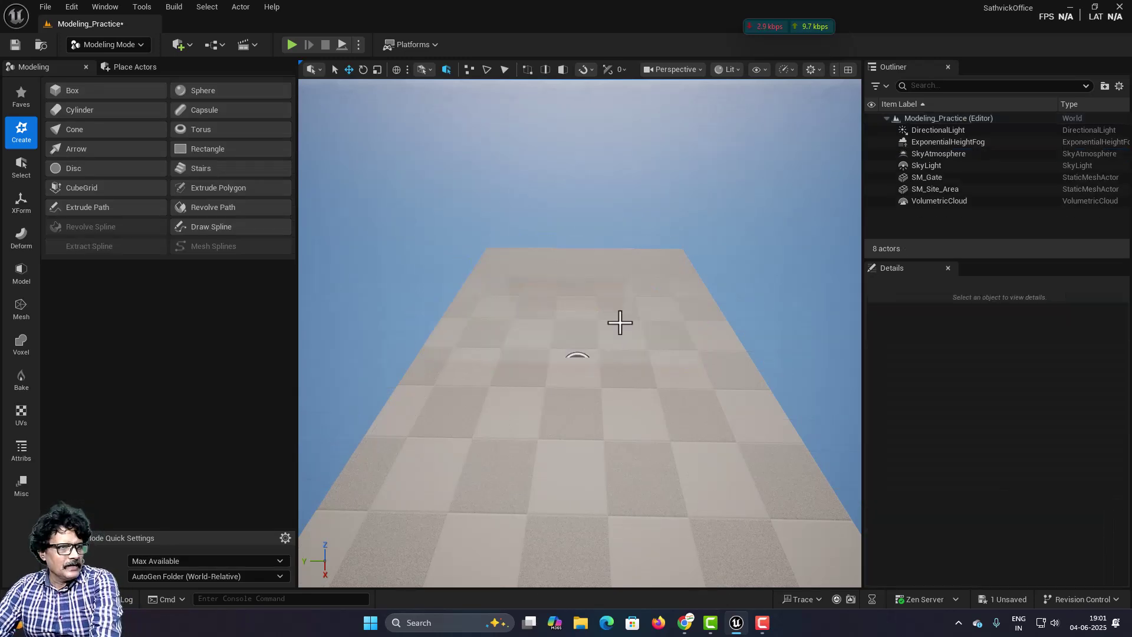
key("ctrl+space")
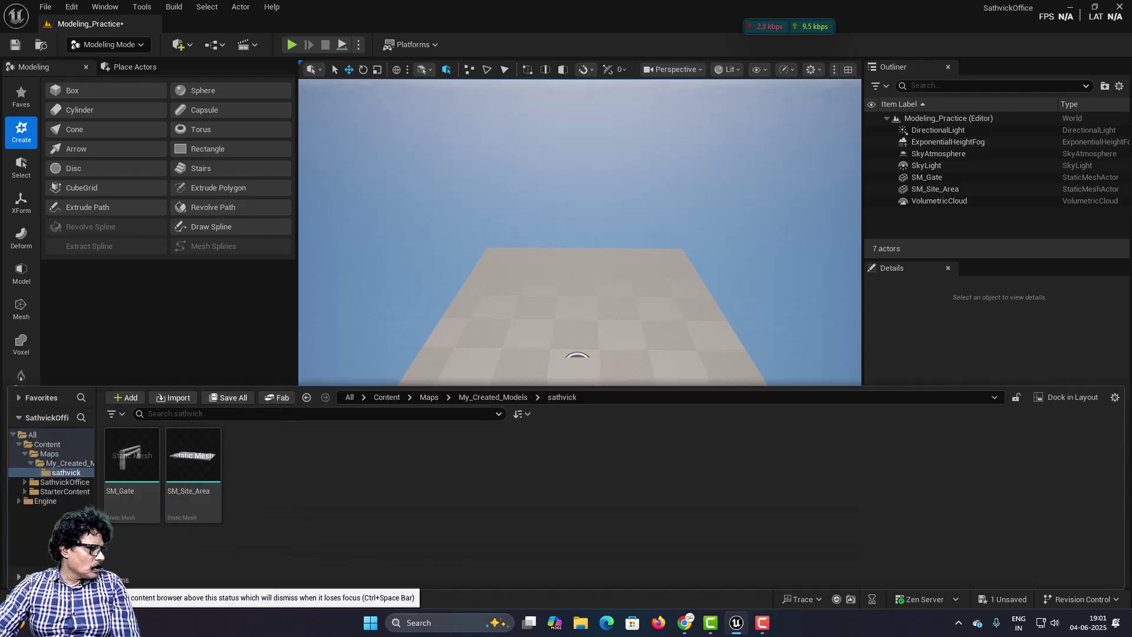
key("ctrl+space")
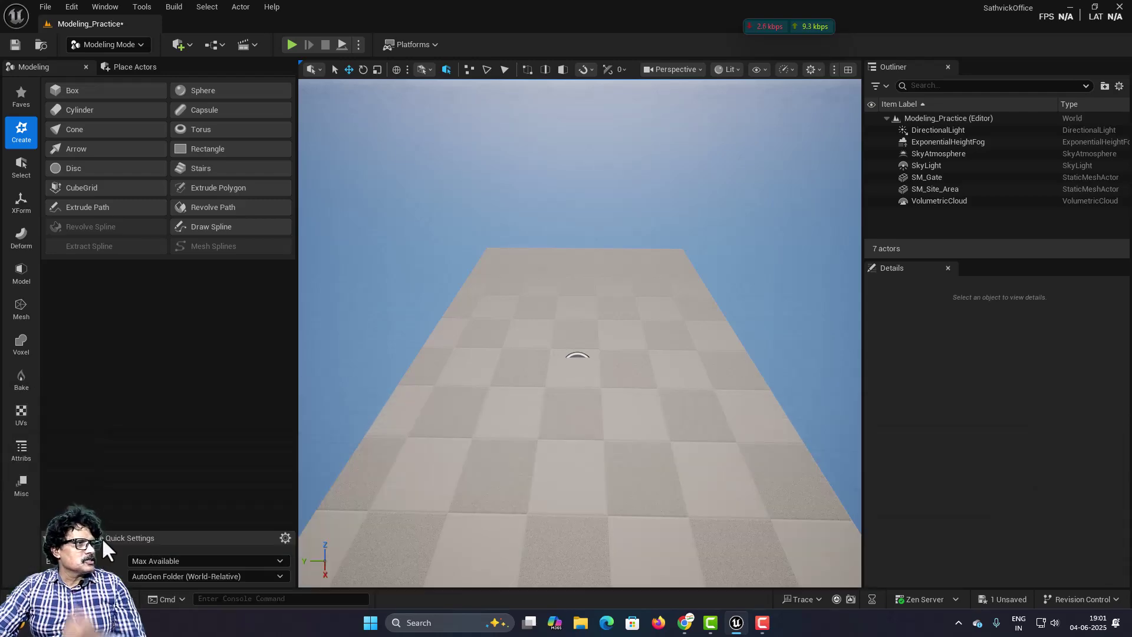
Step: Restart Extrude Path and examine its Output Type setting
left_click(112, 208)
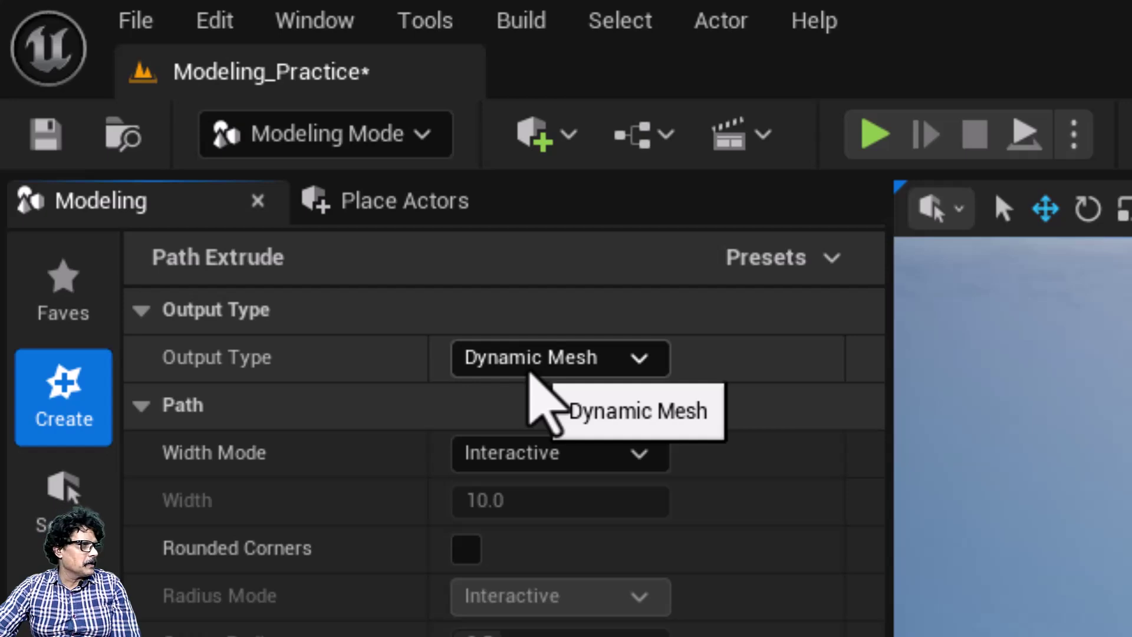
left_click(40, 373)
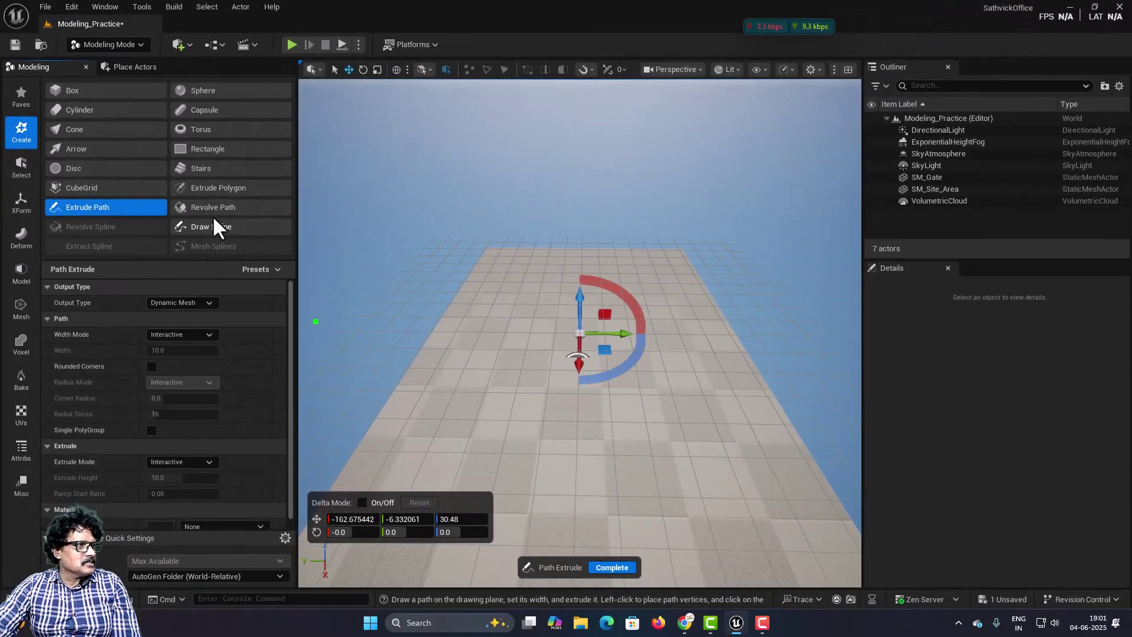
Step: Start Revolve Path and draw the upper half-profile beside the vertical axis, a narrow cap, a slightly wider tier and a narrow neck
left_click(217, 206)
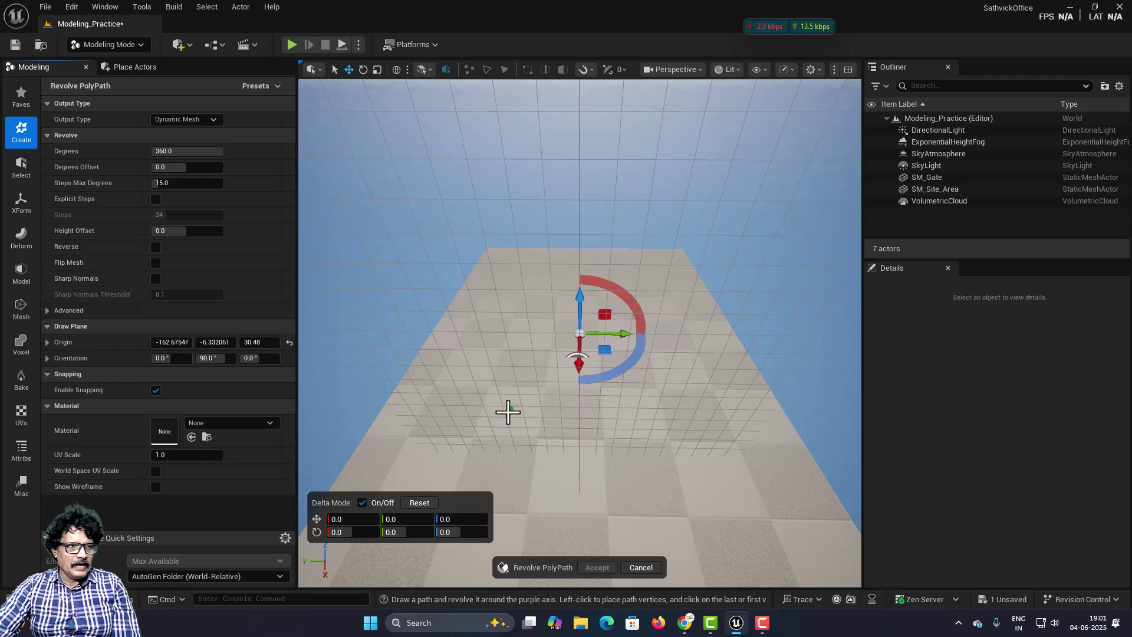
right_click_drag(505, 410, 560, 527)
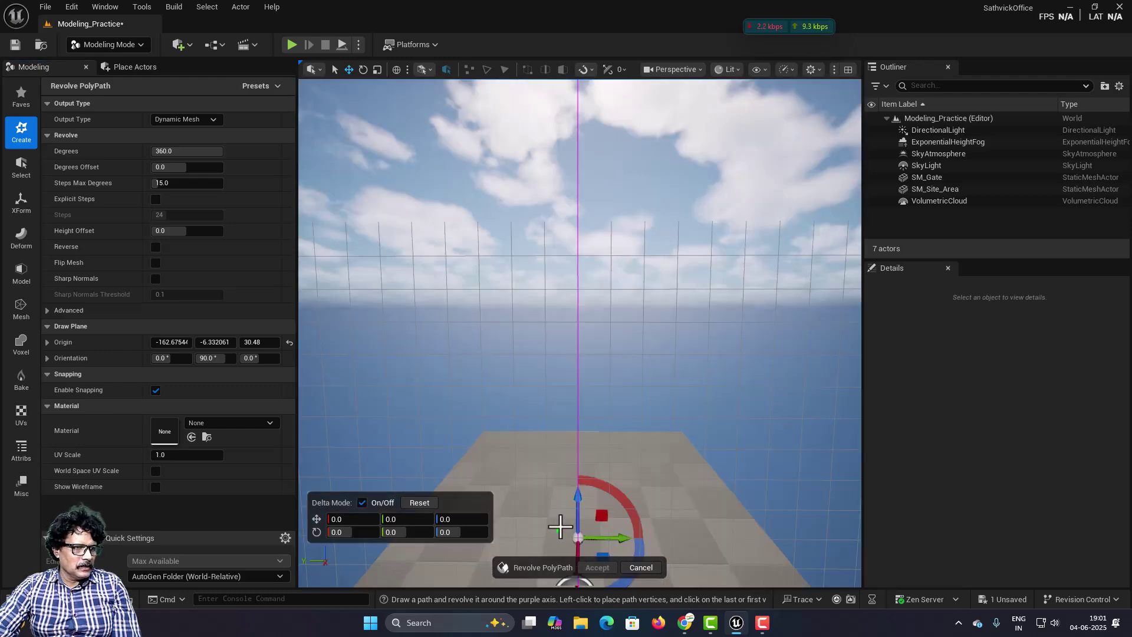
left_click(577, 291)
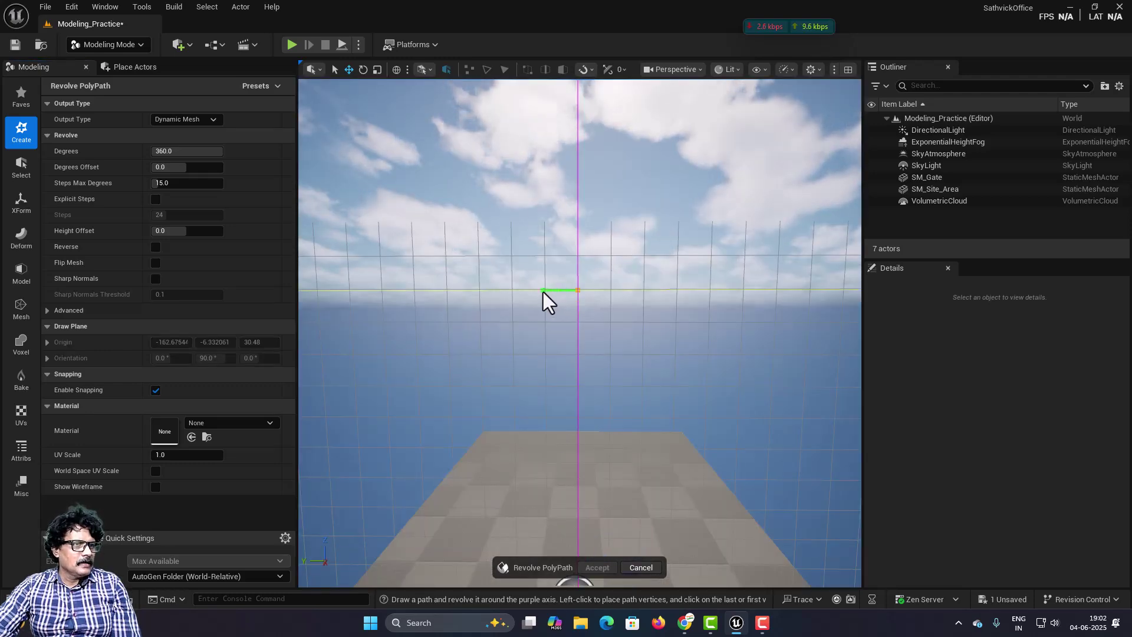
left_click(543, 290)
left_click(543, 322)
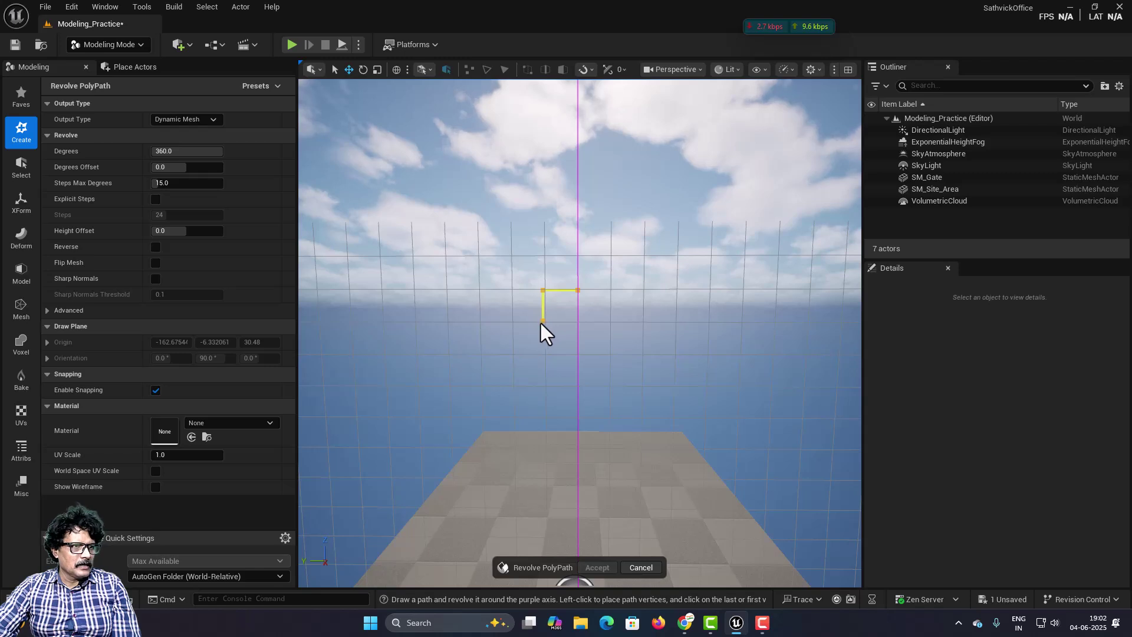
left_click(512, 322)
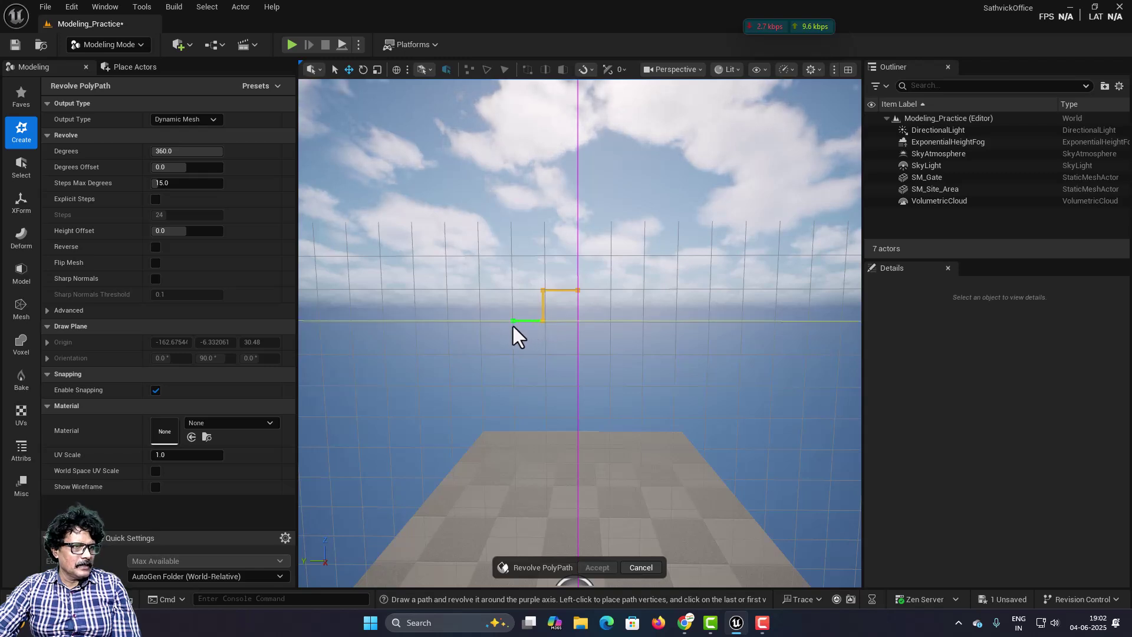
left_click(509, 357)
left_click(541, 357)
left_click(541, 388)
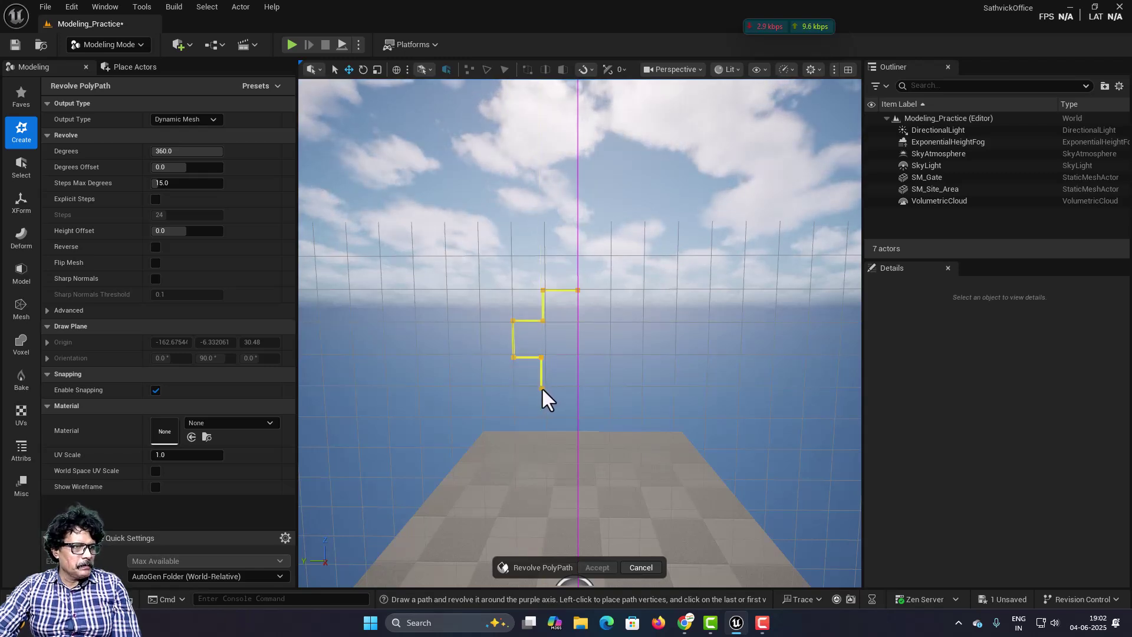
Step: Add two progressively wider tiers below the neck and close the profile along the axis at its starting point to form the revolved shape
left_click(448, 388)
left_click(447, 415)
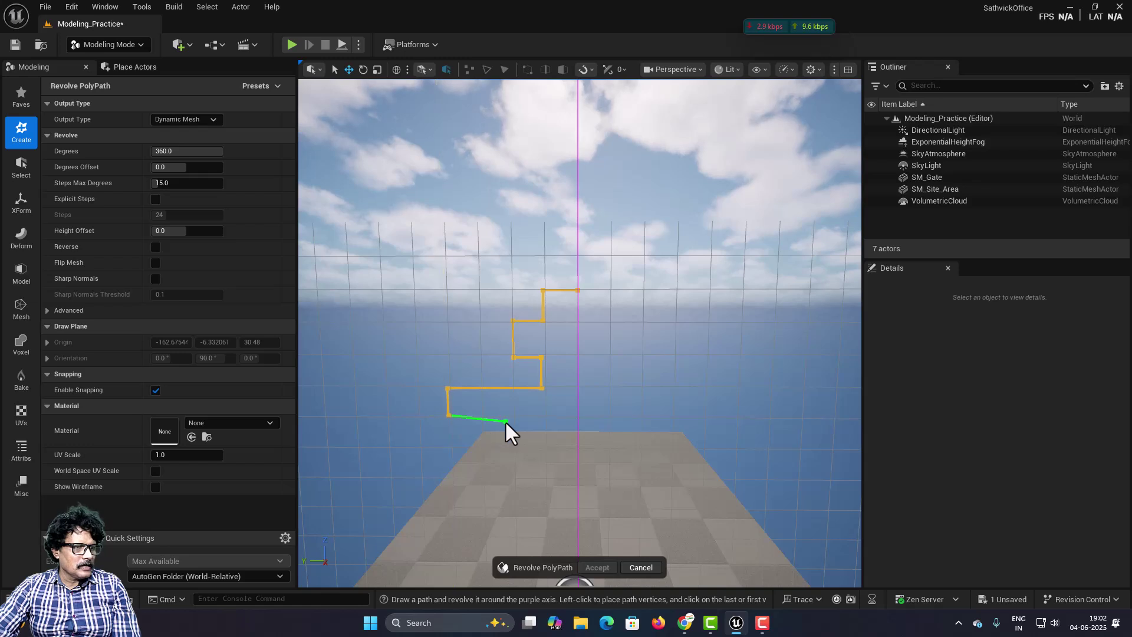
left_click(512, 417)
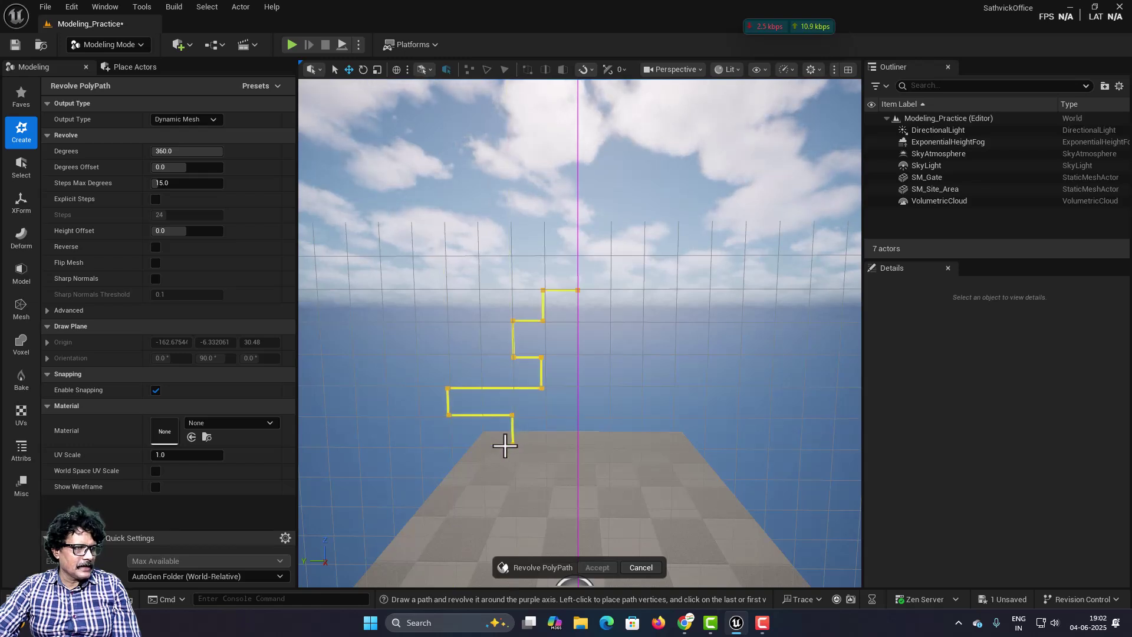
left_click(387, 443)
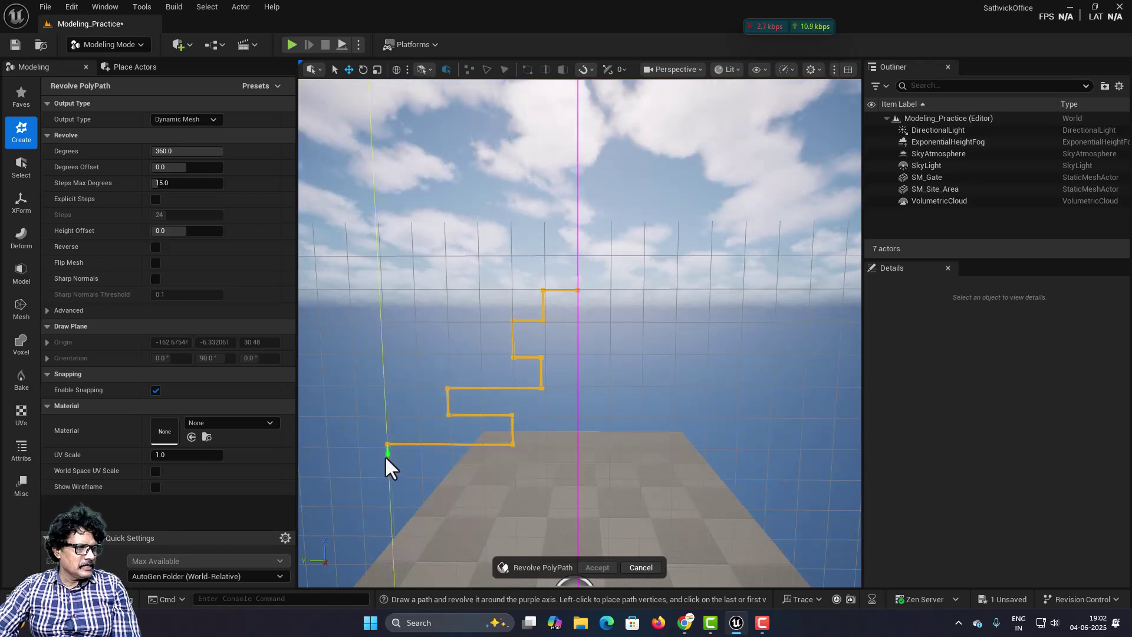
left_click(388, 475)
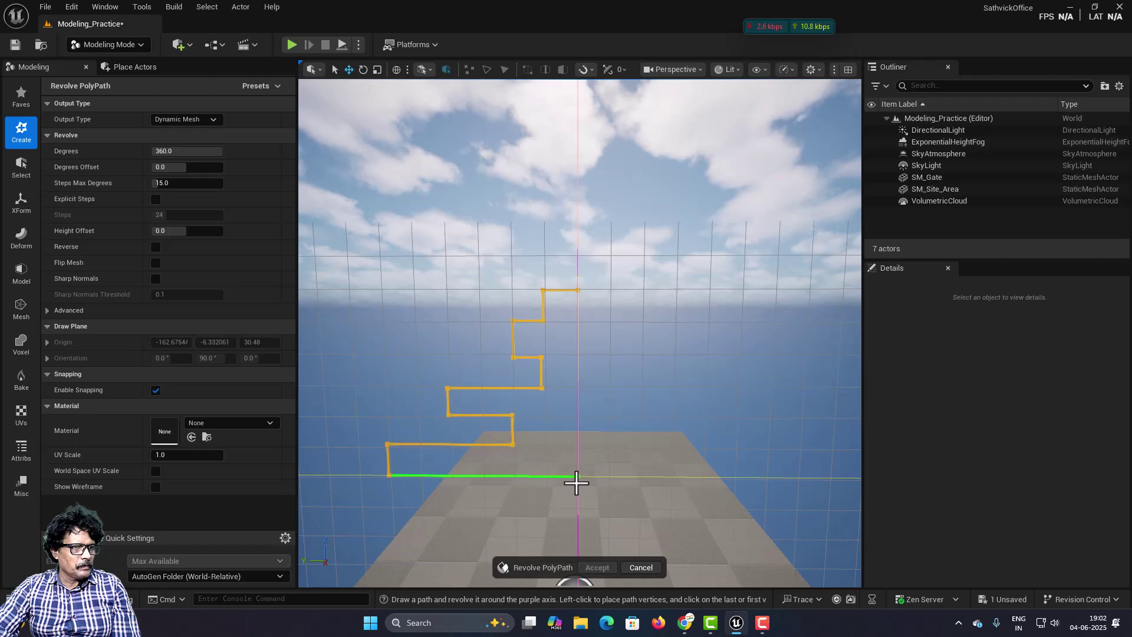
left_click(576, 292)
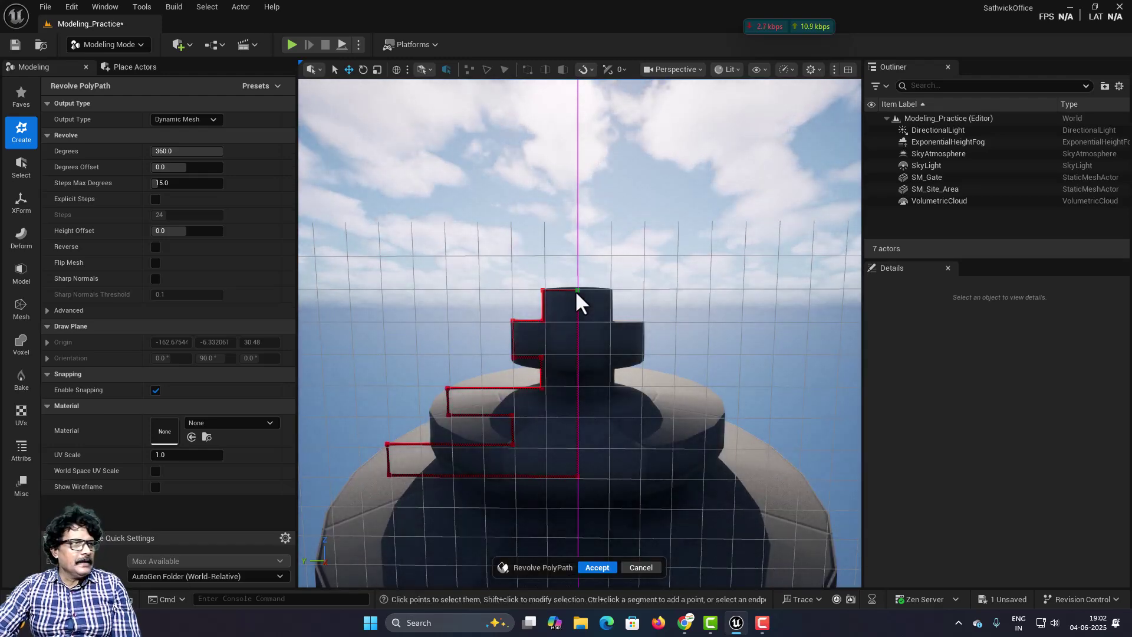
Step: Try a Degrees Offset of about 17.28 on the revolved shape and restore it to 0
scroll(575, 330, "down", 3)
scroll(574, 339, "down", 2)
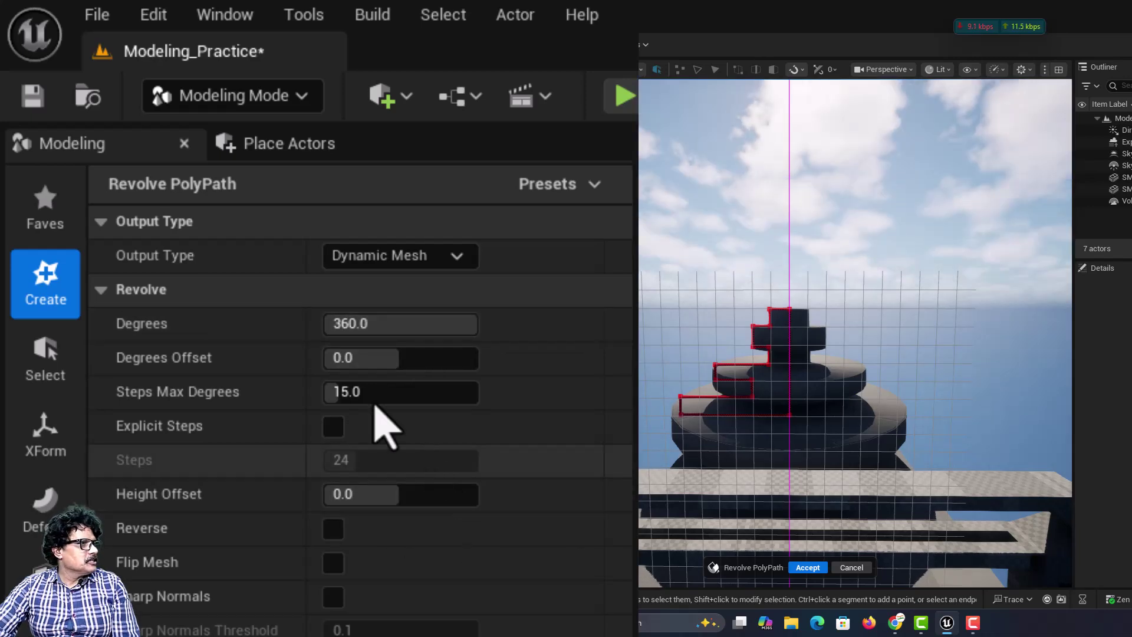
left_click_drag(362, 319, 364, 345)
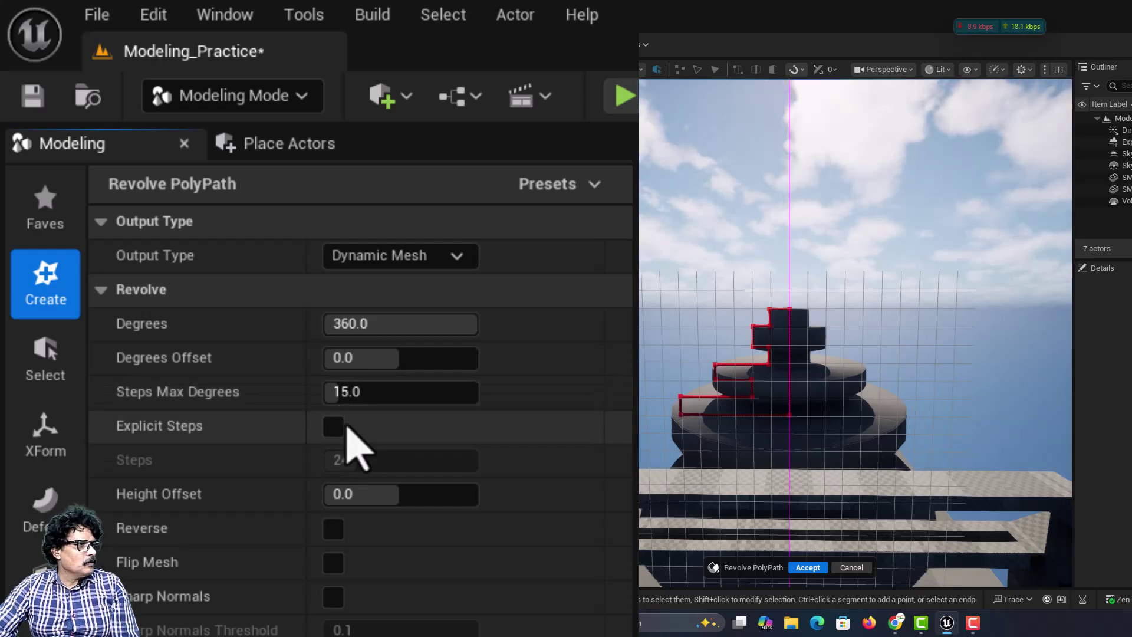
mouse_move(356, 356)
left_mouse_down()
mouse_move(335, 357)
mouse_move(361, 357)
left_mouse_up()
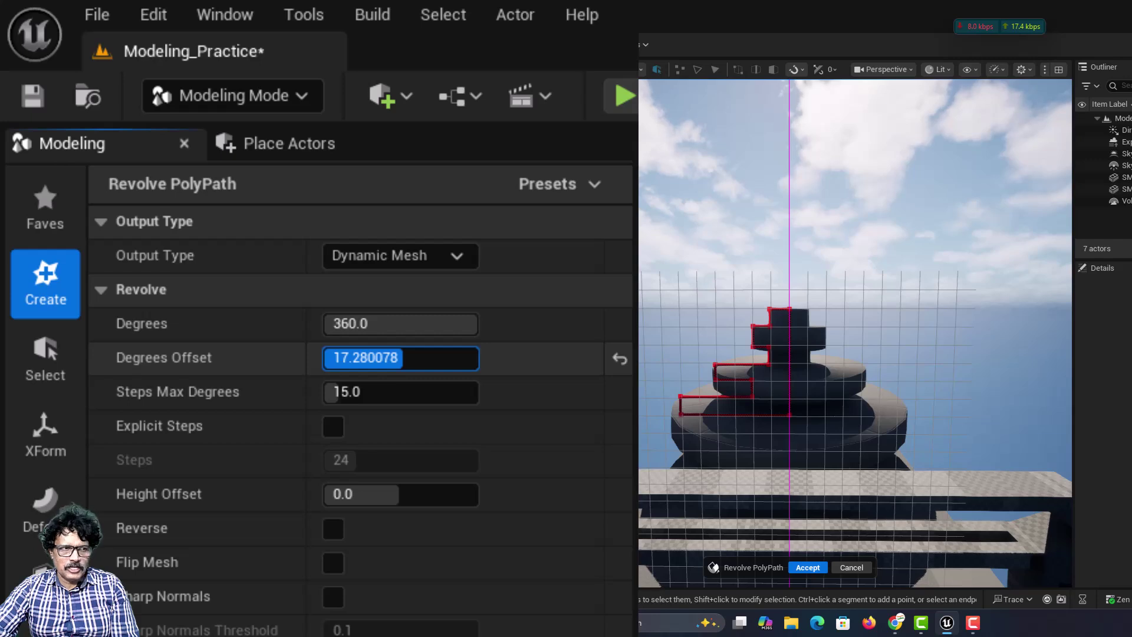
left_click_drag(351, 355, 354, 356)
left_click(368, 357)
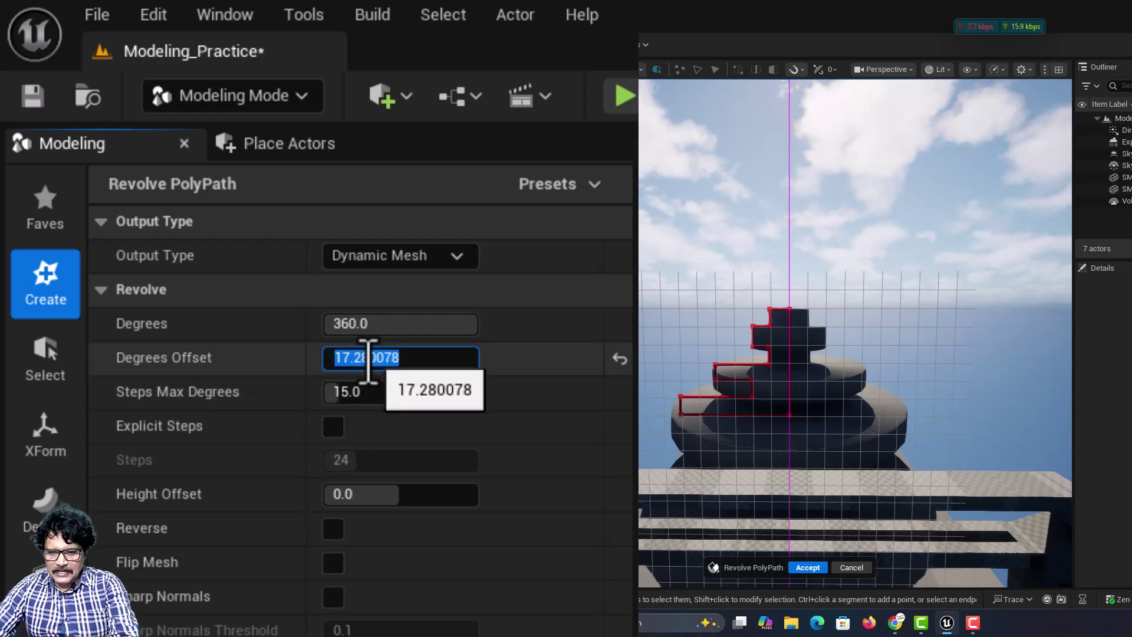
type("0")
key("Return")
Step: Try Steps Max Degrees values of 4, 120, 90 and 12 on the revolved shape
key("Tab")
type("4")
key("Return")
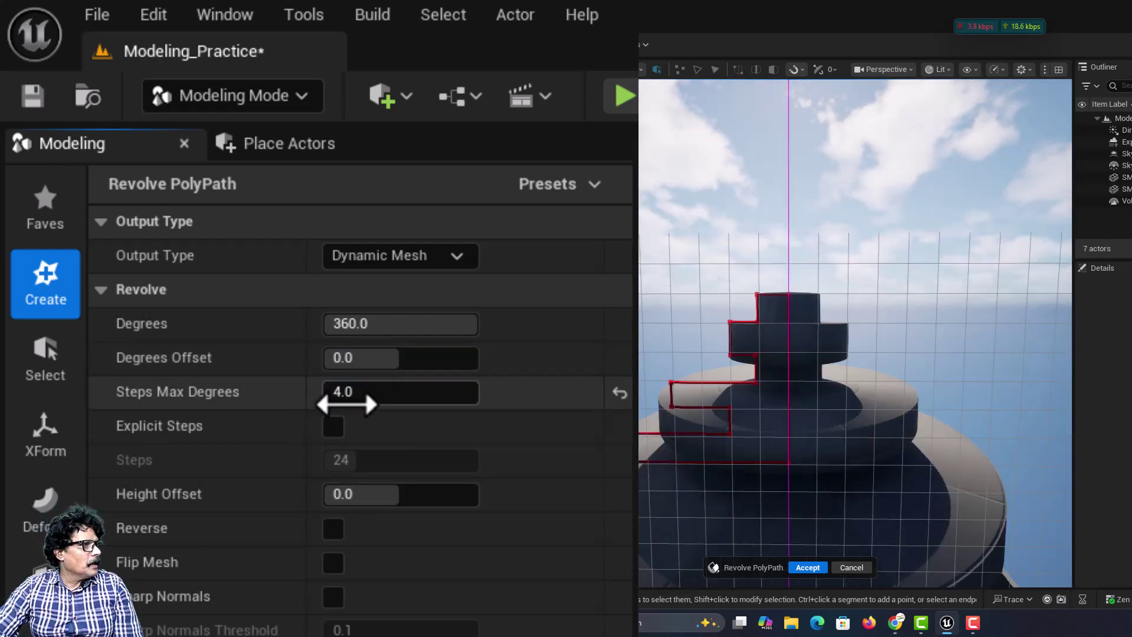
left_click_drag(347, 395, 427, 394)
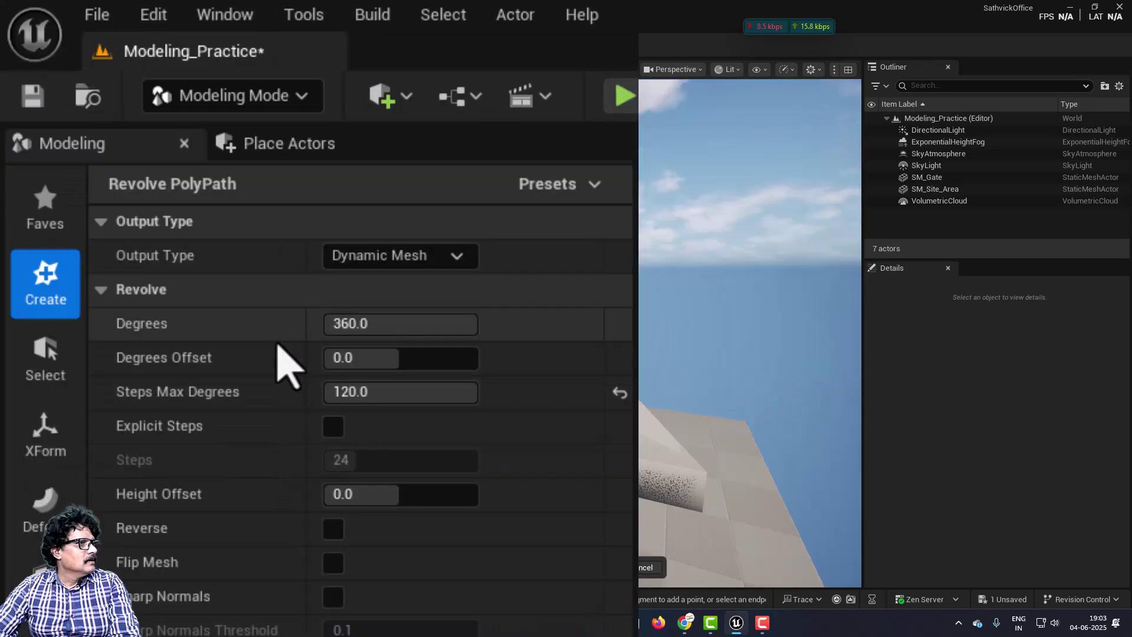
left_click_drag(169, 182, 159, 182)
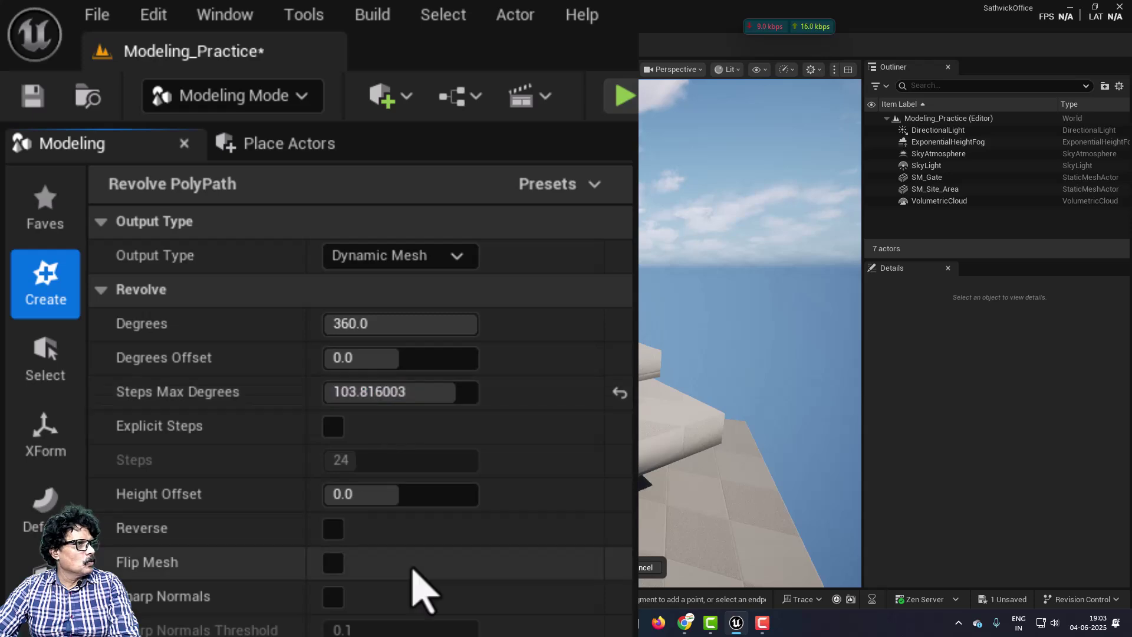
left_click(399, 396)
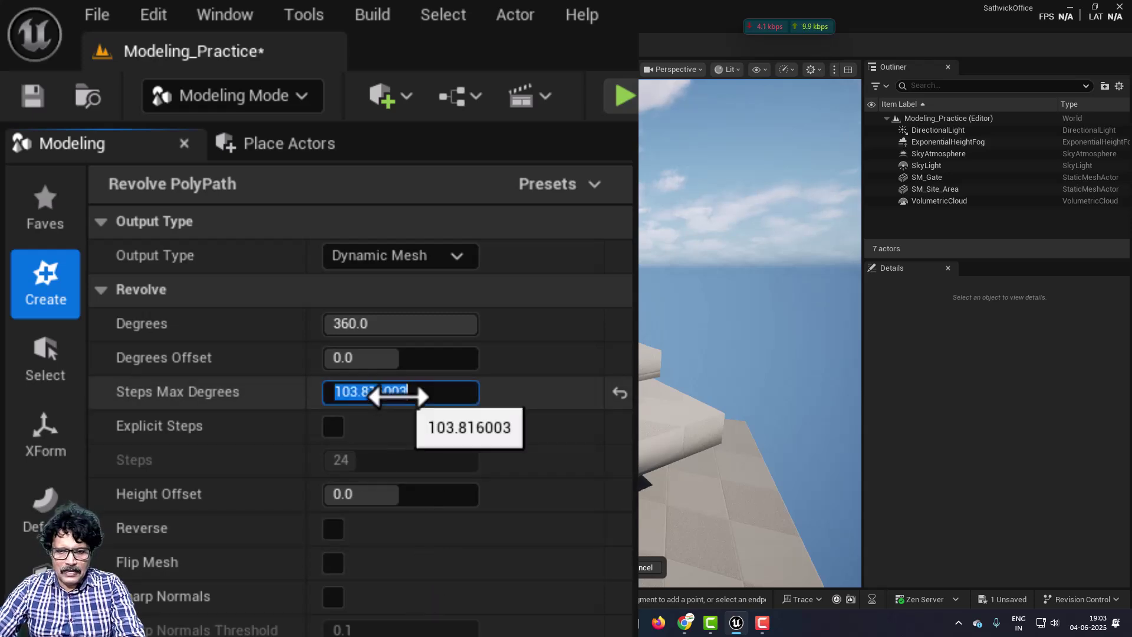
key("Return")
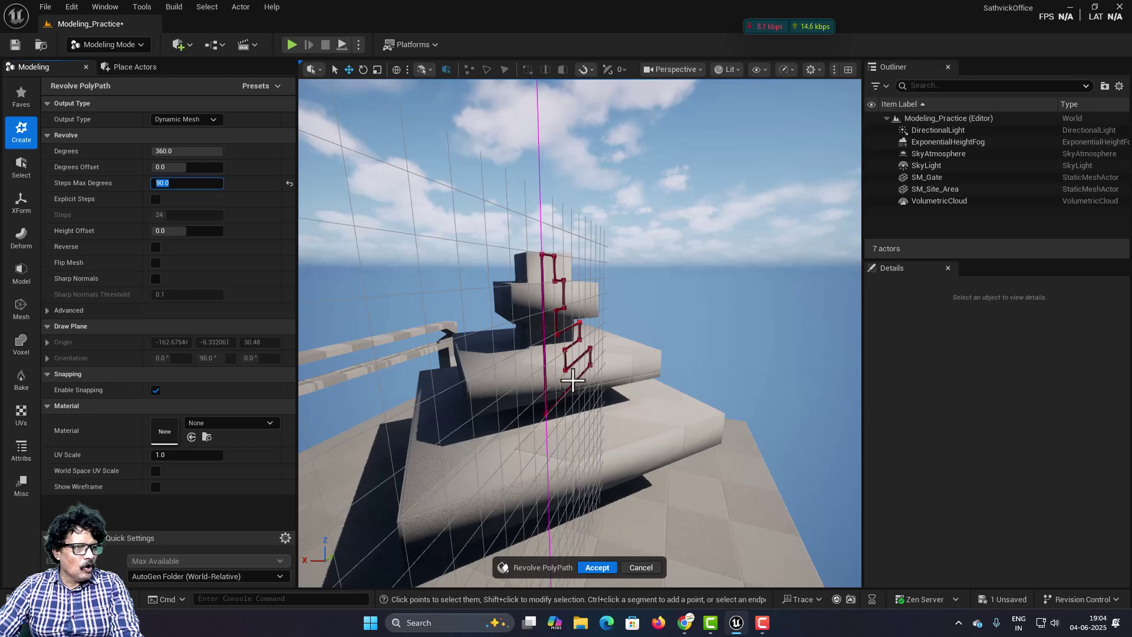
right_click_drag(572, 380, 572, 380)
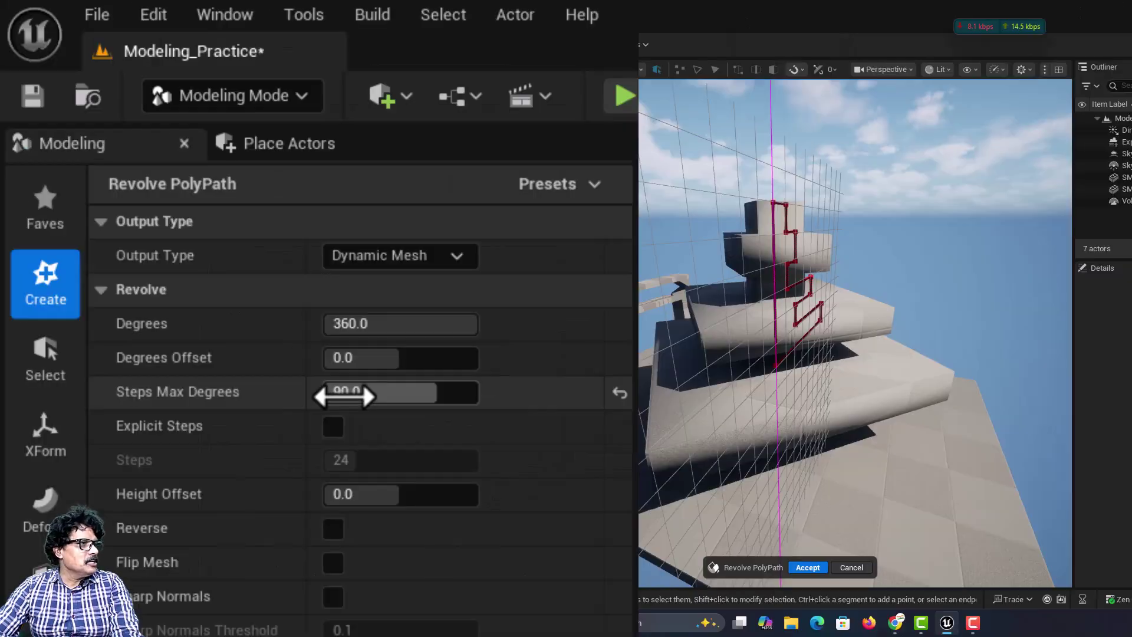
left_click(163, 183)
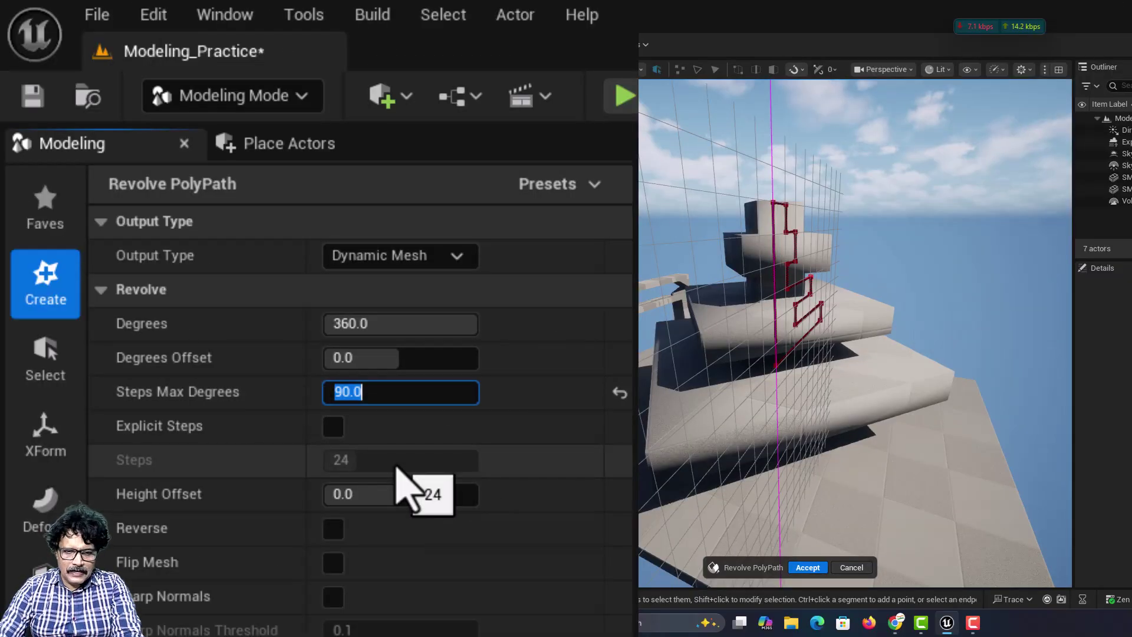
key("Return")
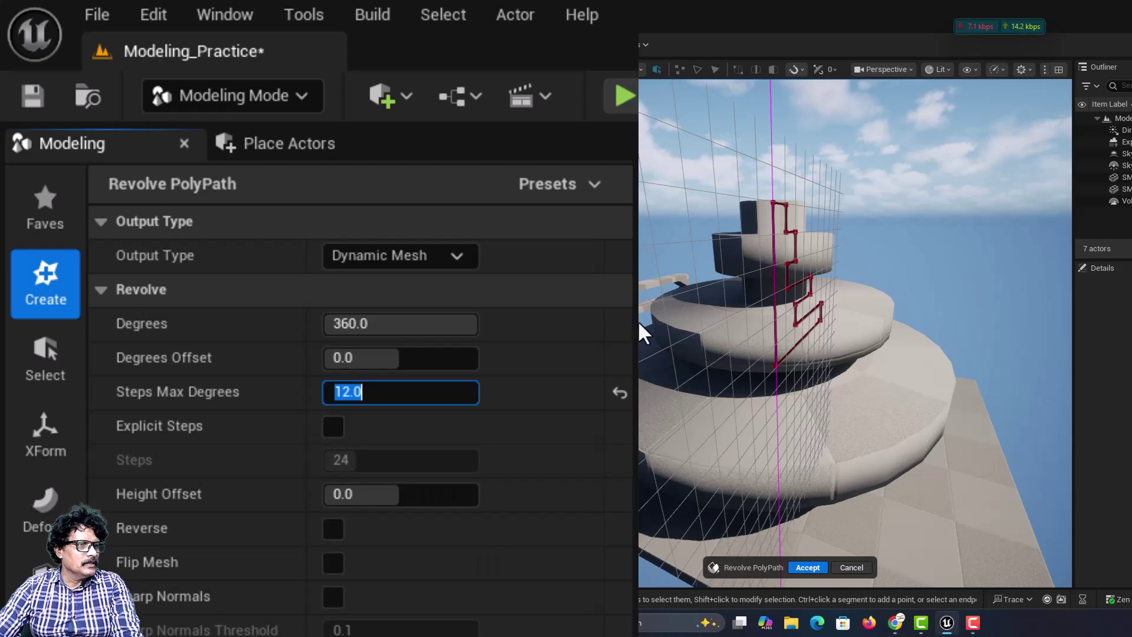
Step: Set Steps Max Degrees to 1.0 for a smooth revolved surface and accept the revolve
right_click_drag(643, 325, 642, 324)
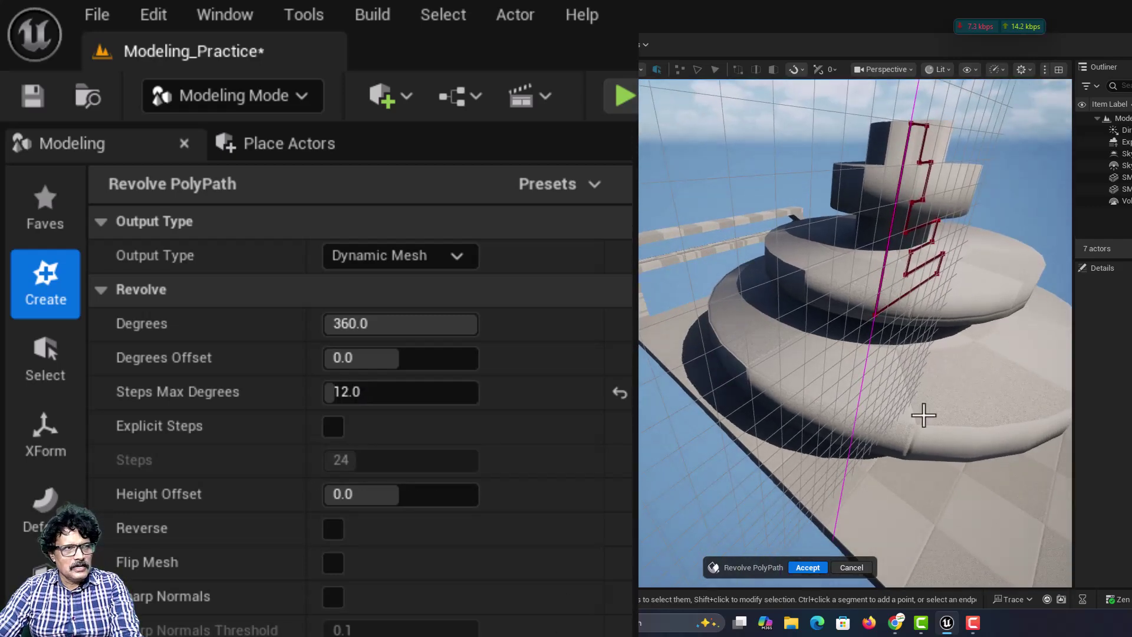
left_click(360, 392)
type("1.0")
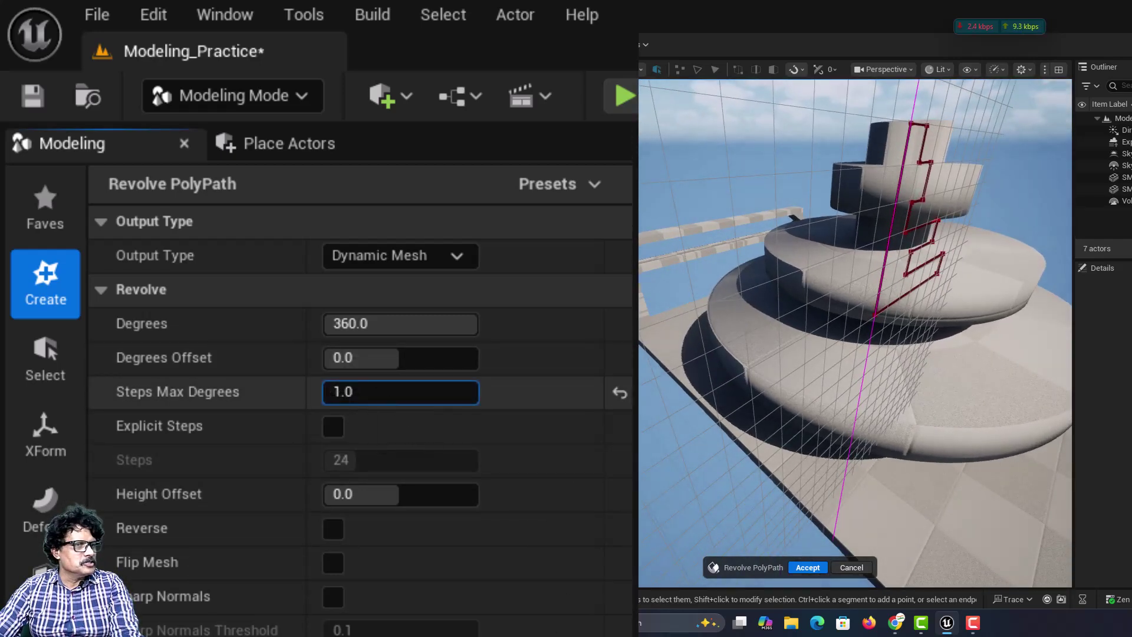
key("Return")
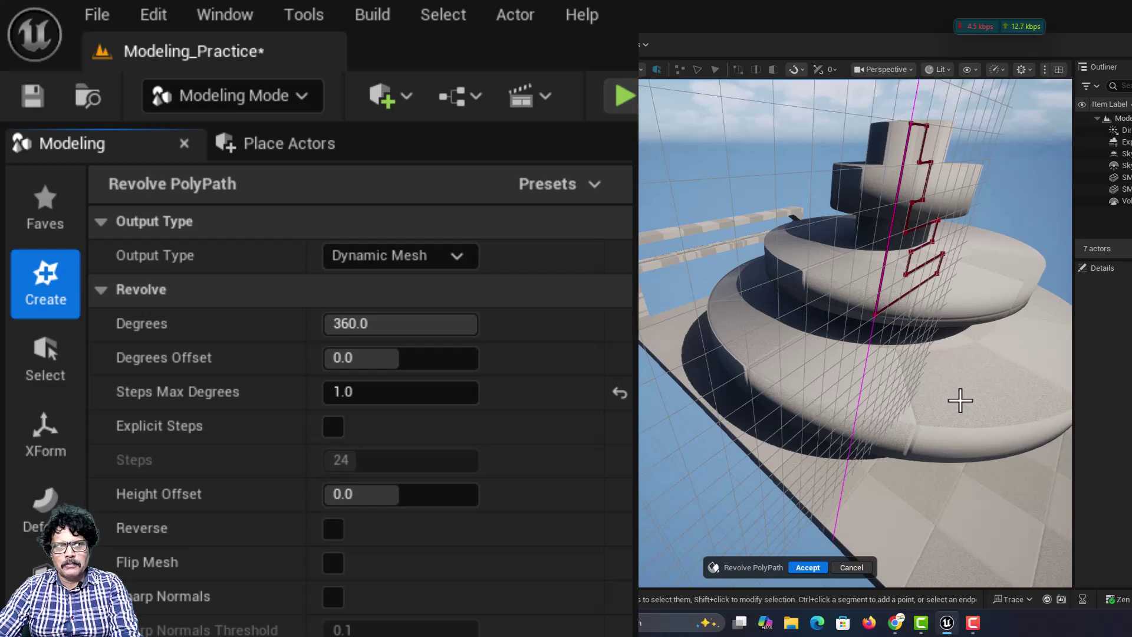
right_click_drag(960, 400, 605, 440)
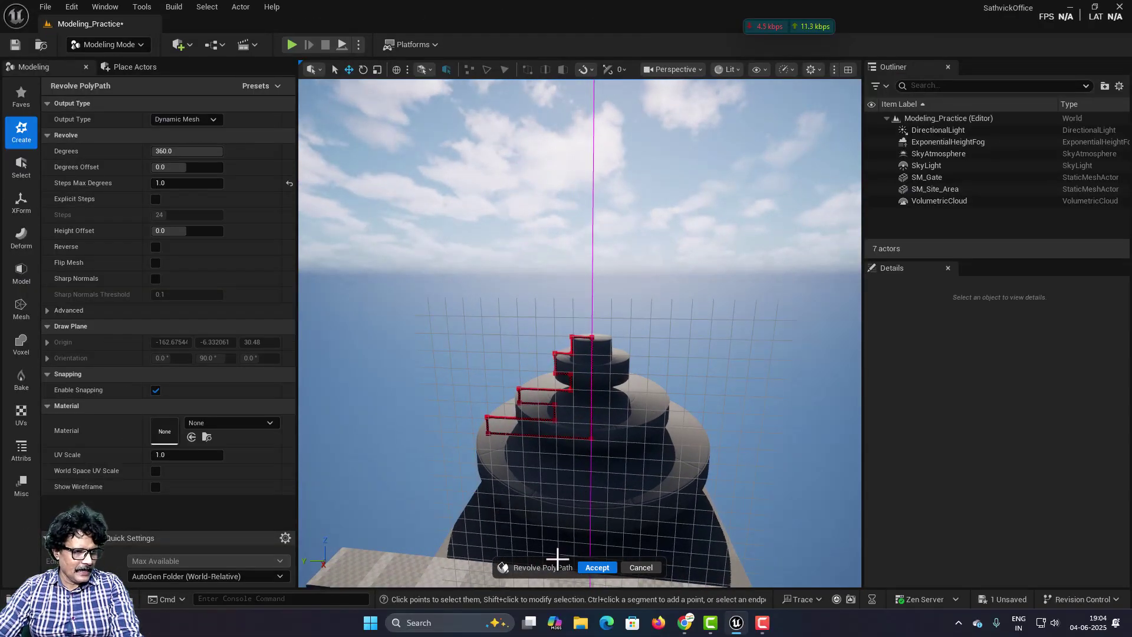
left_click(595, 567)
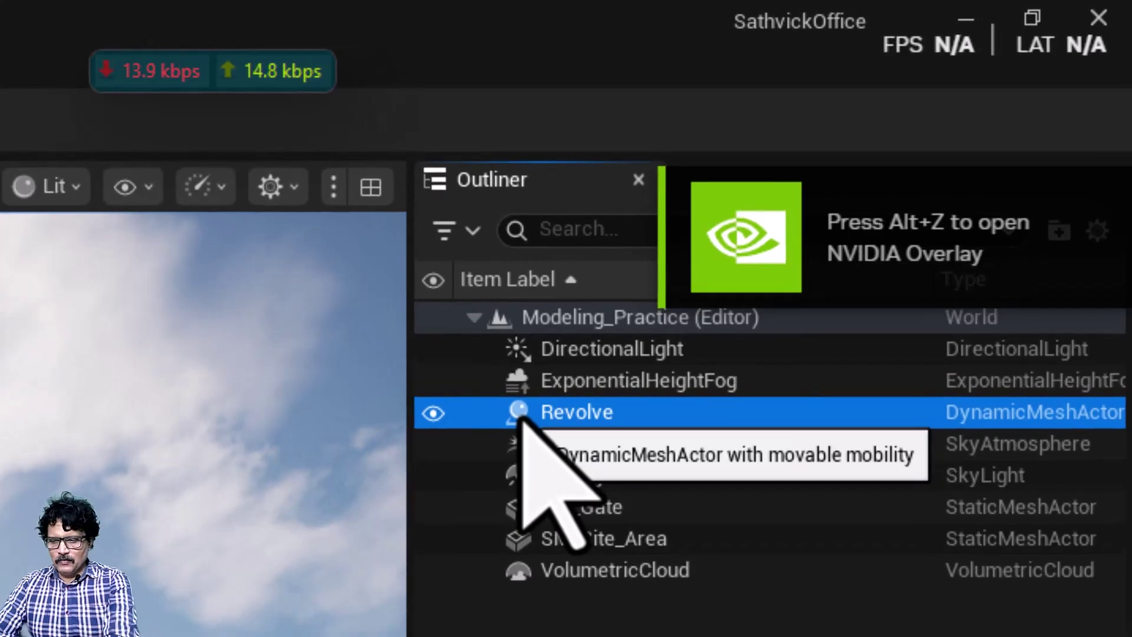
Step: Delete the Revolve actor and switch the viewport to the orthographic Top view
key("Delete")
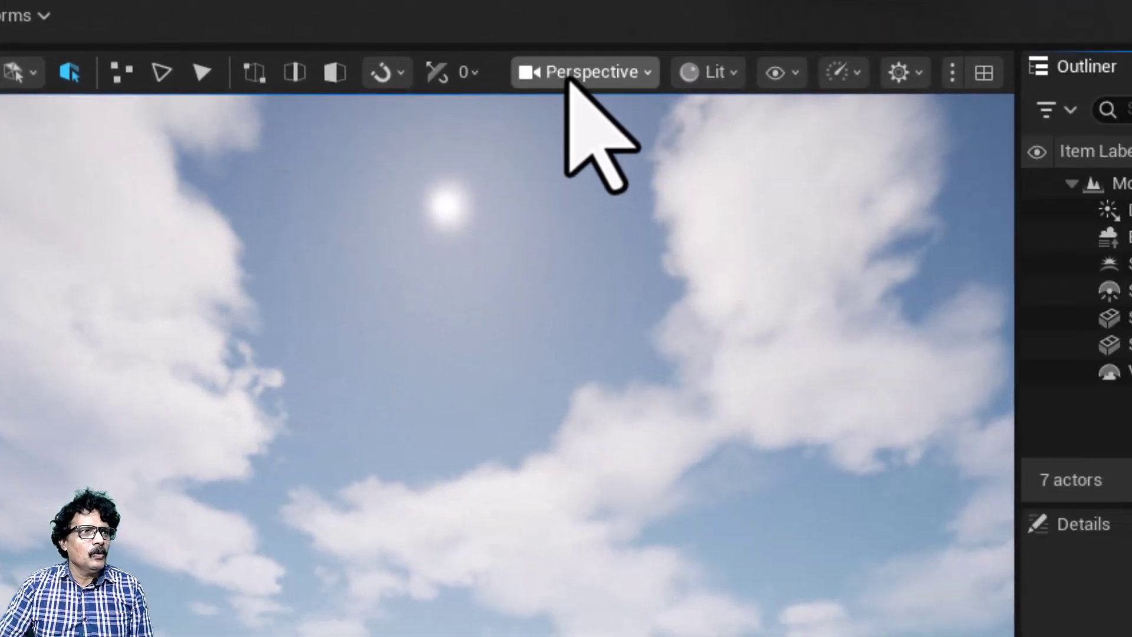
left_click(569, 77)
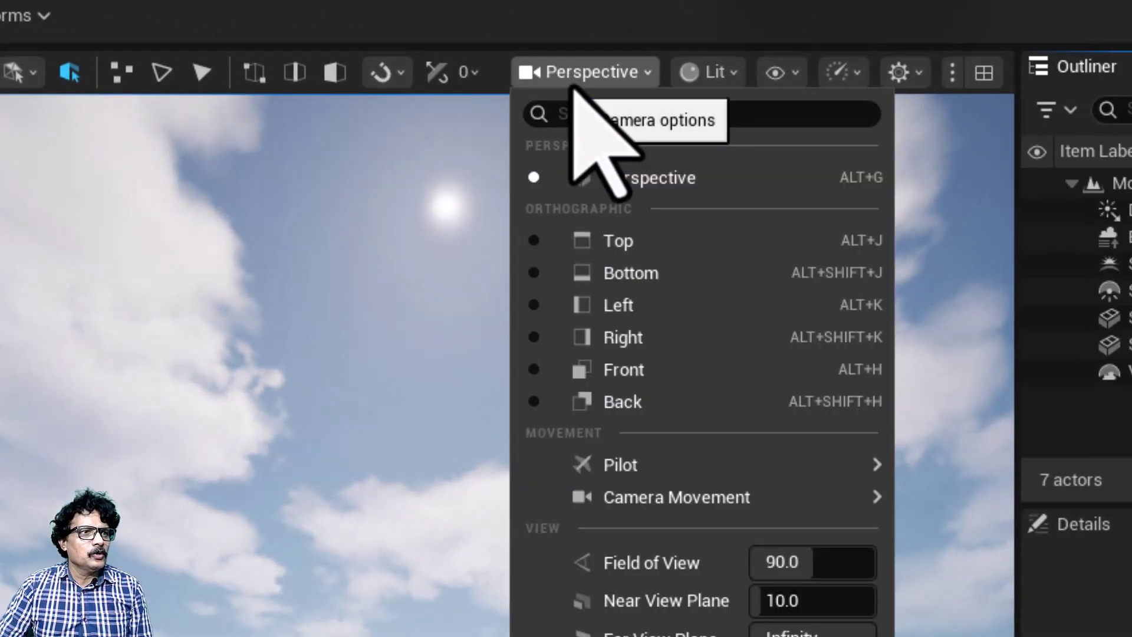
left_click(614, 240)
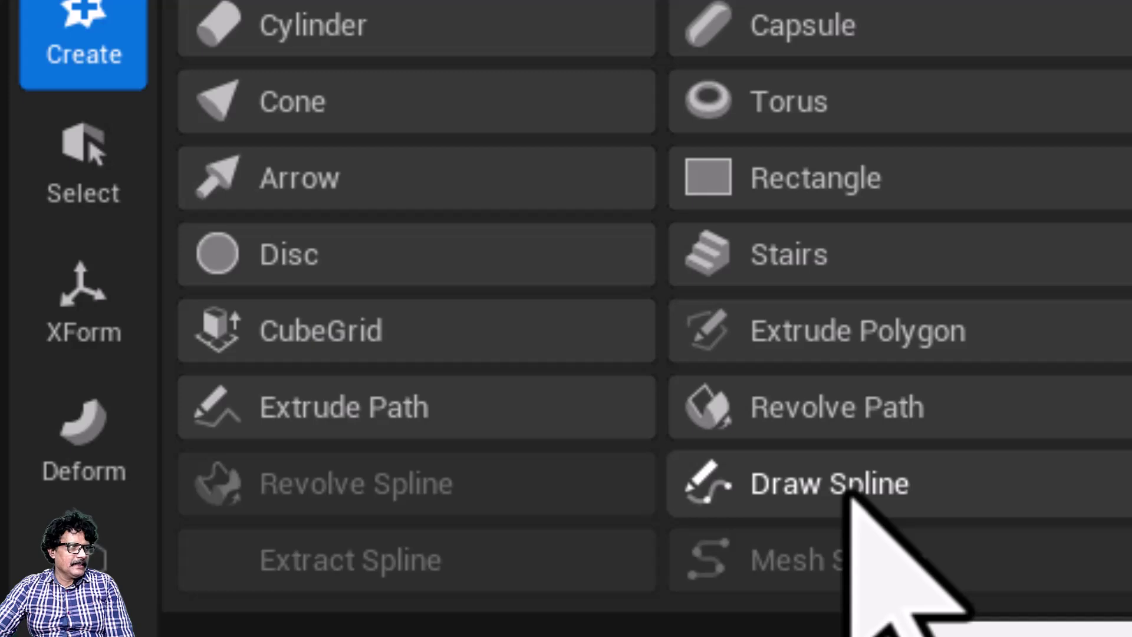
Step: Start the Draw Spline tool with Output Mode set to Empty Actor and Draw Mode set to Tangent Drag
left_click(849, 492)
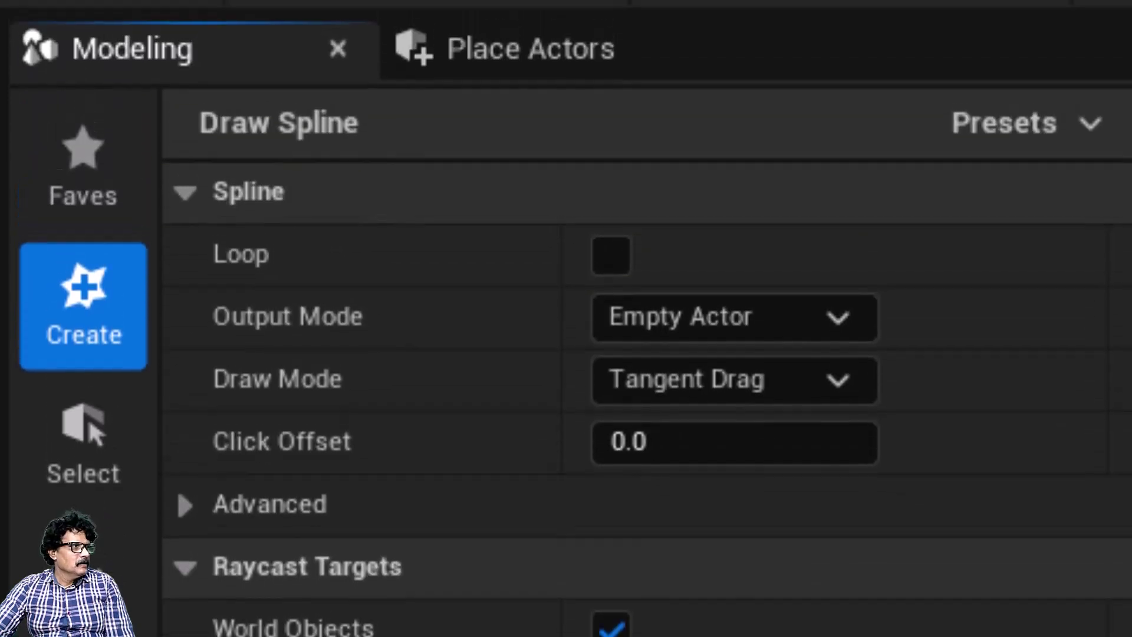
left_click(694, 320)
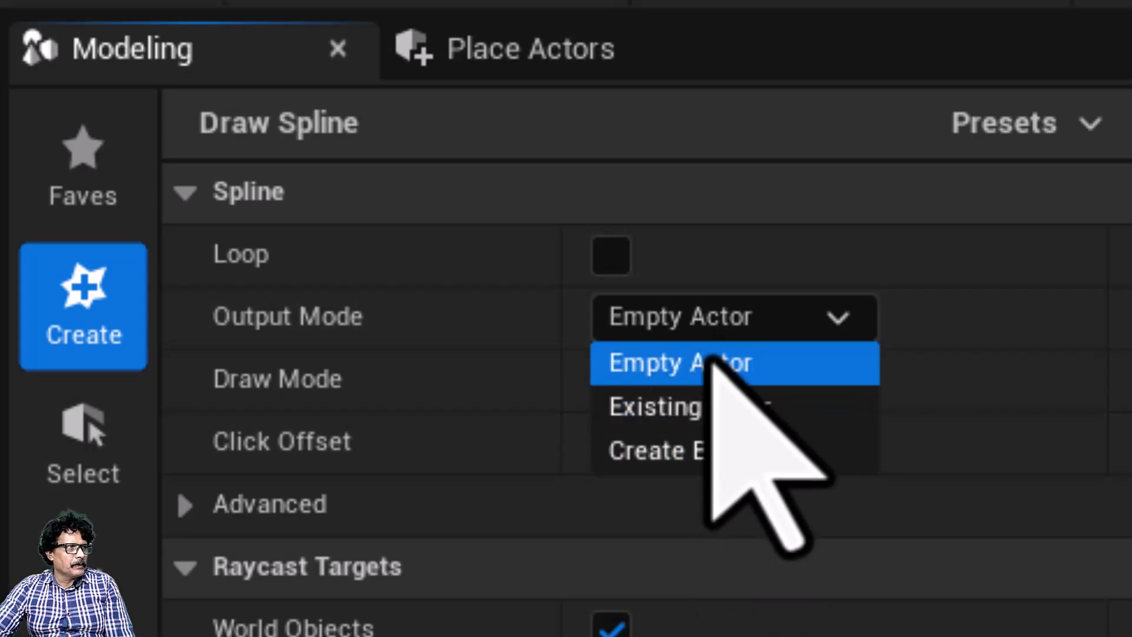
left_click(714, 362)
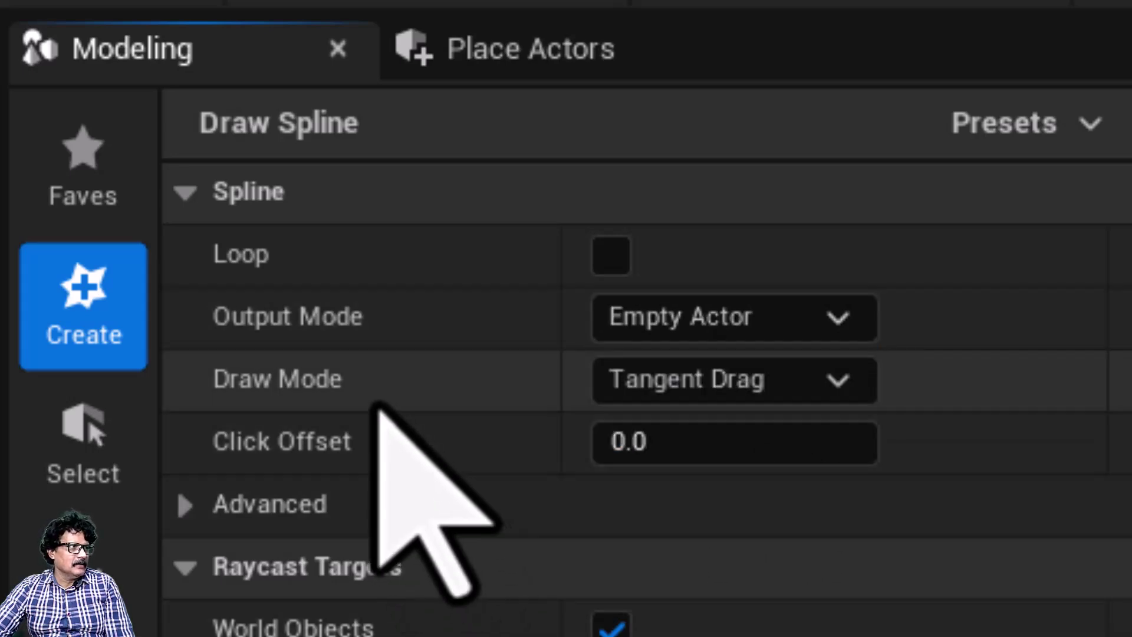
left_click(737, 393)
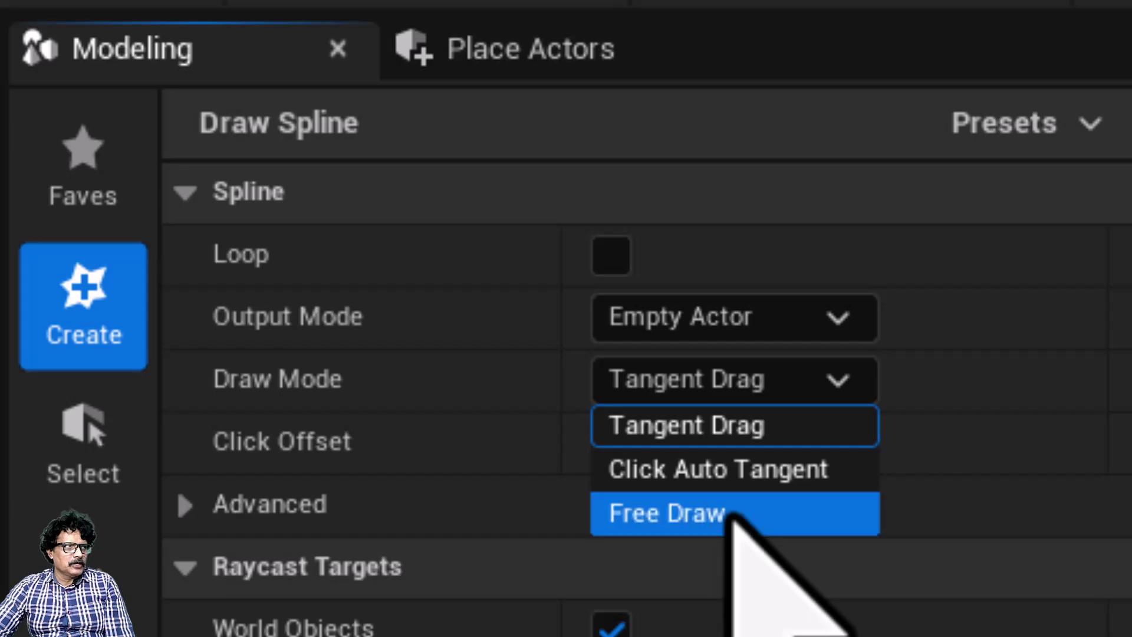
left_click(769, 426)
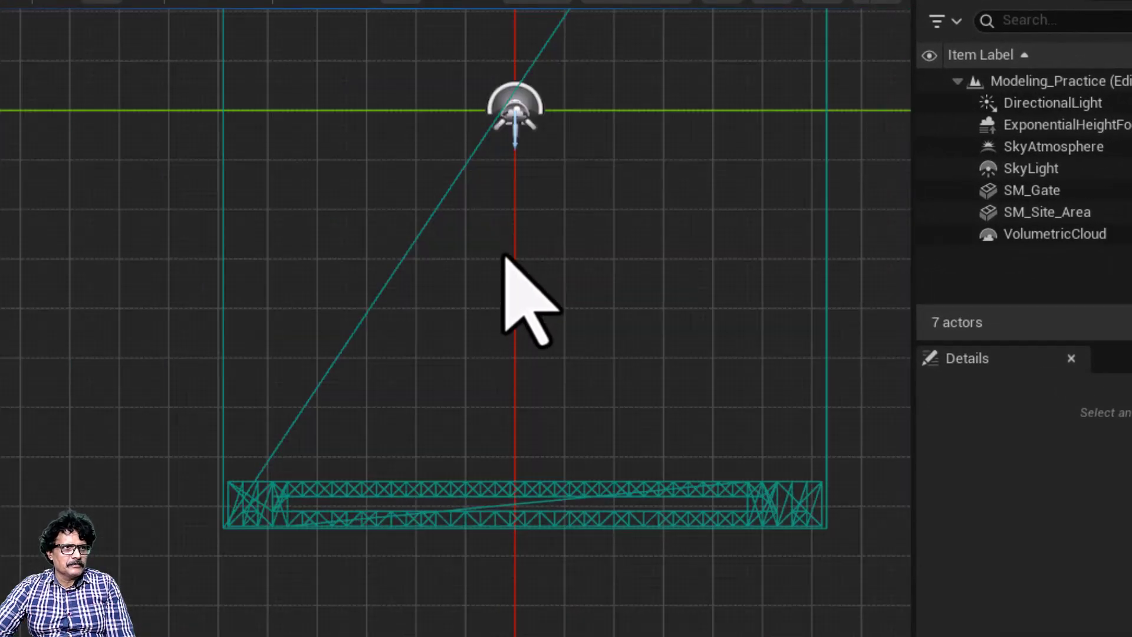
Step: Draw an open, curved four-point spline on the site slab beside the red axis line and accept it
left_click(510, 211)
left_click_drag(470, 289, 432, 263)
left_click_drag(404, 357, 451, 407)
left_click_drag(370, 461, 343, 457)
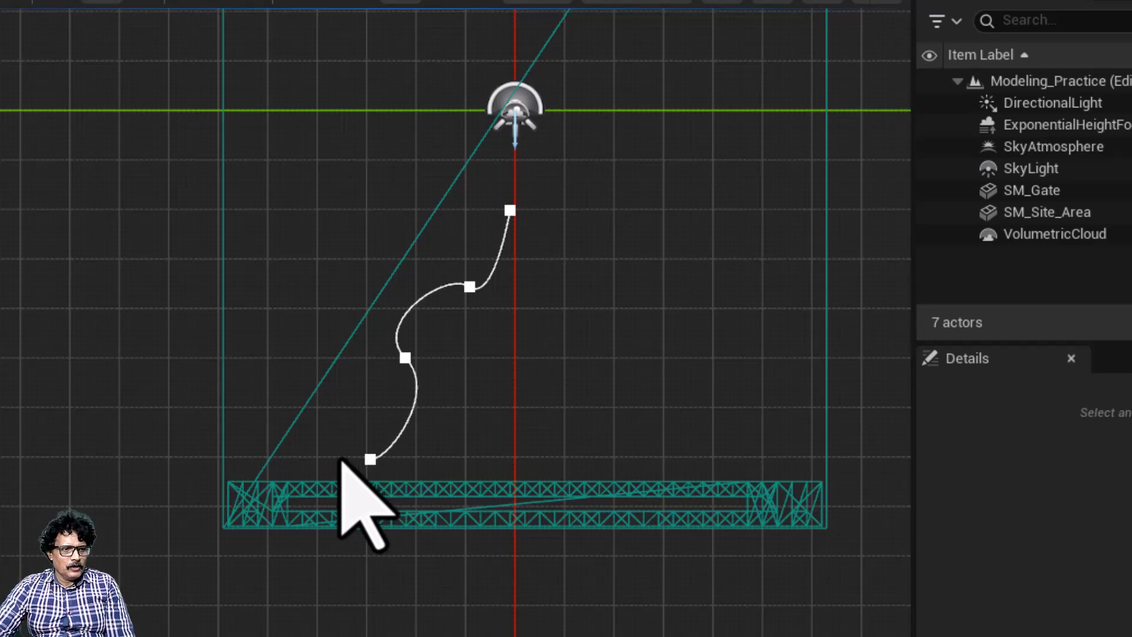
left_click(412, 511)
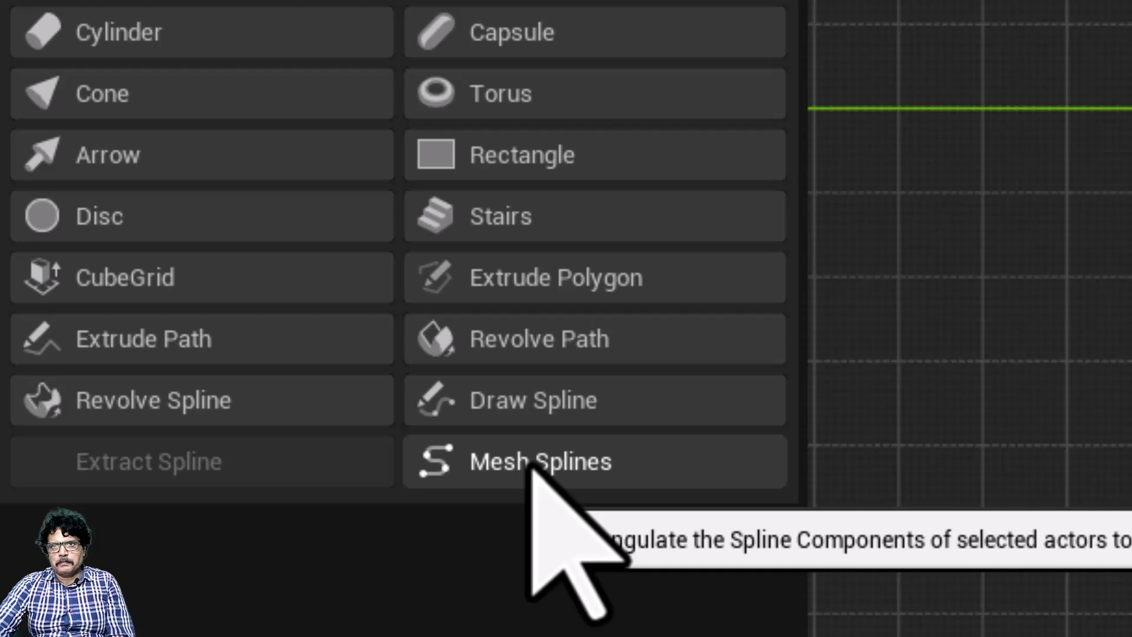
Step: Start Revolve Spline on the drawn spline and reset the revolution axis Origin and Orientation to 0
left_click(165, 398)
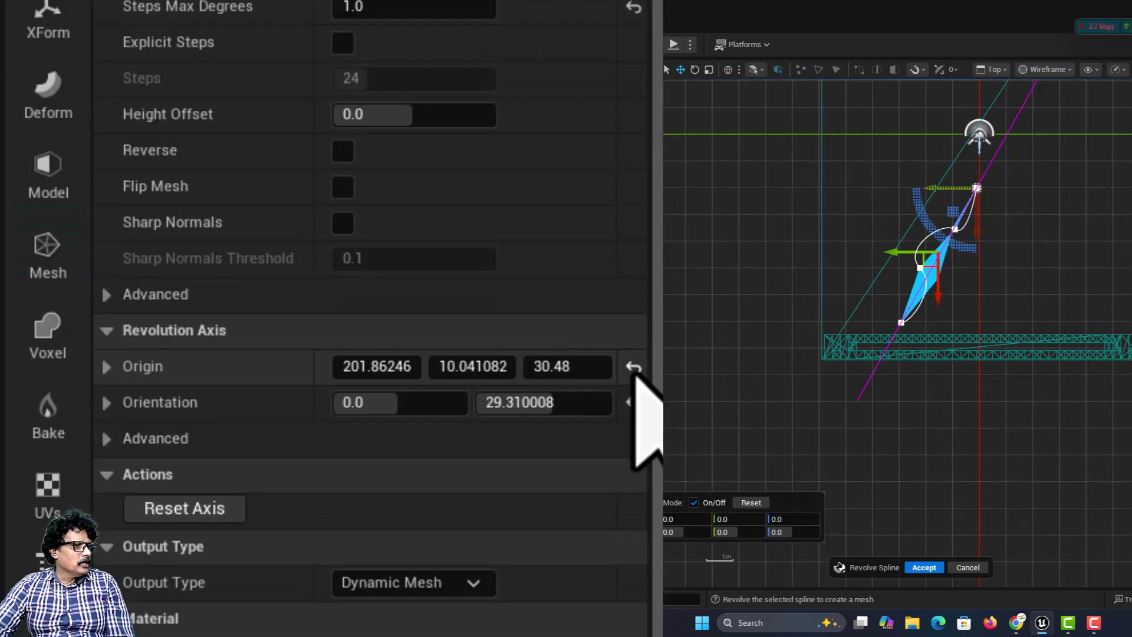
left_click(633, 367)
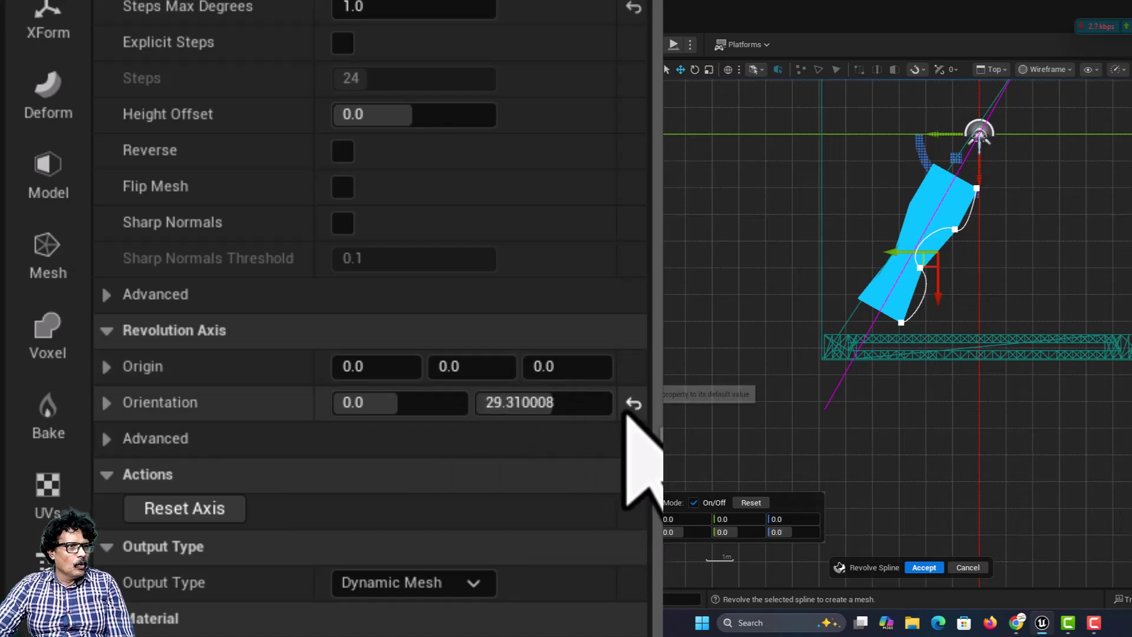
left_click(632, 403)
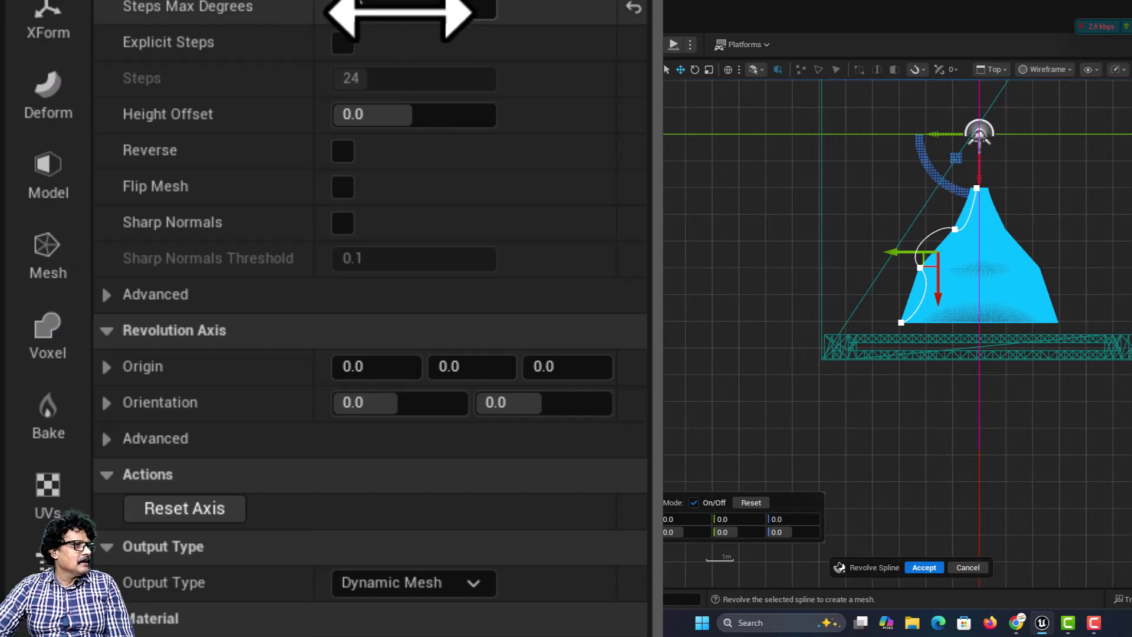
Step: Try a Steps Max Degrees value of about 102.86 on the revolved spline and switch the viewport to Perspective
left_click_drag(399, 8, 471, 8)
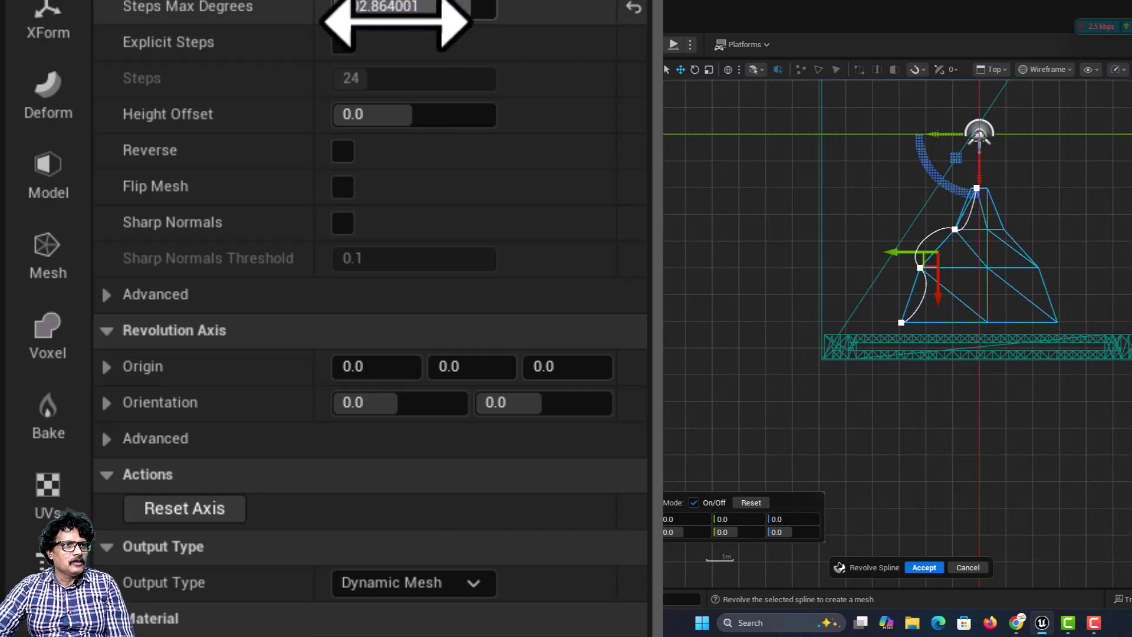
left_click(995, 69)
left_click(1026, 116)
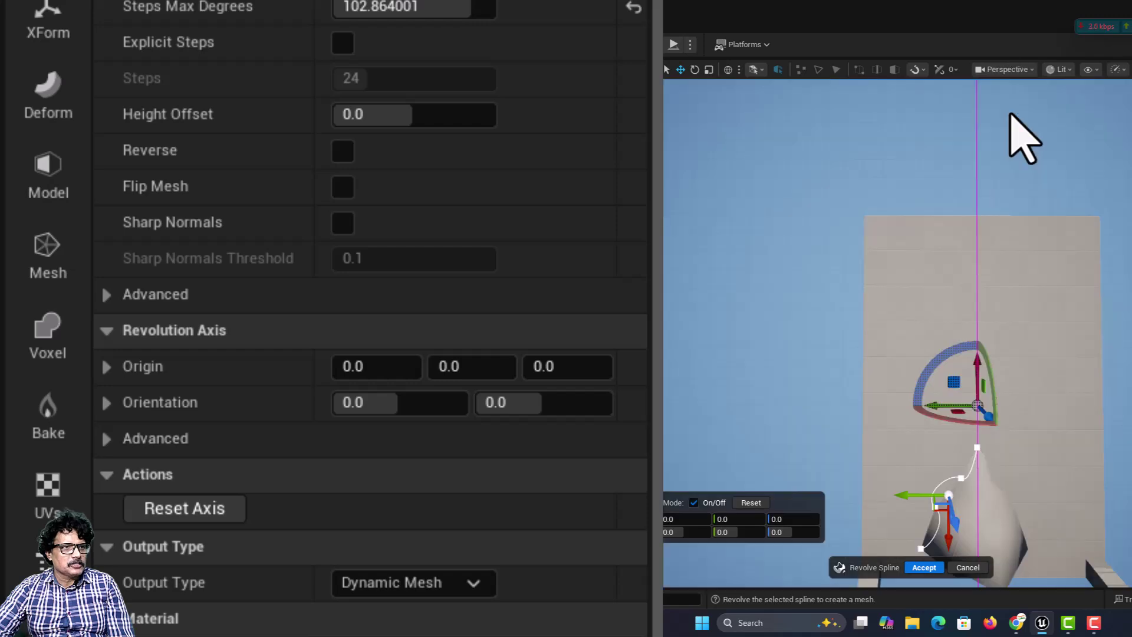
Step: Try Steps Max Degrees at 120, set it to 10 and accept the revolved spline
scroll(450, 189, "up", 3)
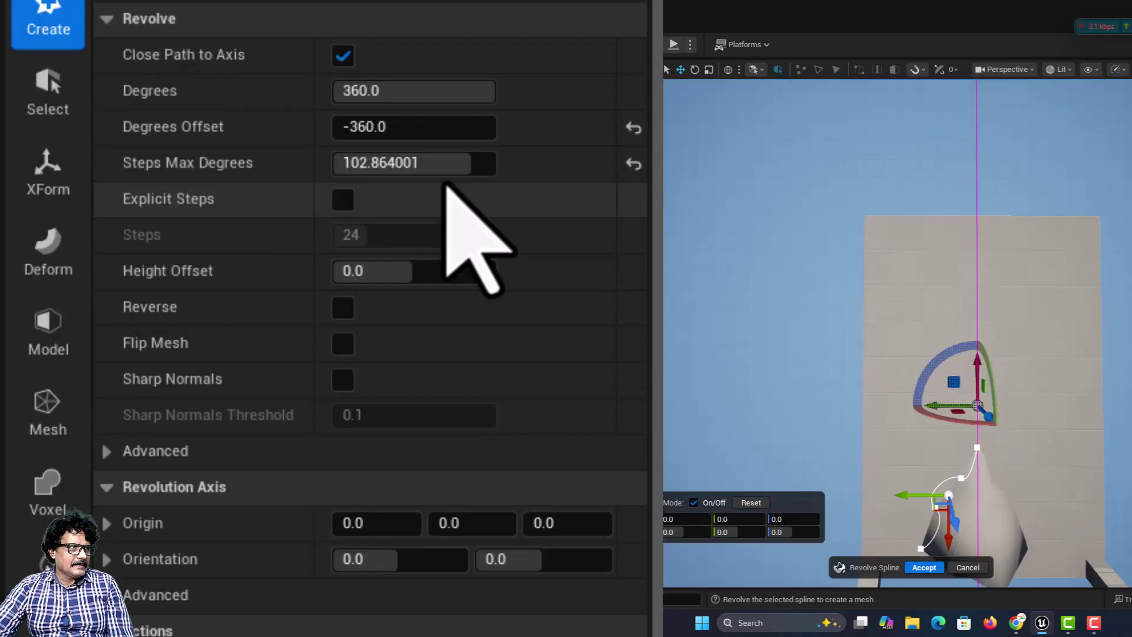
left_click(405, 165)
type("120")
key("Return")
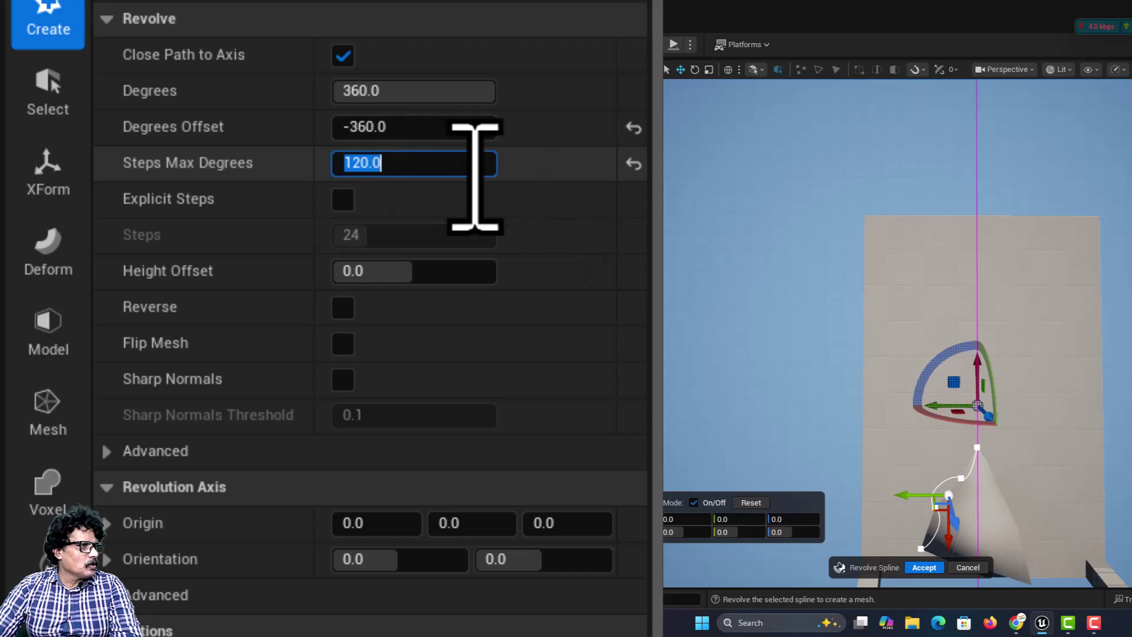
type("10")
key("Return")
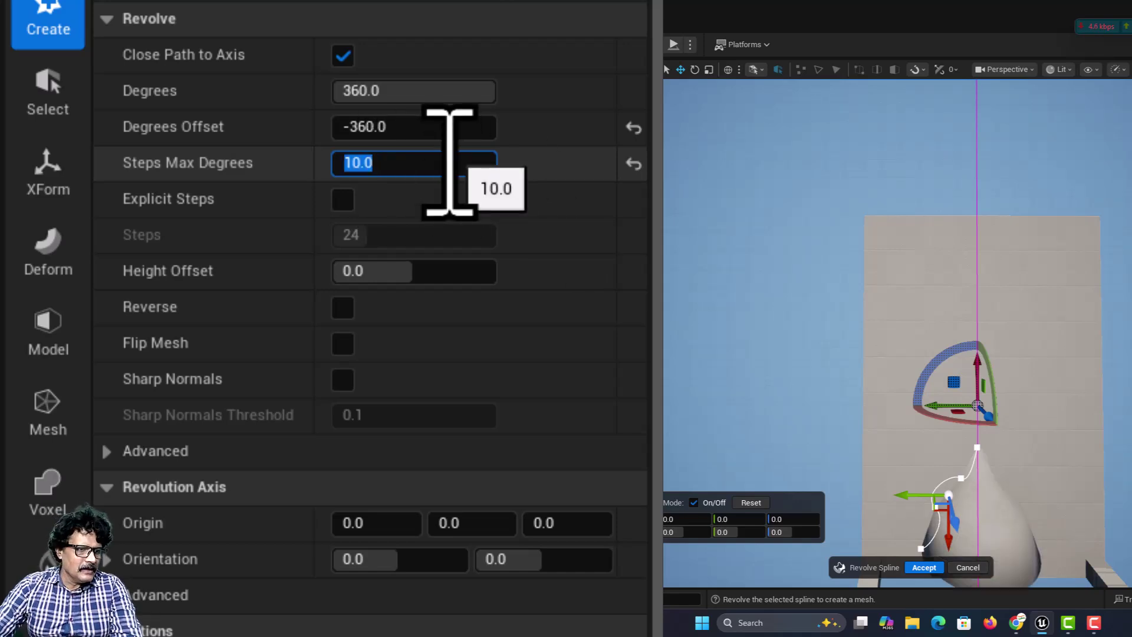
right_click_drag(902, 435, 902, 460)
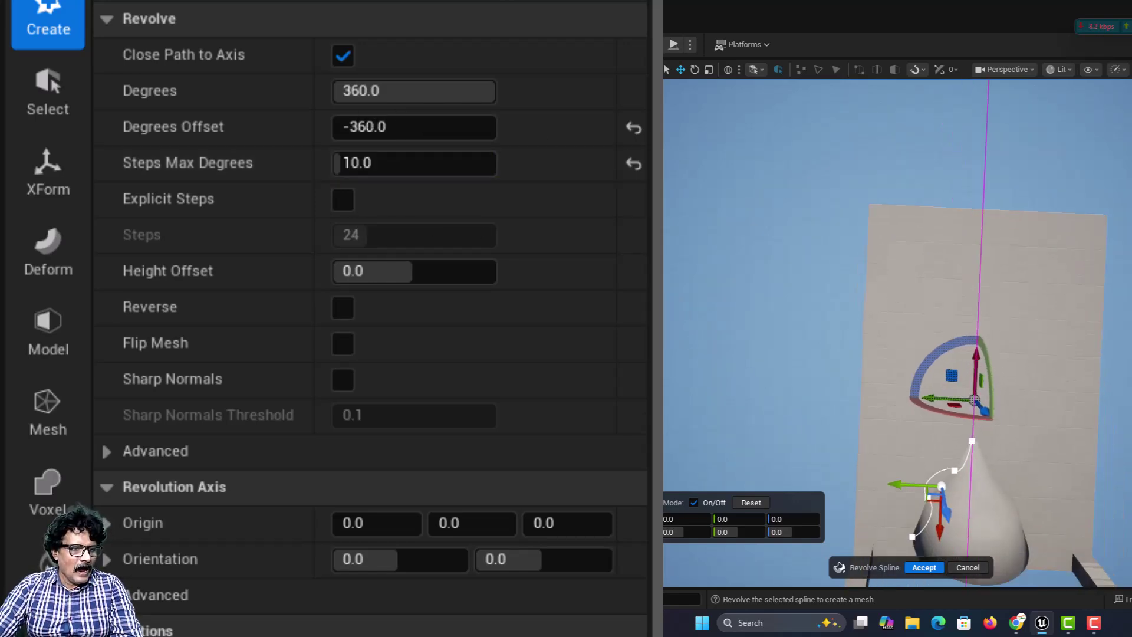
right_click_drag(896, 245, 935, 370)
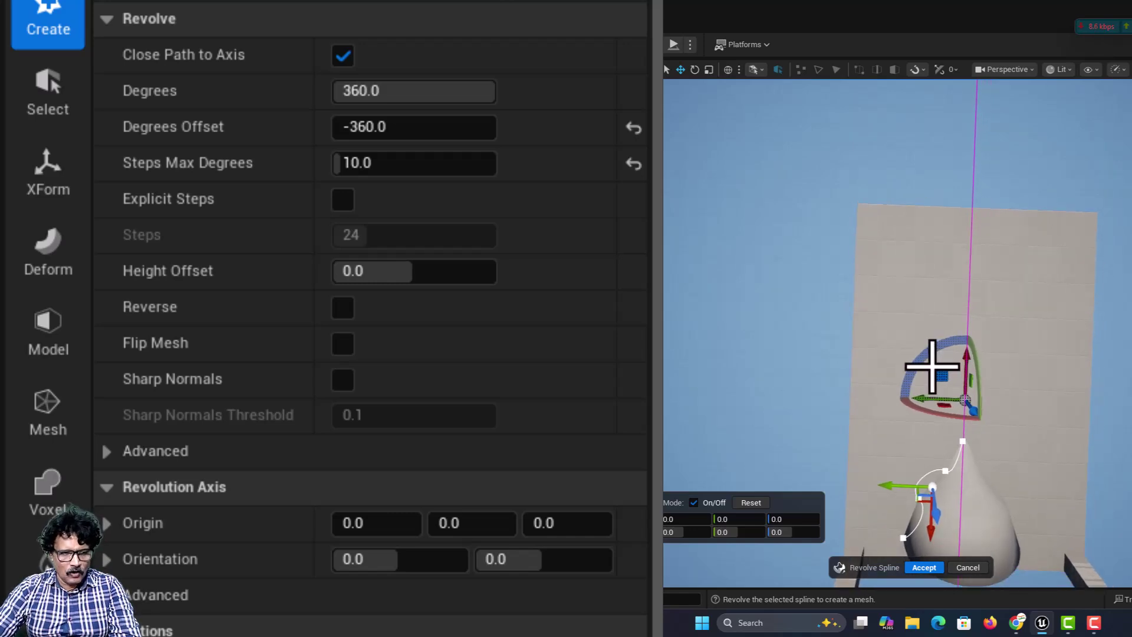
scroll(943, 383, "down", 2)
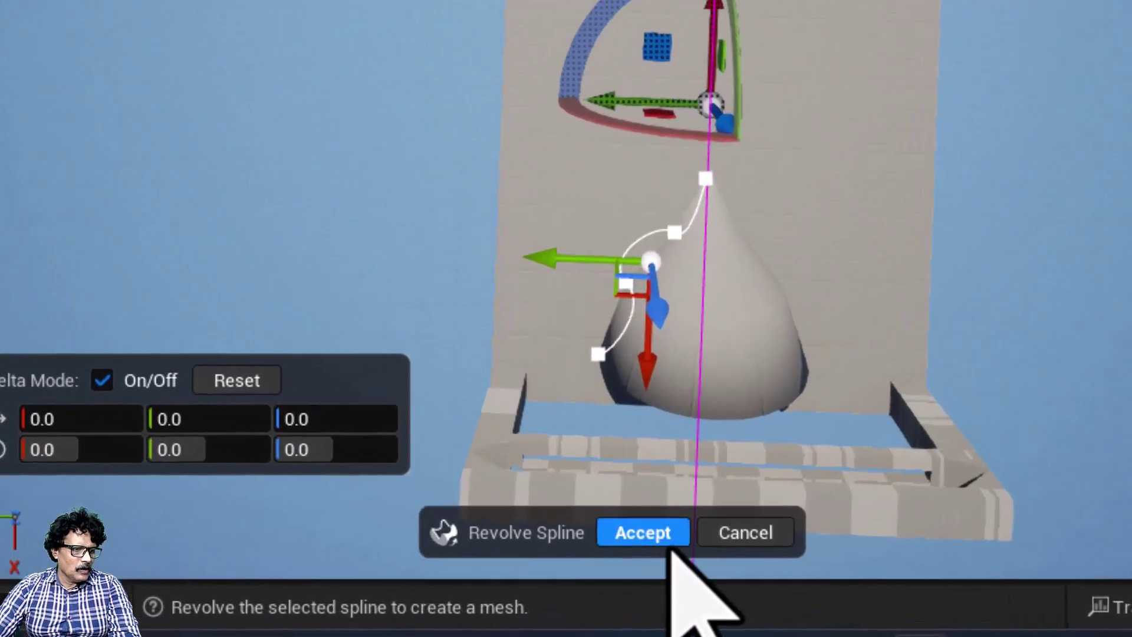
left_click(924, 567)
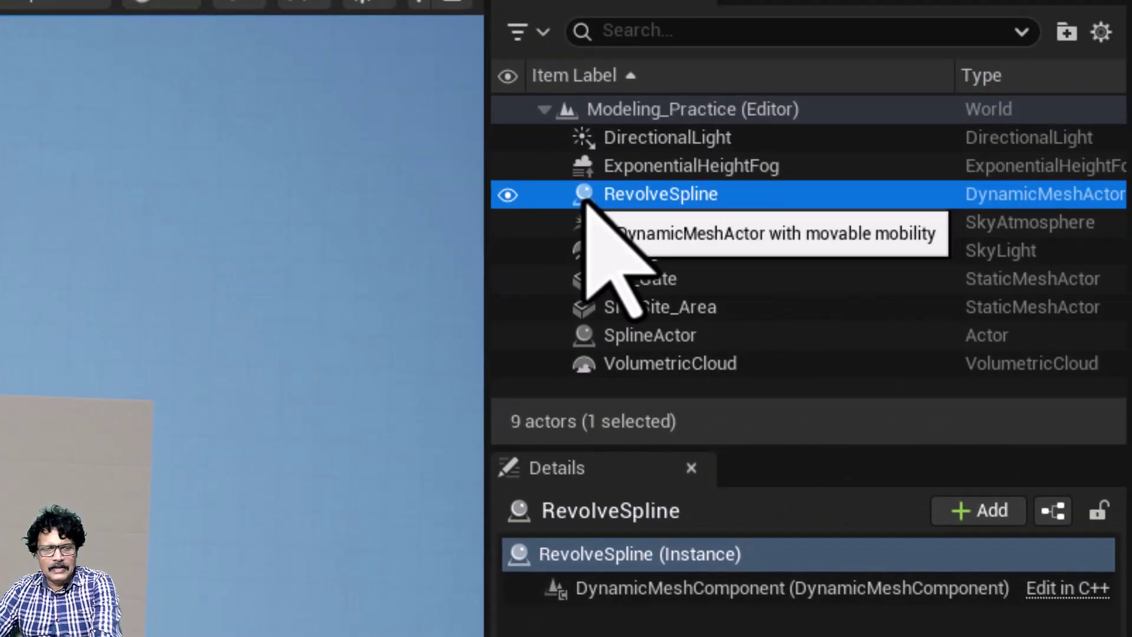
Step: Delete the RevolveSpline and SplineActor actors and switch the viewport to the orthographic Top view
key("Delete")
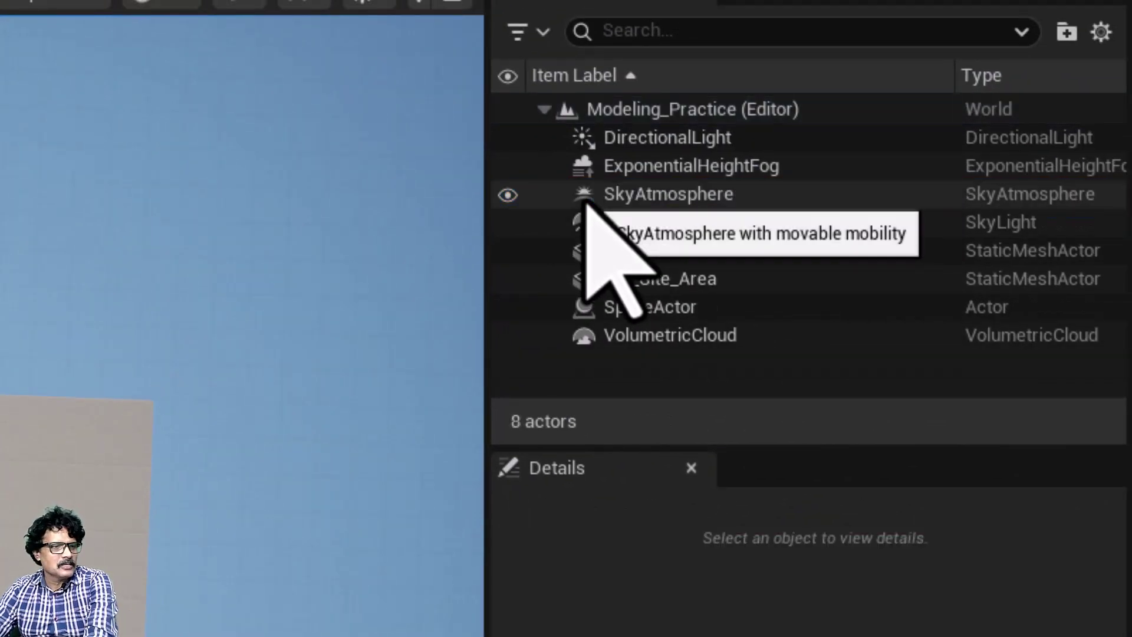
left_click(136, 613)
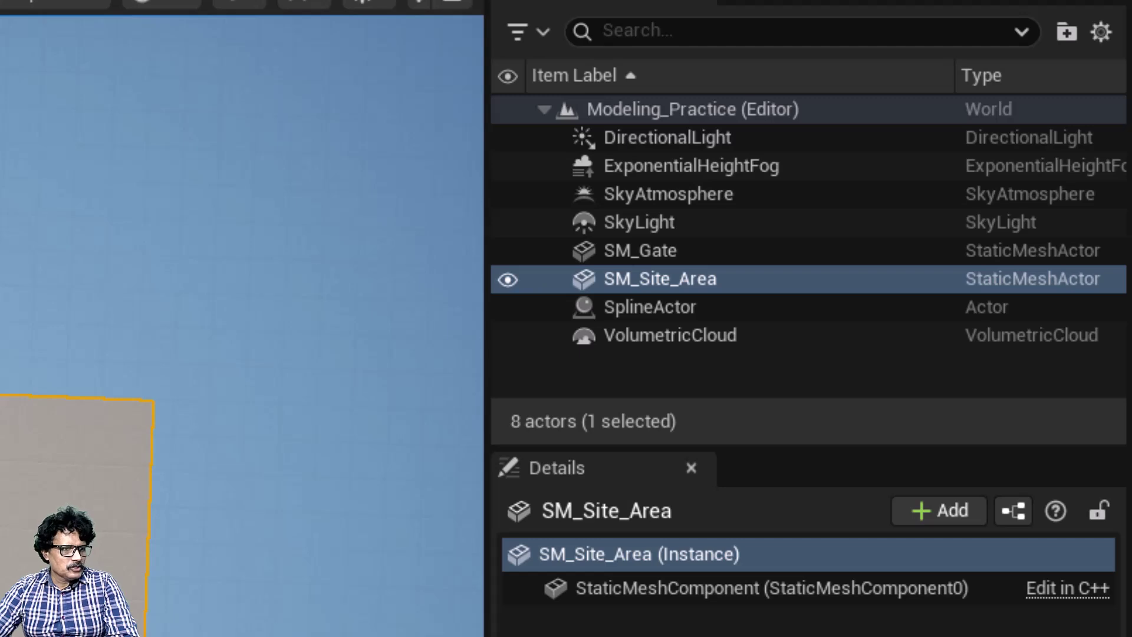
left_click(622, 308)
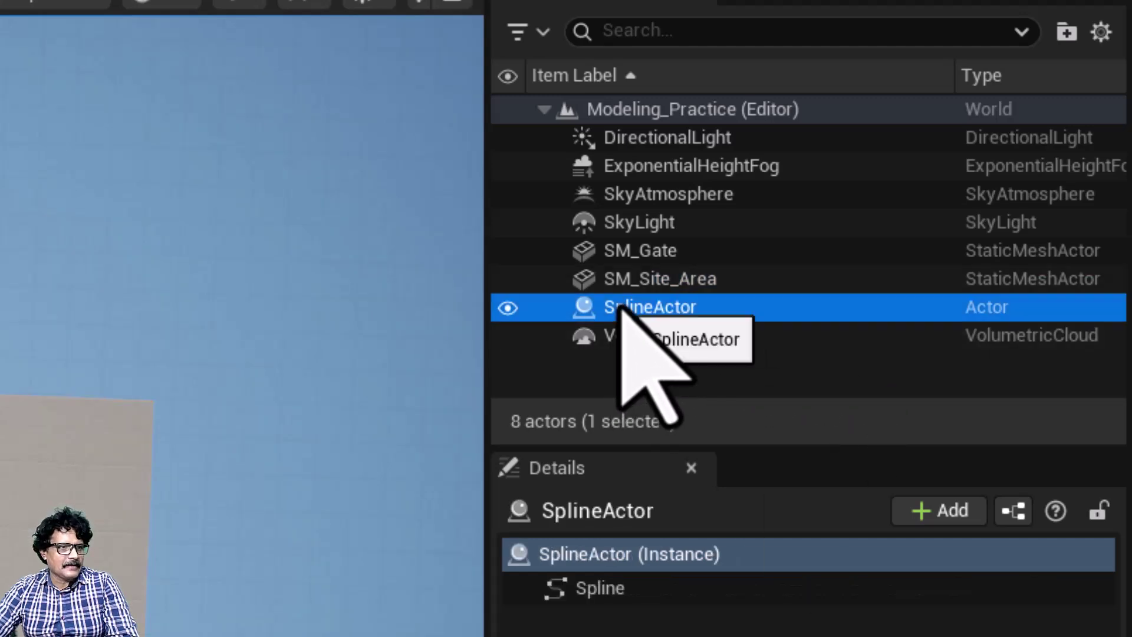
key("Delete")
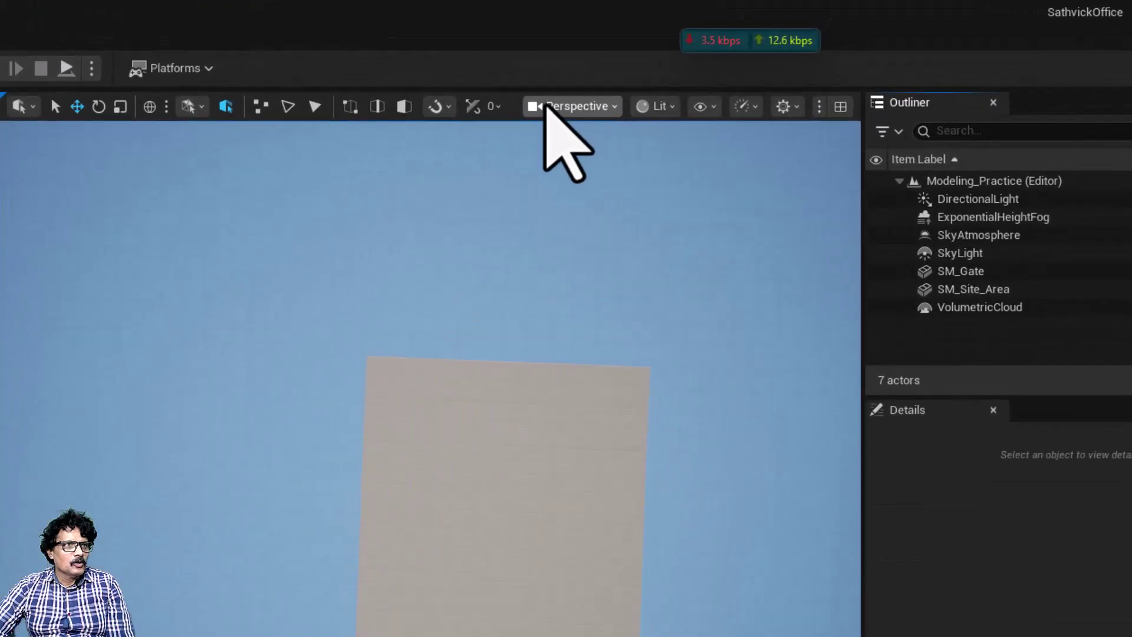
left_click(546, 106)
left_click(383, 374)
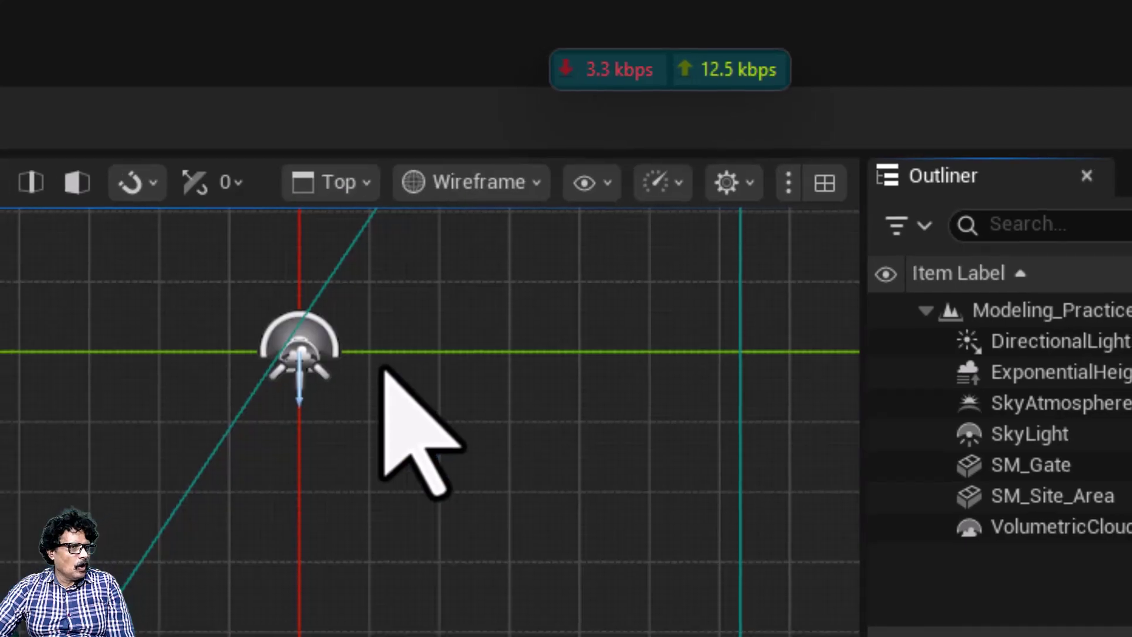
Step: Draw a closed, irregular seven-point spline across the red axis line with the Draw Spline tool and accept it
key("shift+5")
left_click(336, 301)
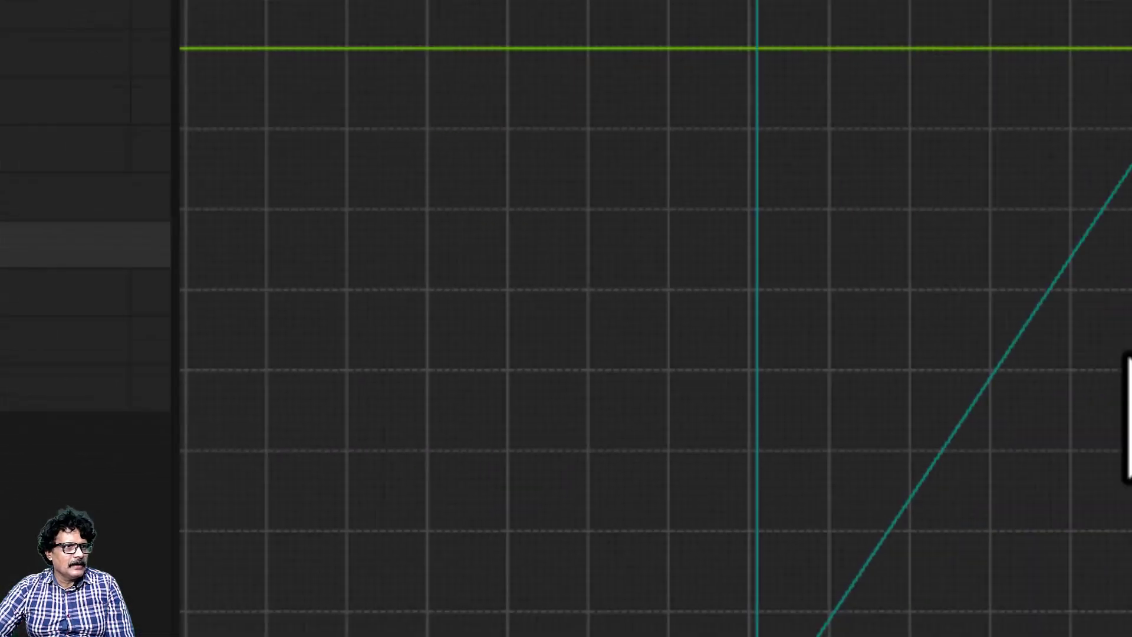
left_click(791, 222)
left_click(686, 286)
left_click_drag(626, 390, 662, 445)
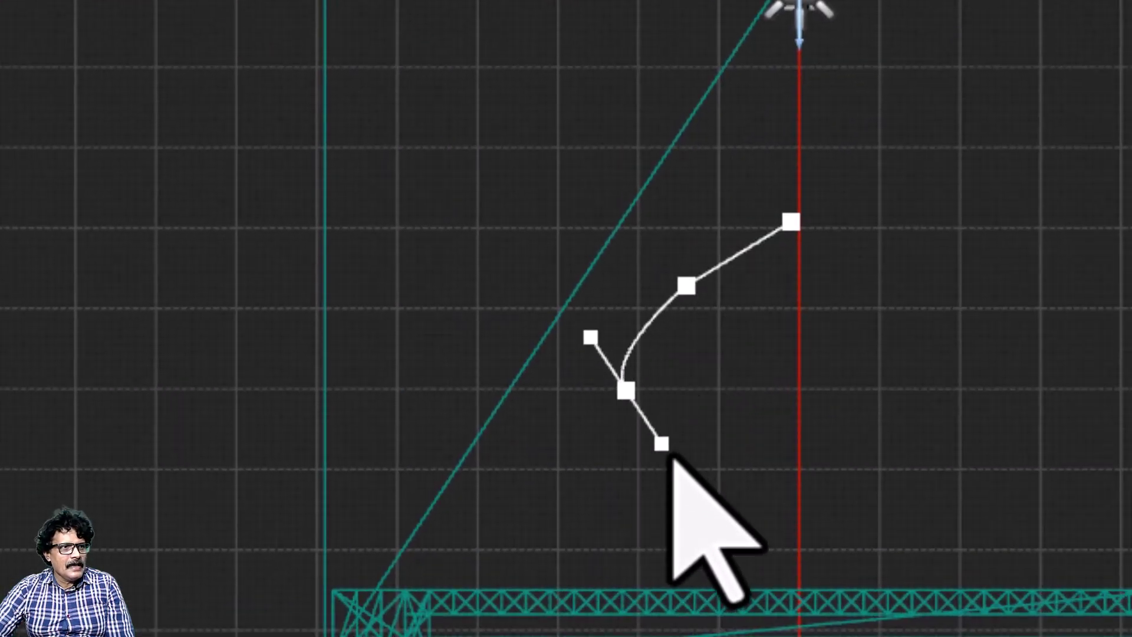
left_click_drag(750, 517, 734, 573)
left_click(875, 561)
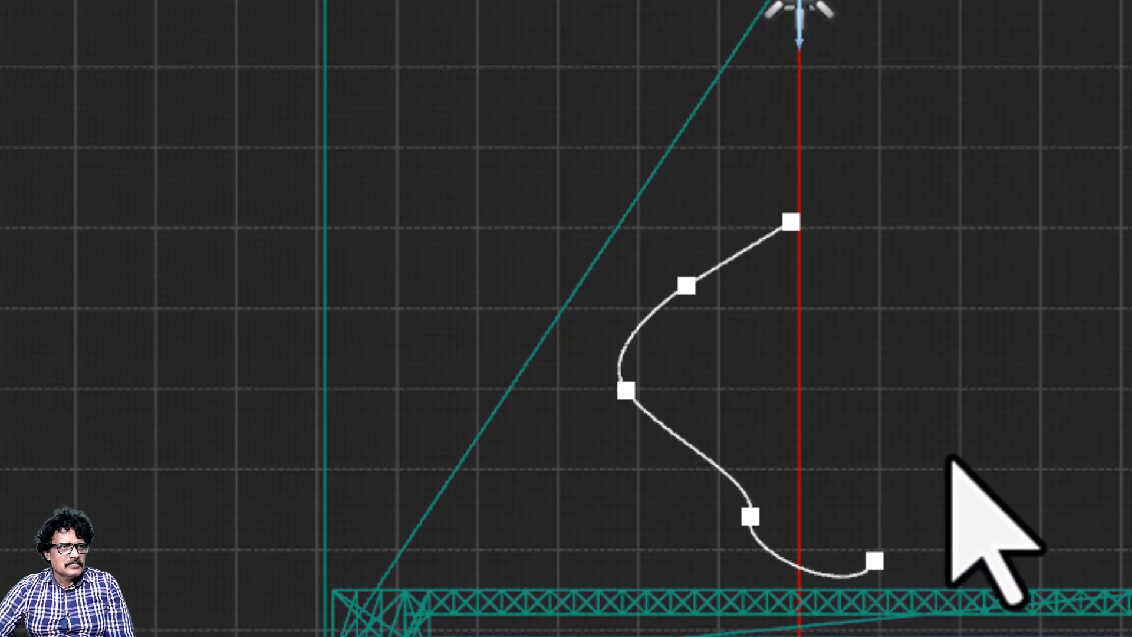
left_click_drag(970, 361, 953, 283)
left_click_drag(873, 335, 776, 357)
left_click(790, 225)
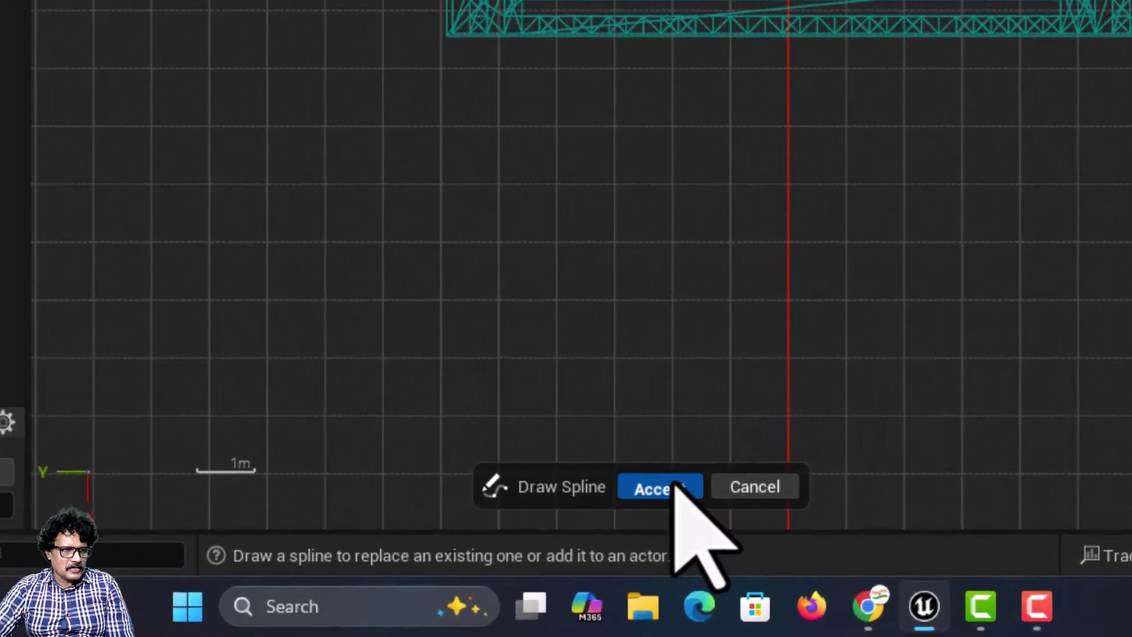
left_click(677, 487)
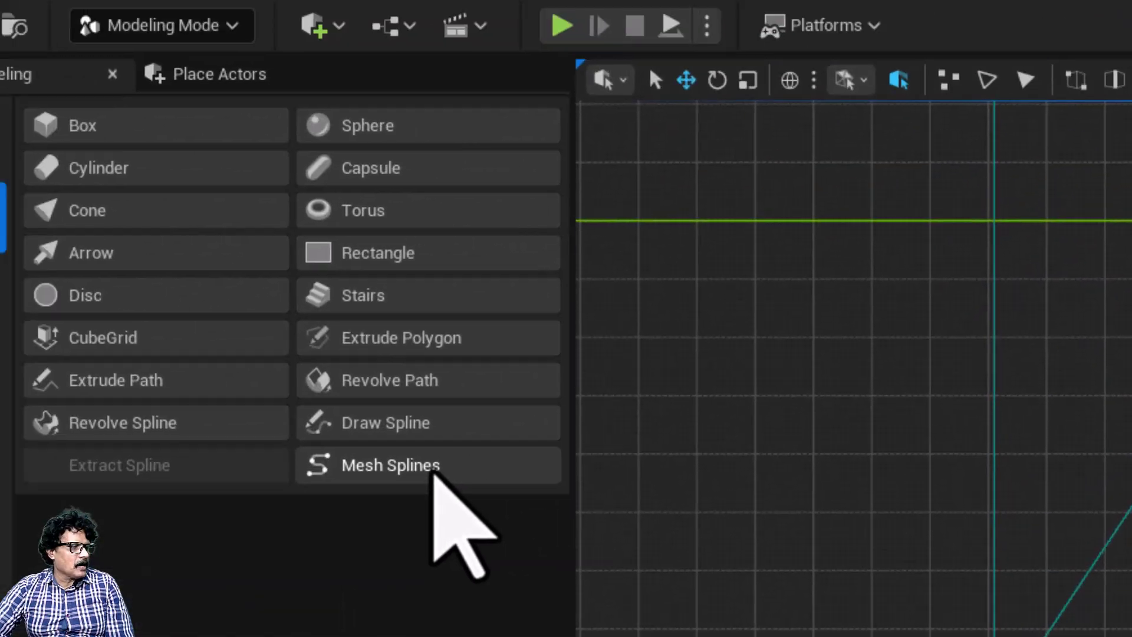
Step: Triangulate the closed spline with Mesh Splines, raise it above the slab to Z 430.48 in Perspective view and accept the mesh
left_click(435, 465)
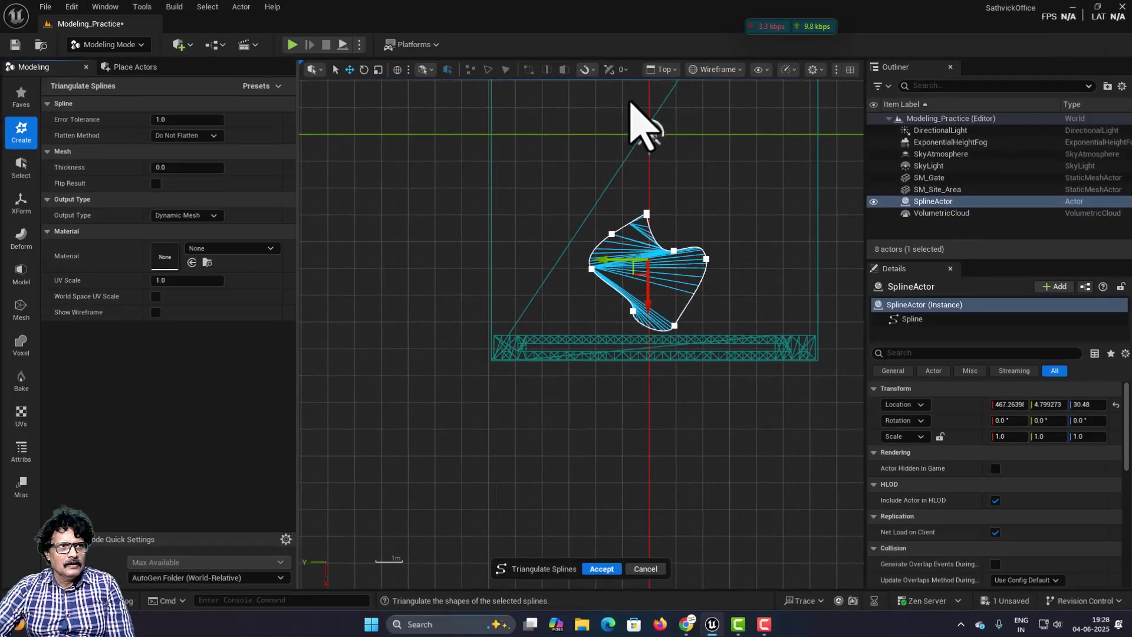
left_click(660, 69)
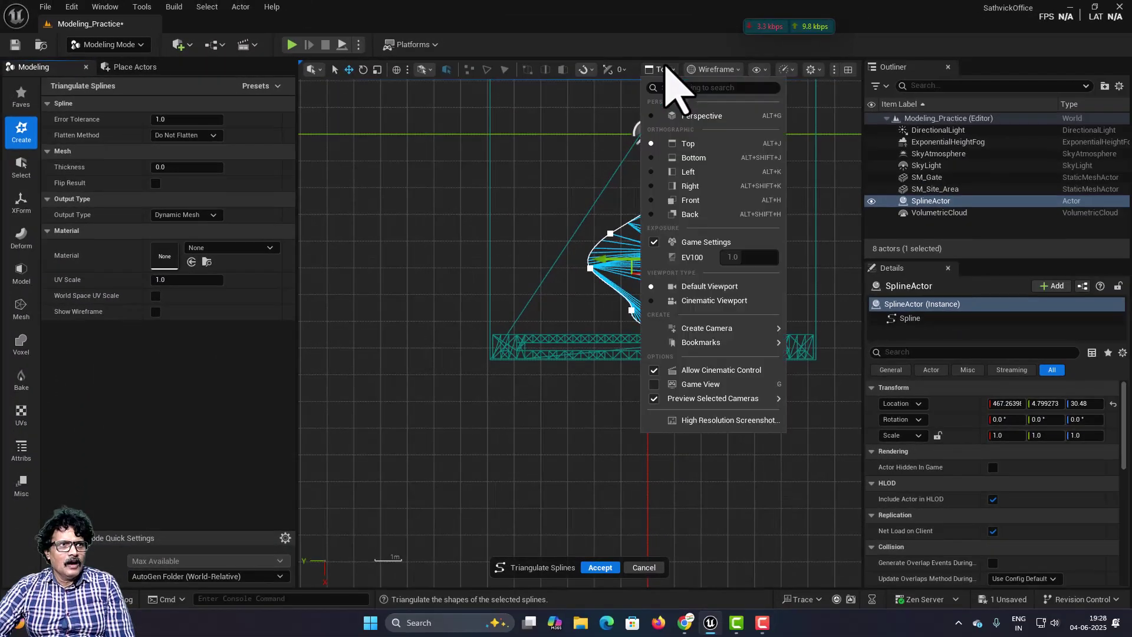
left_click(675, 117)
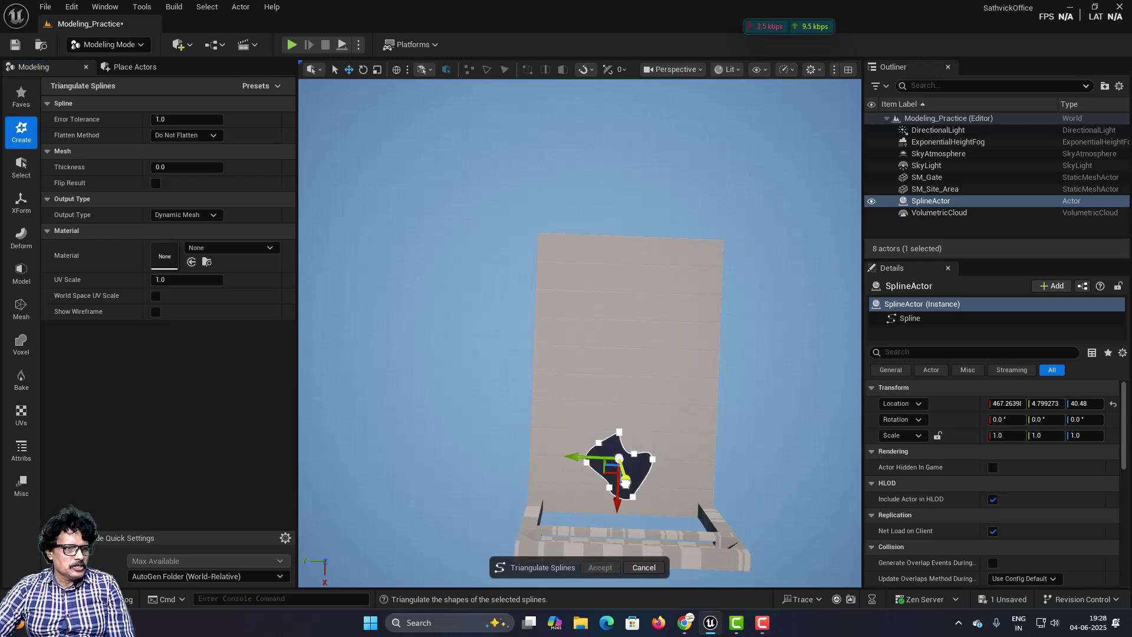
left_click_drag(610, 466, 627, 534)
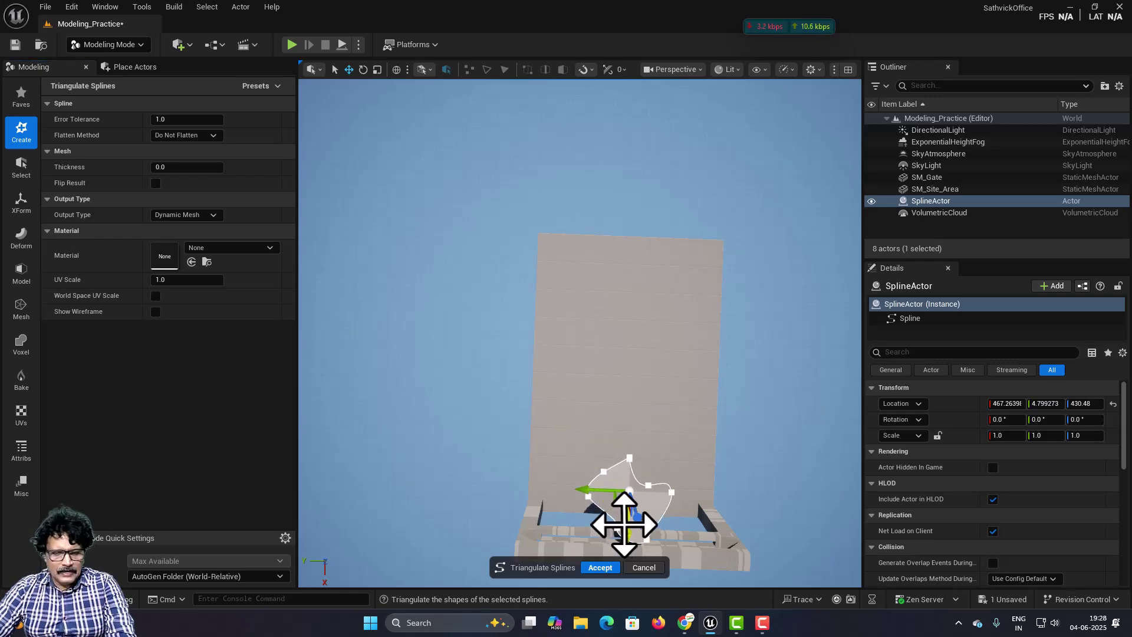
right_click_drag(623, 524, 622, 523)
scroll(630, 375, "down", 3)
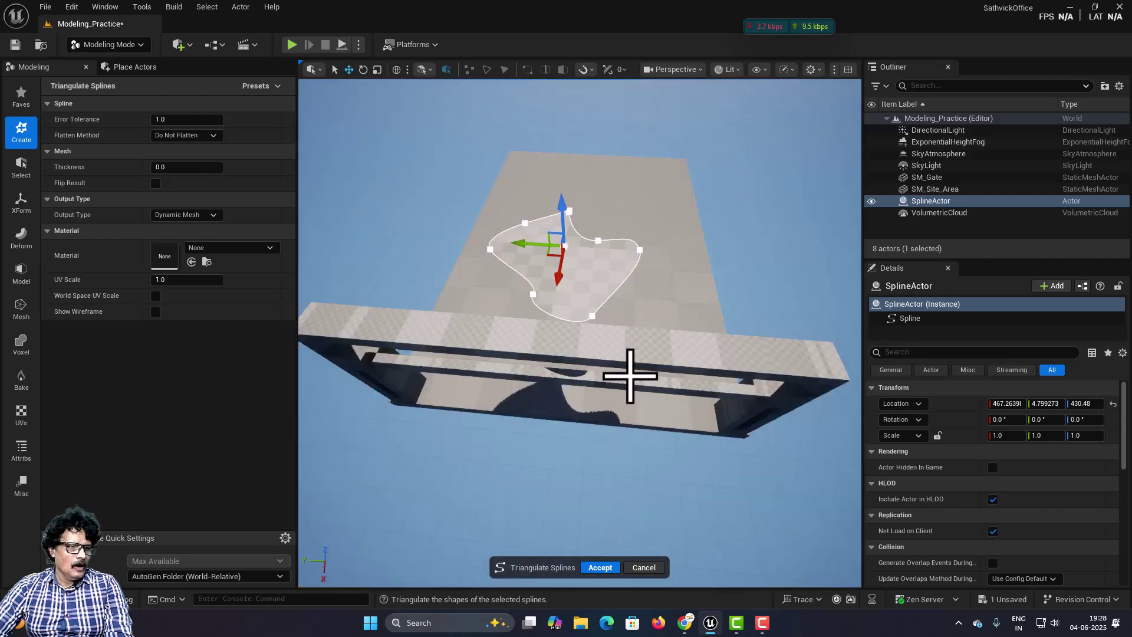
left_click(599, 567)
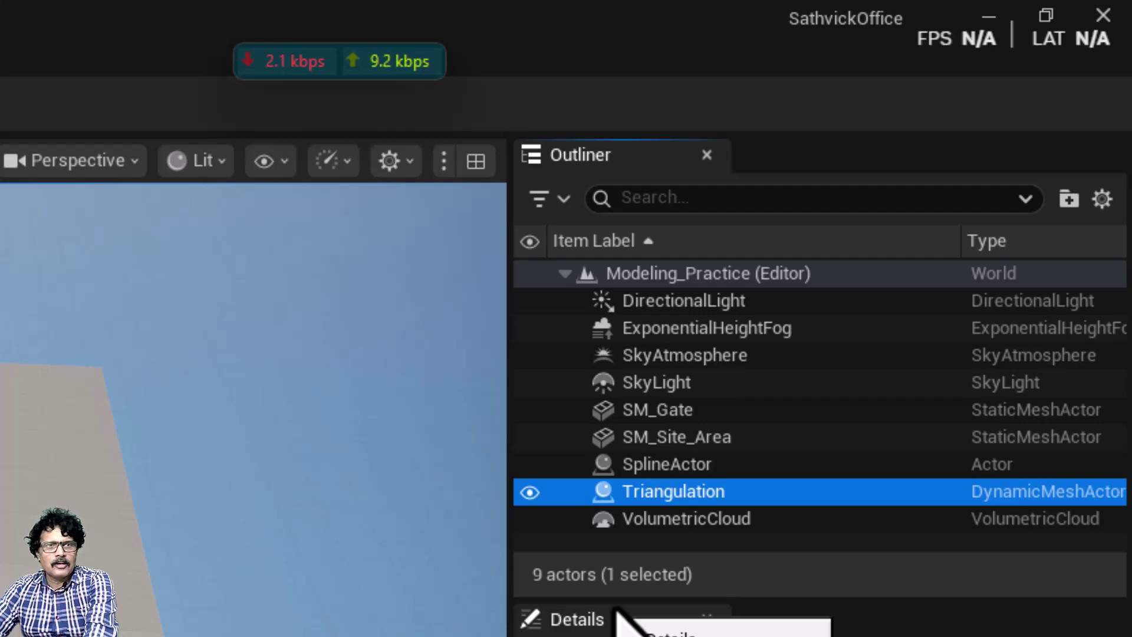
Step: Delete the Triangulation and SplineActor actors and save all changes to the project
key("Delete")
left_click(628, 464)
key("Delete")
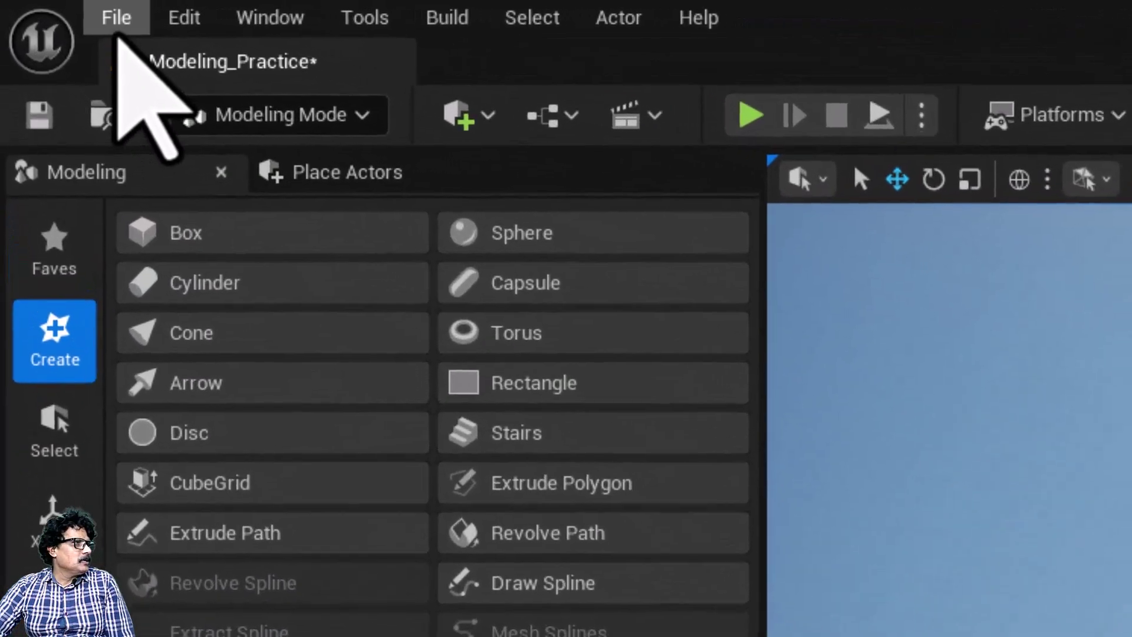
left_click(118, 30)
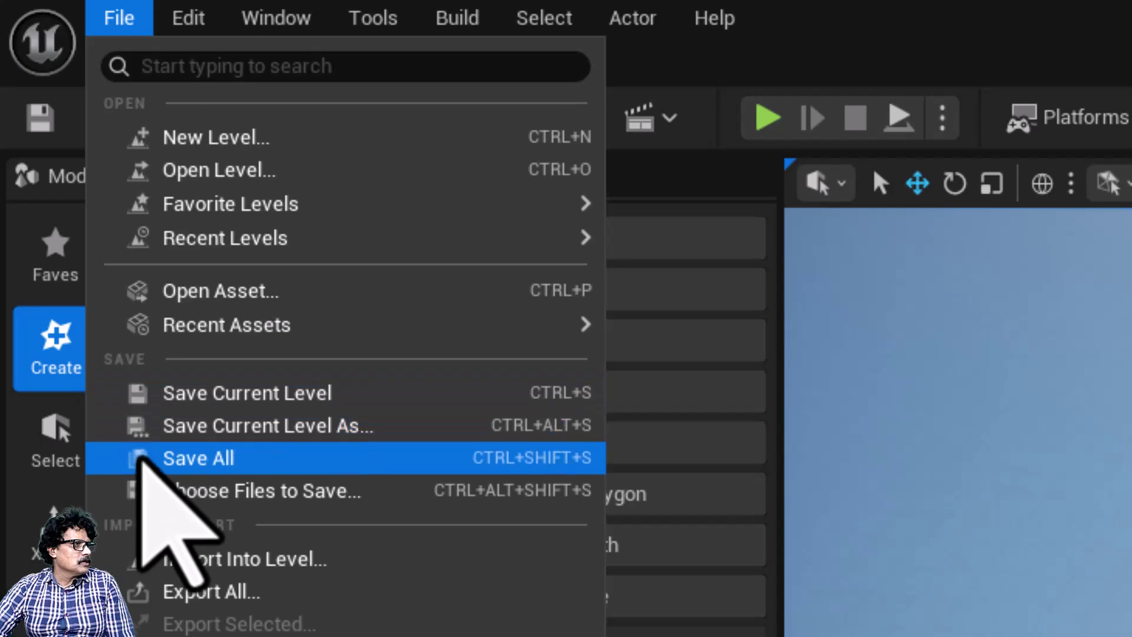
left_click(139, 444)
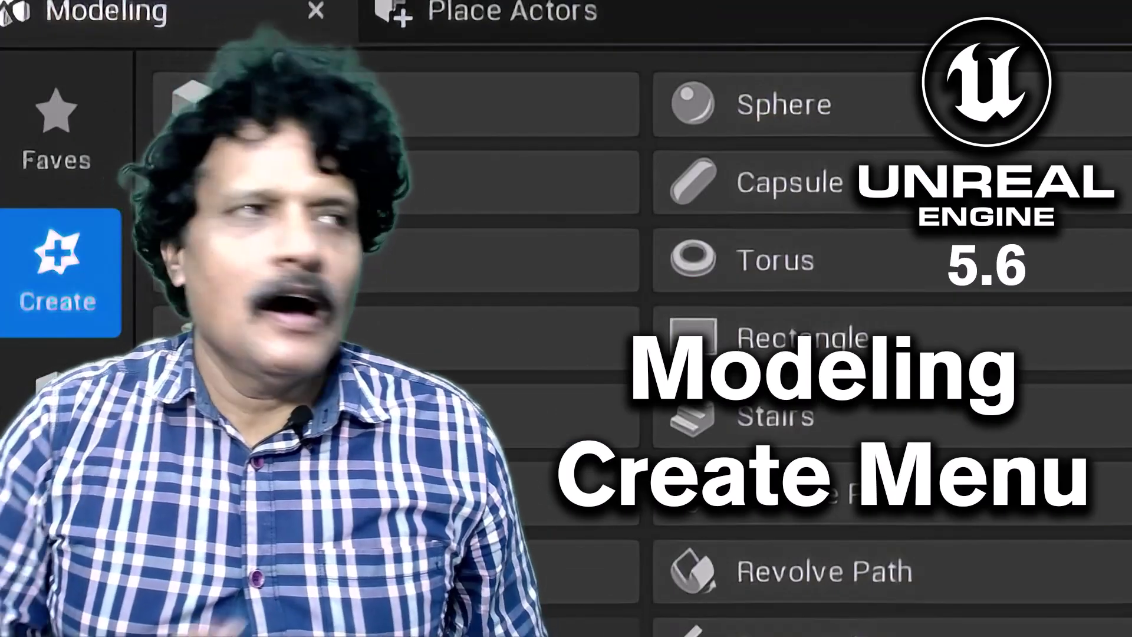